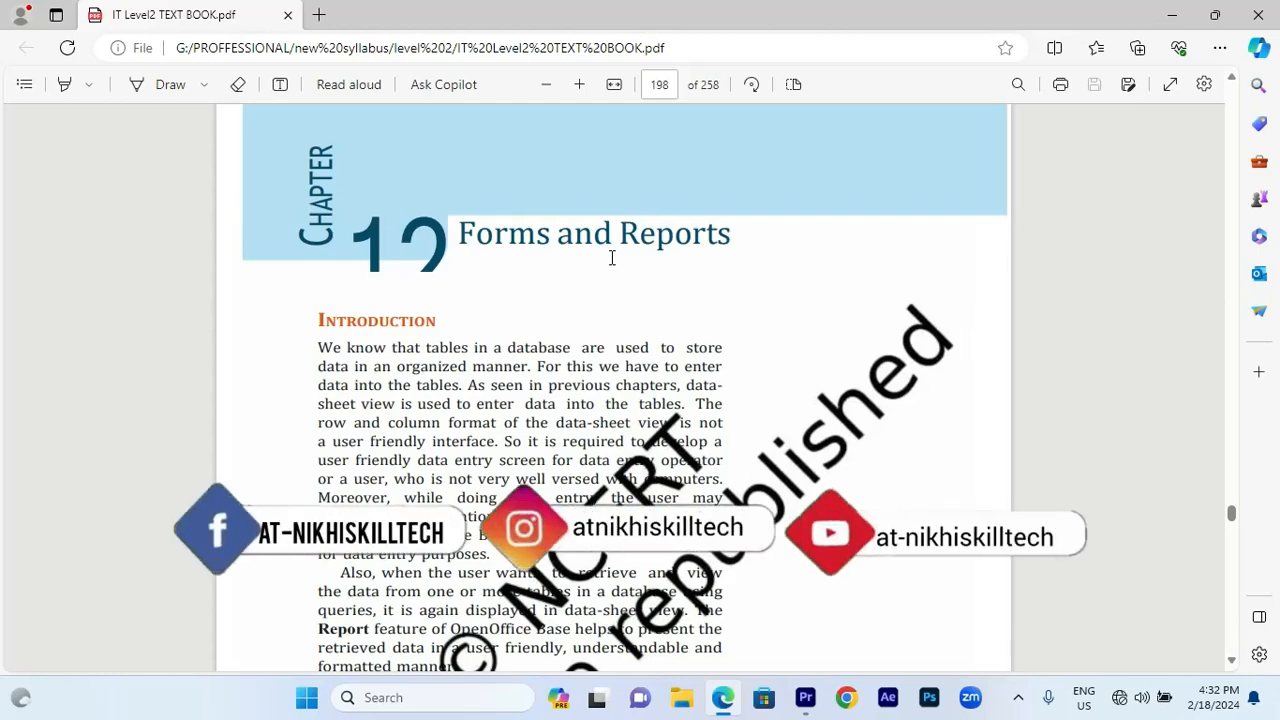
Examine the textbook's Forms and Reports chapter, from the introduction through field controls to creating a form using a wizard.
scroll(666, 200, "down", 4)
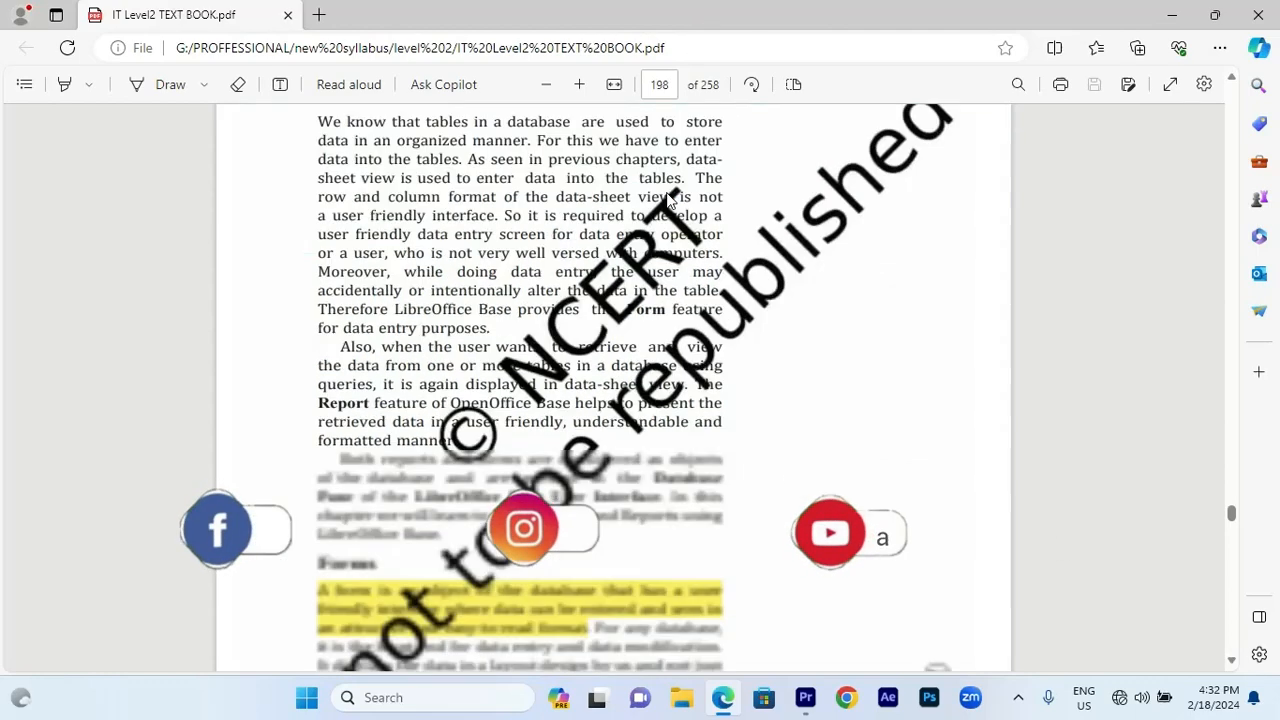
scroll(668, 200, "down", 1)
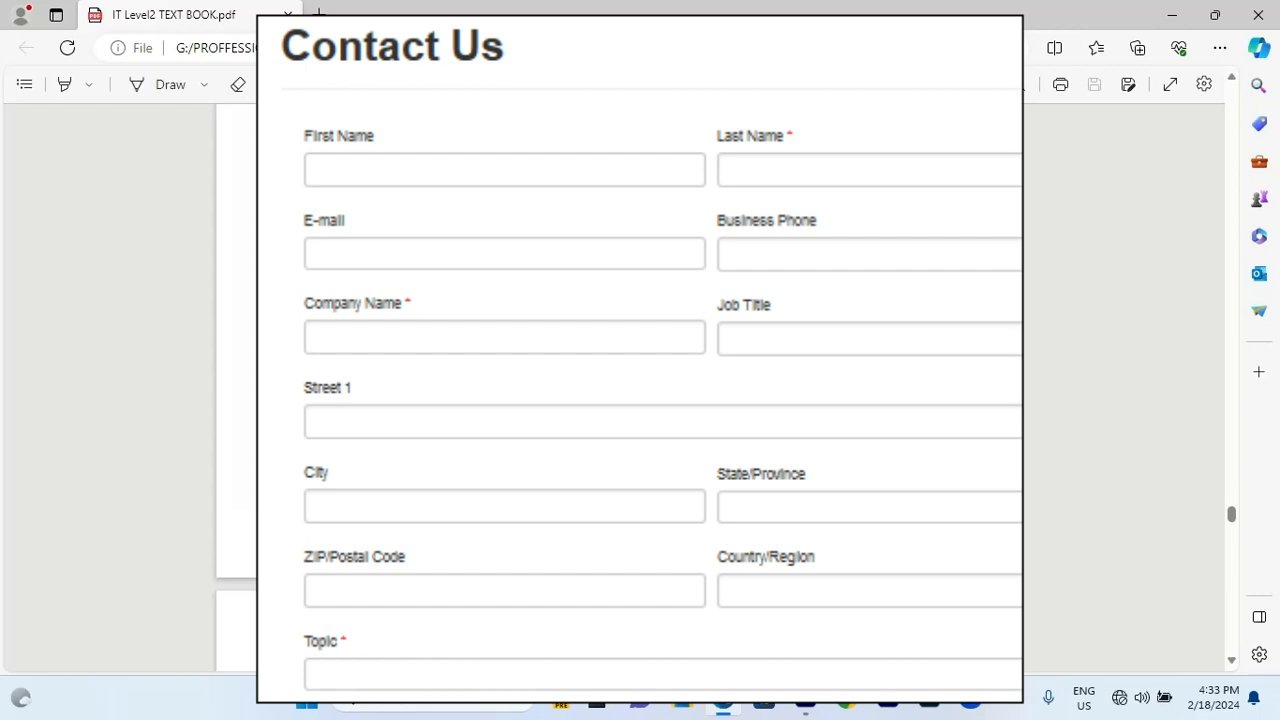
scroll(748, 259, "down", 1)
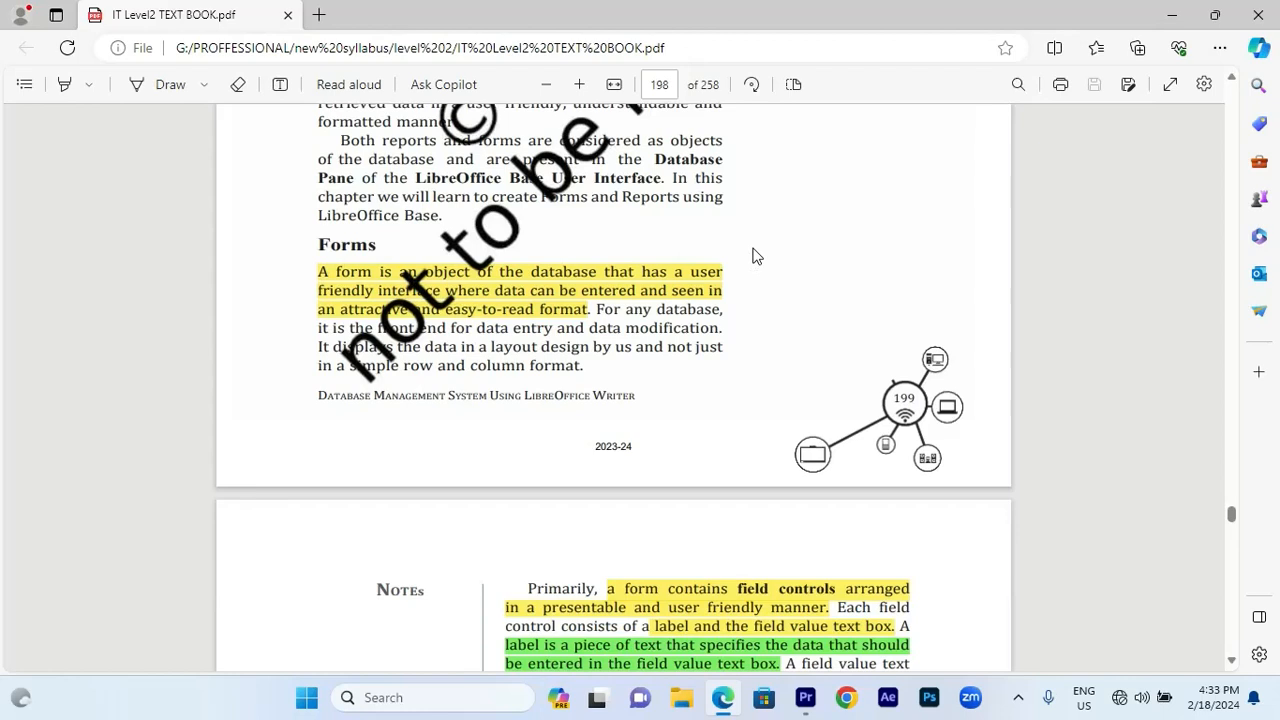
scroll(755, 257, "down", 2)
left_click(632, 413)
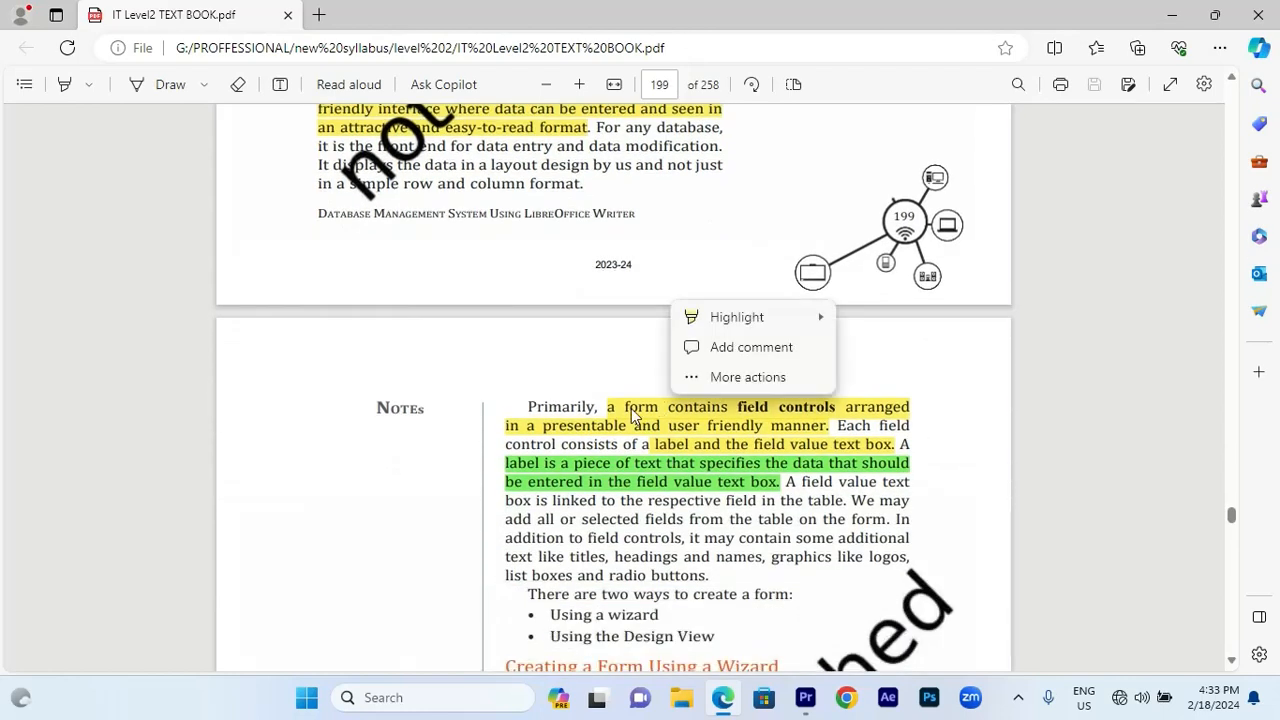
left_click_drag(740, 410, 843, 418)
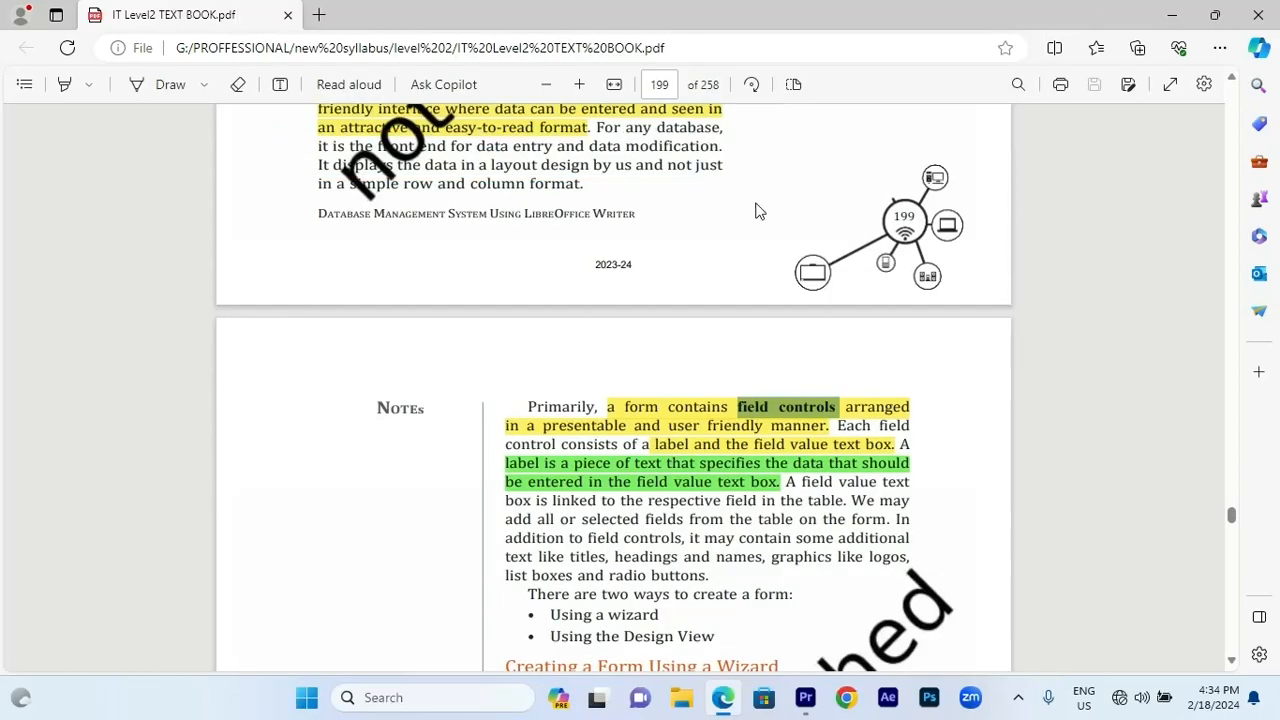
scroll(727, 232, "down", 3)
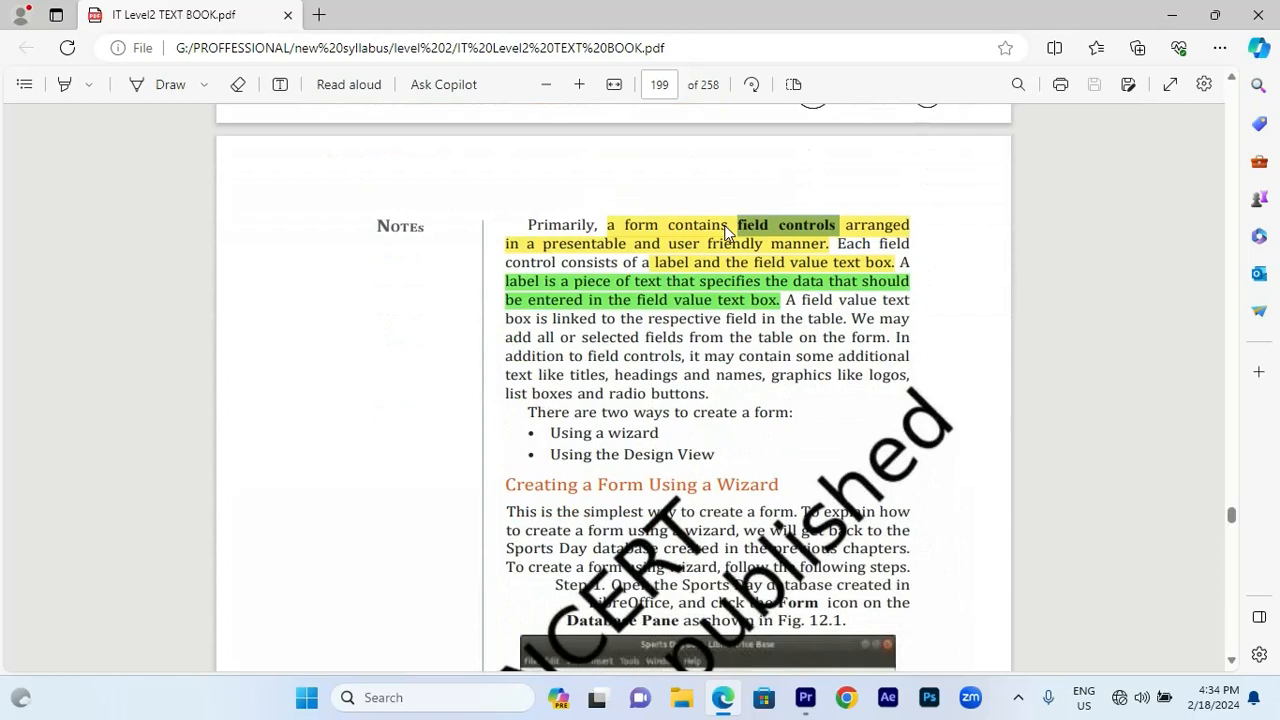
scroll(727, 232, "down", 2)
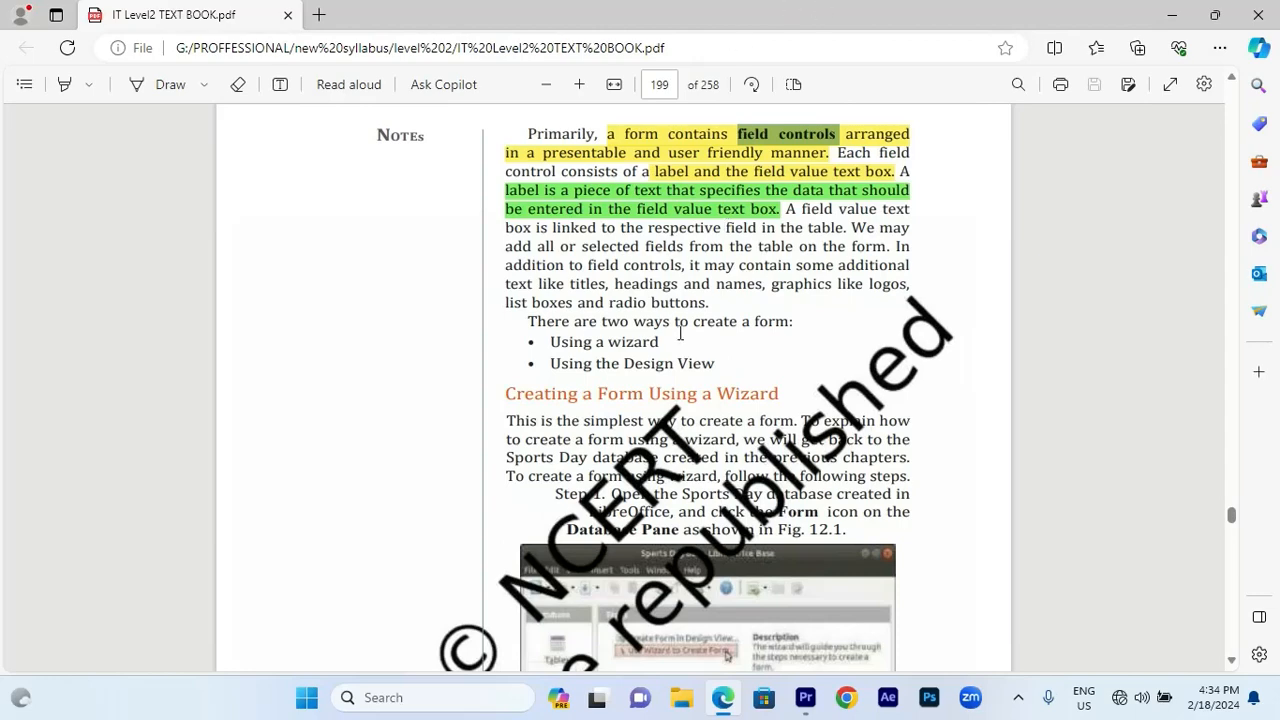
scroll(726, 371, "down", 3)
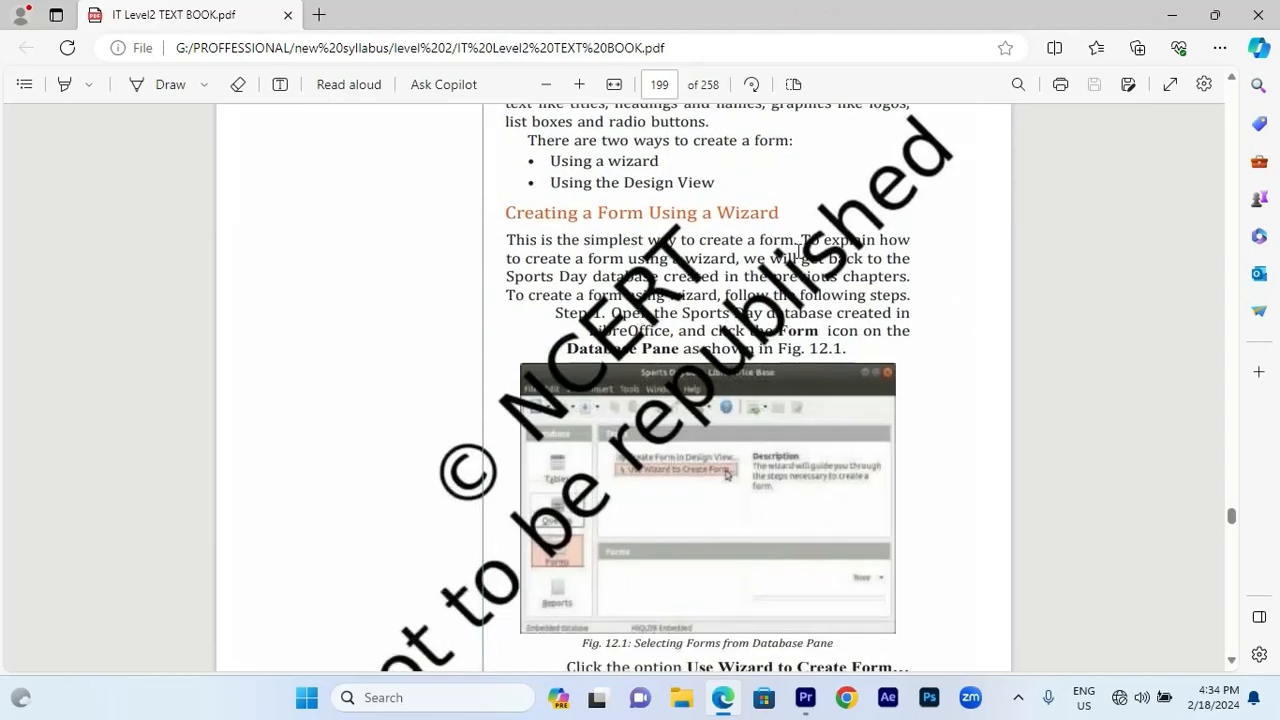
Switch to LibreOffice Base and open the existing RELATIONSHIP database file.
left_click(455, 692)
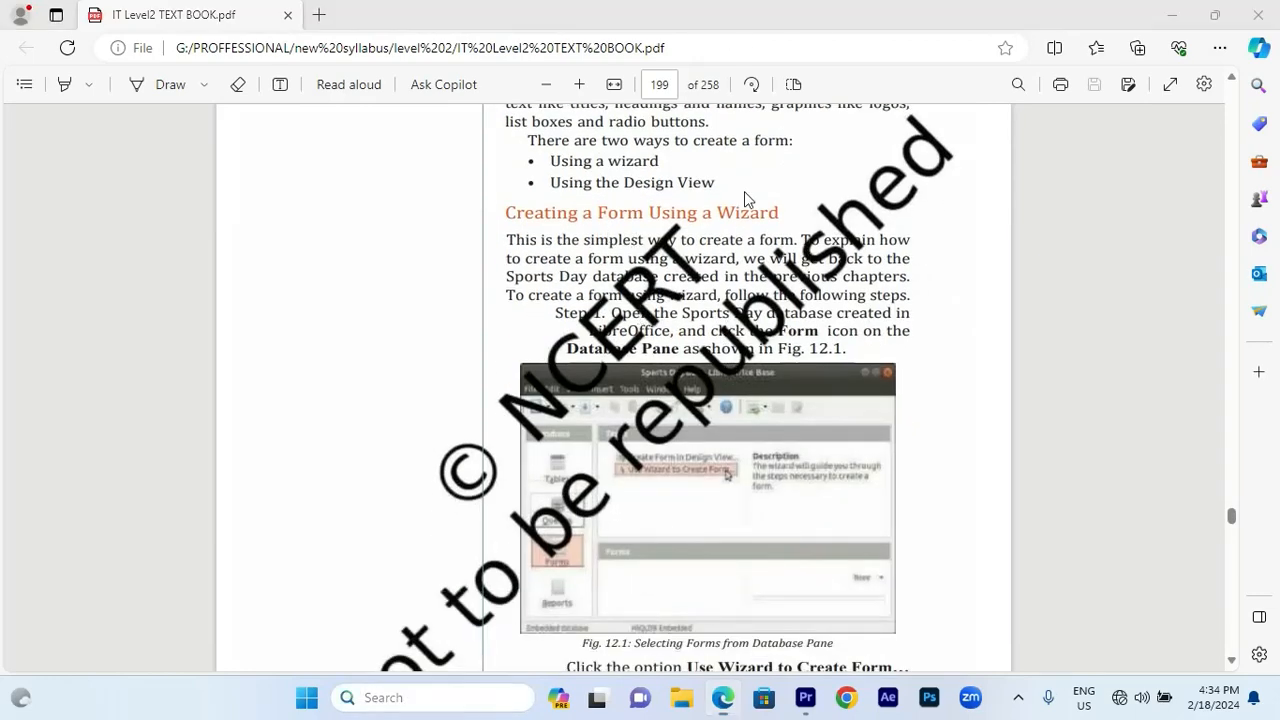
type("LIBRE")
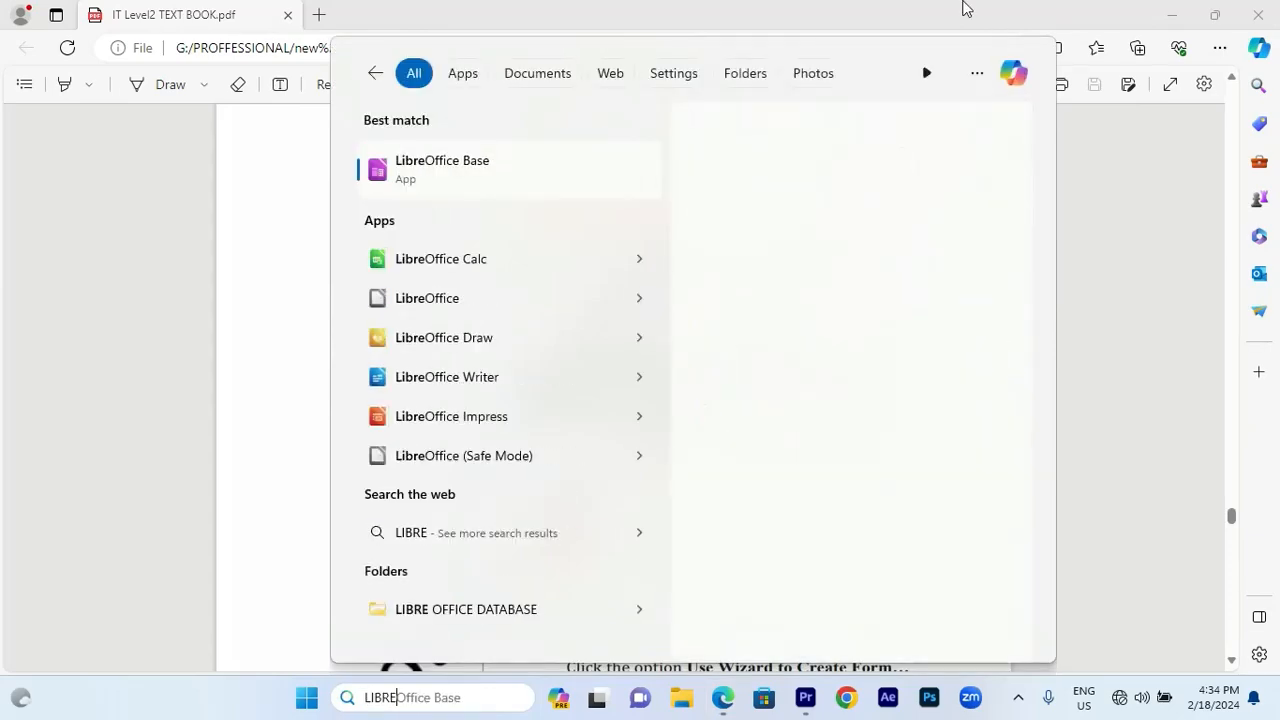
left_click(514, 183)
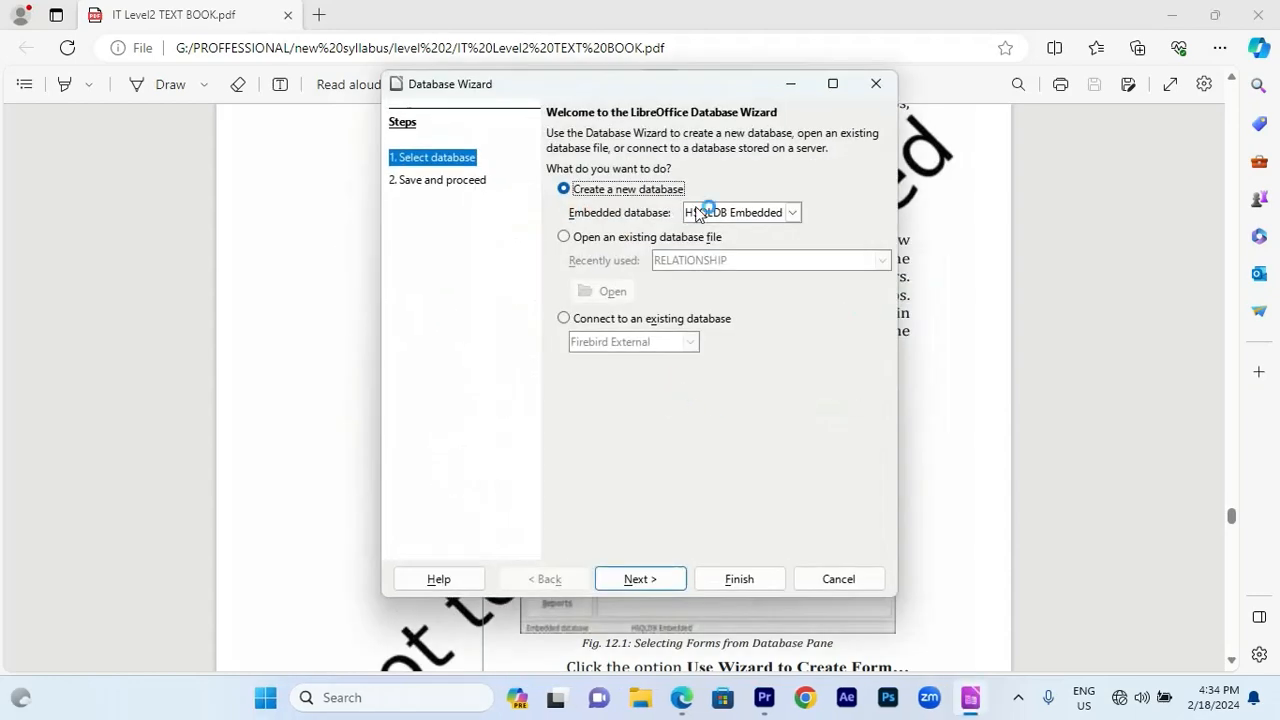
left_click(627, 237)
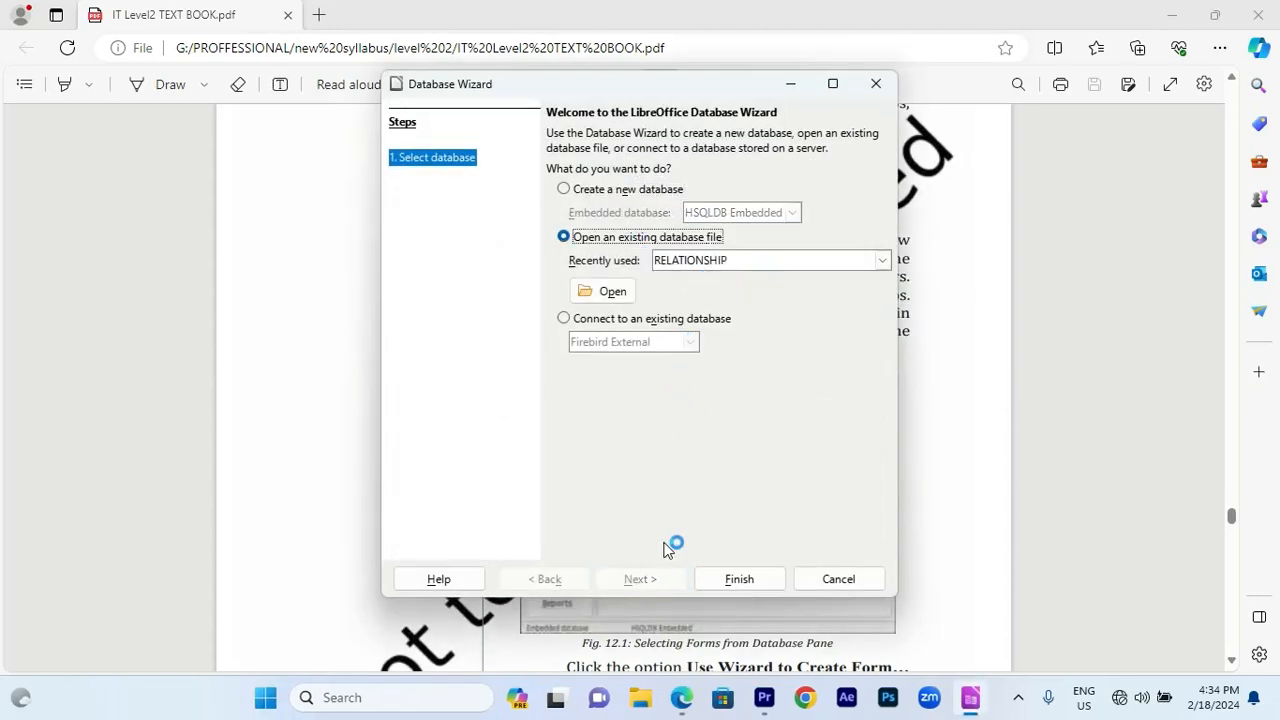
left_click(747, 583)
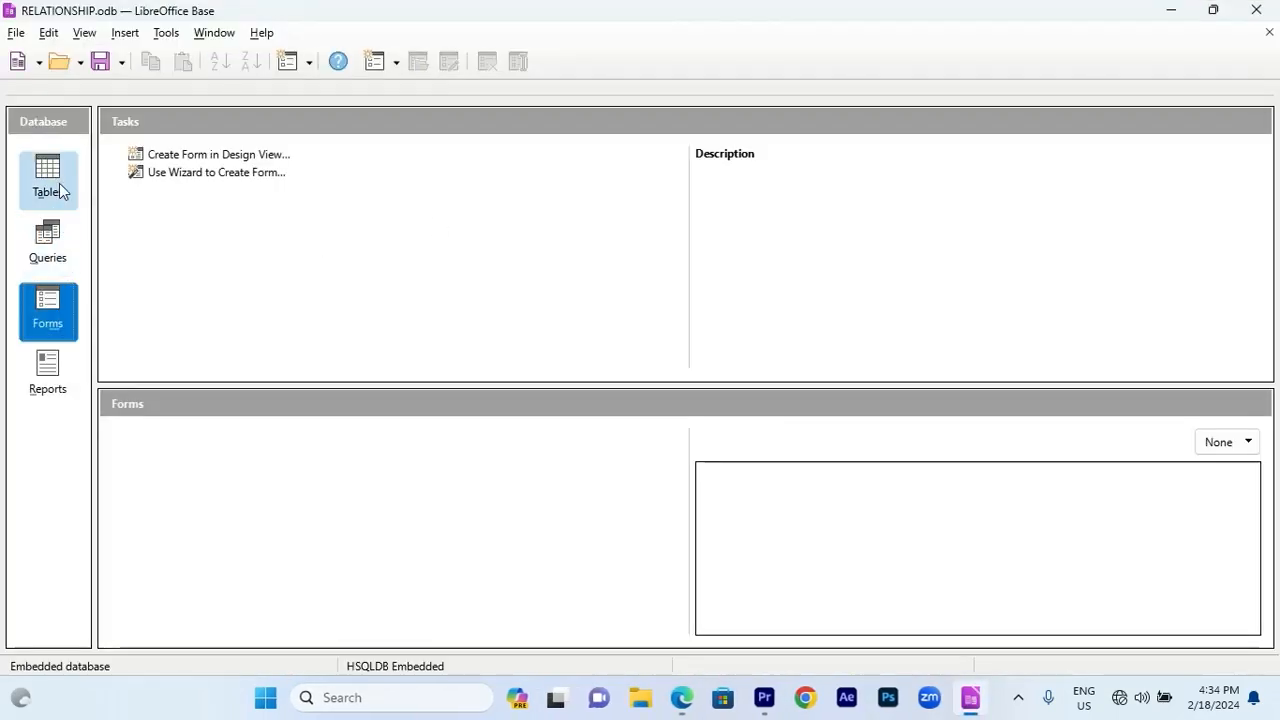
Check the database's tables, and start the wizard for creating a new form.
left_click(59, 183)
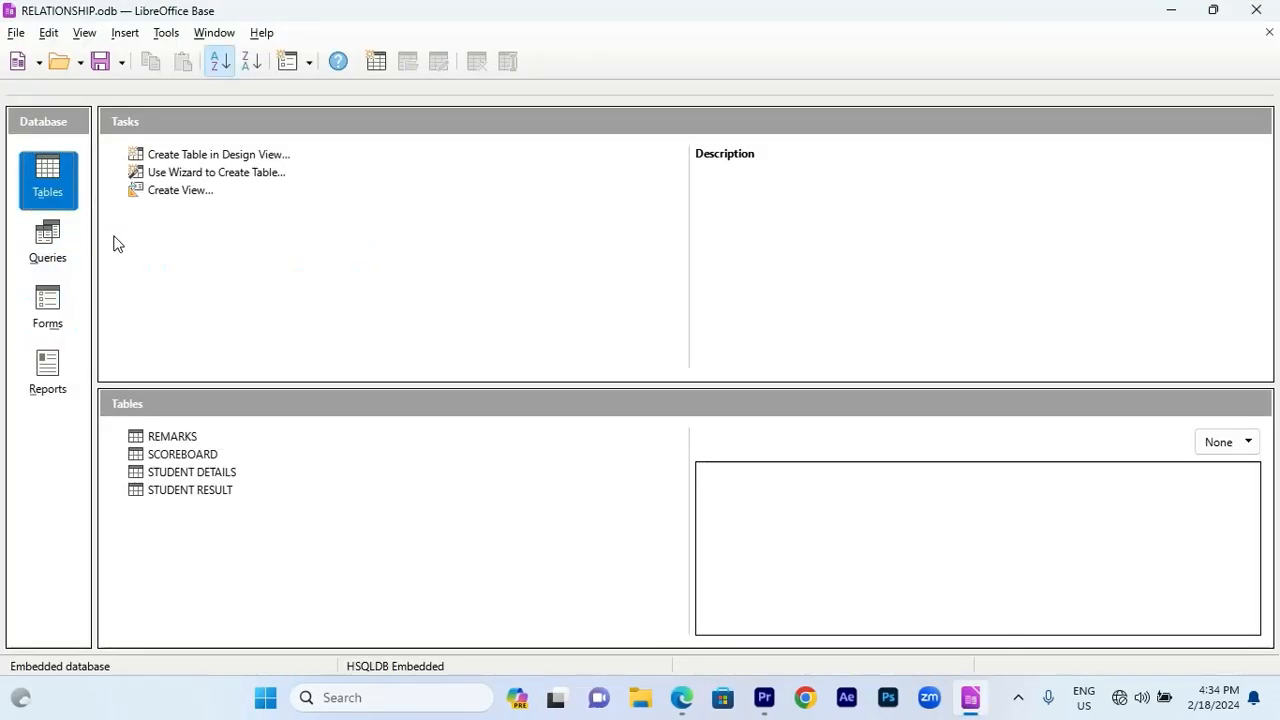
left_click(58, 318)
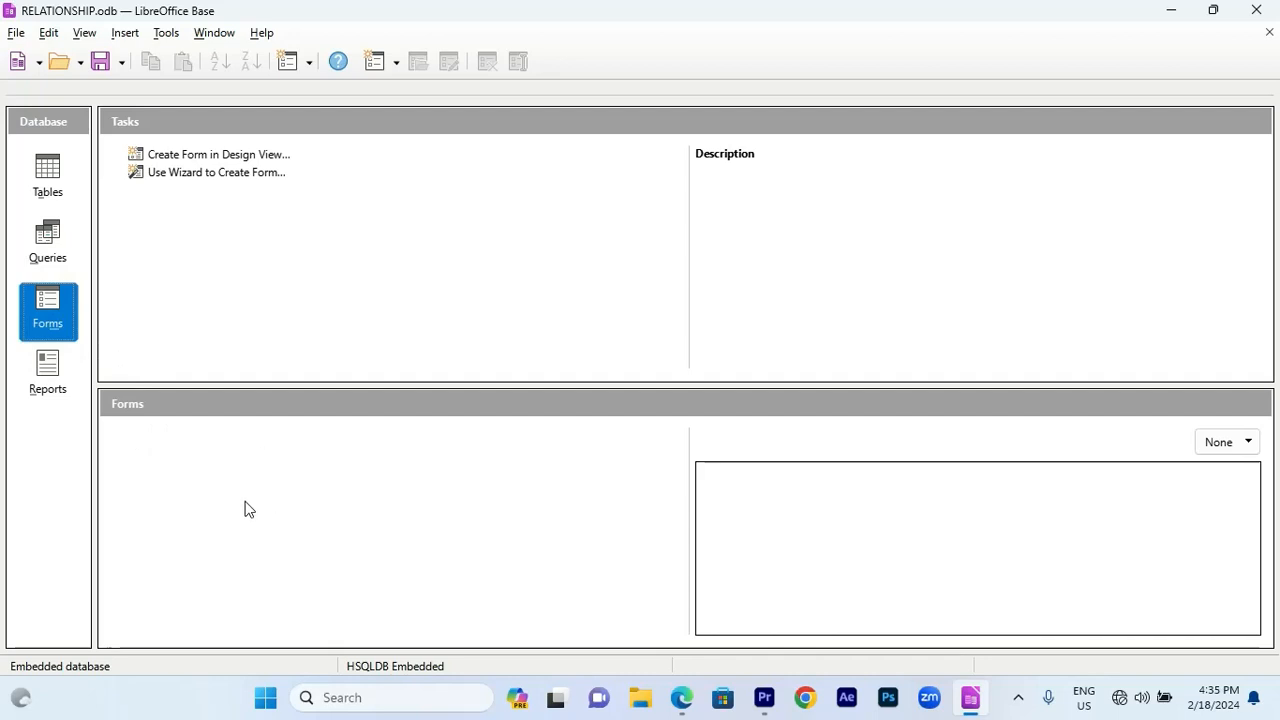
left_click(239, 186)
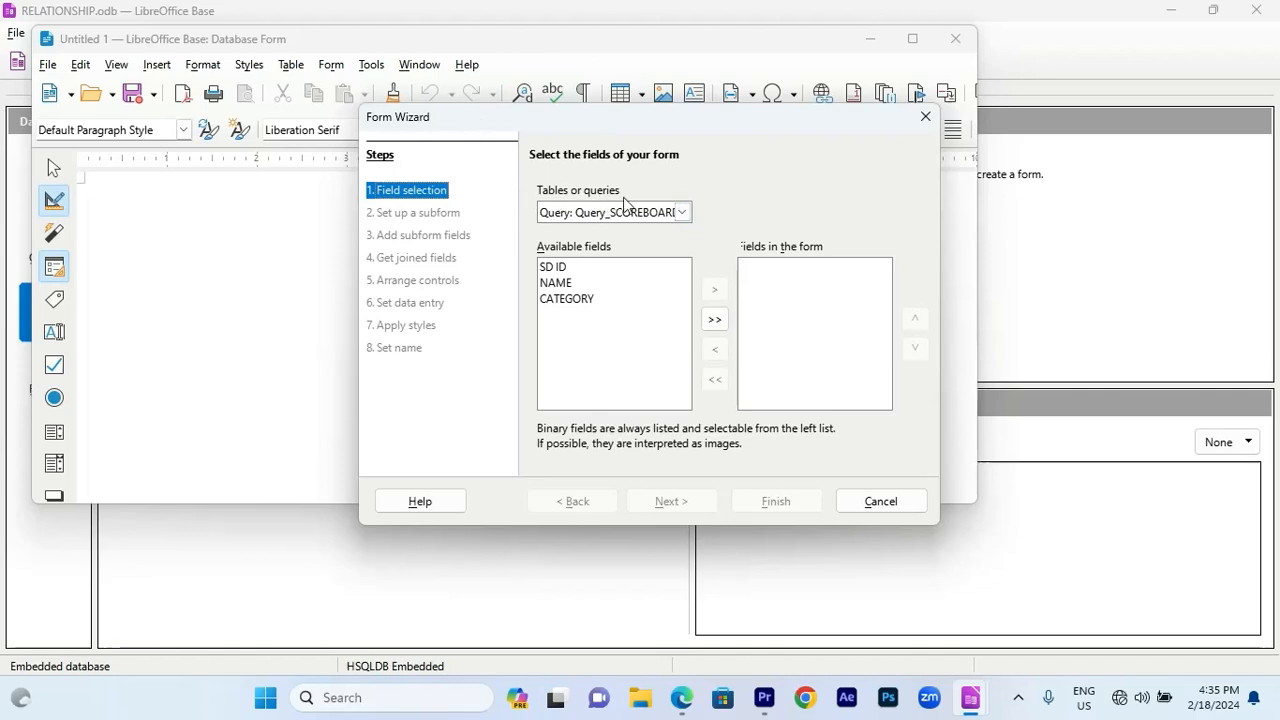
Compare the form wizard's list of tables and queries with those stored in the database, and return to the wizard.
left_click(686, 222)
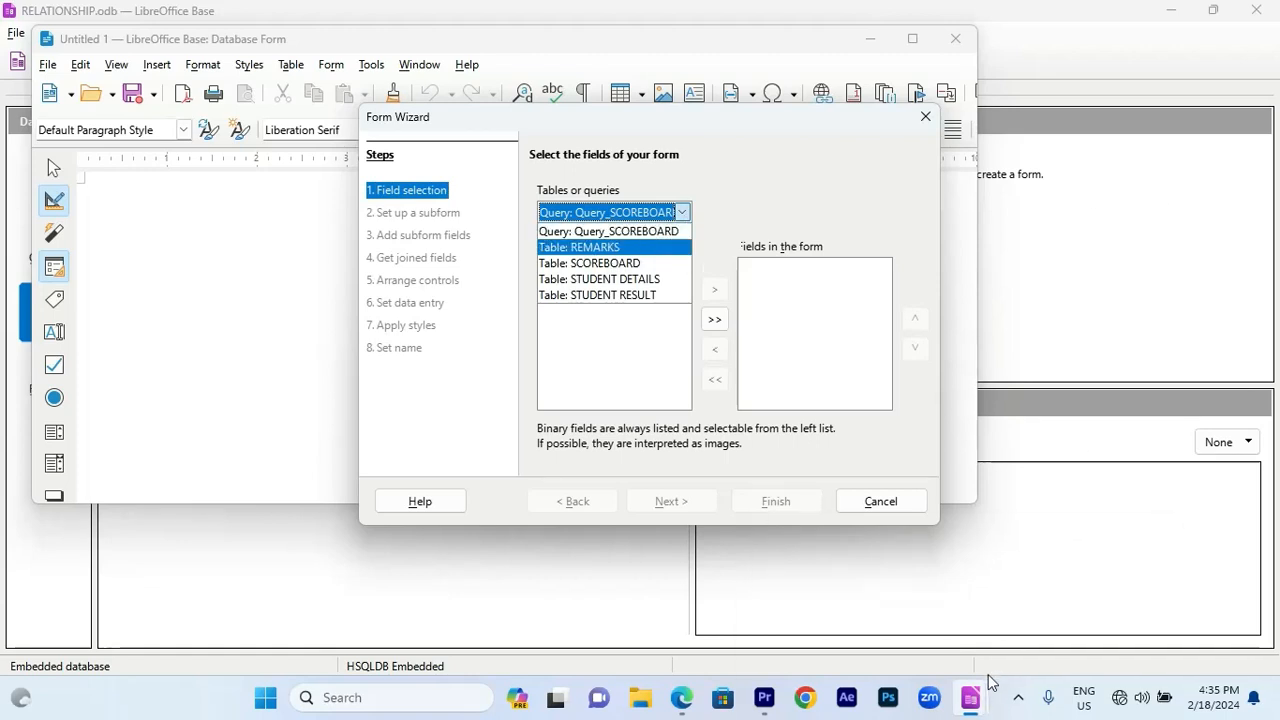
mouse_move(997, 683)
left_click(1034, 634)
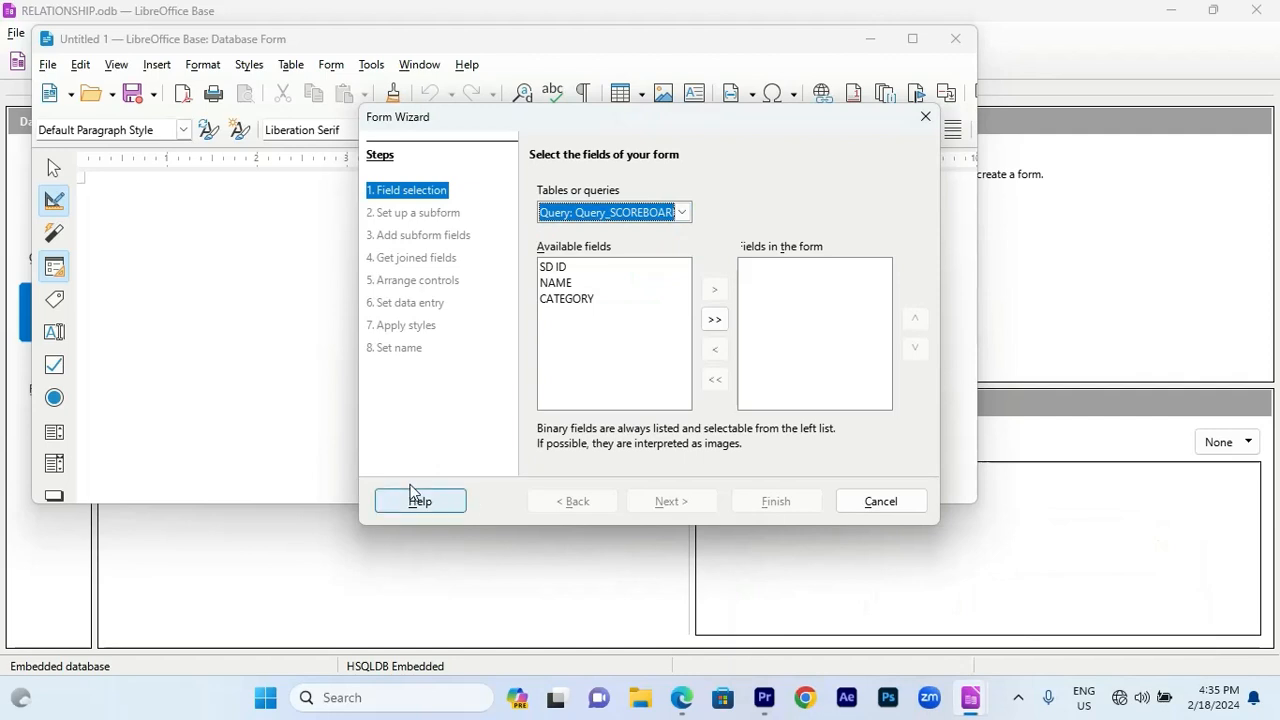
left_click(890, 636)
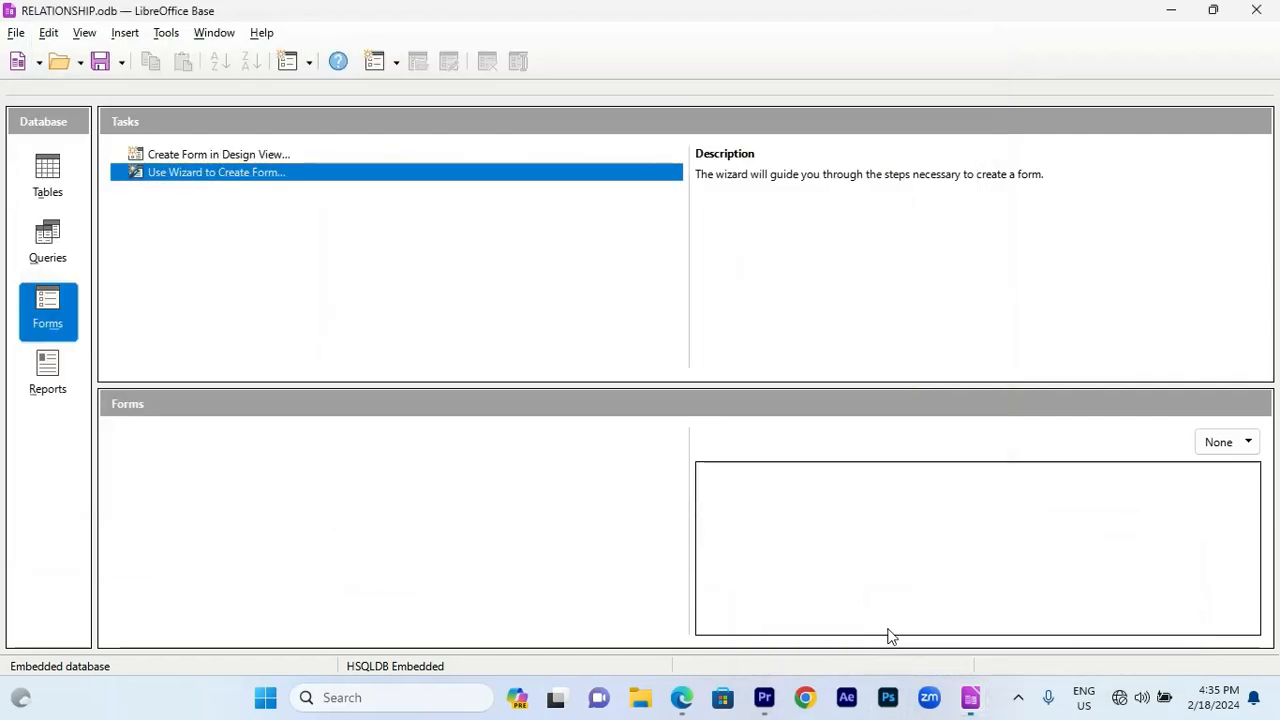
left_click(47, 172)
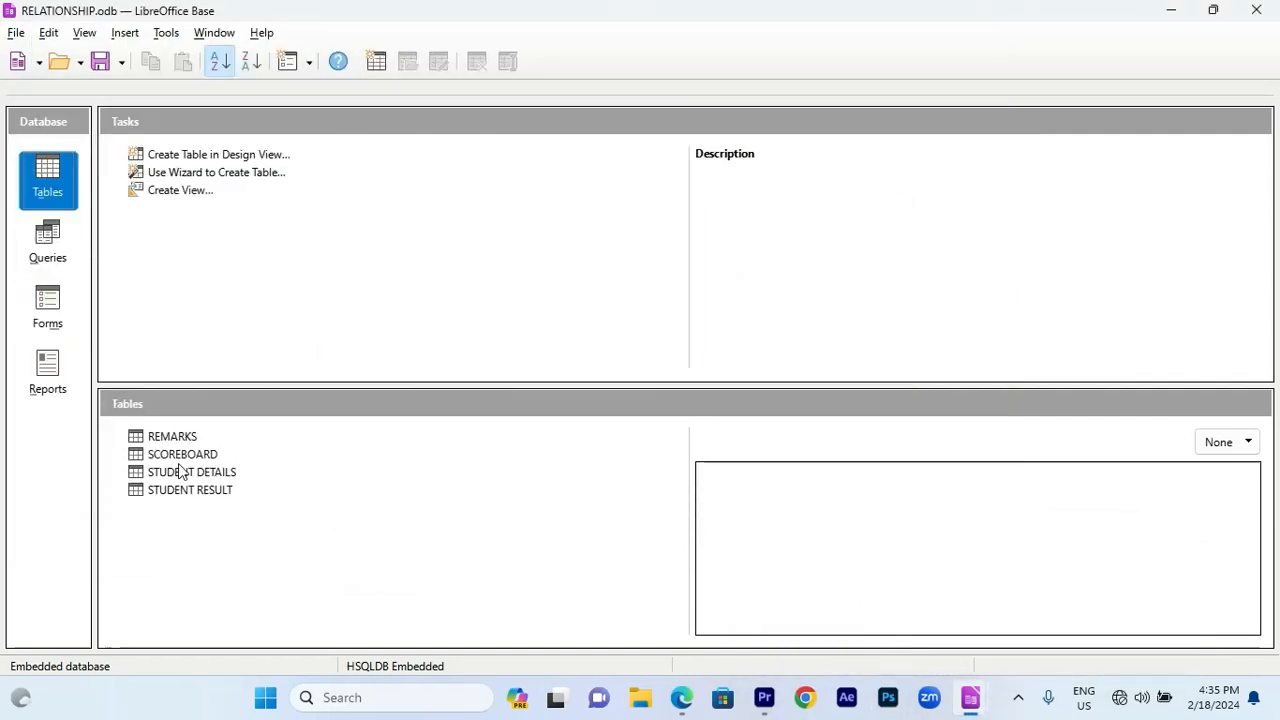
left_click(47, 245)
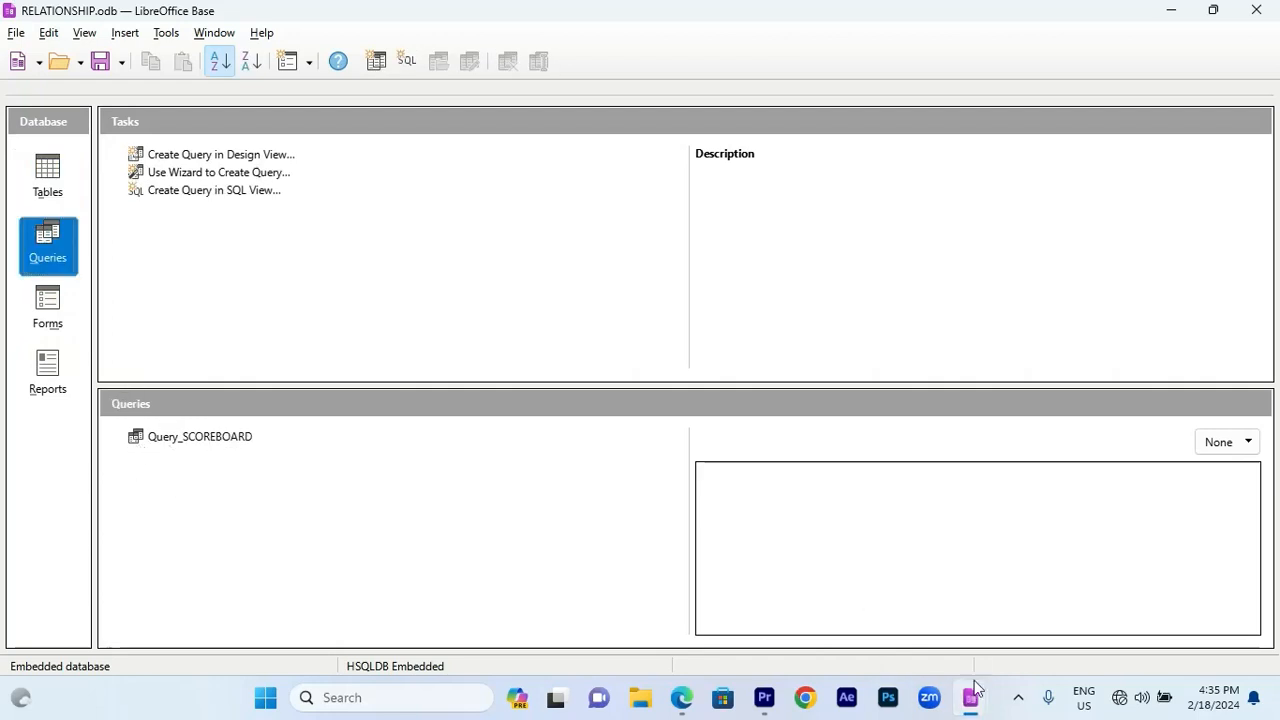
mouse_move(970, 703)
left_click(1030, 615)
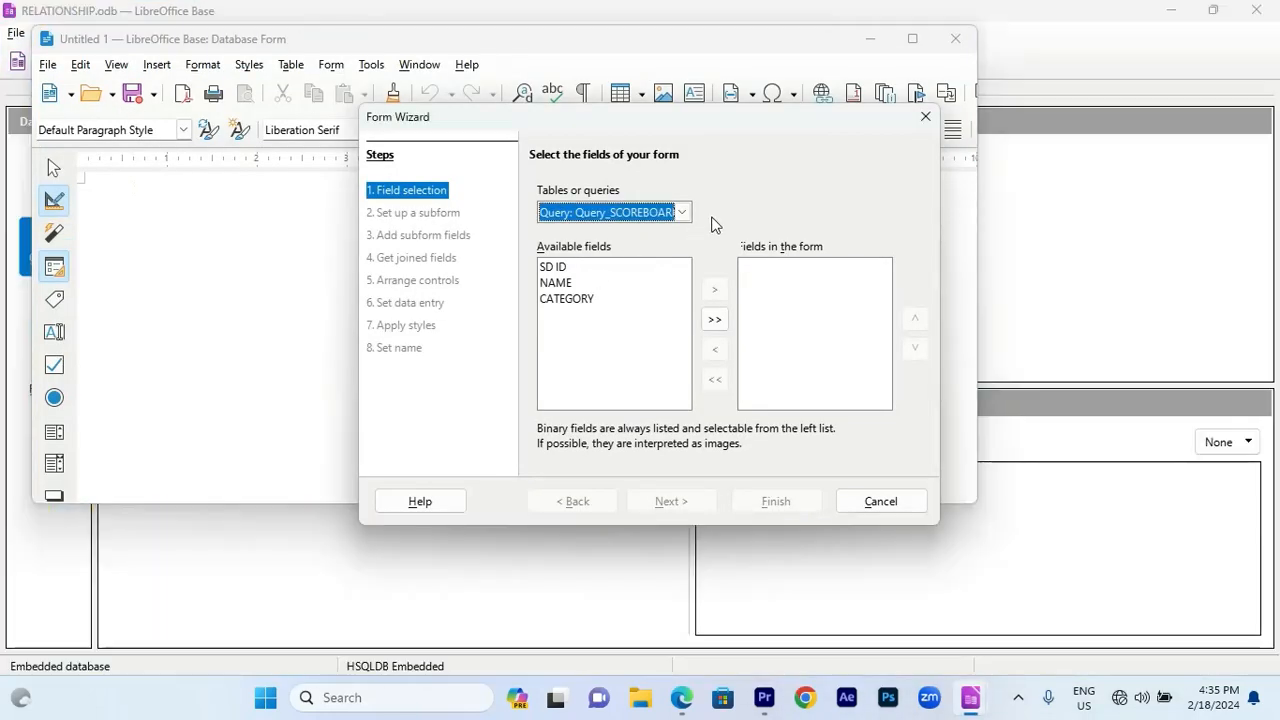
Choose the STUDENT DETAILS table as the form's source and add all of its available fields to the form.
left_click(682, 212)
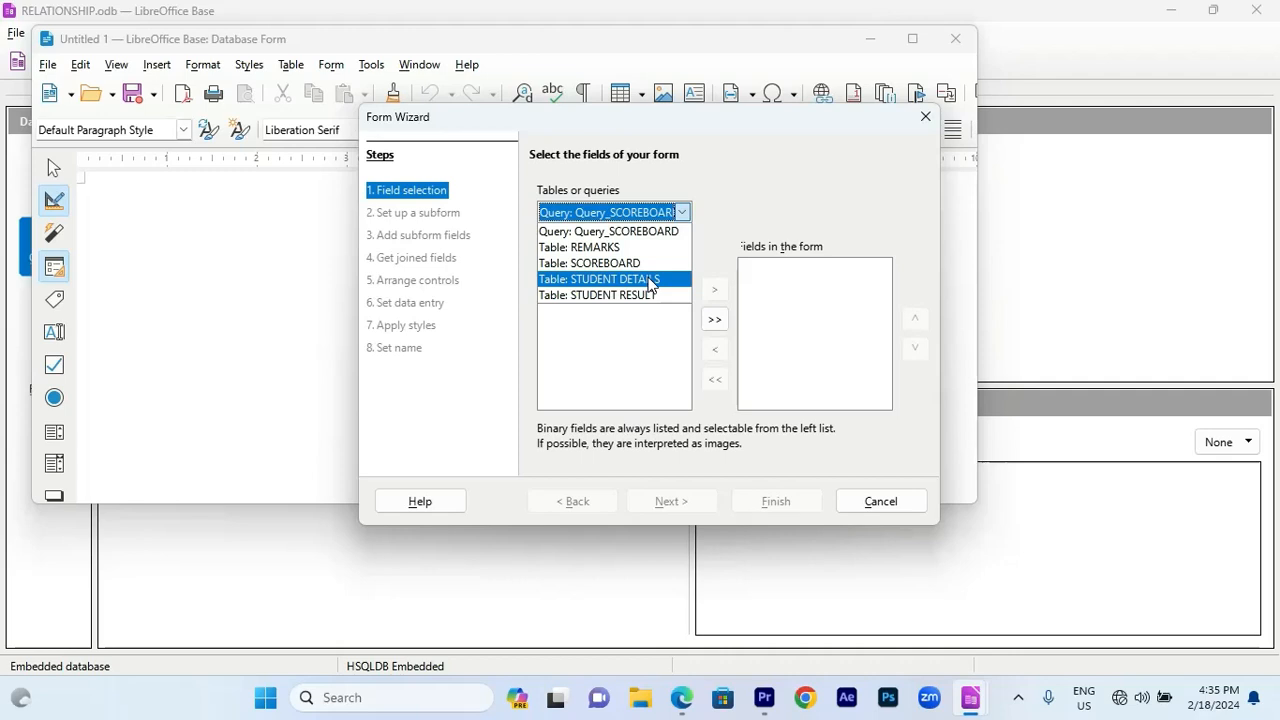
left_click(649, 280)
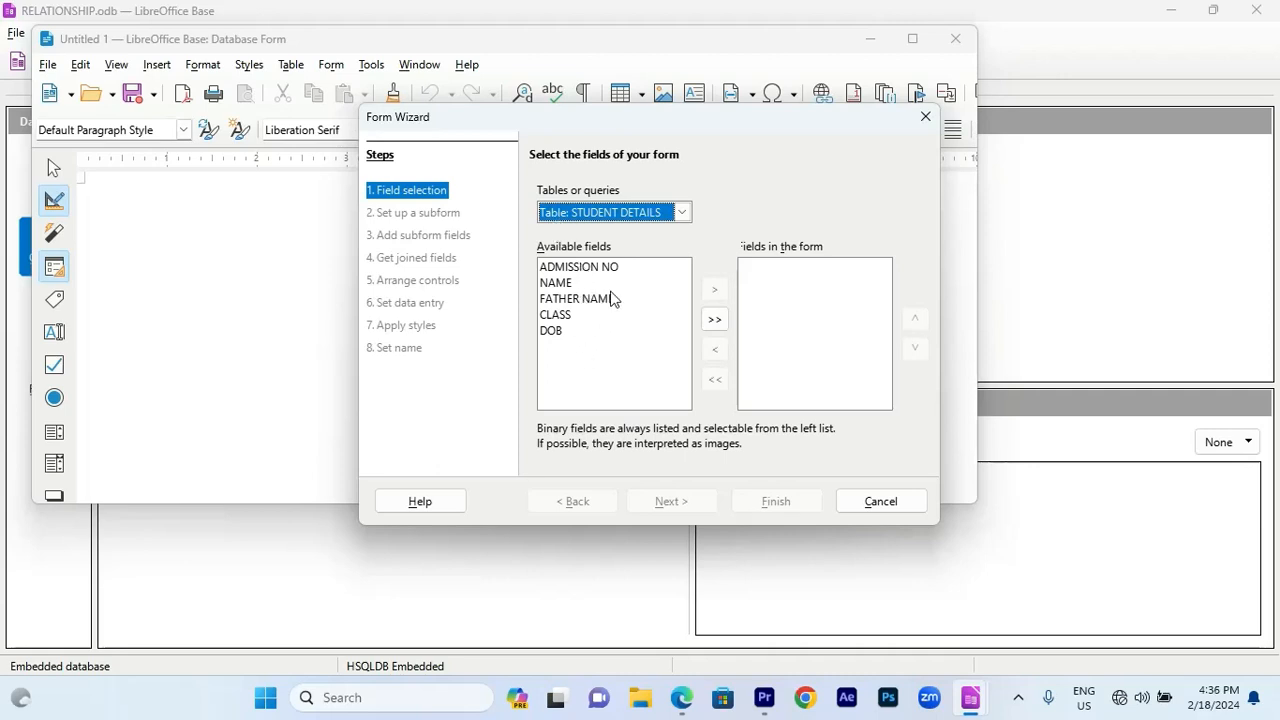
left_click(716, 328)
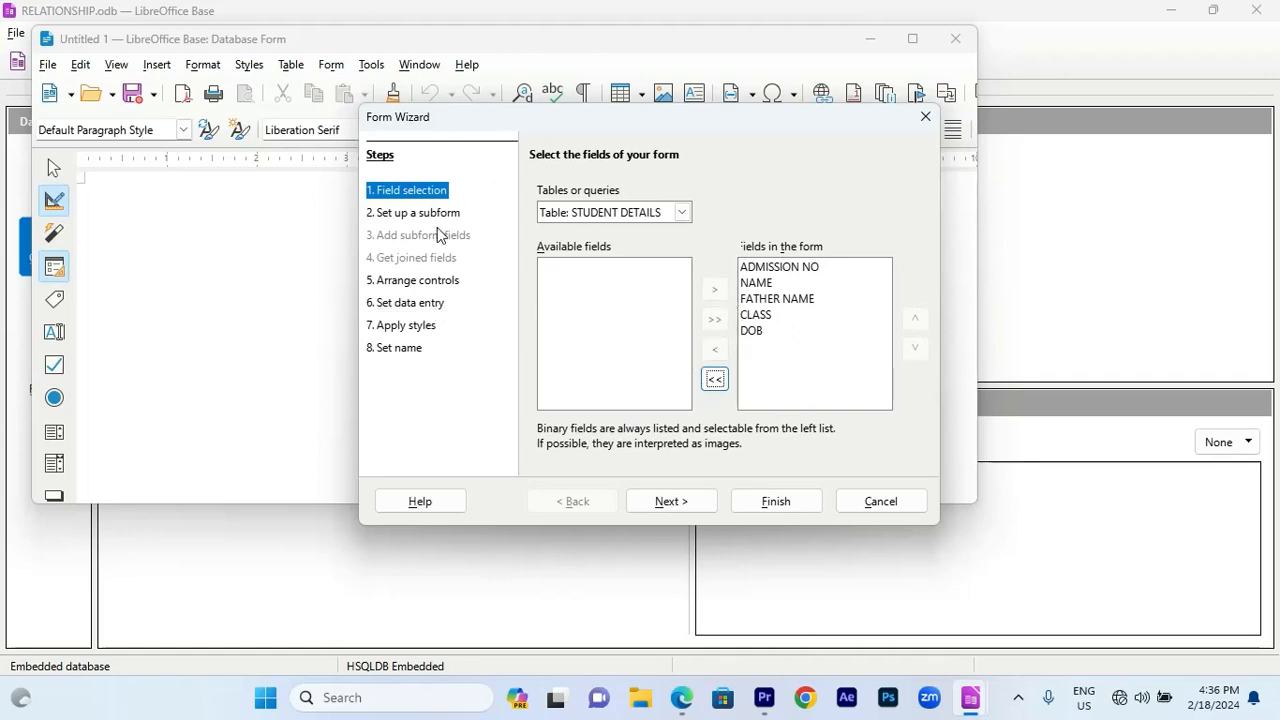
Try the Add Subform option, turn it off again, and proceed without a subform to arranging the controls.
left_click(672, 501)
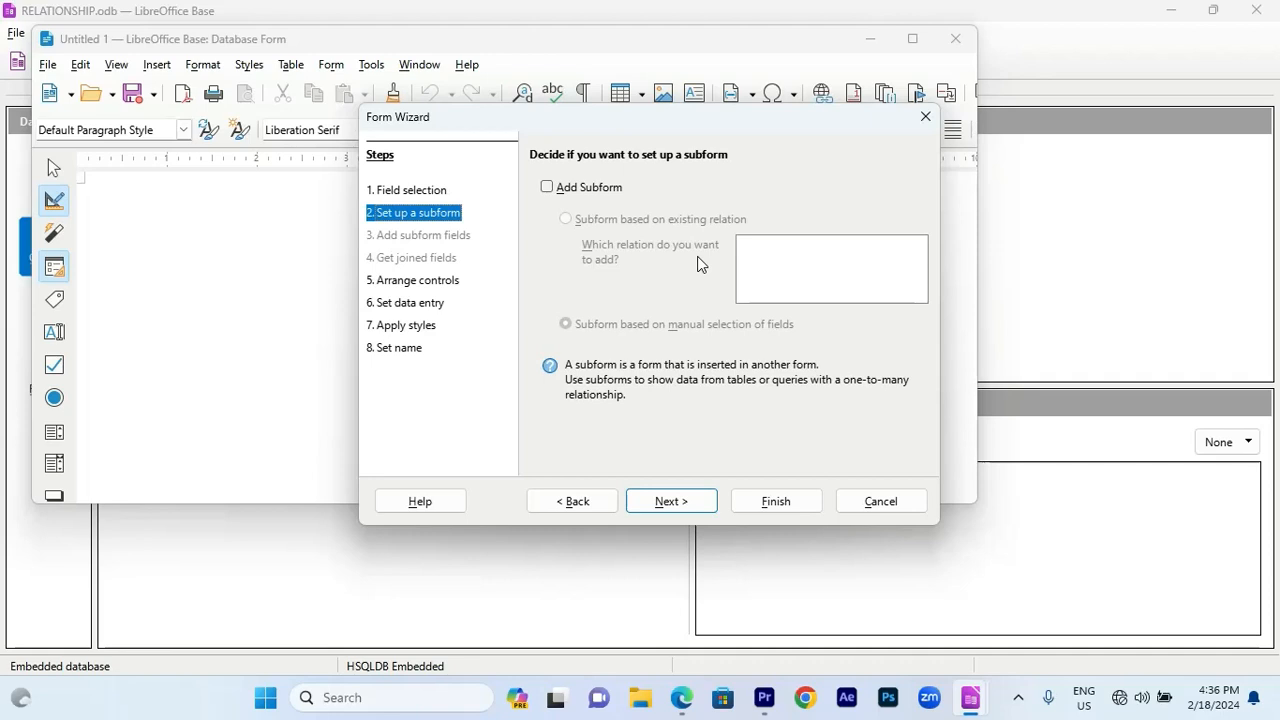
left_click(549, 190)
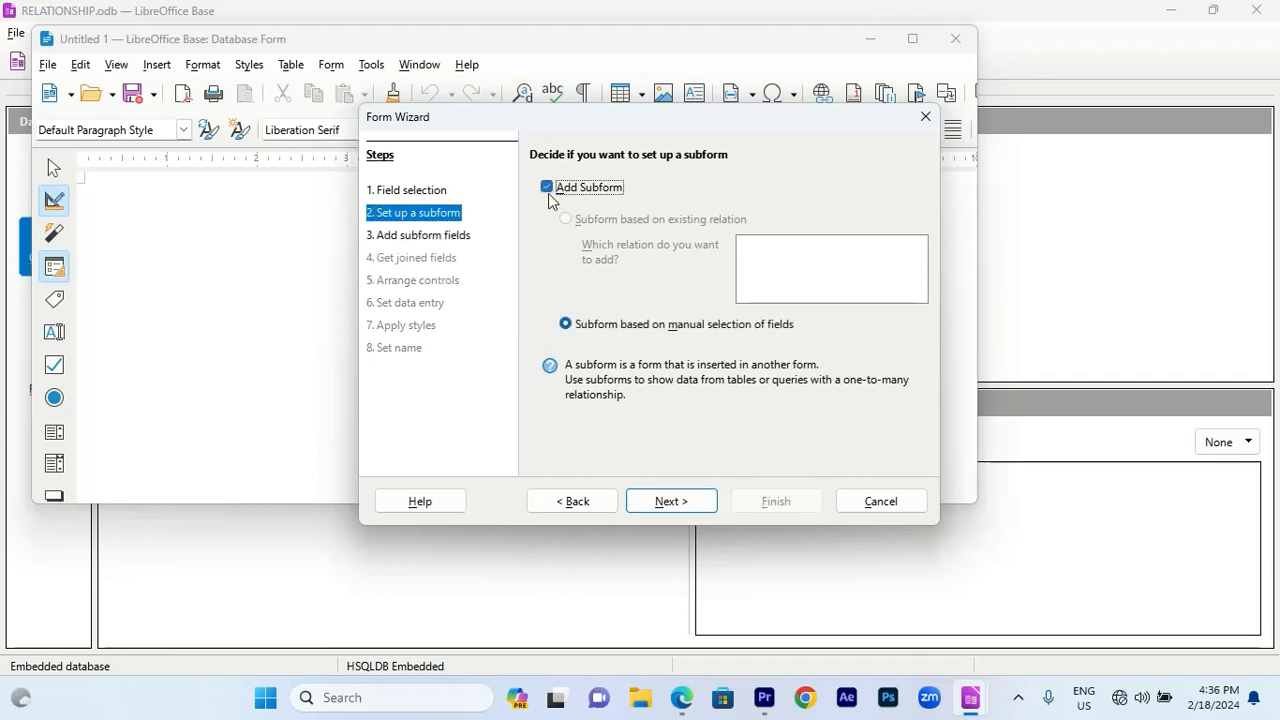
left_click(549, 197)
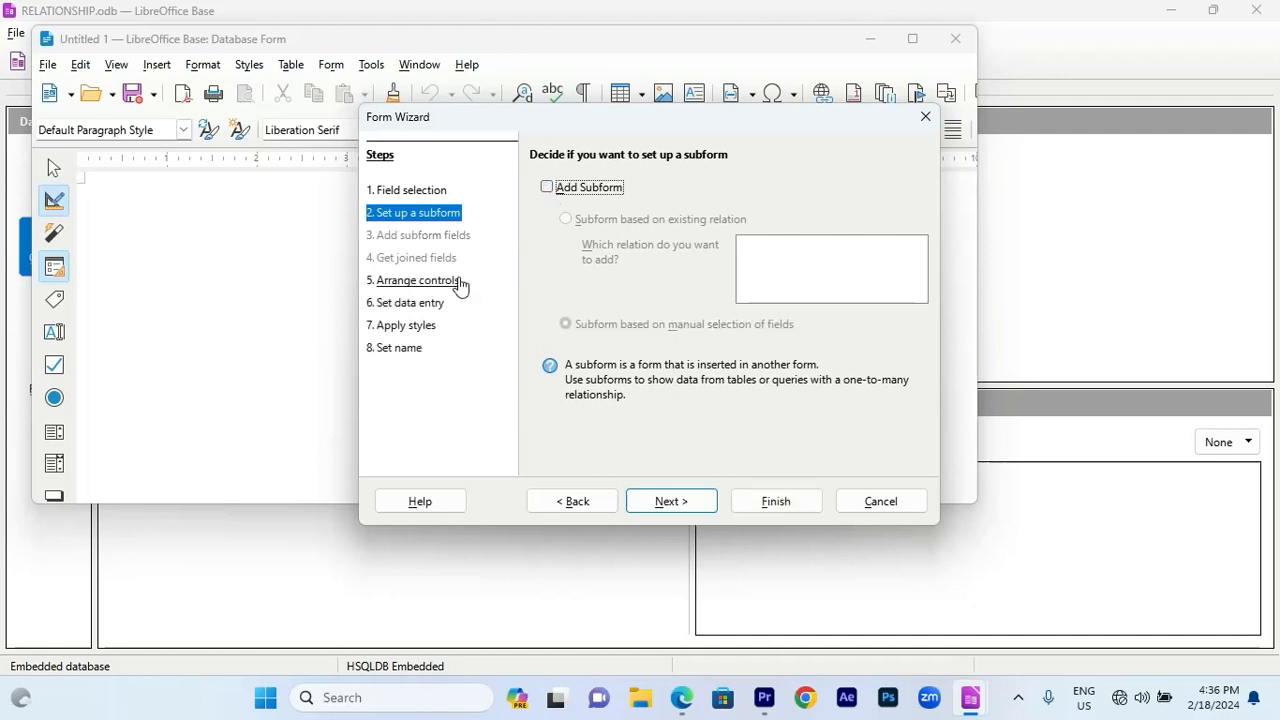
left_click(668, 505)
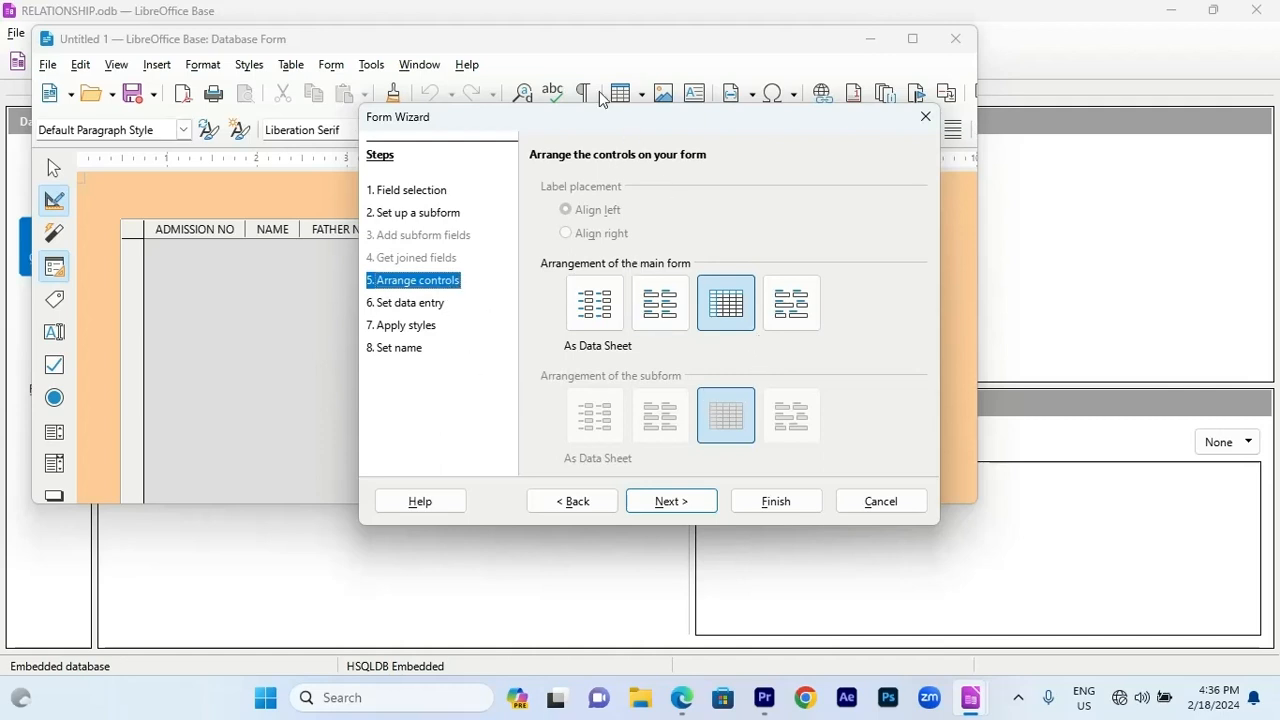
Maximize the form window and preview the main form's columnar and data sheet arrangements, ending with In Blocks - Labels Above.
left_click_drag(598, 128, 819, 121)
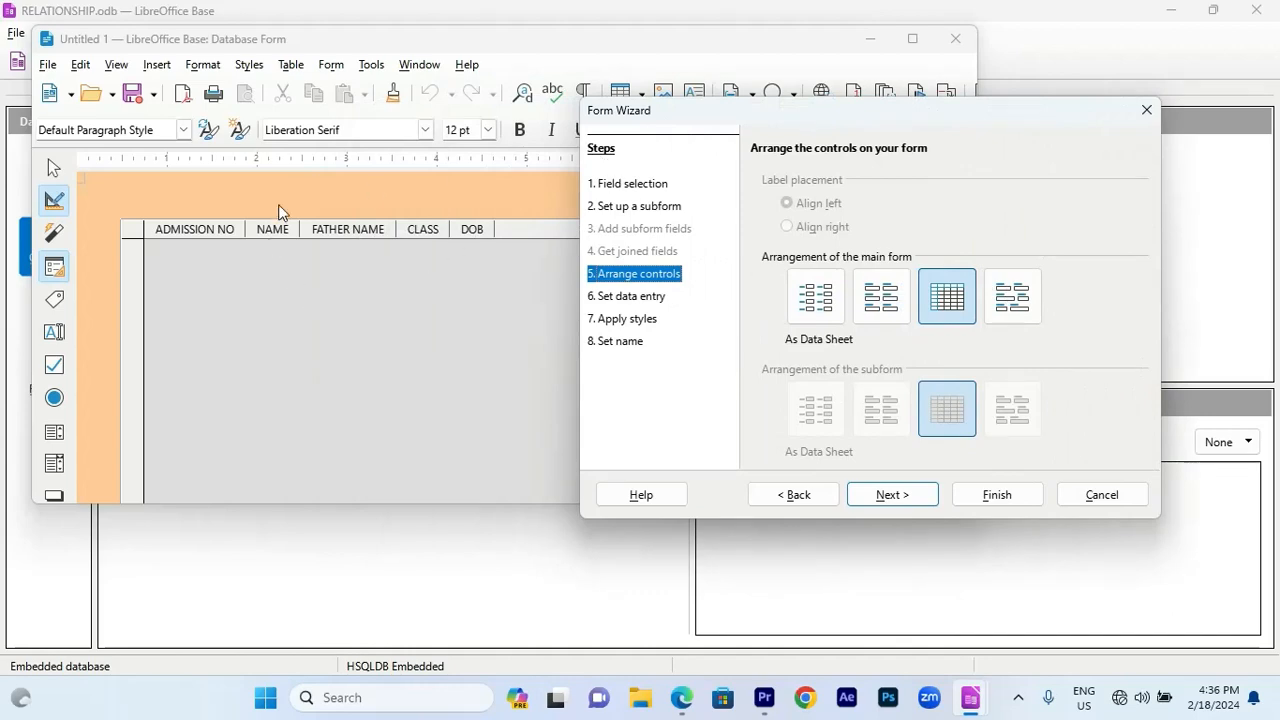
left_click(912, 38)
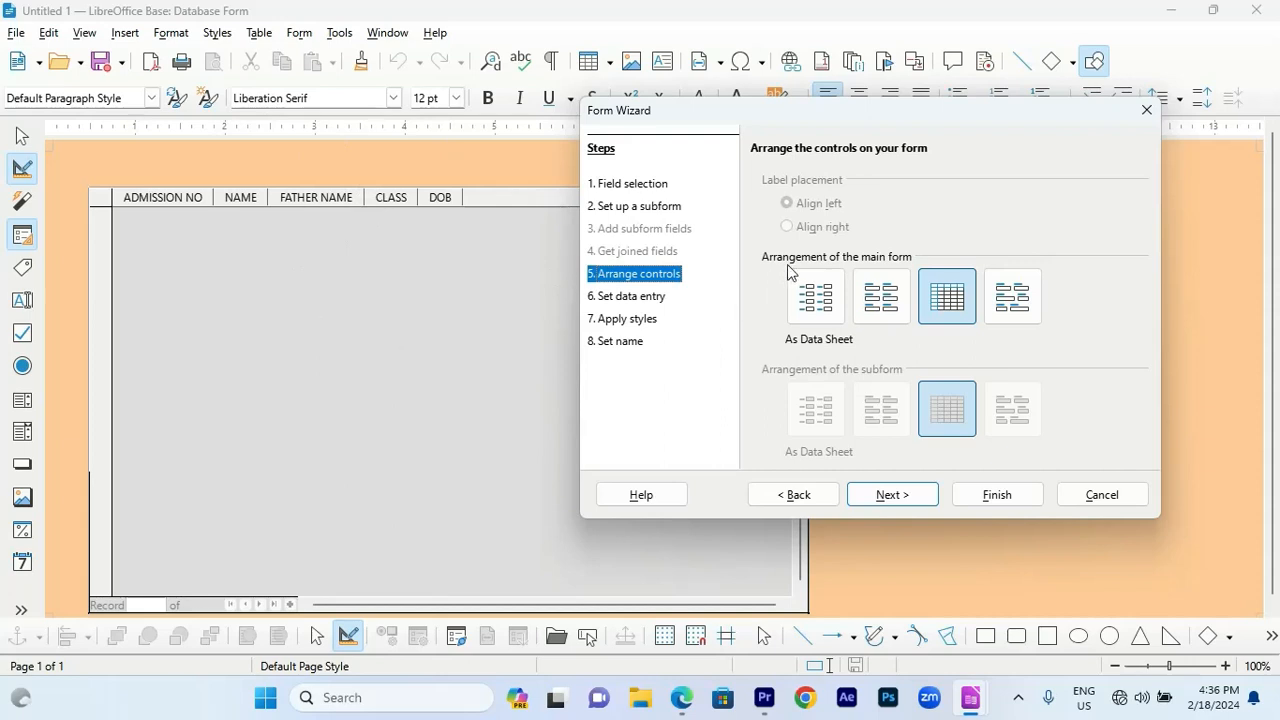
left_click(822, 320)
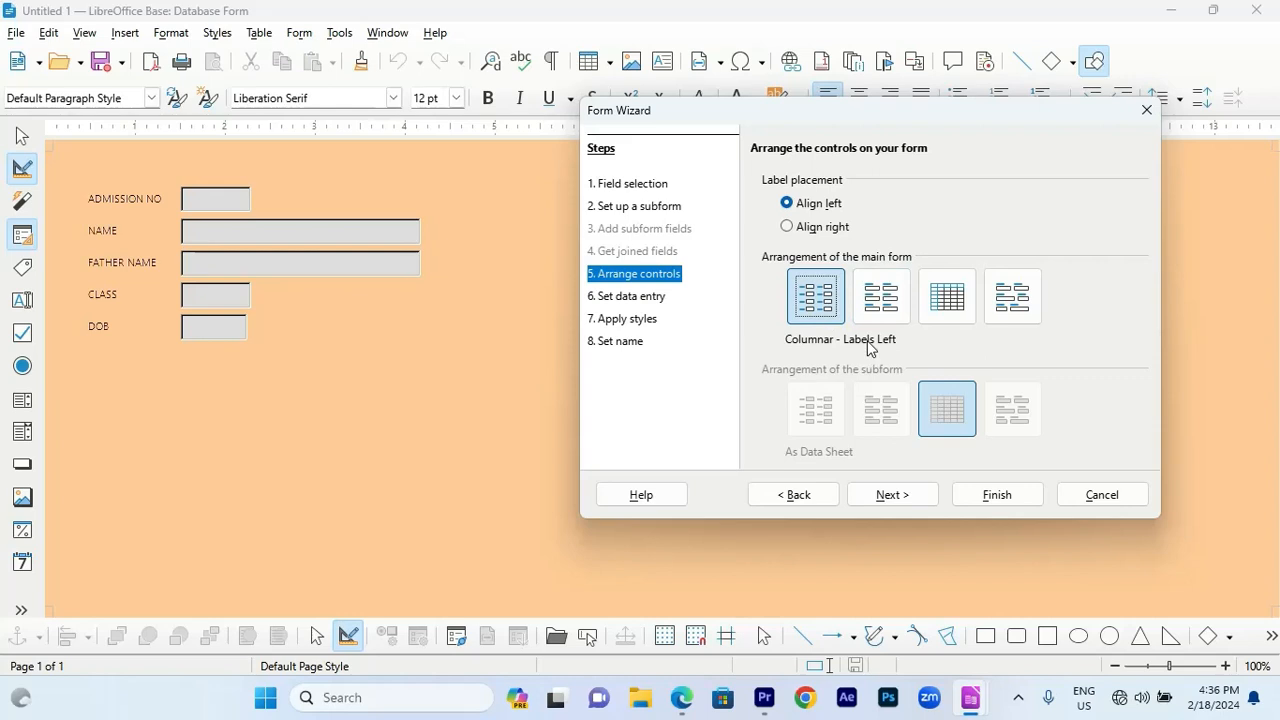
left_click(890, 308)
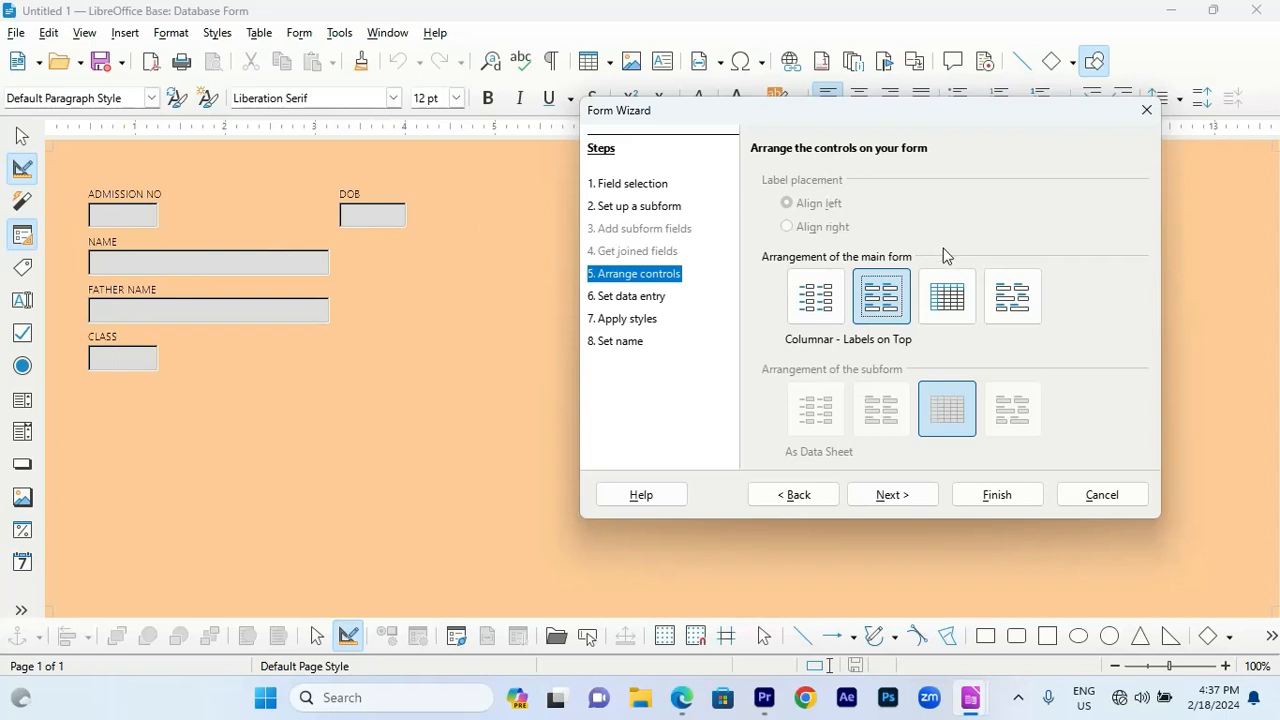
left_click(946, 300)
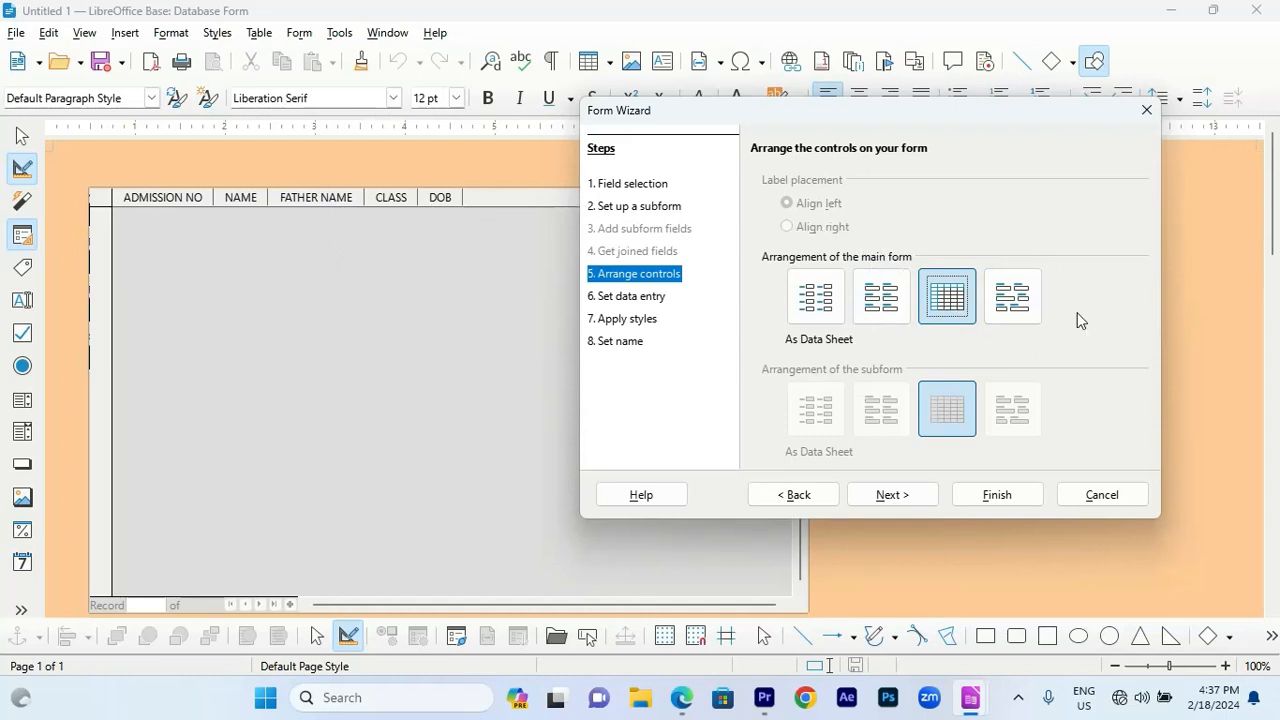
left_click(1016, 310)
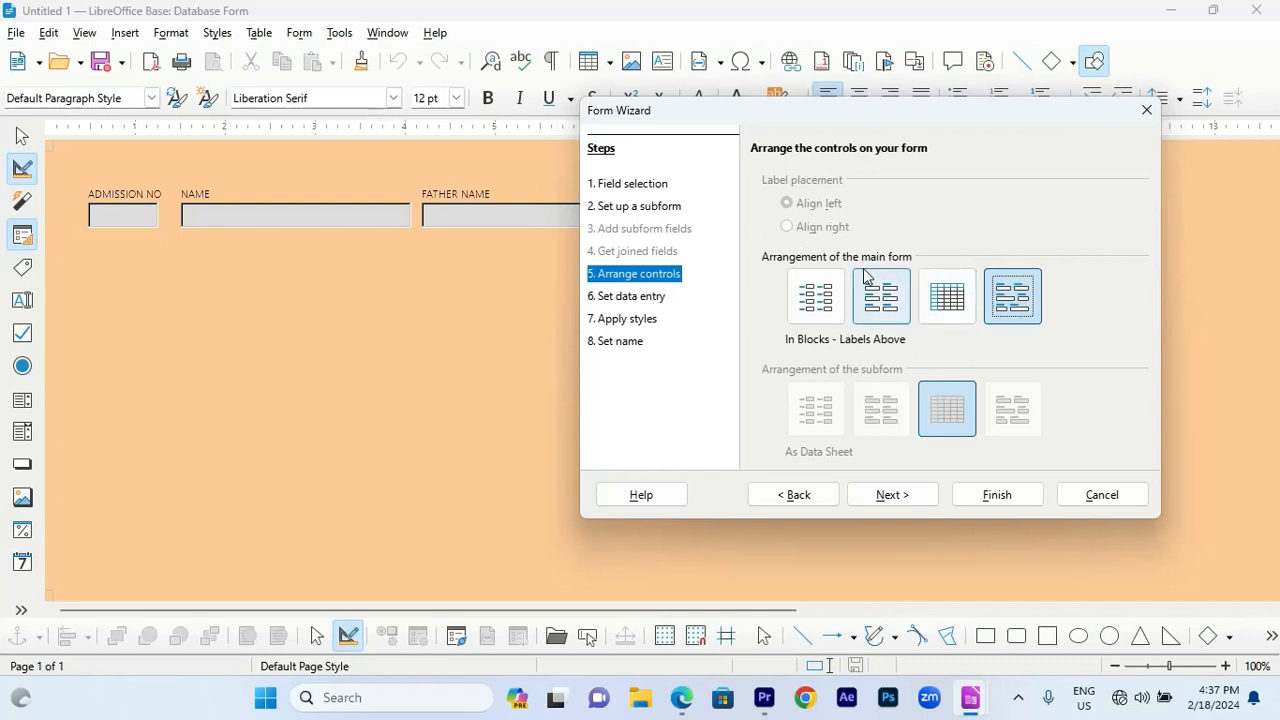
Arrange the main form as Columnar - Labels Left with right-aligned labels, and proceed to the data entry settings.
left_click(812, 316)
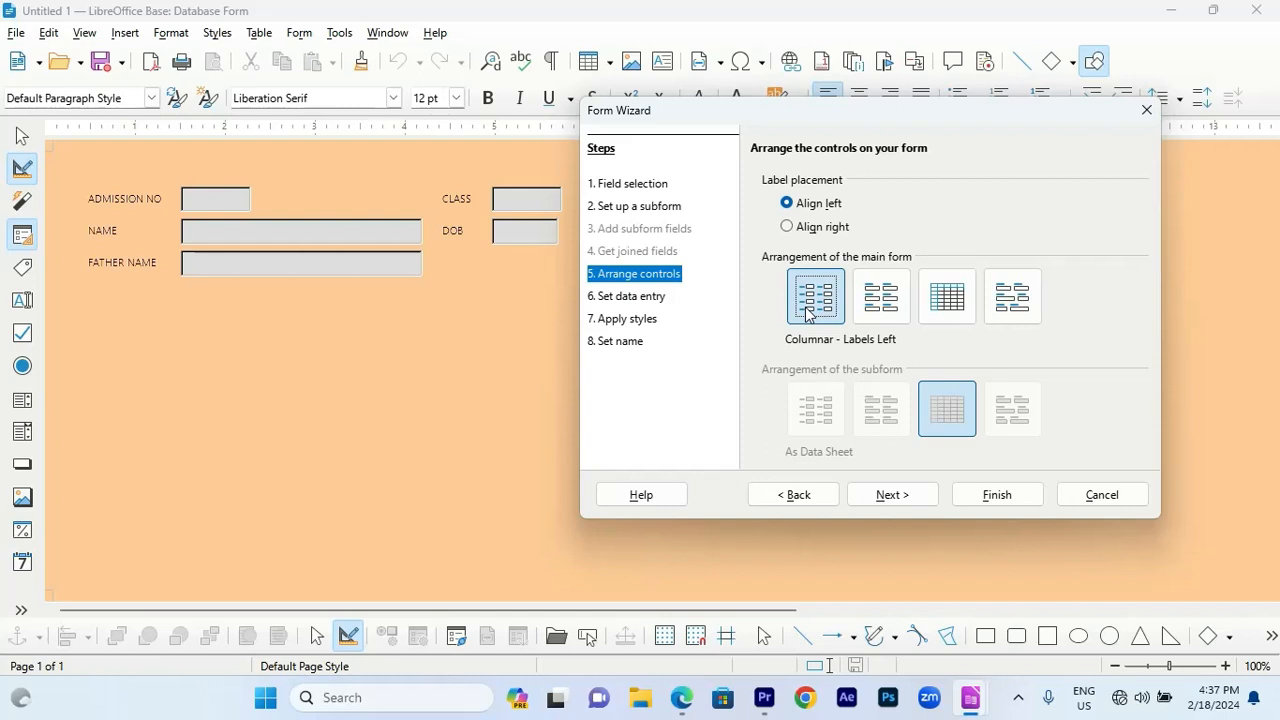
left_click(818, 230)
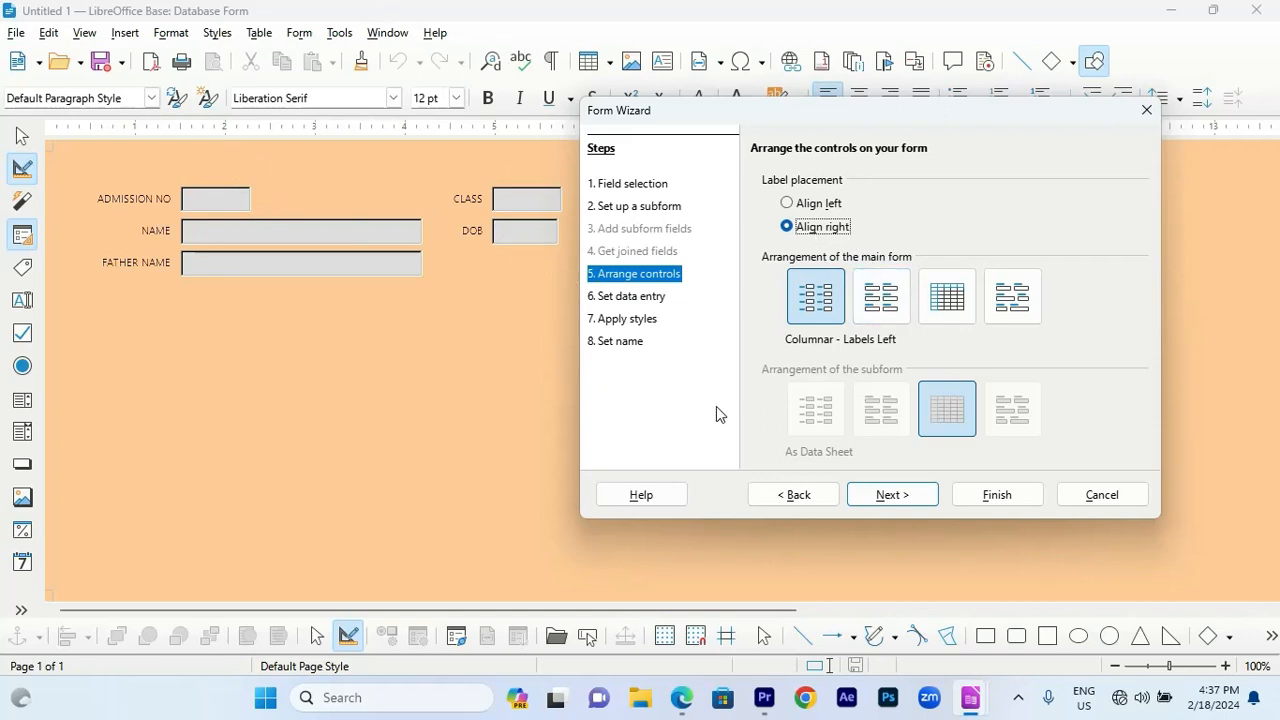
left_click(880, 497)
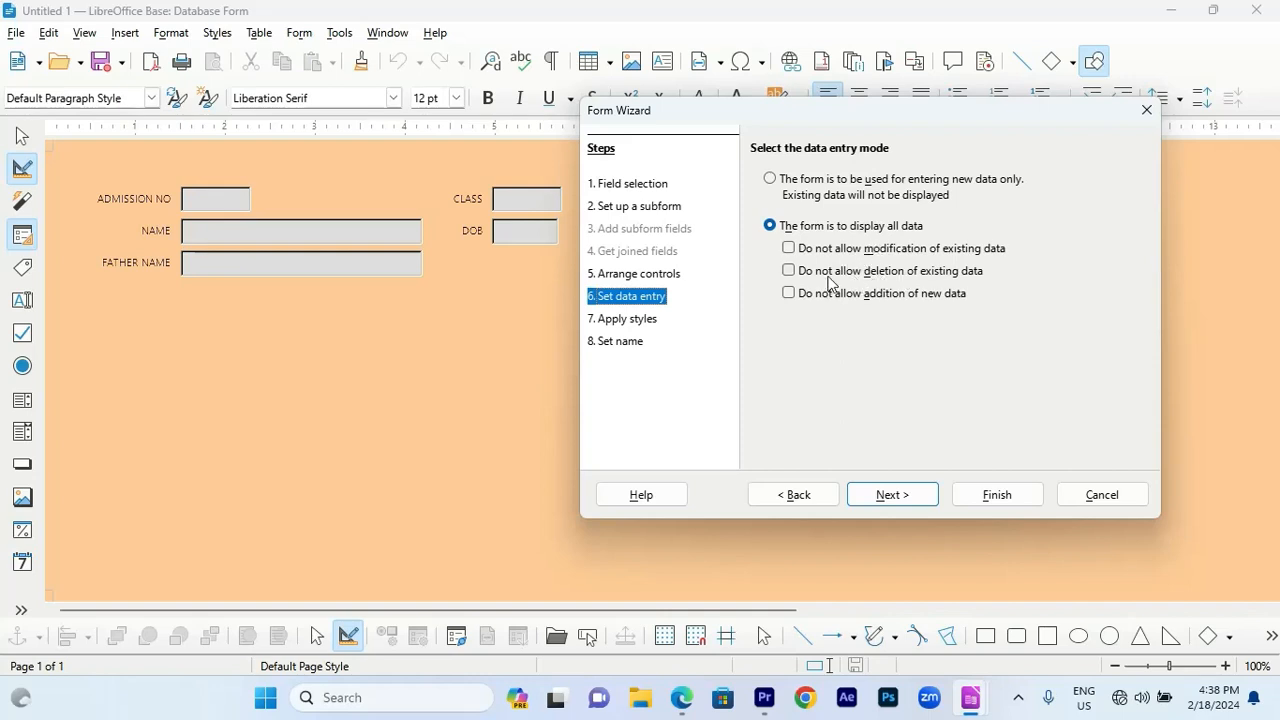
Try disallowing deletion of existing data, turn the restriction off again, and proceed to the form styles with all data displayed.
left_click(948, 280)
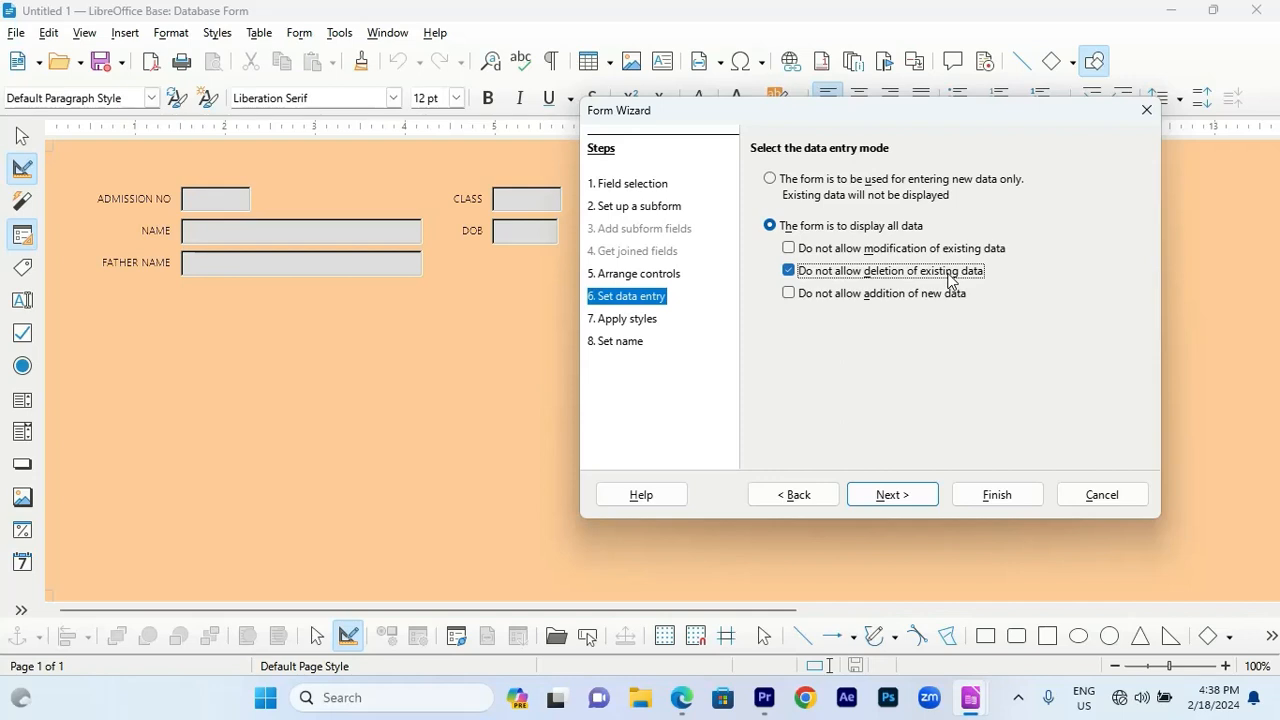
left_click(948, 280)
left_click(899, 500)
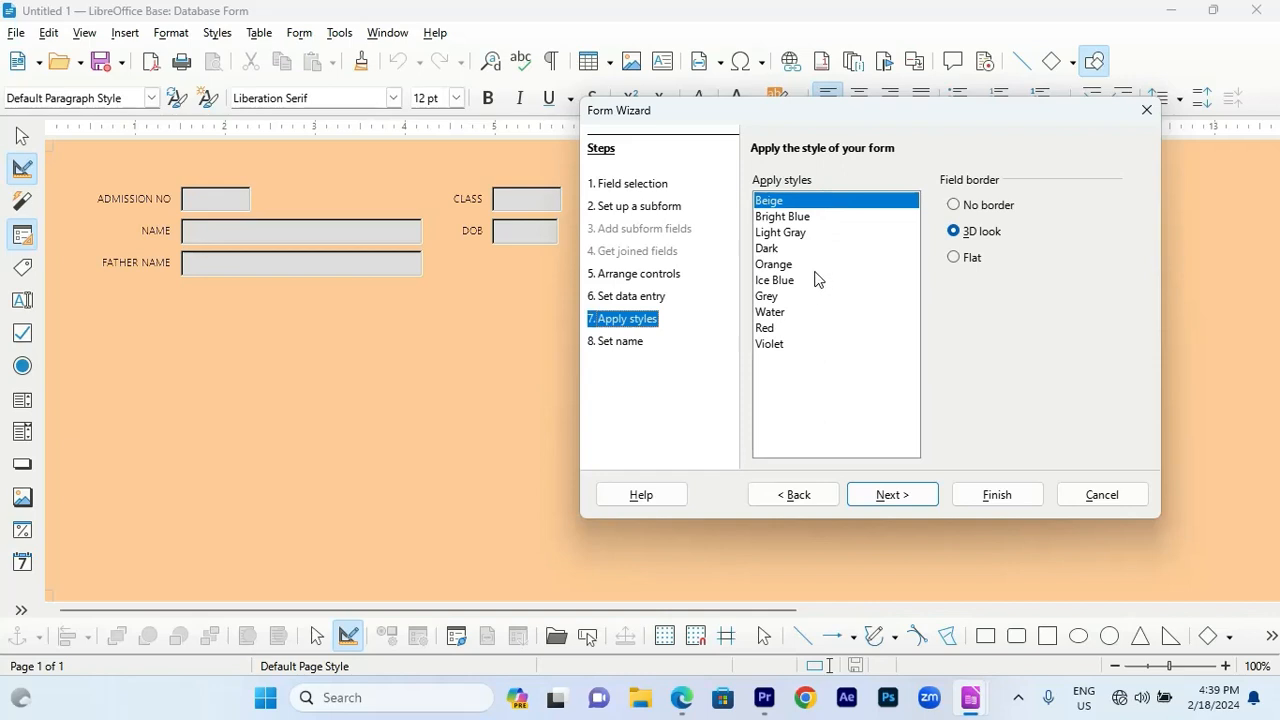
Preview each form style from Bright Blue through Violet, and return to Beige.
left_click(790, 216)
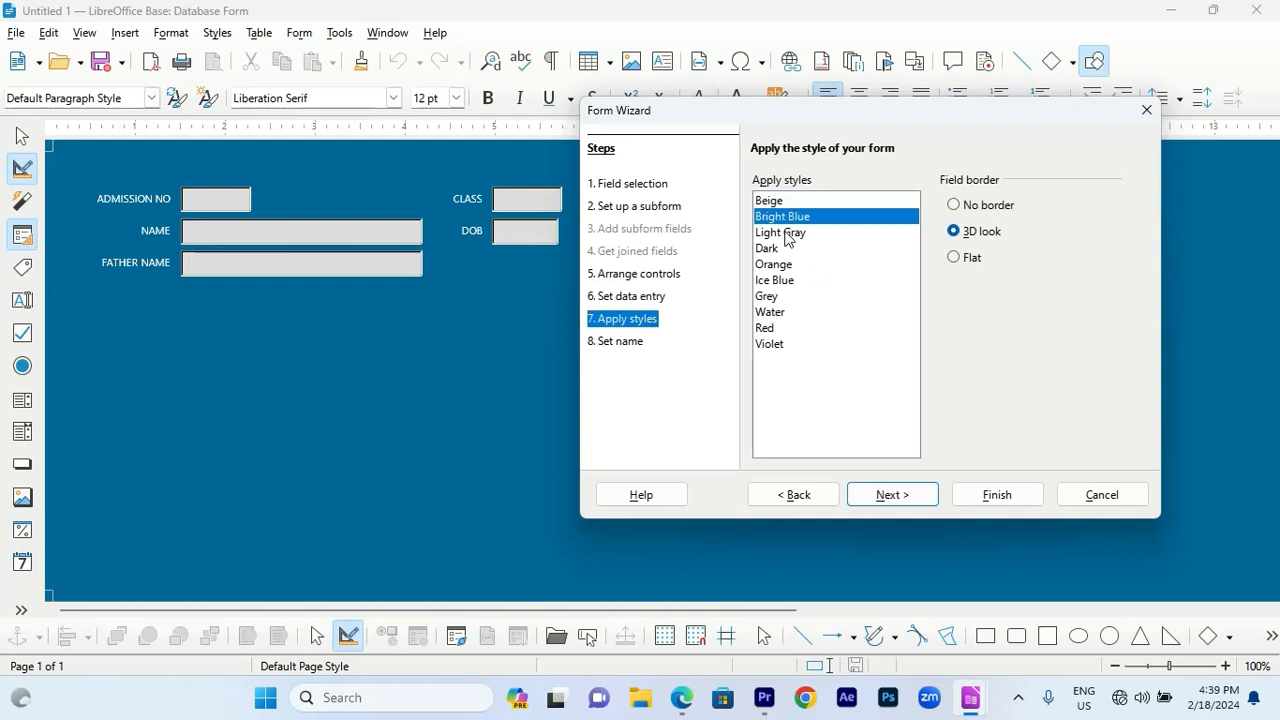
left_click(786, 233)
left_click(785, 249)
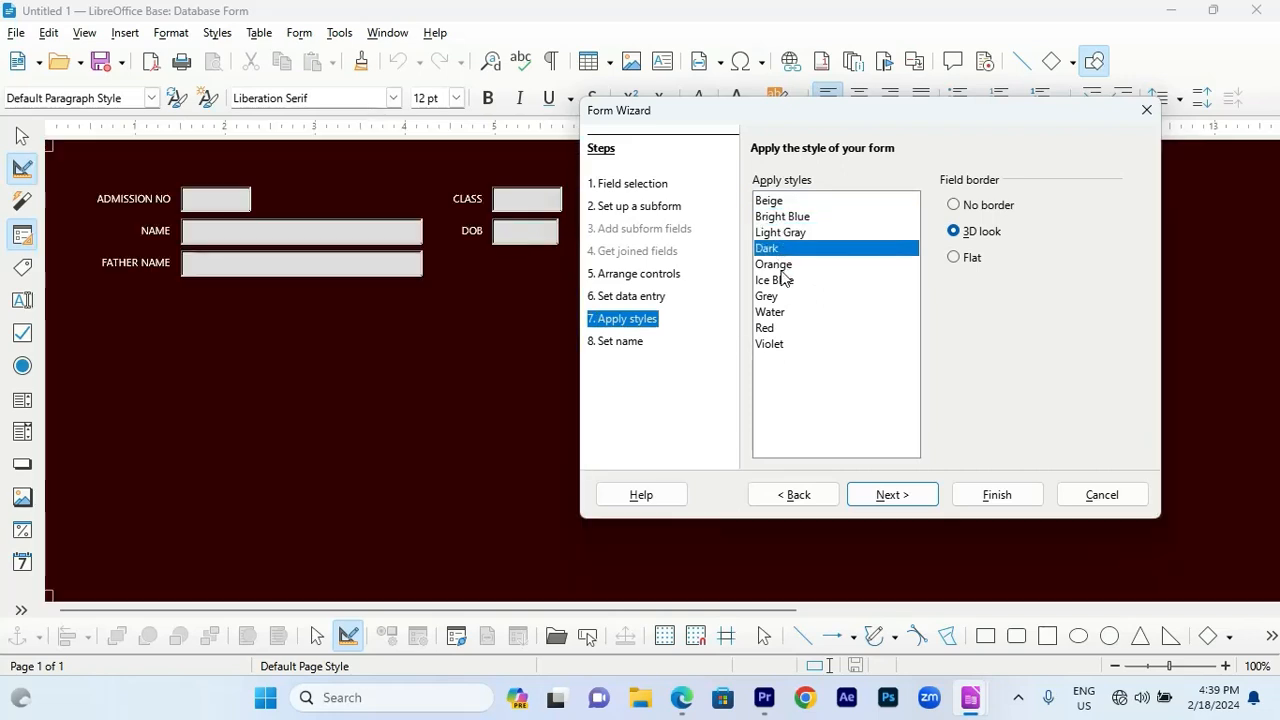
left_click(783, 268)
left_click(783, 281)
left_click(782, 297)
left_click(782, 313)
left_click(782, 329)
left_click(780, 344)
left_click(771, 203)
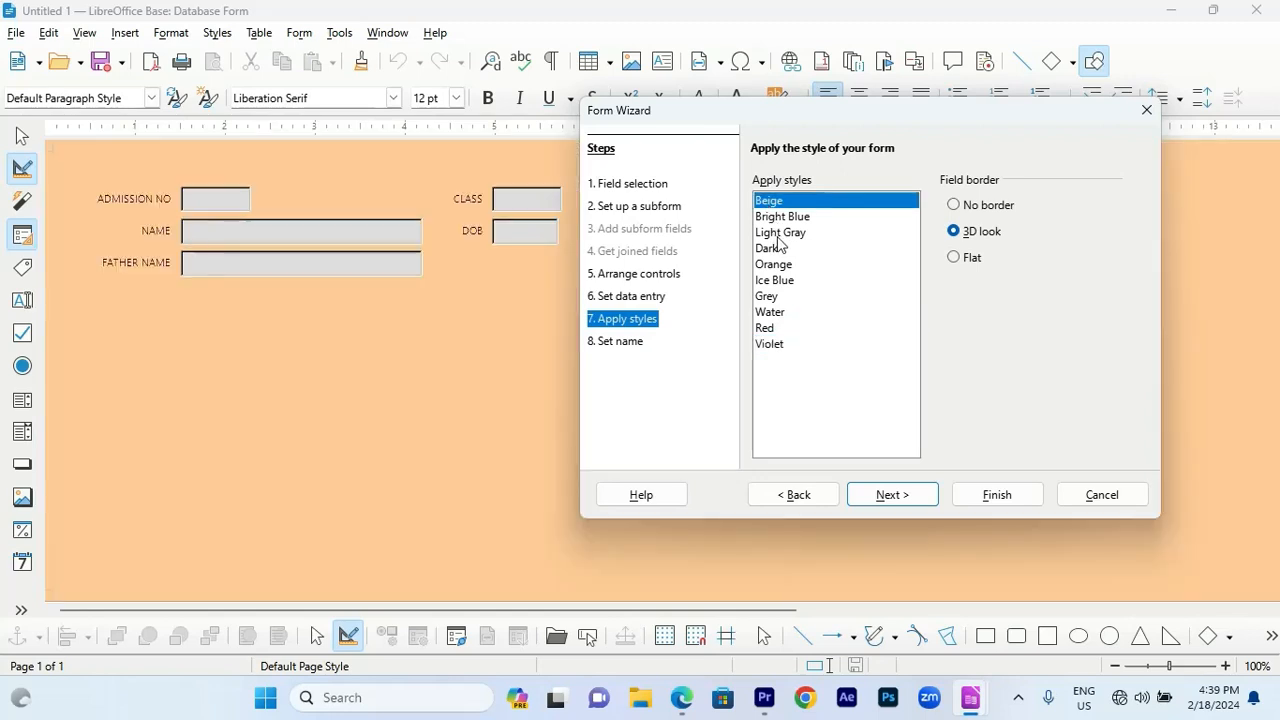
Compare the No border, 3D look and Flat field borders, keep 3D look, and proceed to naming the form.
left_click(974, 208)
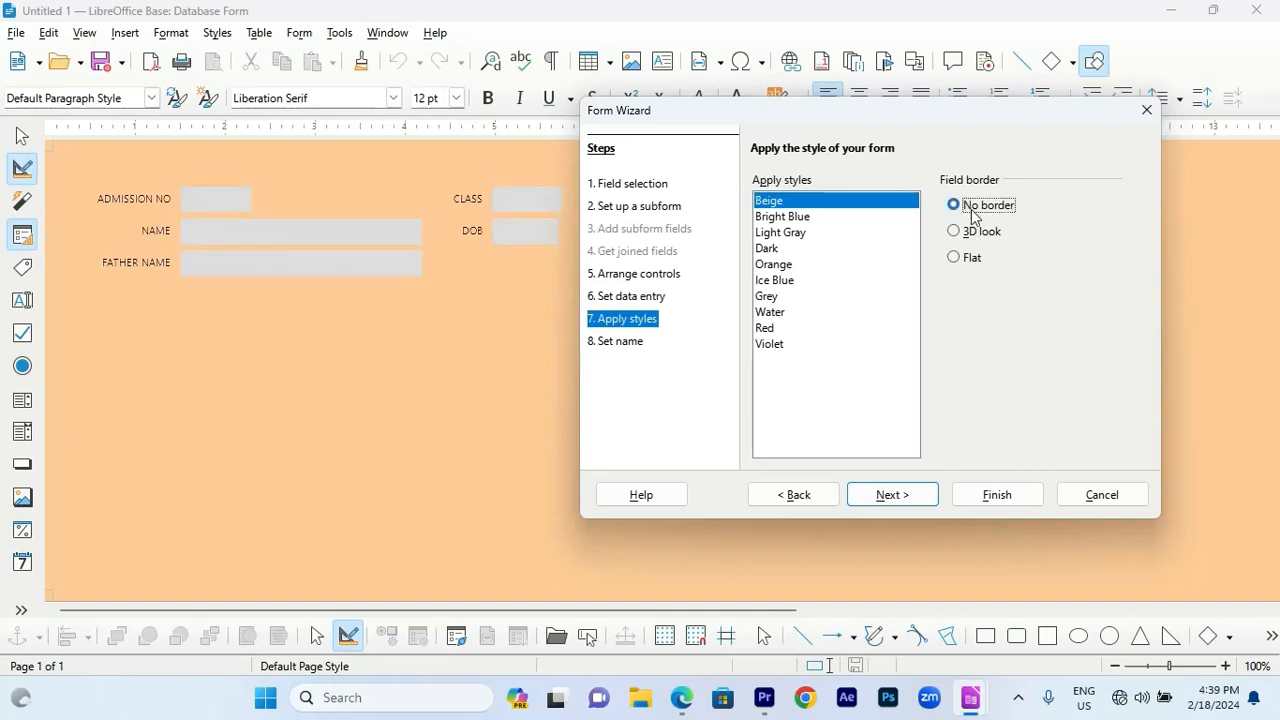
left_click(975, 236)
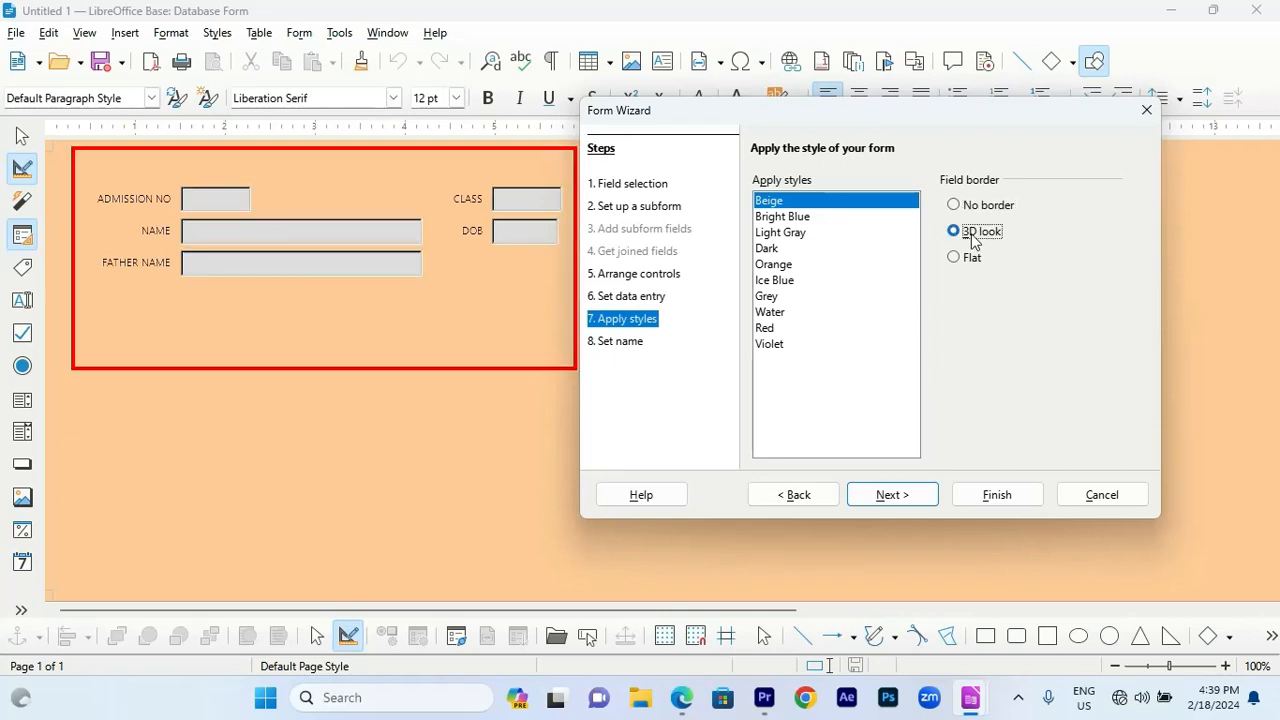
left_click(970, 258)
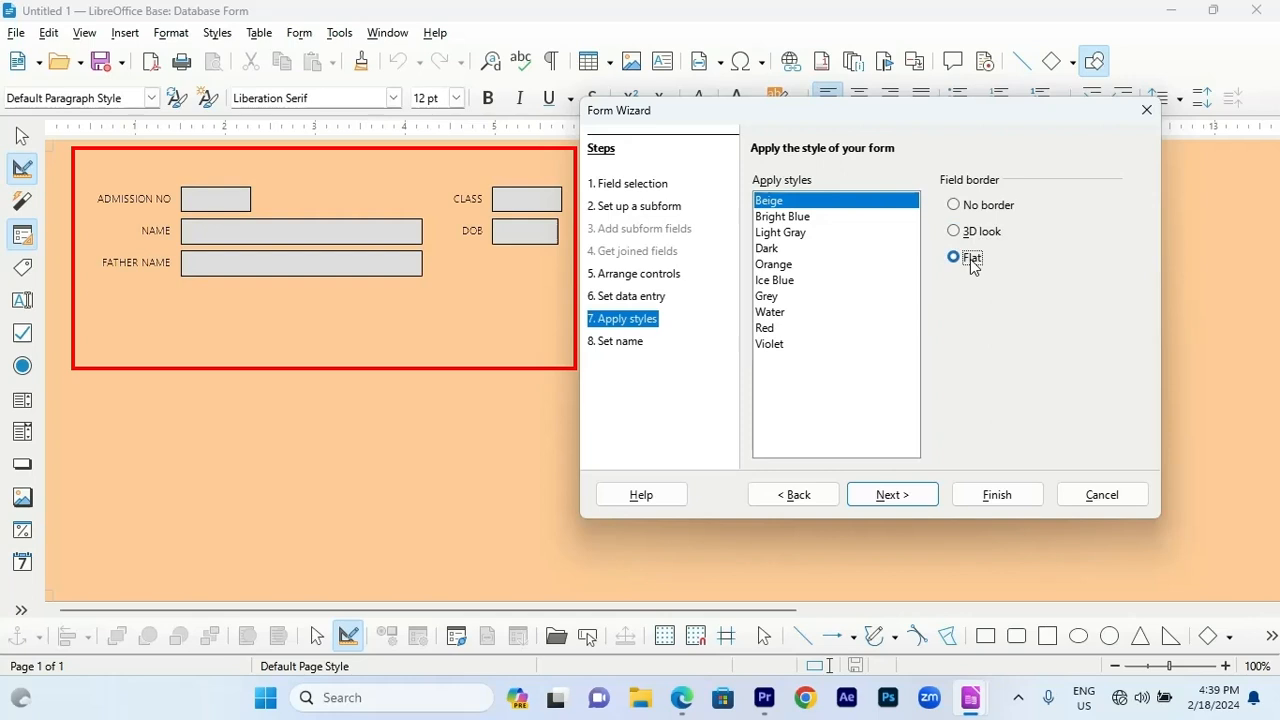
left_click(975, 238)
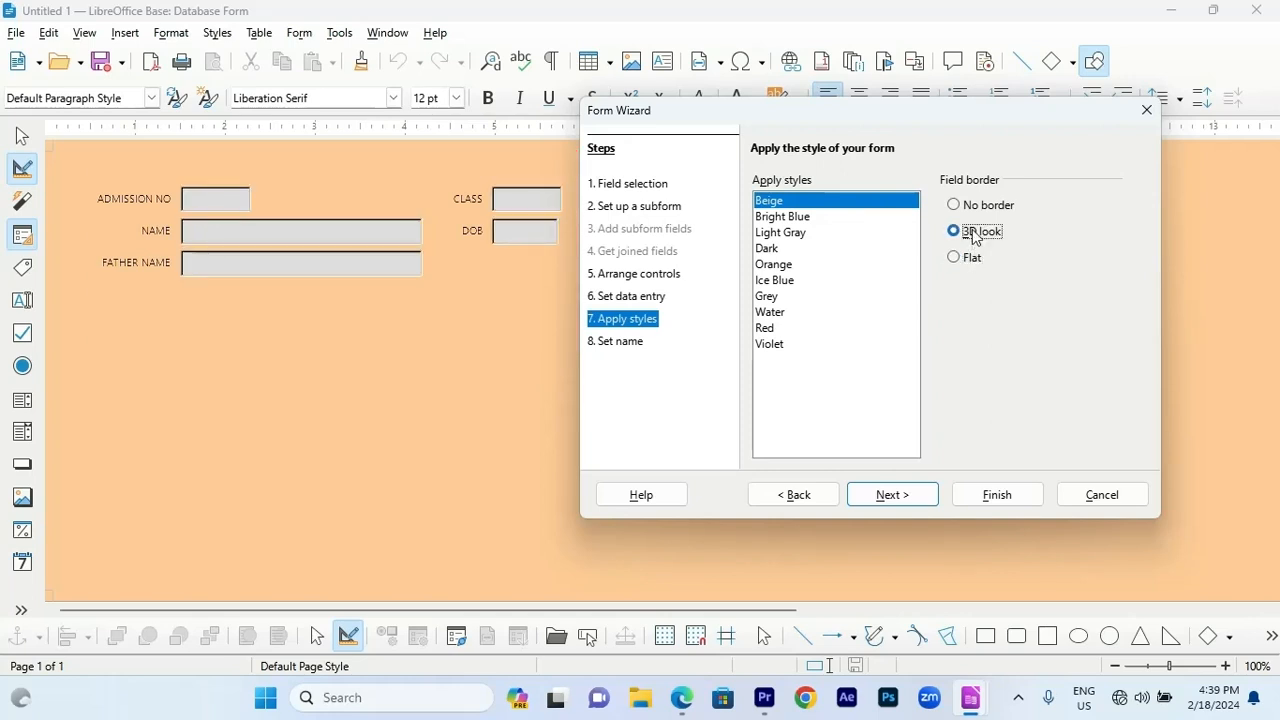
left_click(893, 494)
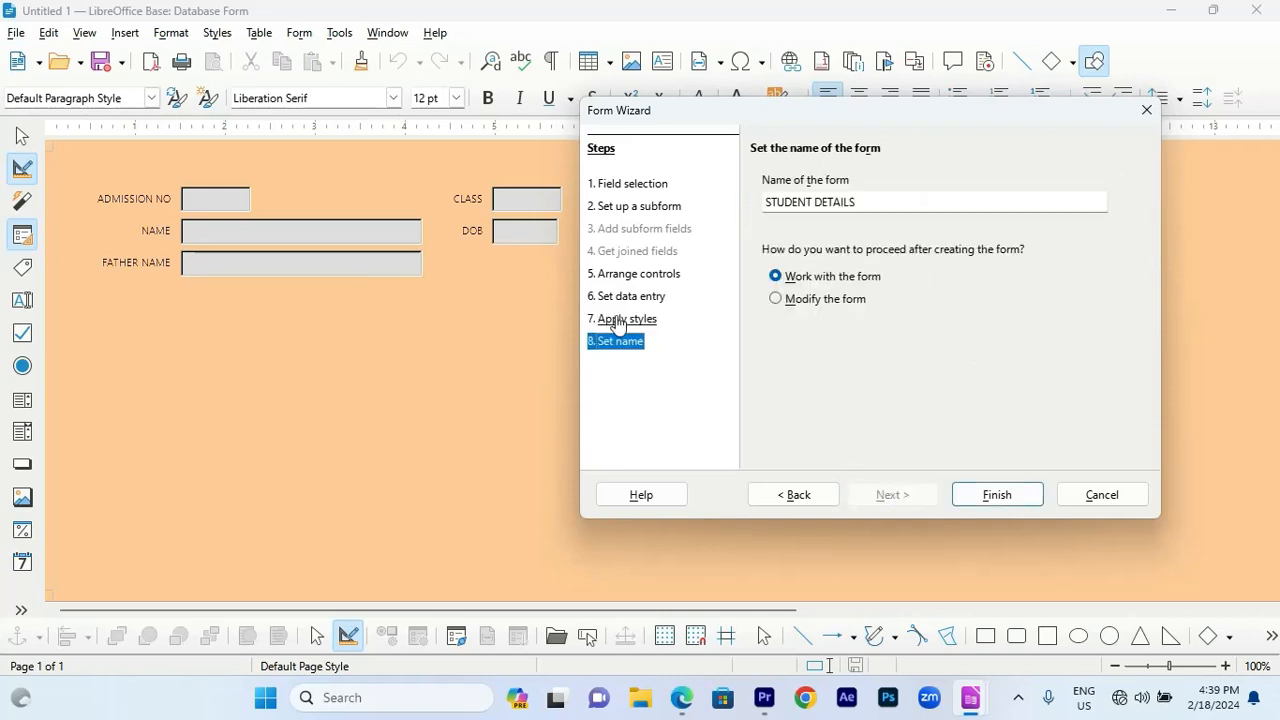
Name the form STUDENT DETAILS FORM and finish the wizard with the option to work with the form.
left_click(888, 200)
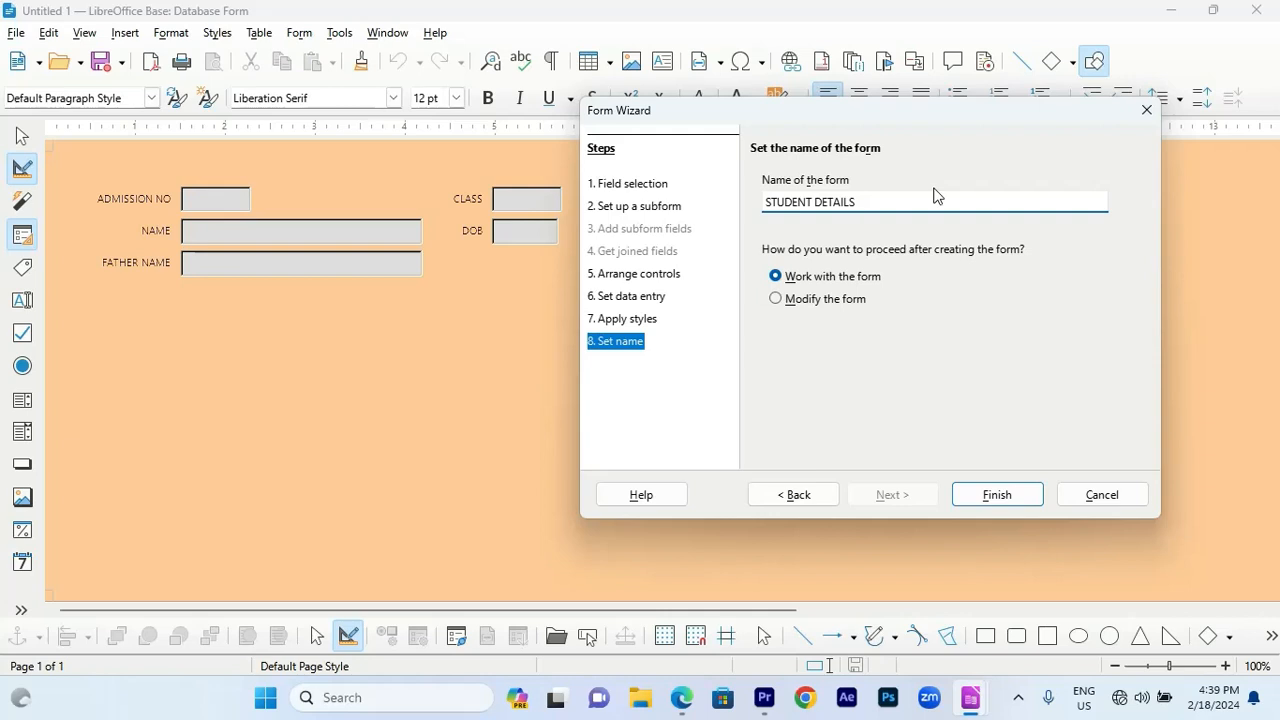
type("ORM")
left_click(998, 495)
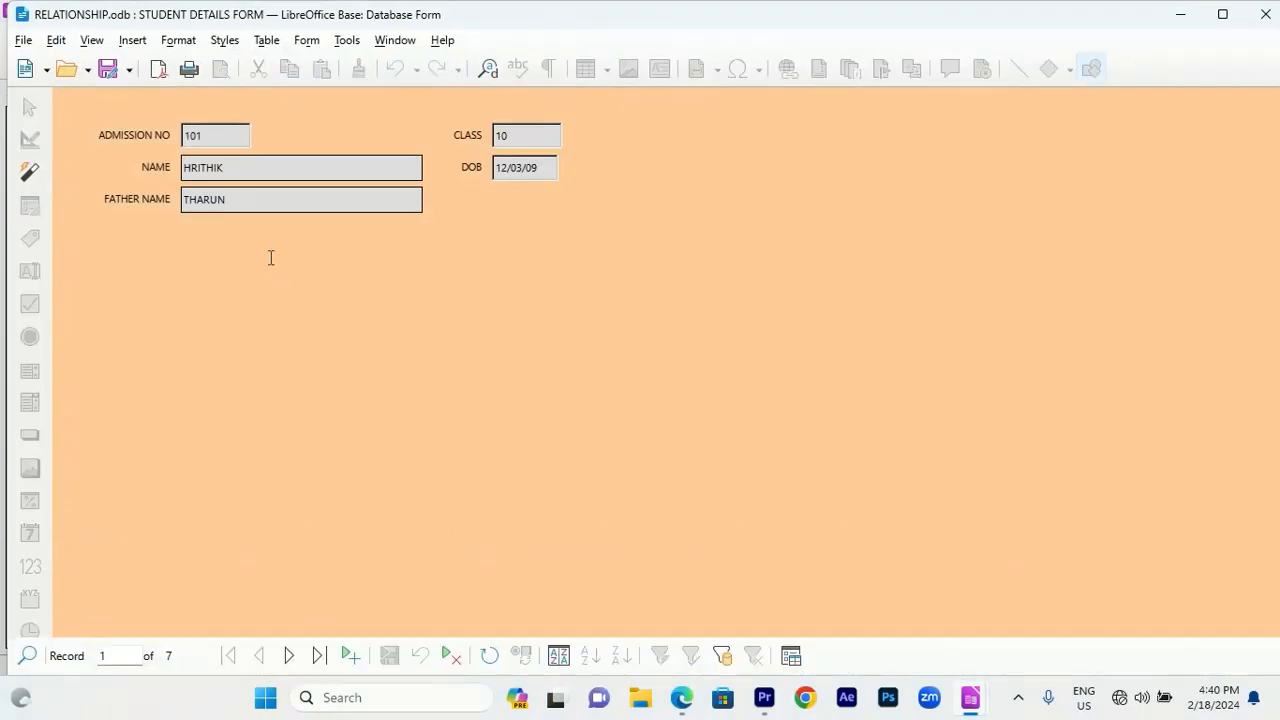
Examine the admission number, name and father name fields of the form's first record.
left_click_drag(222, 137, 173, 143)
left_click(254, 175)
left_click(274, 196)
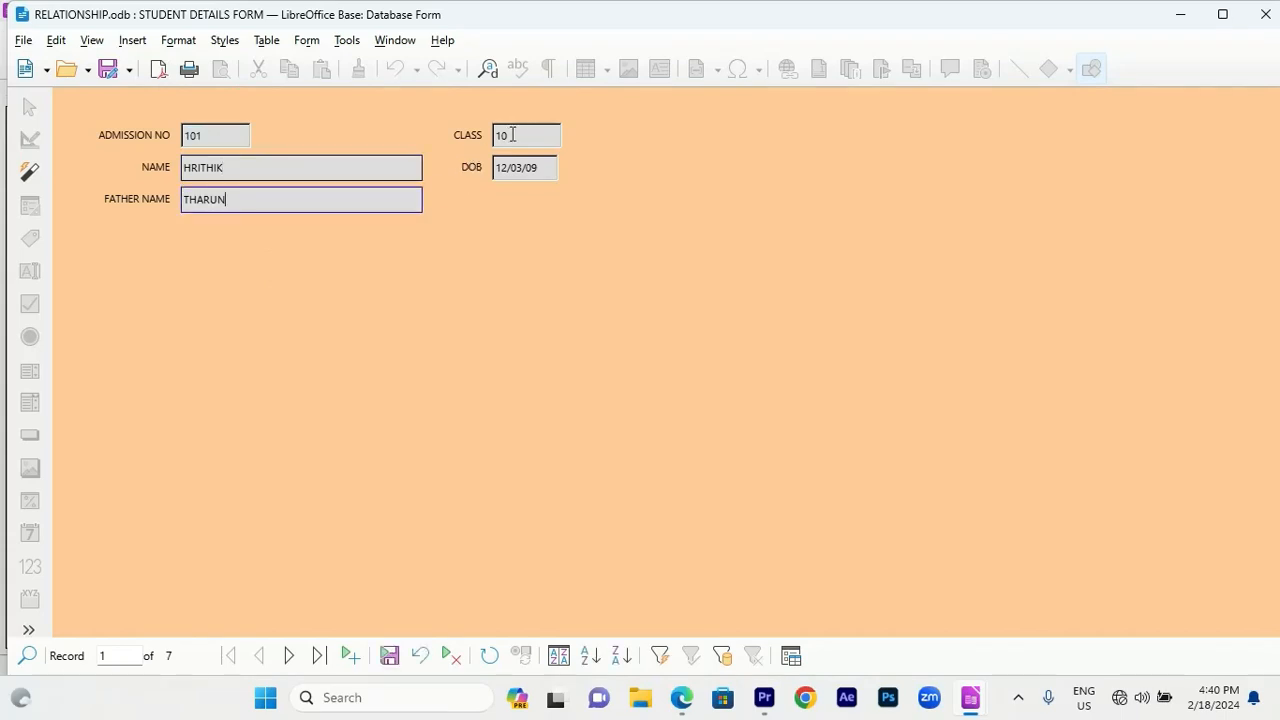
Open the STUDENT DETAILS table's data, widen the DOB column, and compare its first record with the form.
left_click(1180, 16)
left_click(47, 175)
double_click(192, 478)
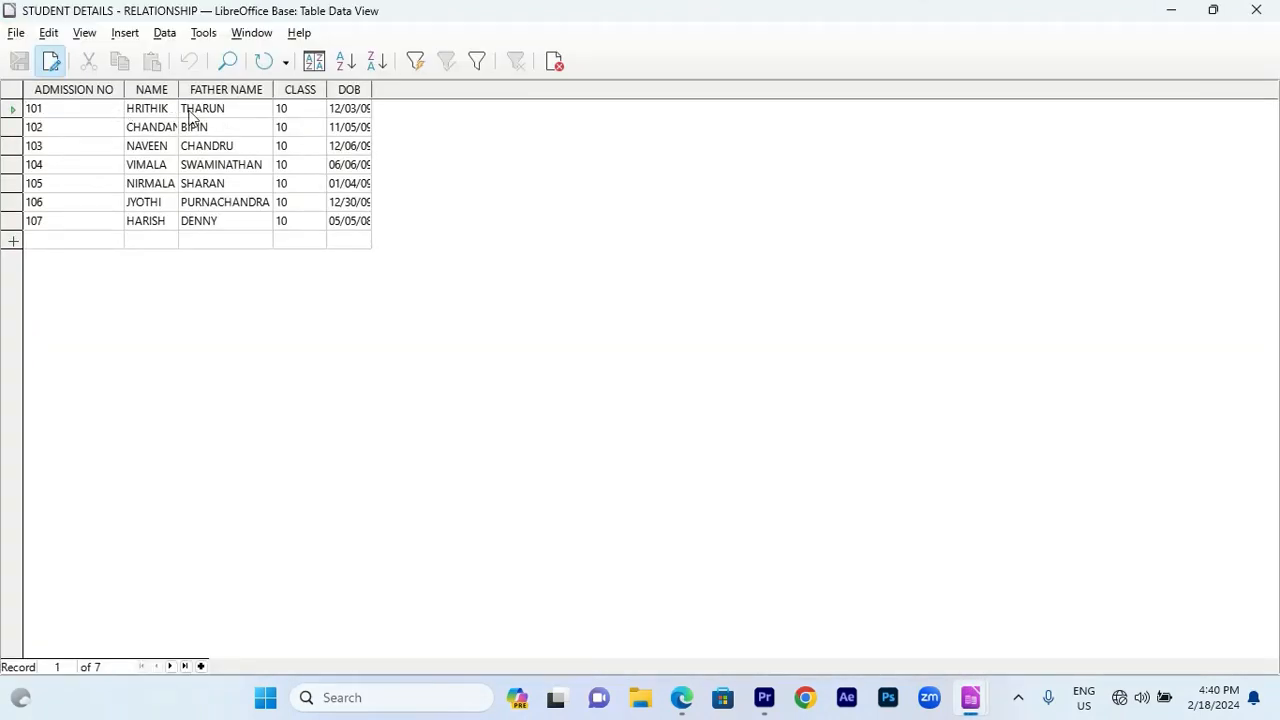
left_click_drag(133, 108, 232, 108)
left_click(355, 107)
left_click_drag(371, 90, 428, 88)
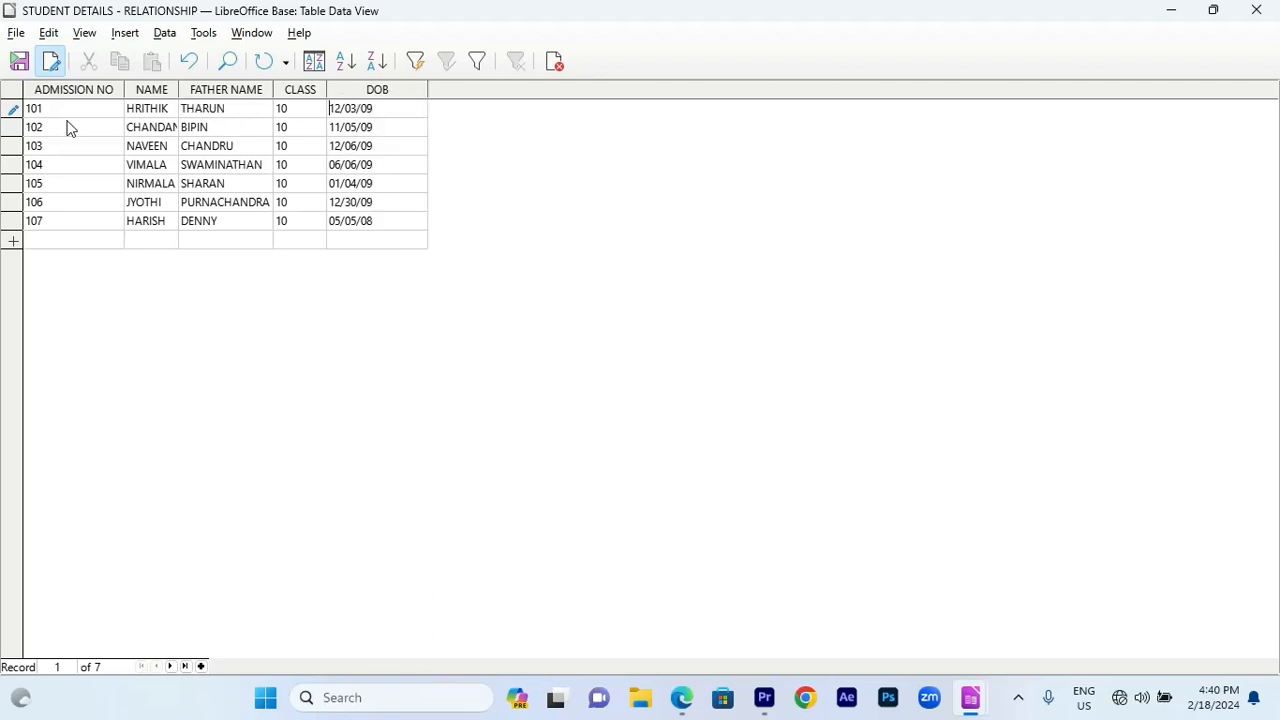
left_click(8, 110)
Return to STUDENT DETAILS FORM and step forward through all the records up to the blank new one.
left_click(970, 697)
left_click(1000, 630)
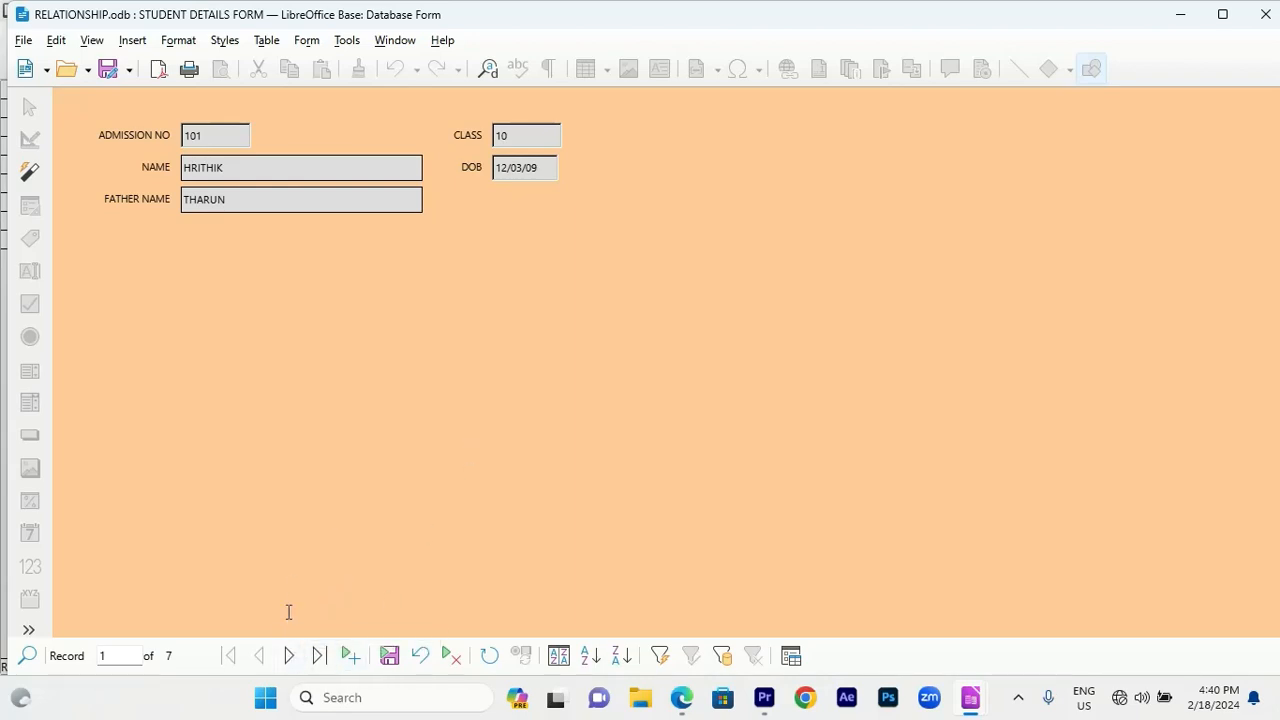
left_click(290, 656)
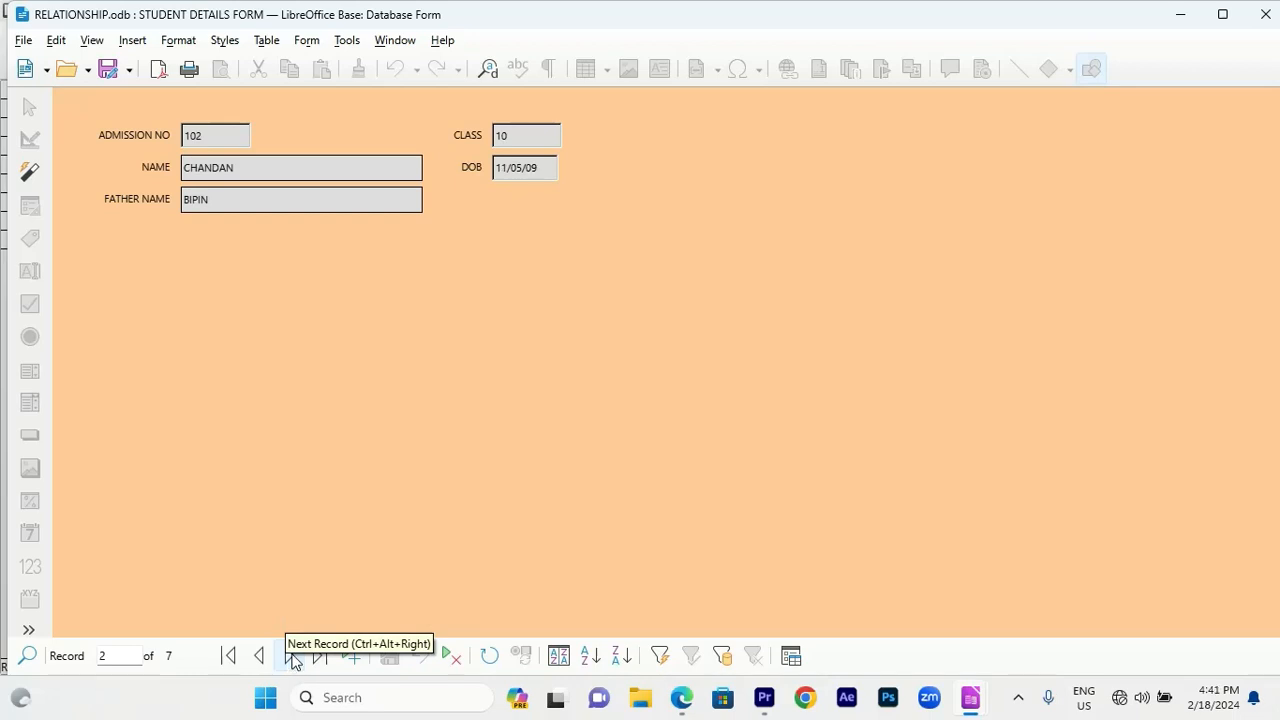
left_click(292, 657)
left_click(292, 657)
left_click(292, 657)
left_click(292, 657)
left_click(292, 657)
left_click(292, 657)
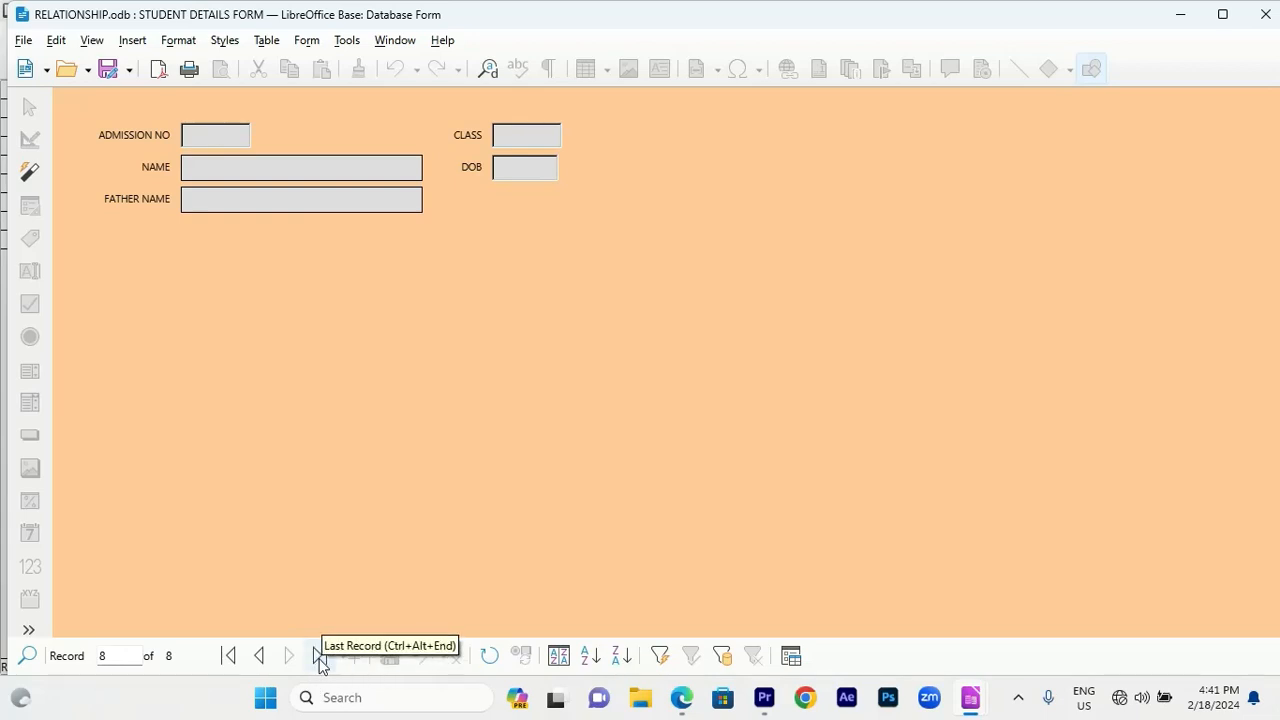
Try the form's record navigation by moving between the first, last, next and new records.
left_click(227, 657)
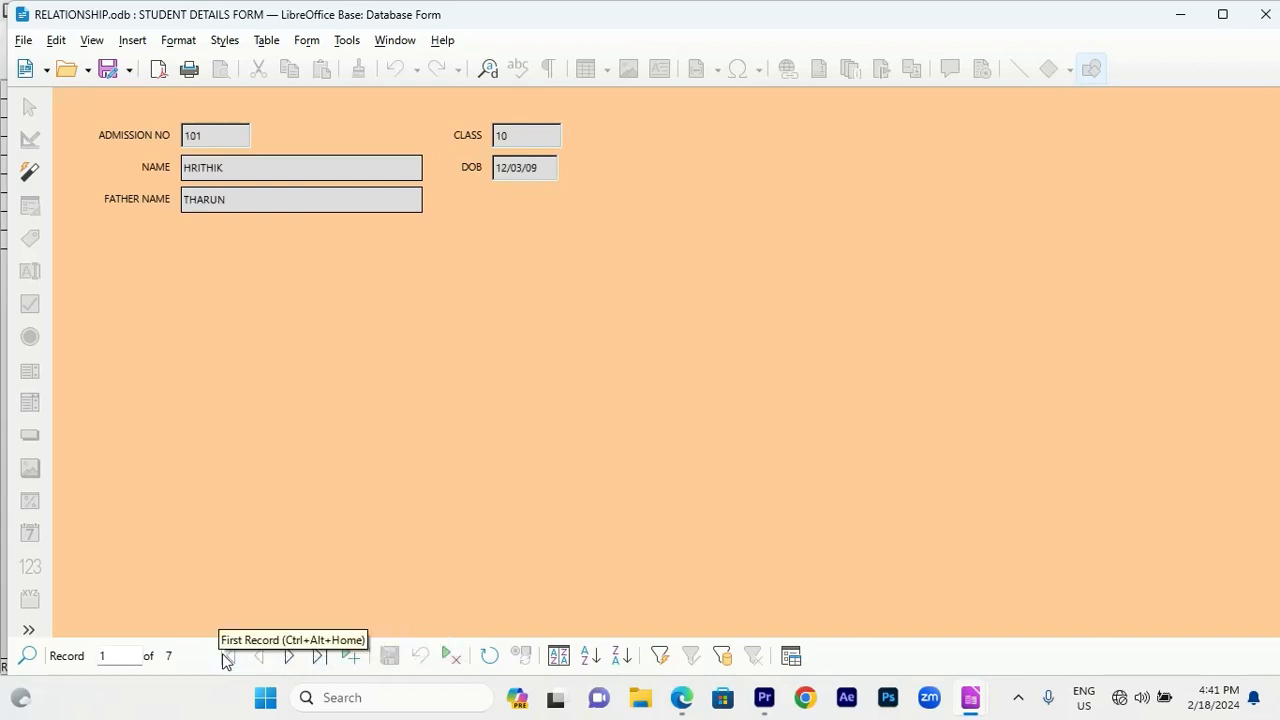
left_click(331, 662)
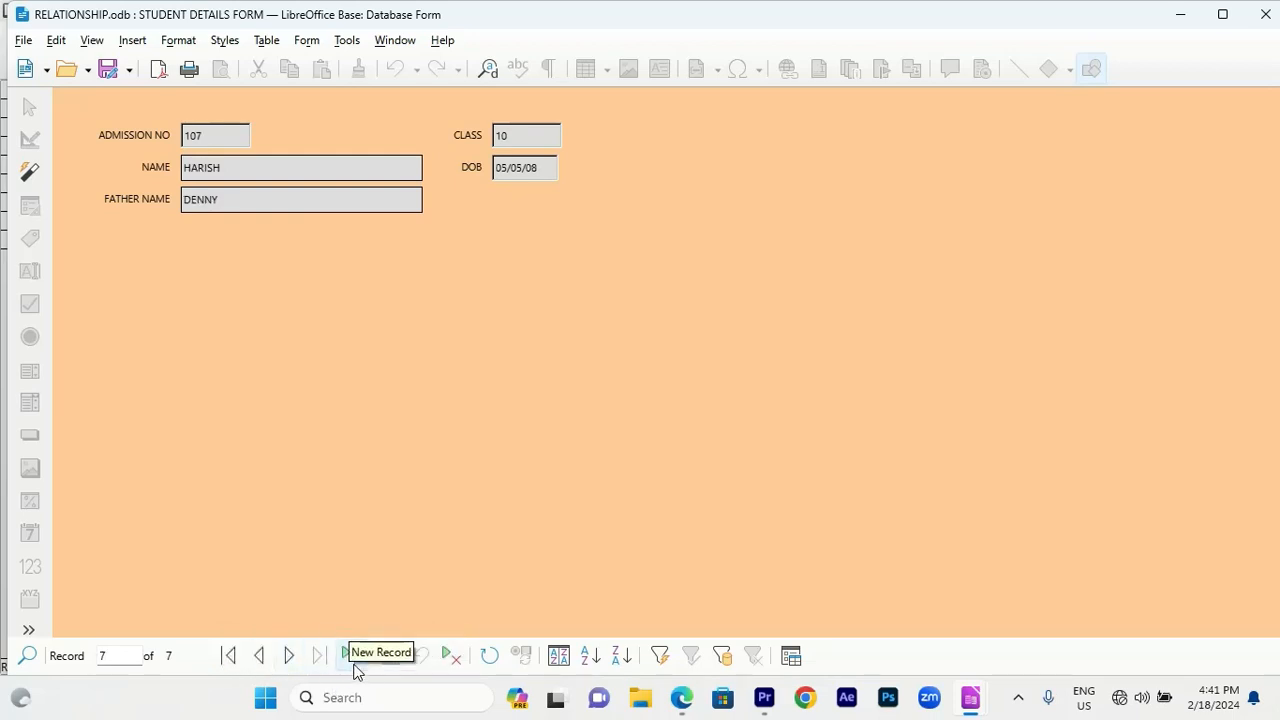
left_click(355, 662)
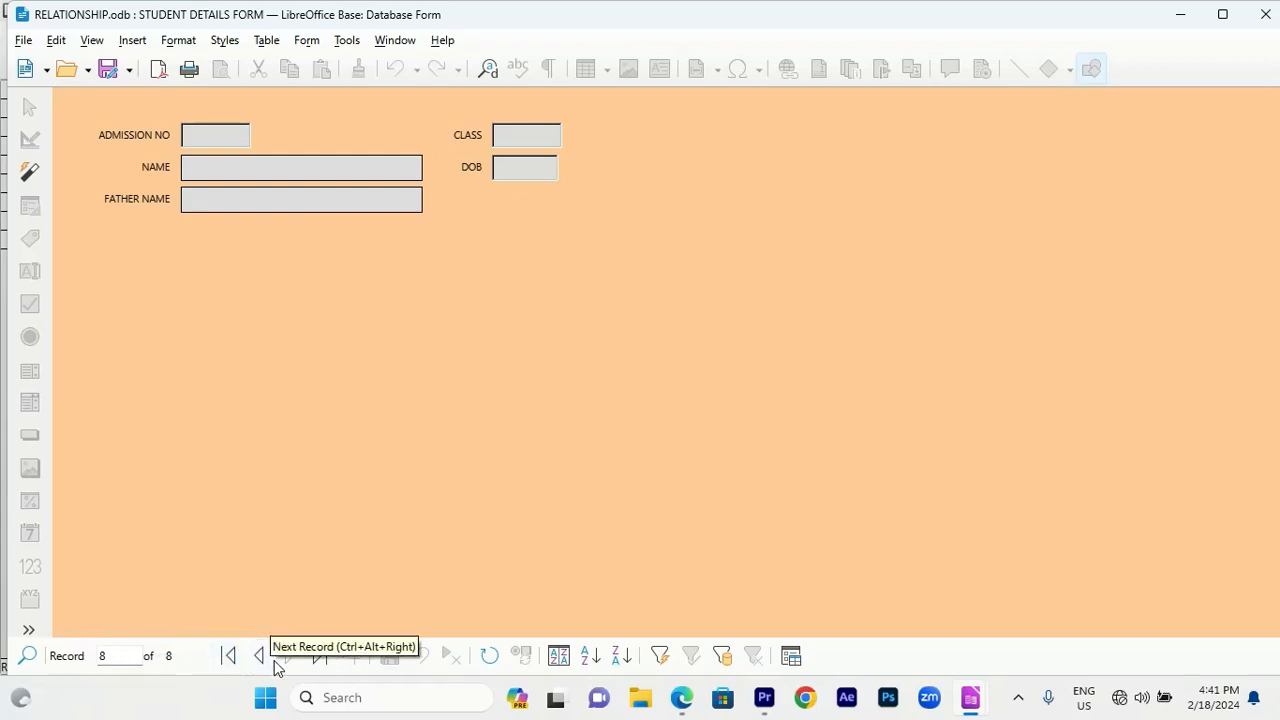
left_click(316, 658)
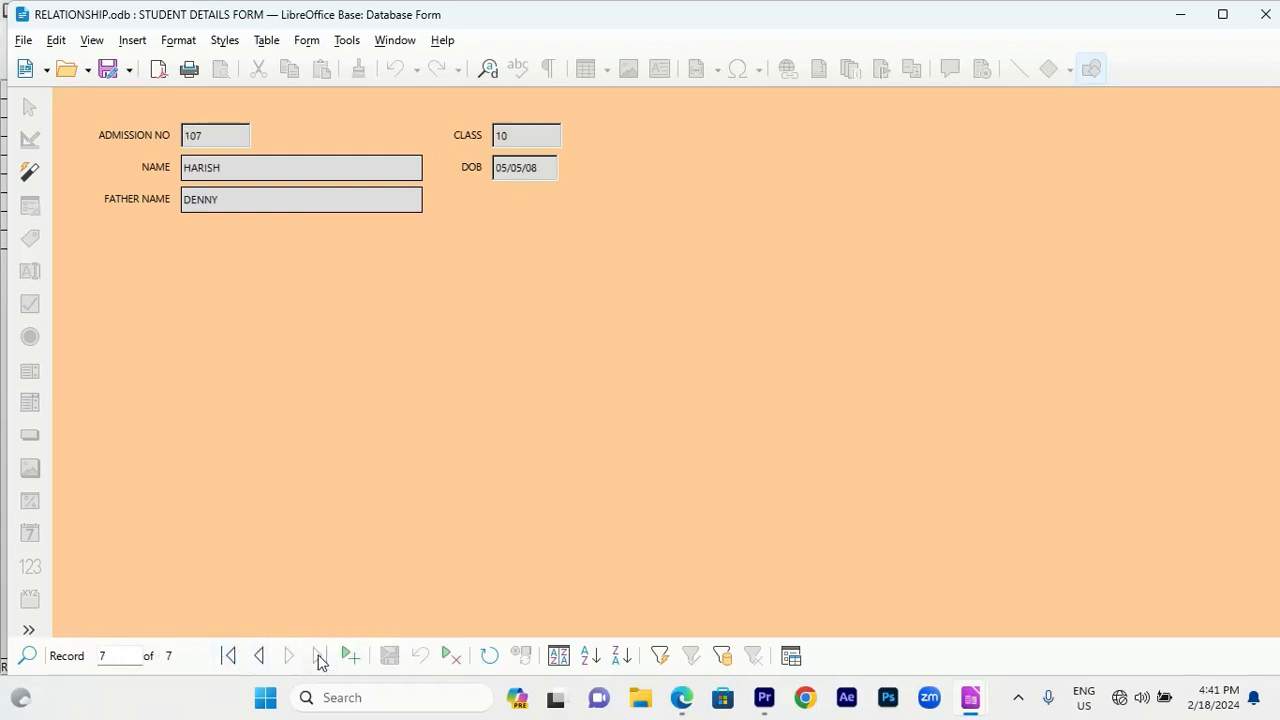
left_click(290, 657)
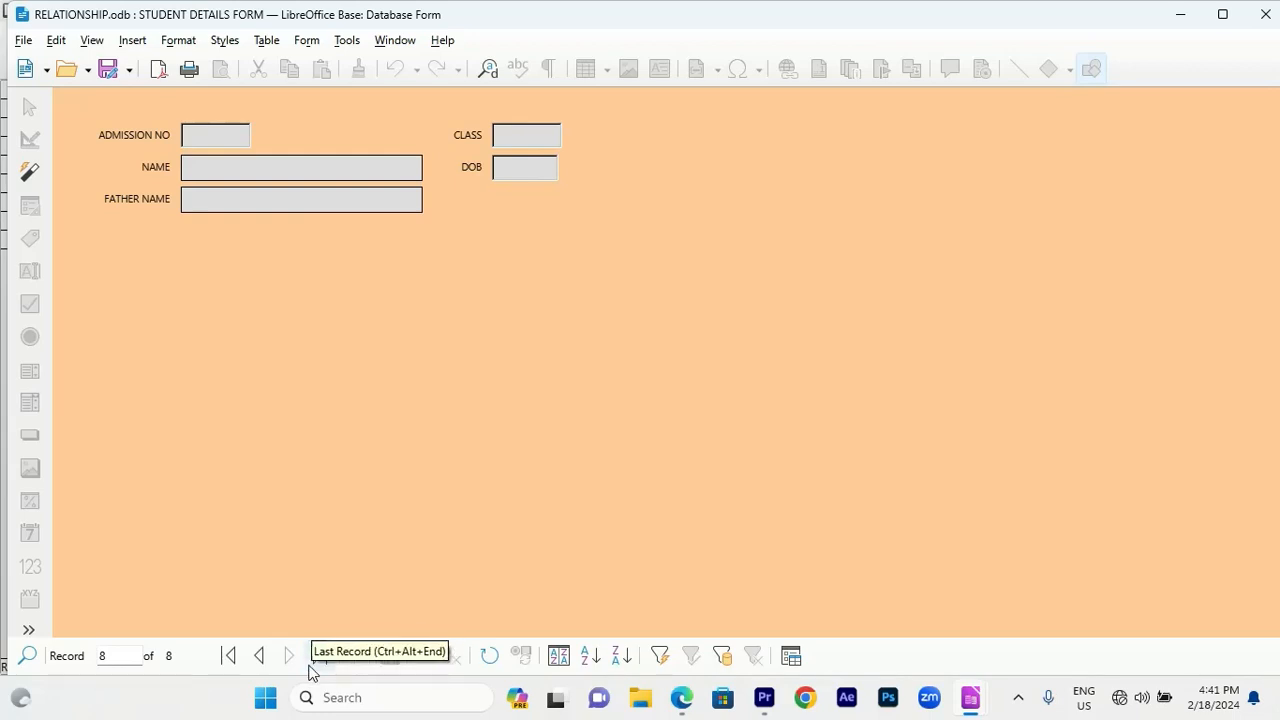
left_click(316, 658)
Start a new record in the form and enter the student's admission number, name and father's name.
left_click(354, 660)
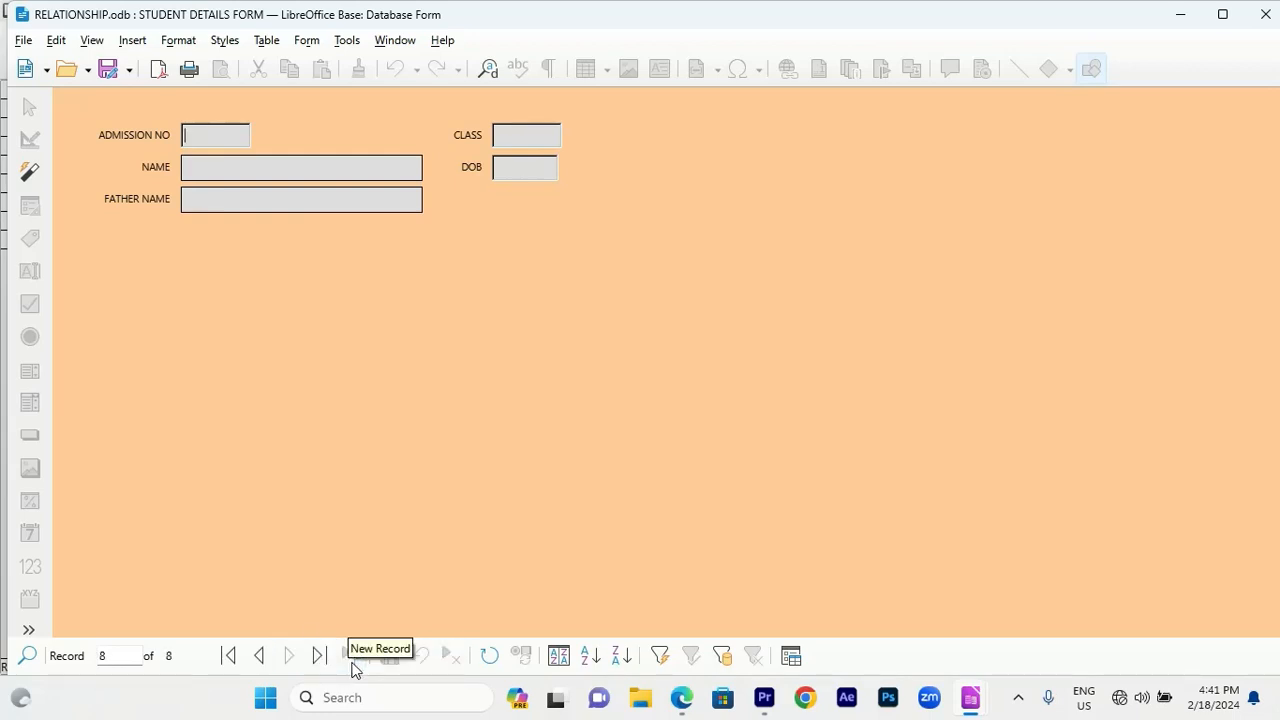
type("10")
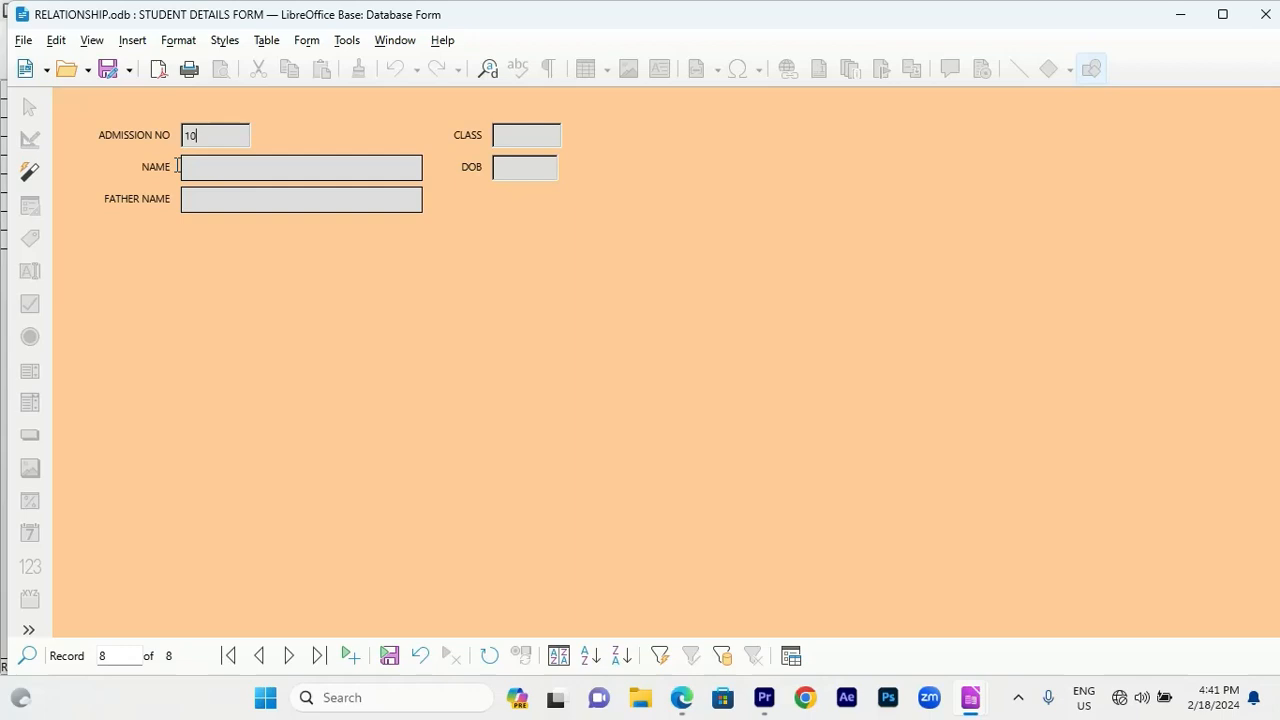
type("9")
key("Tab")
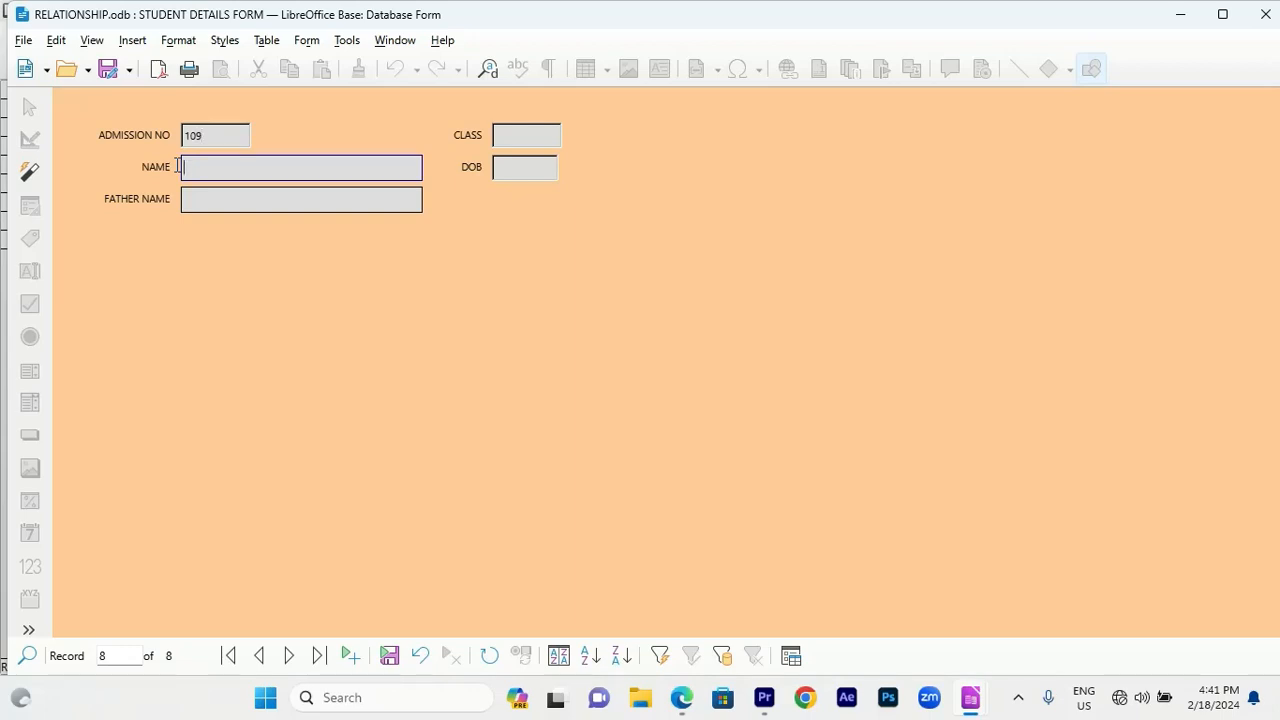
type("GAGAN ")
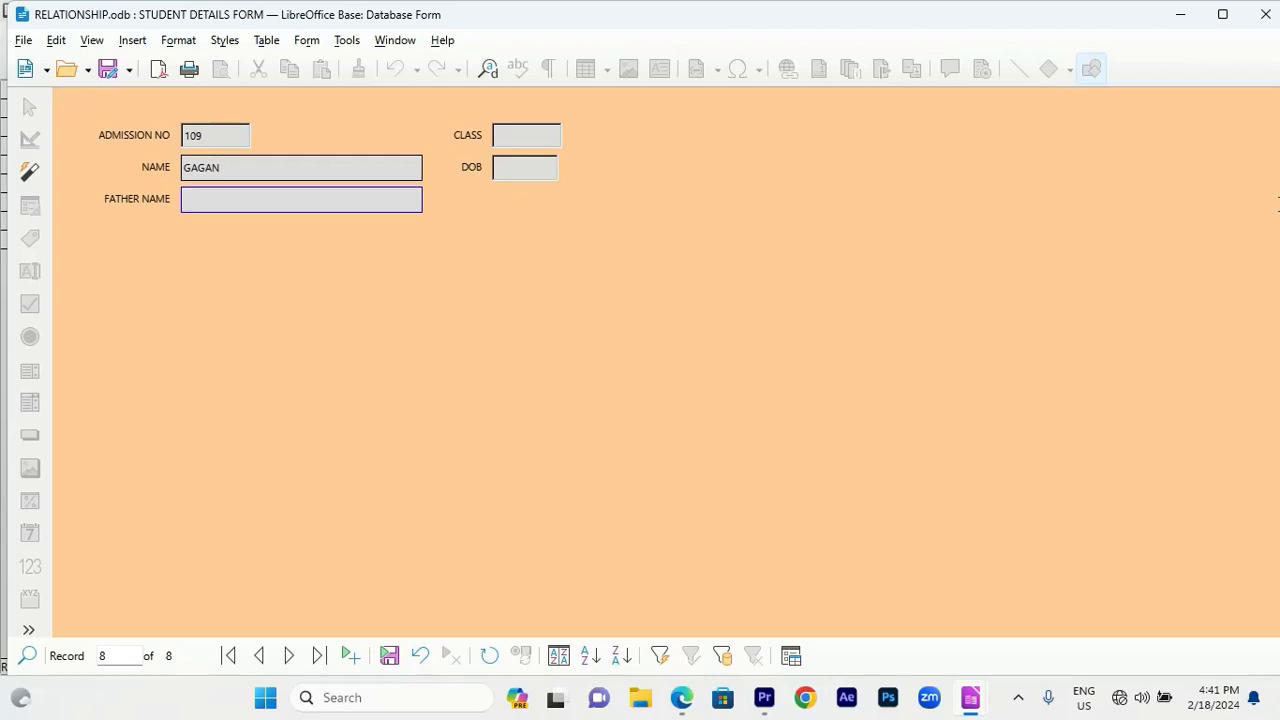
type("L")
key("BackSpace")
type("LOHITH")
key("Tab")
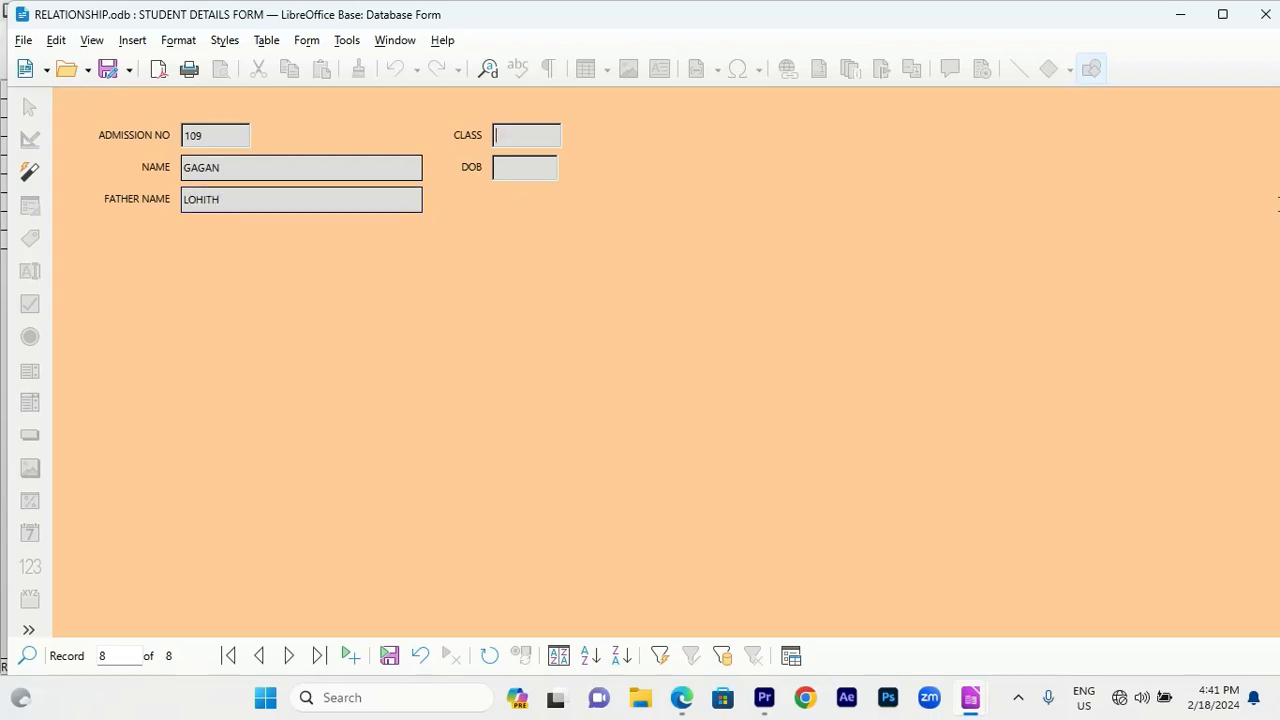
Set the new record's class to 10, enter the student's date of birth, and move on to save the record.
type("10")
type("12/05")
type("/200")
type("9")
key("Tab")
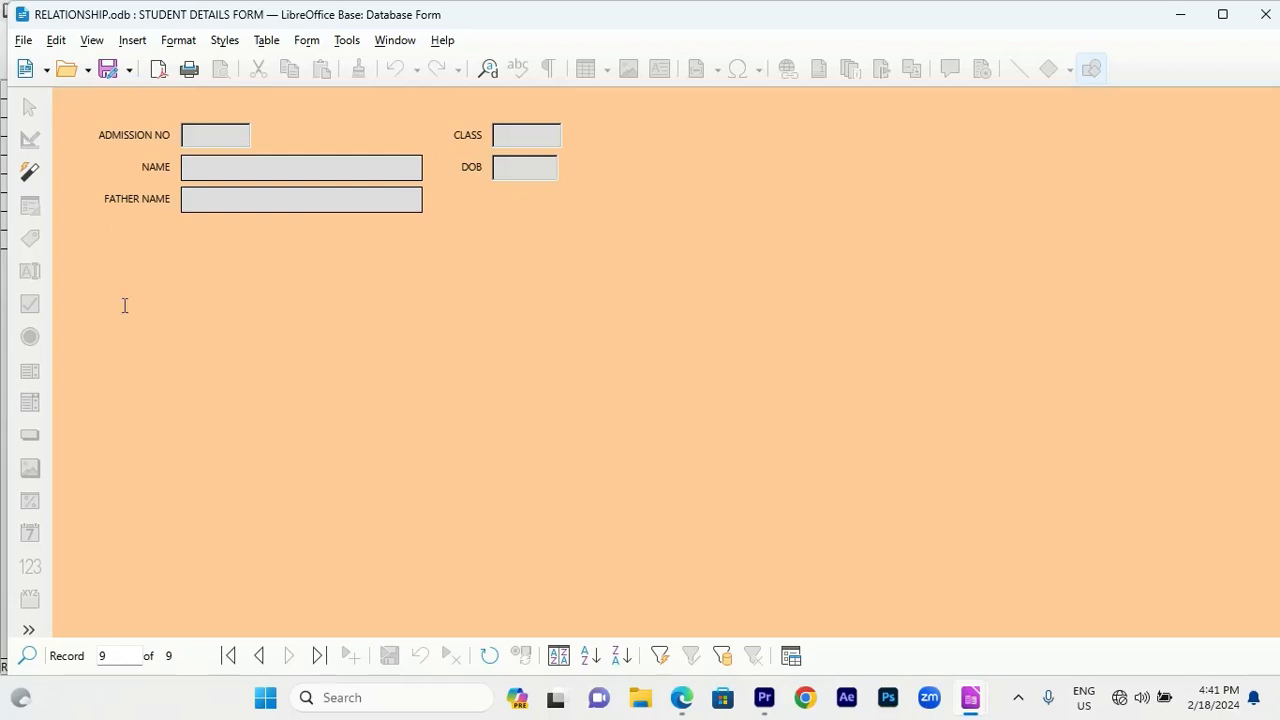
Check the newly added last record against the one before it, and return to the last record.
left_click(318, 656)
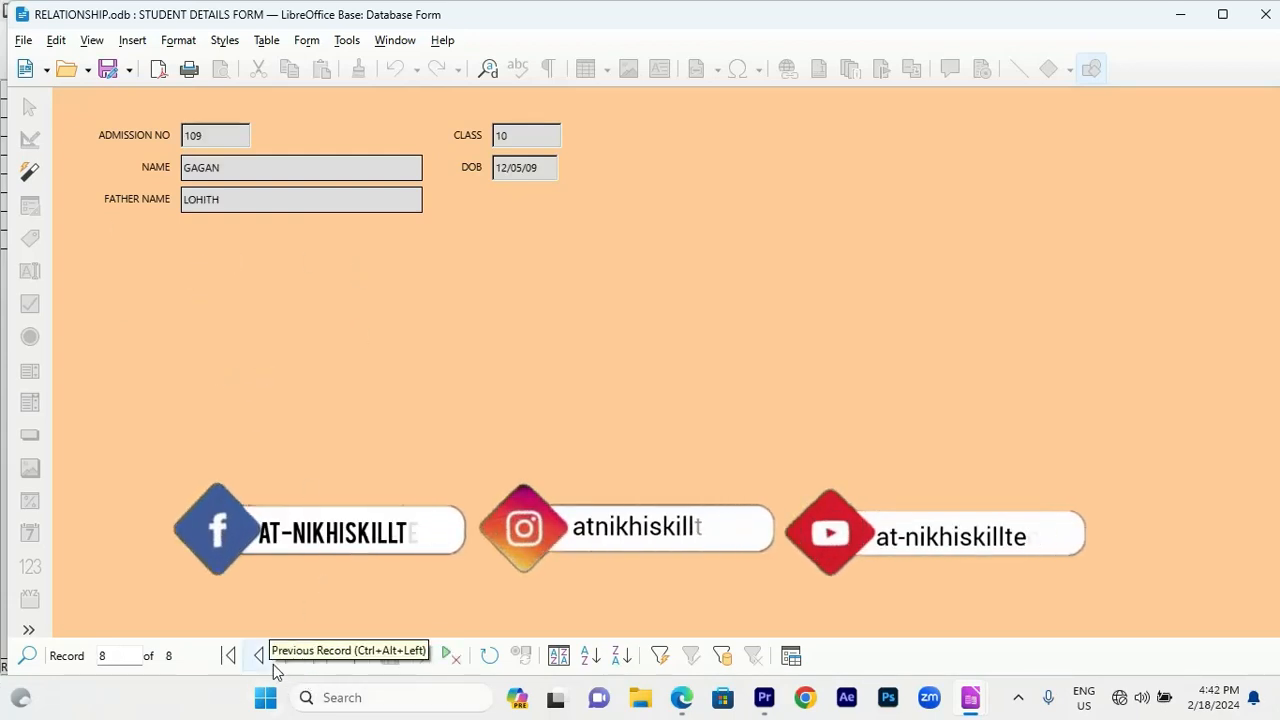
left_click(258, 656)
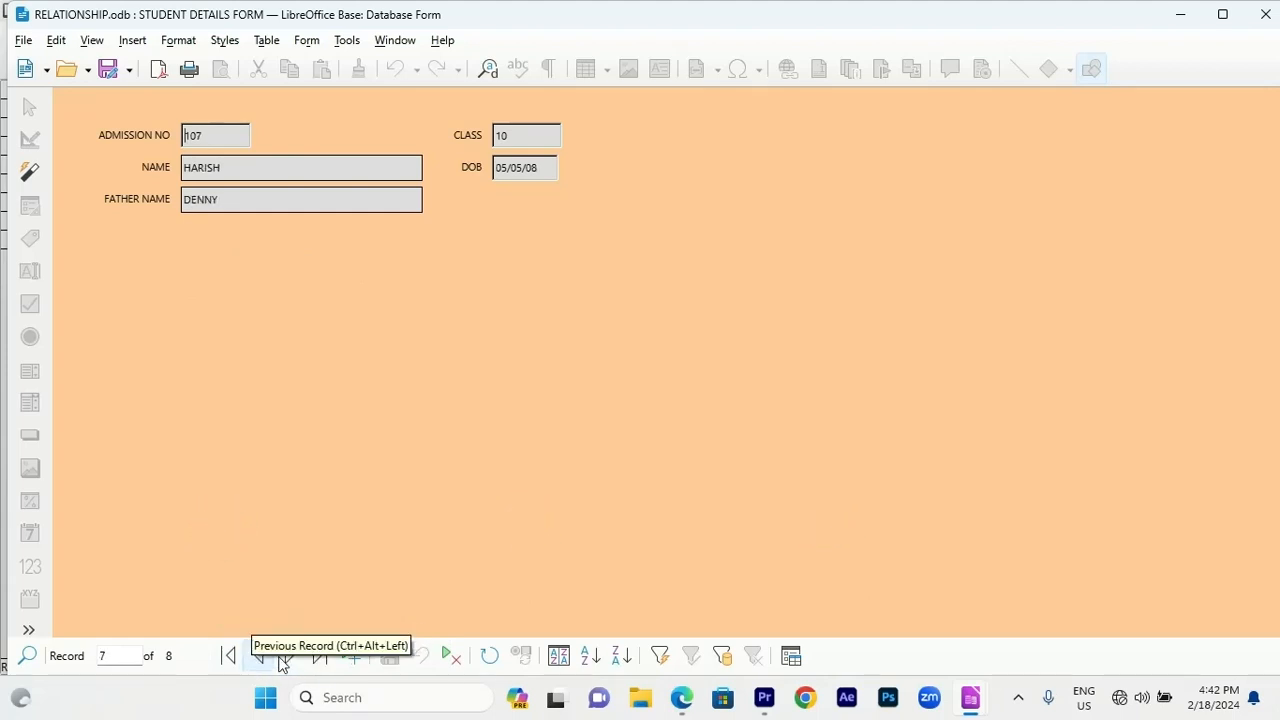
left_click(318, 656)
left_click(133, 652)
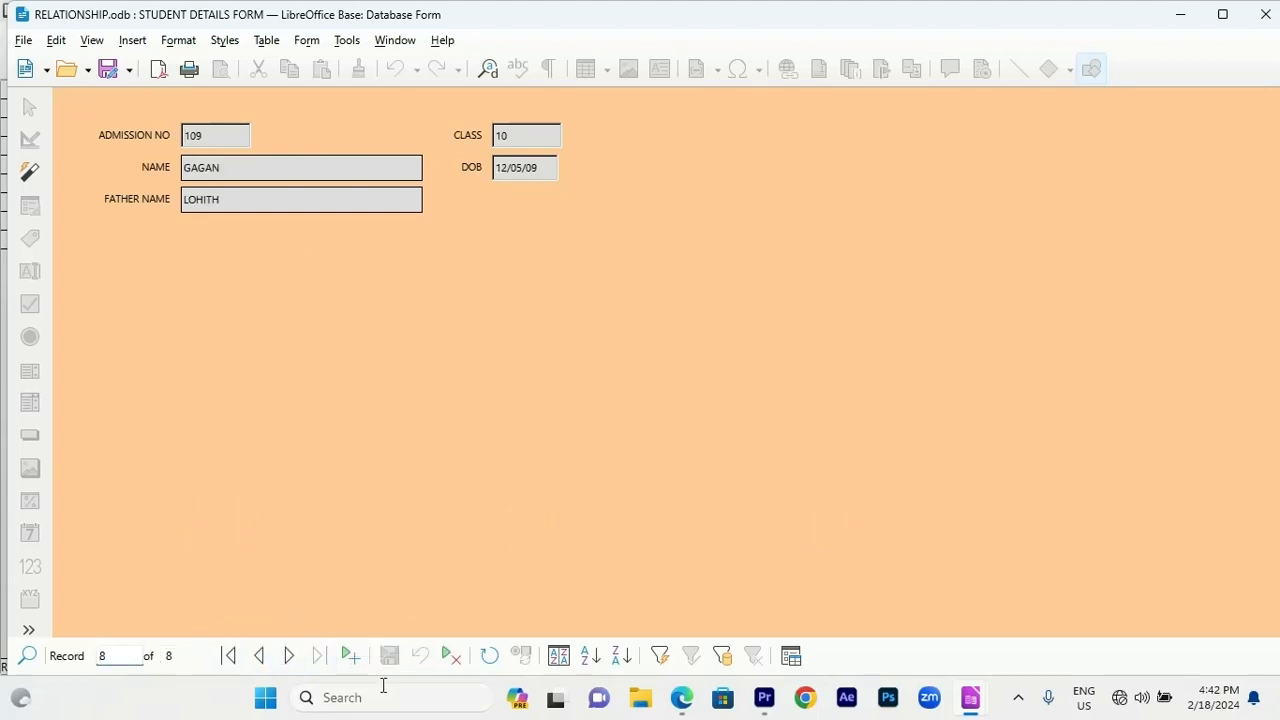
Open the form's record search and search the ADMISSION NO field for a student's admission number.
left_click(289, 657)
left_click(552, 486)
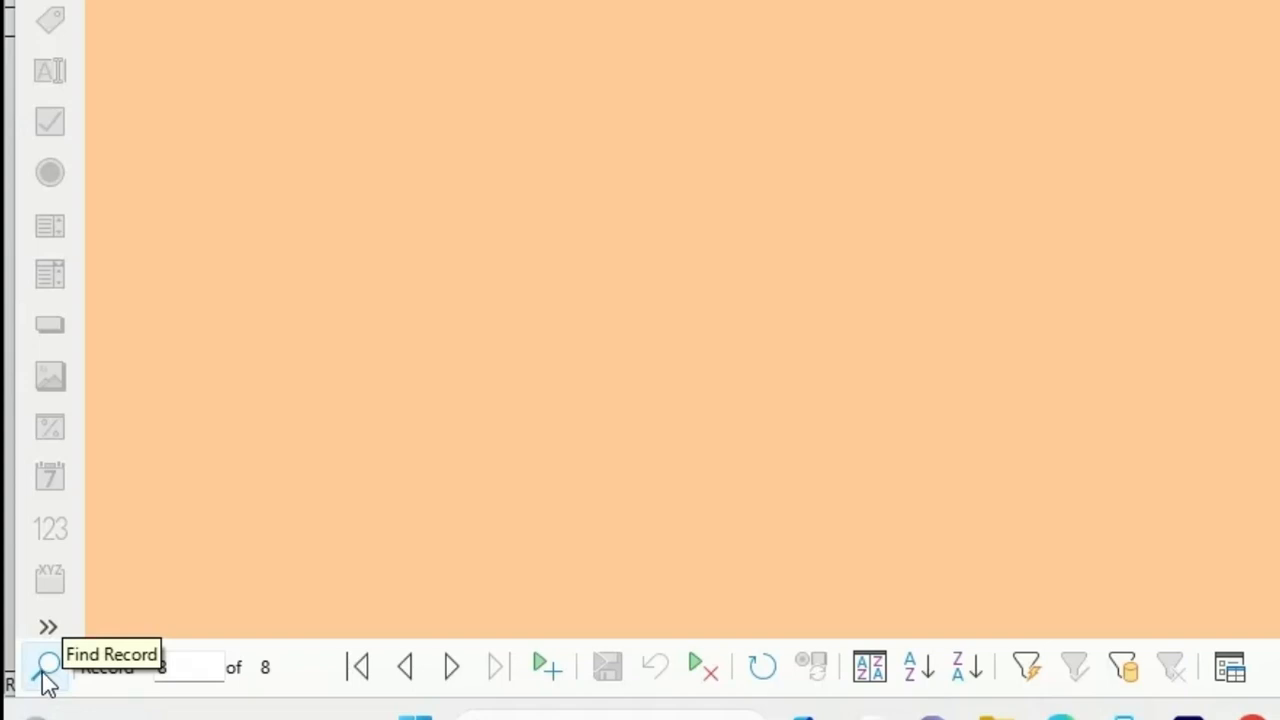
left_click(44, 670)
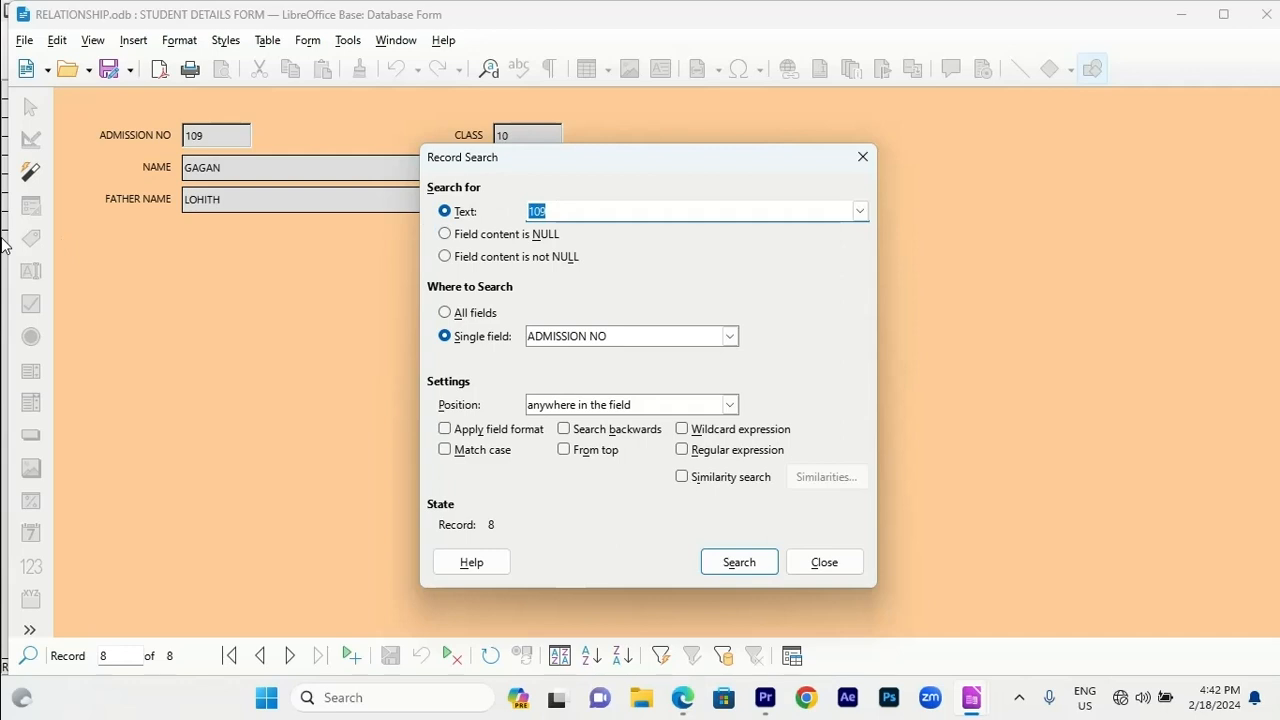
type("102")
Search the NAME field for G, with the position set to the beginning of the field.
left_click(597, 340)
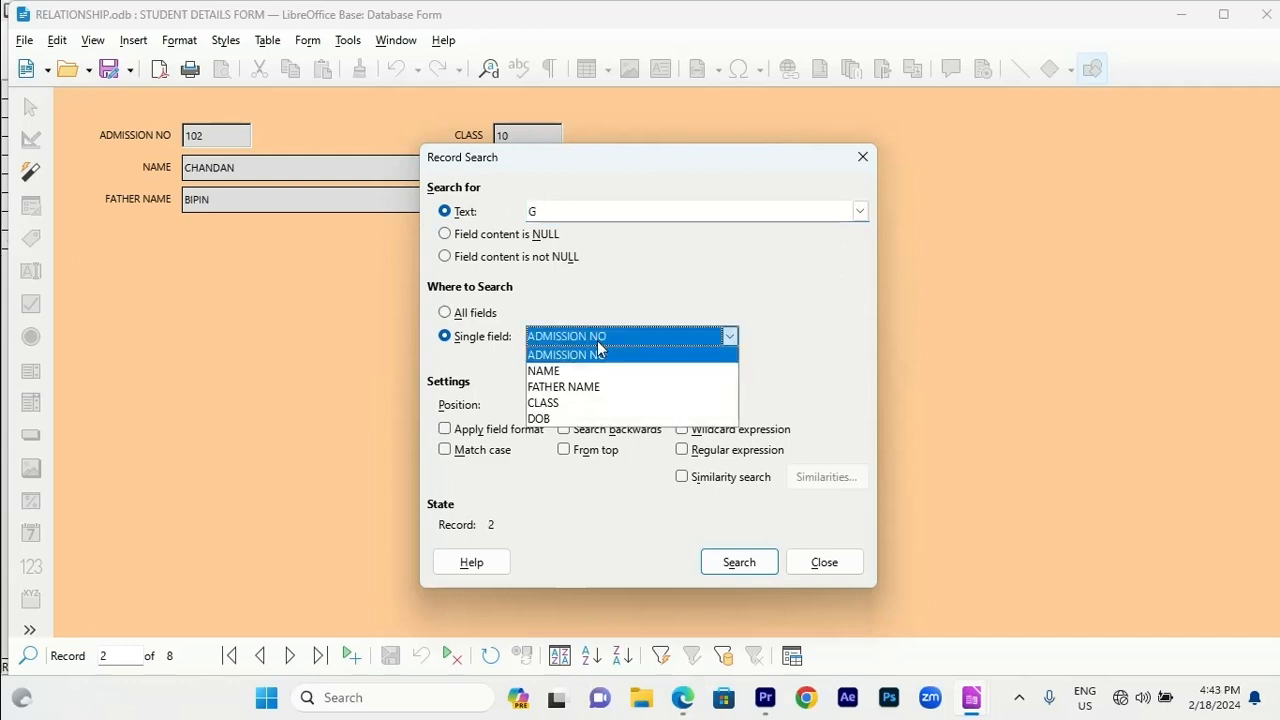
left_click(591, 370)
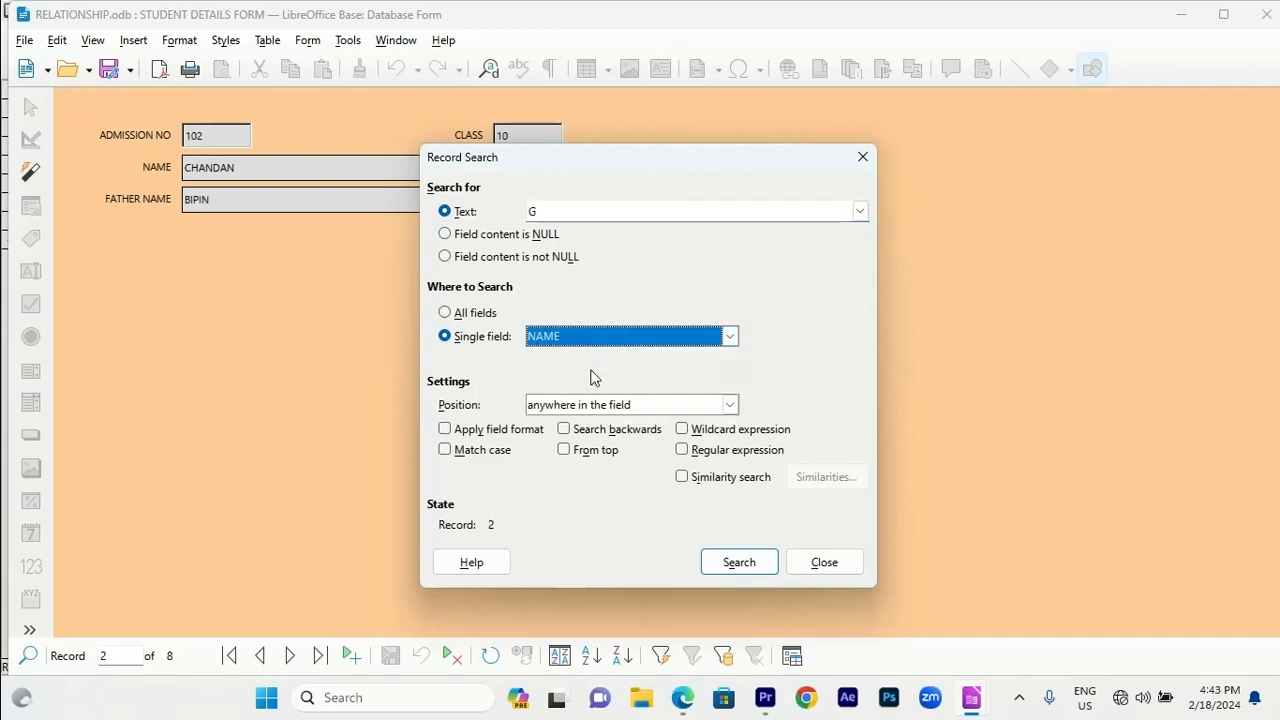
left_click(591, 405)
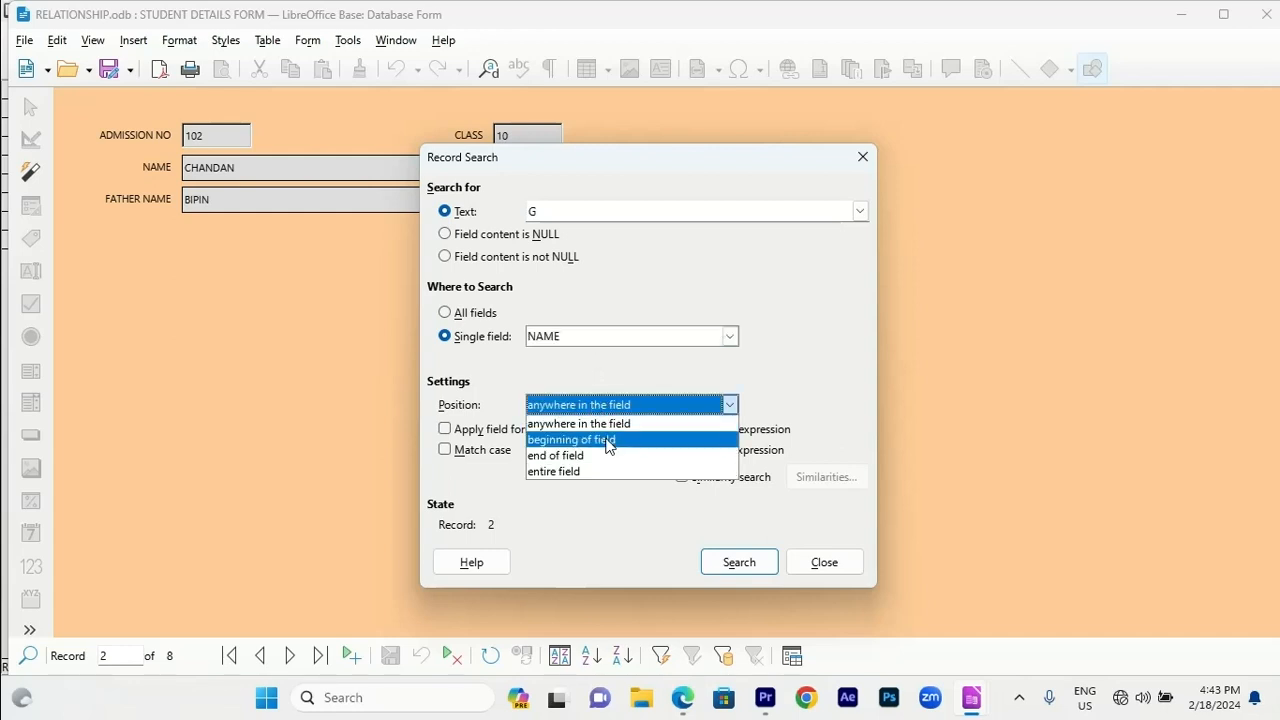
left_click(608, 440)
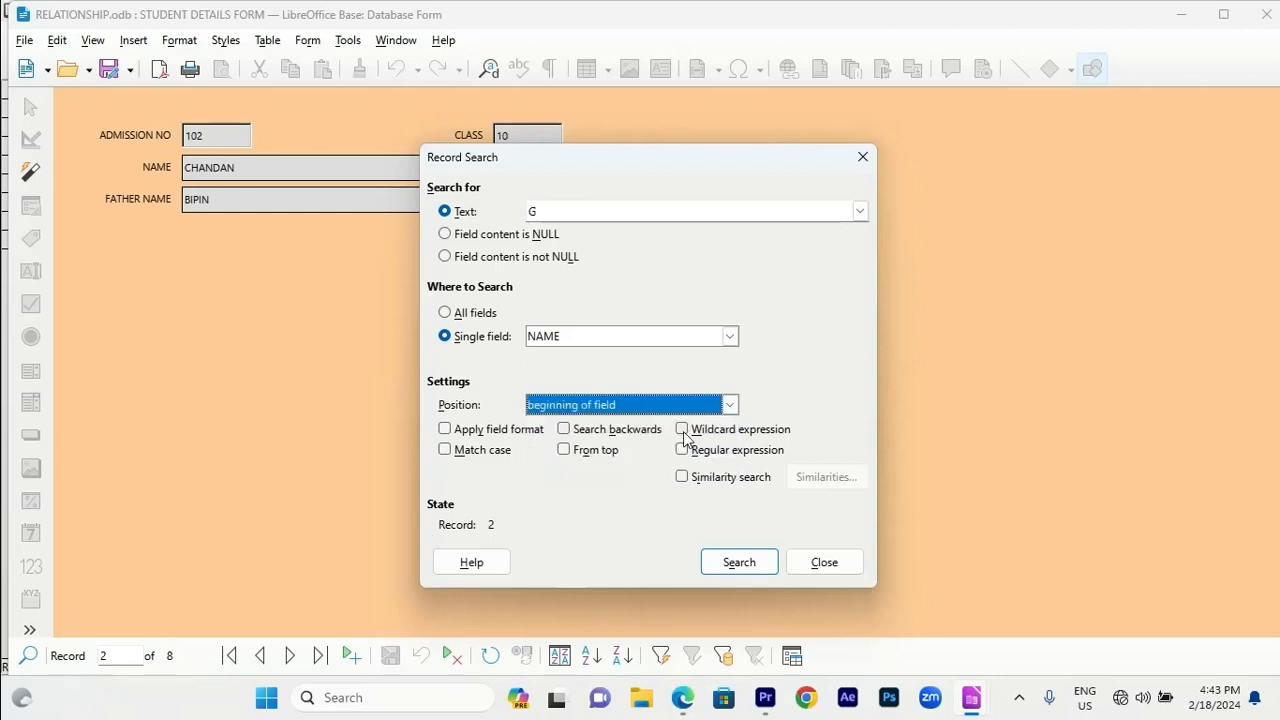
left_click(722, 566)
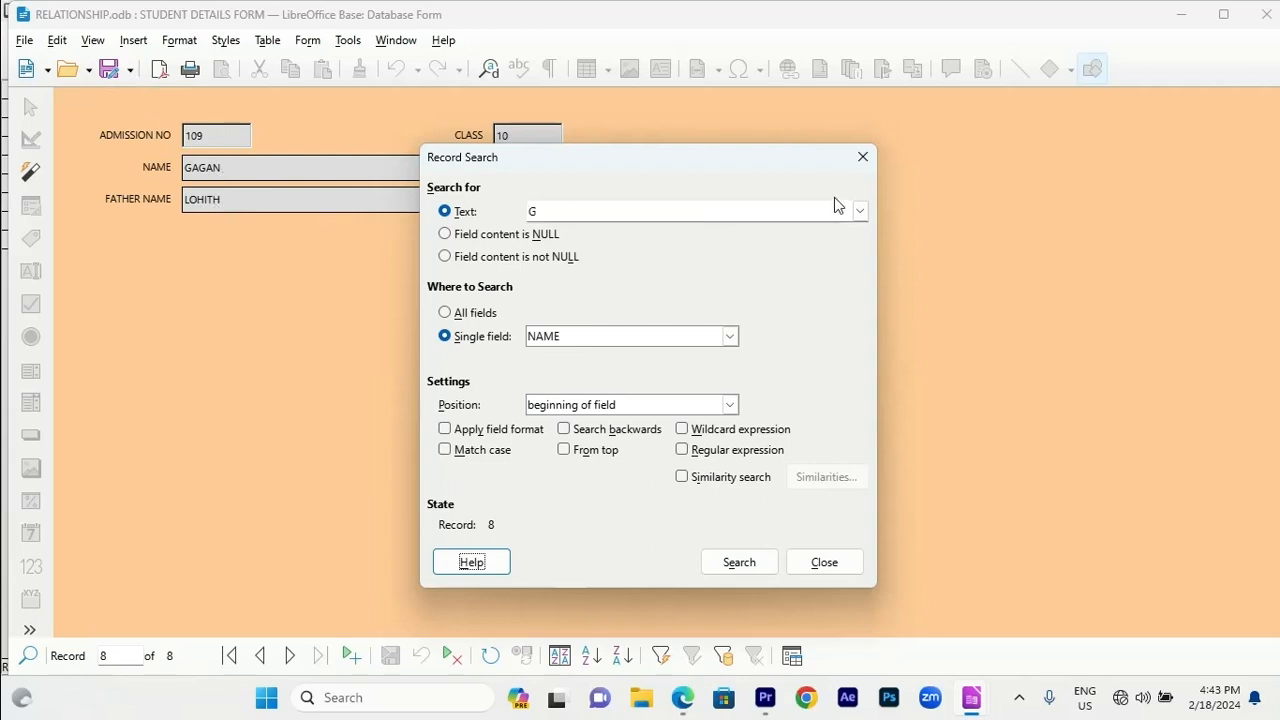
Search the ADMISSION NO field for another student's admission number anywhere in the field, and close the record search.
left_click(640, 208)
type("105")
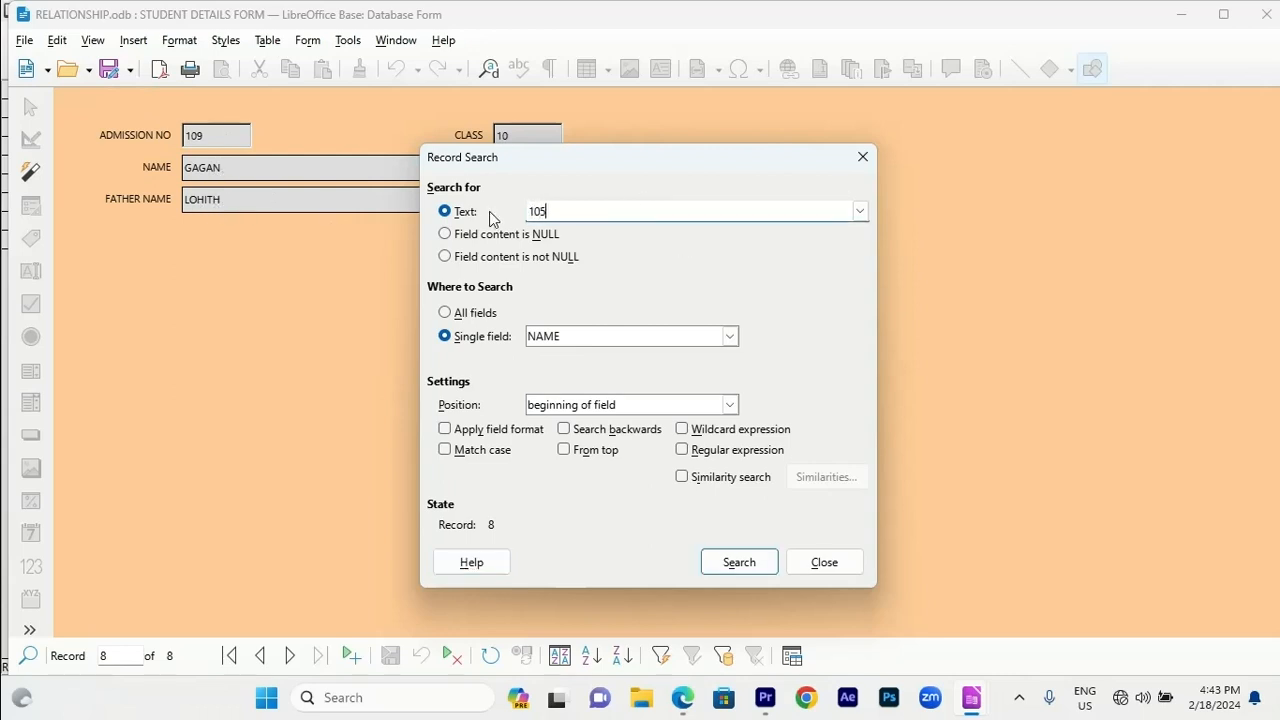
left_click(660, 335)
left_click(640, 360)
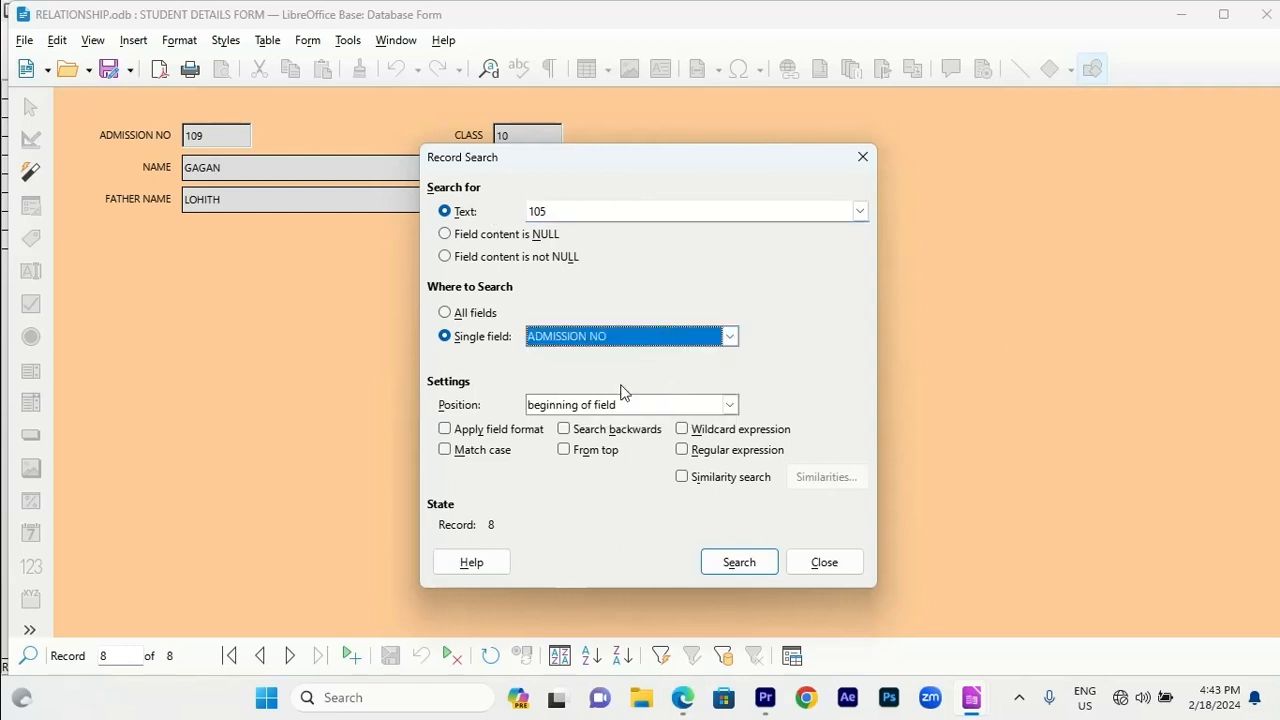
left_click(627, 405)
left_click(606, 425)
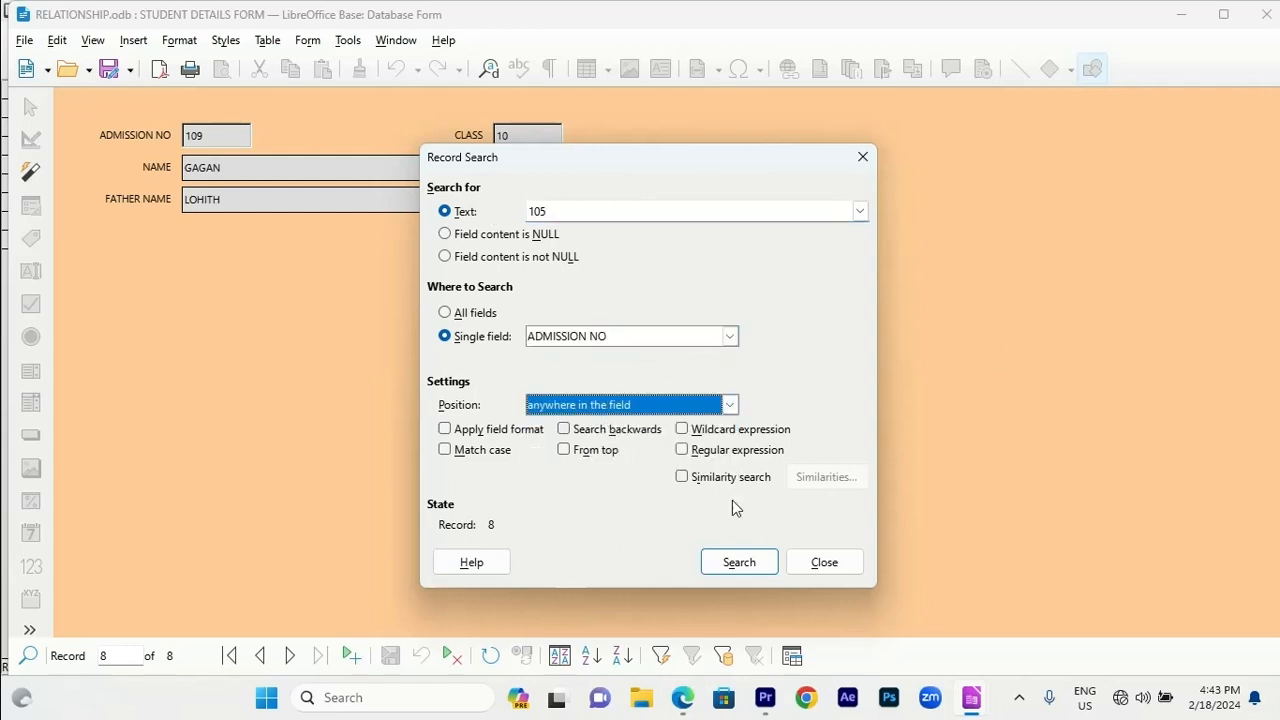
left_click(740, 565)
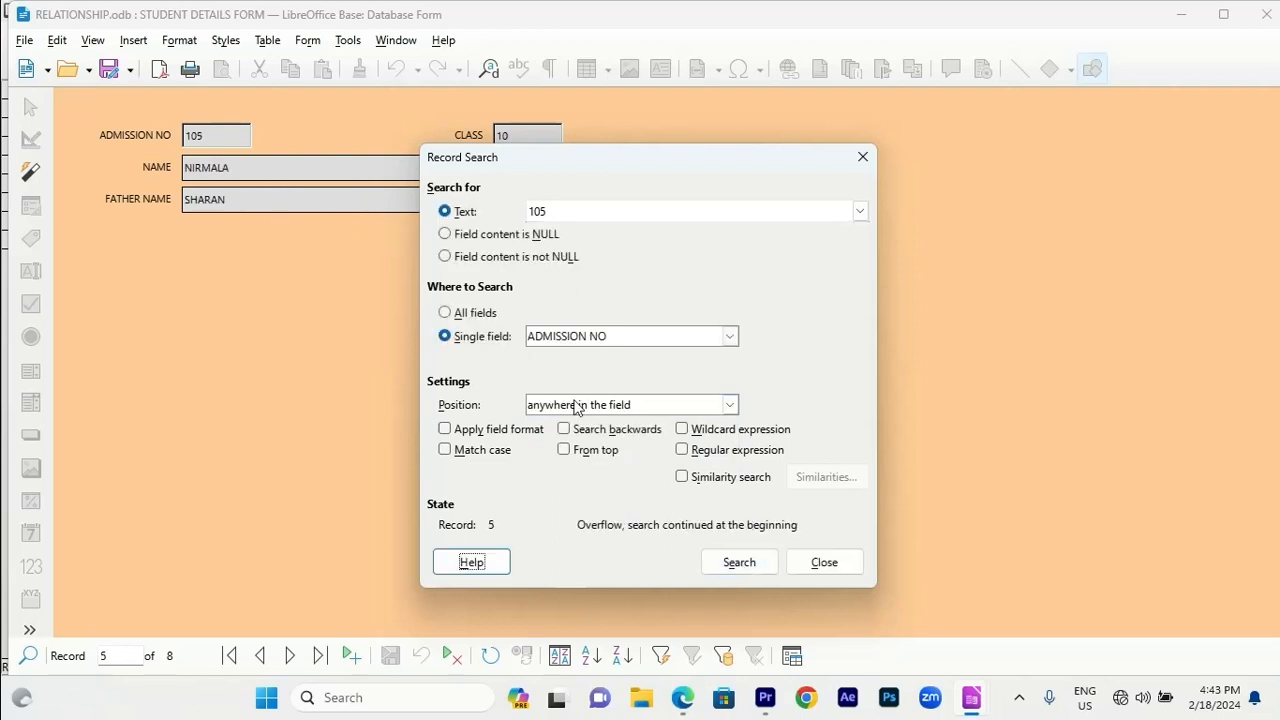
left_click(862, 157)
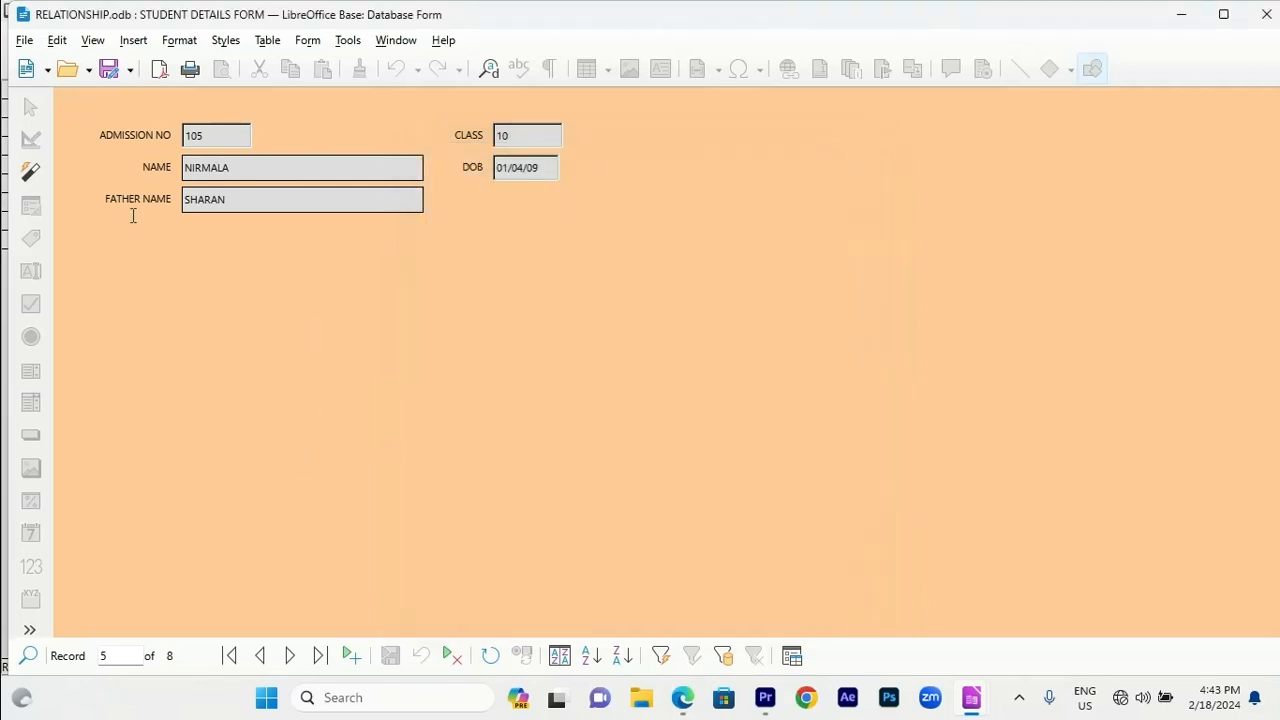
Browse the form from the first record through the fifth, and jump to the last record.
left_click(229, 657)
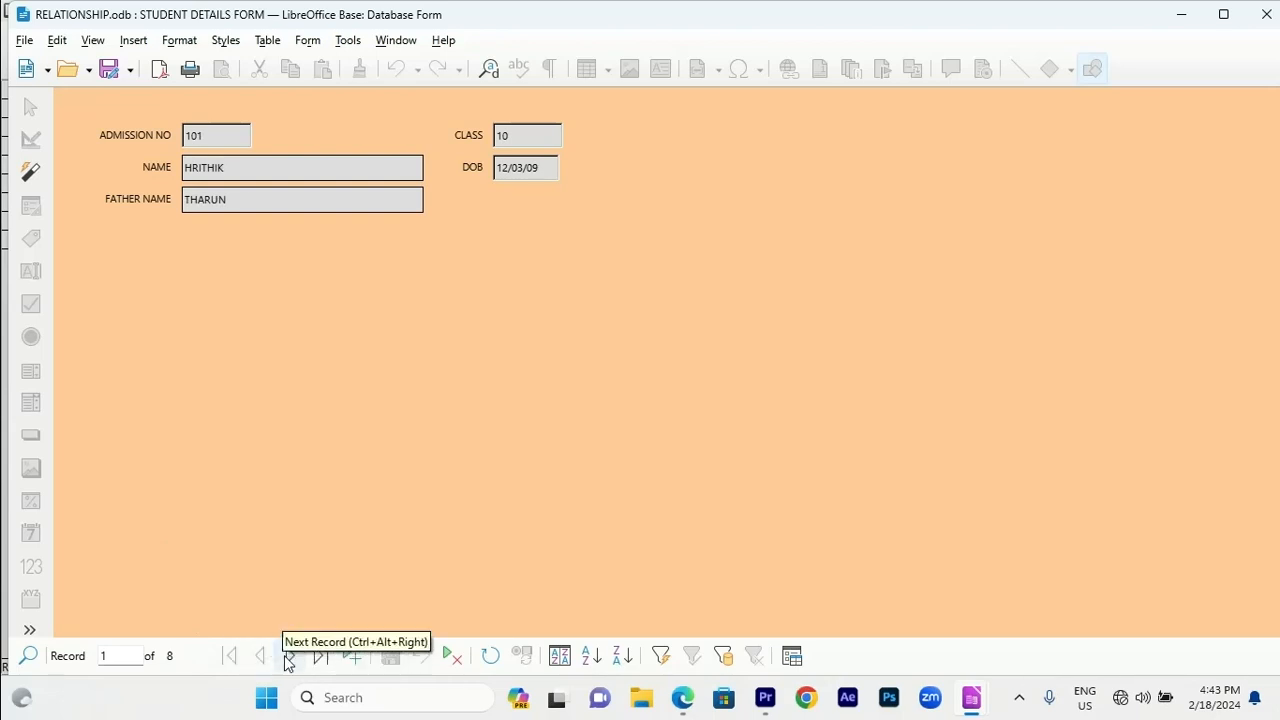
left_click(289, 657)
left_click(289, 657)
left_click(289, 657)
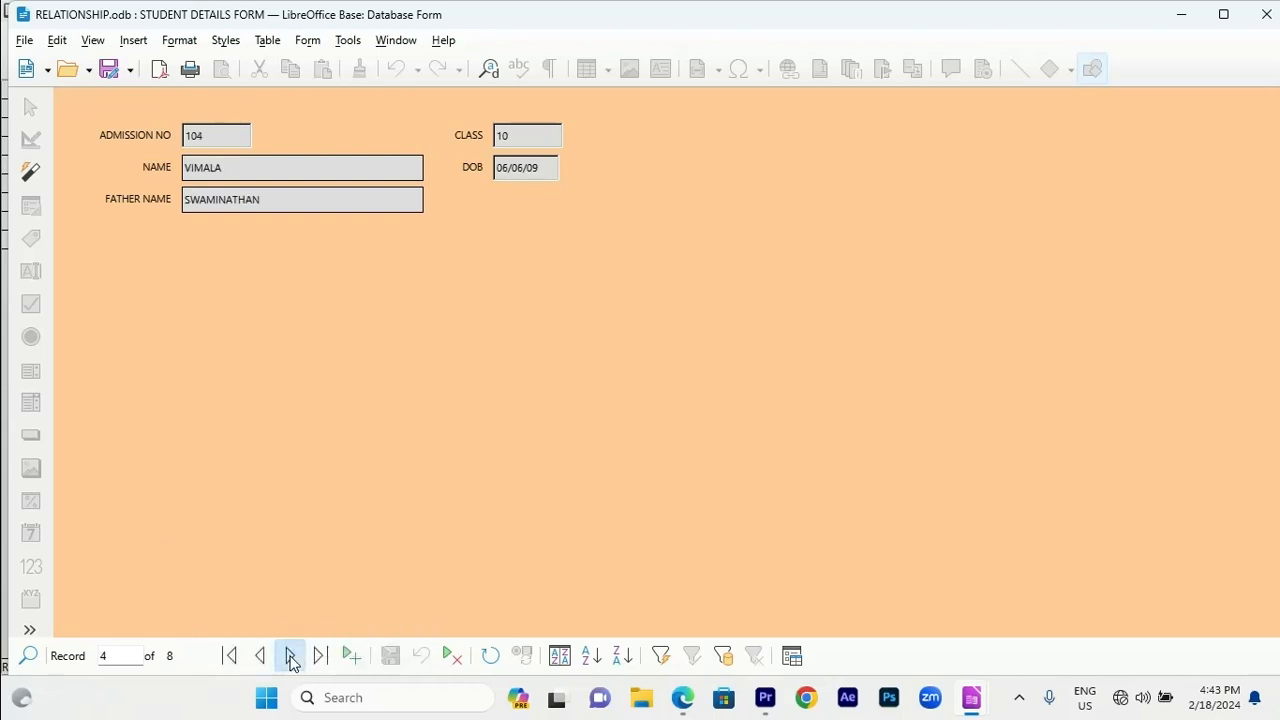
left_click(291, 657)
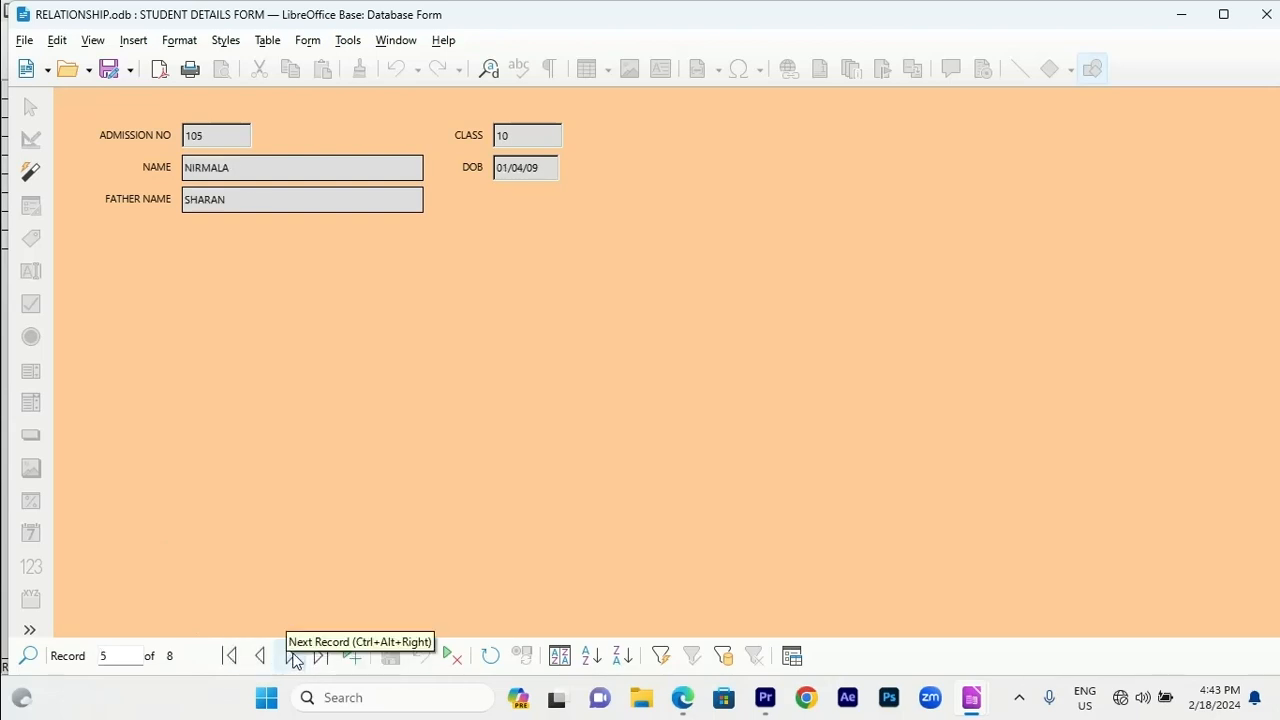
left_click(319, 657)
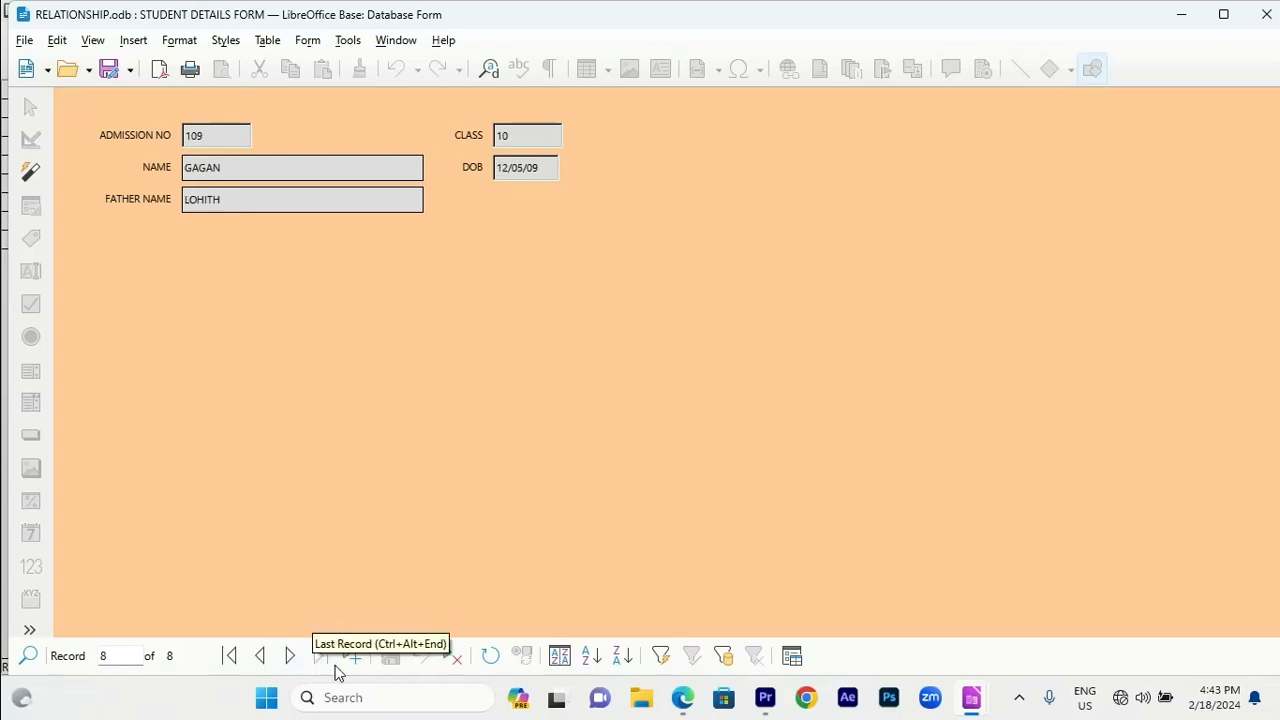
Add a new record with the student's admission number, name, father's name, class 10 and date of birth.
left_click(358, 660)
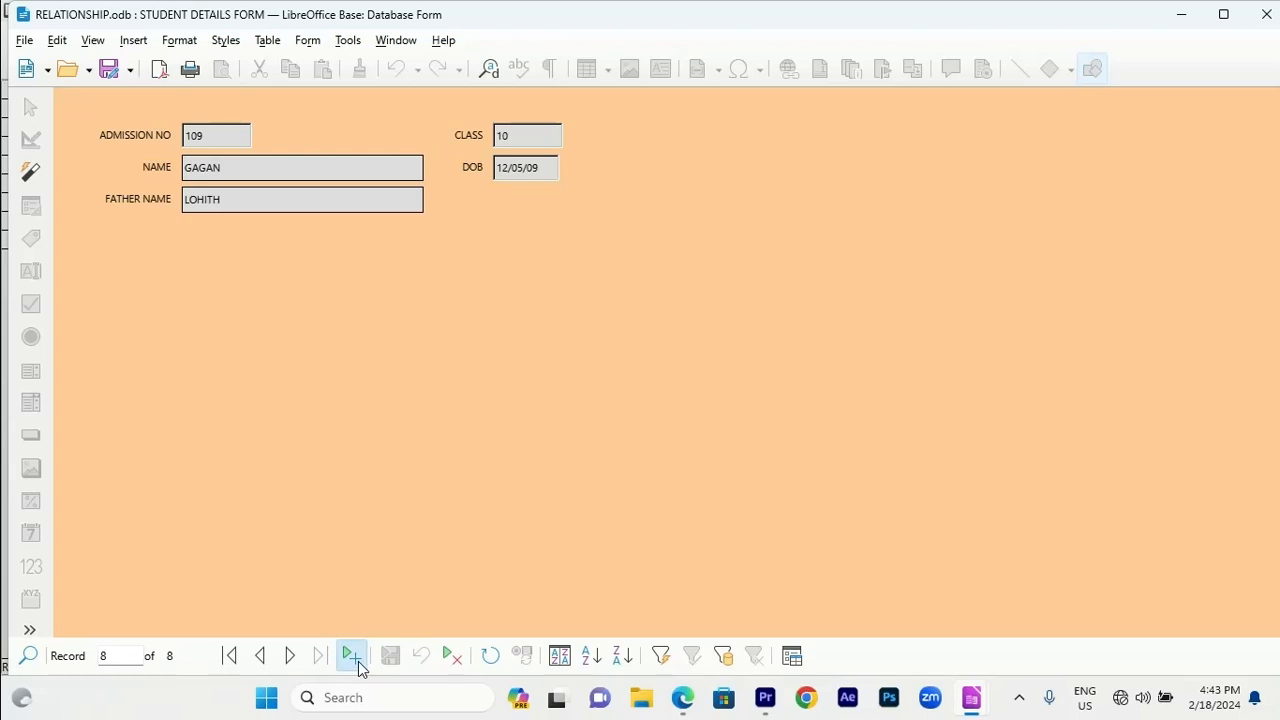
left_click(184, 141)
type("1")
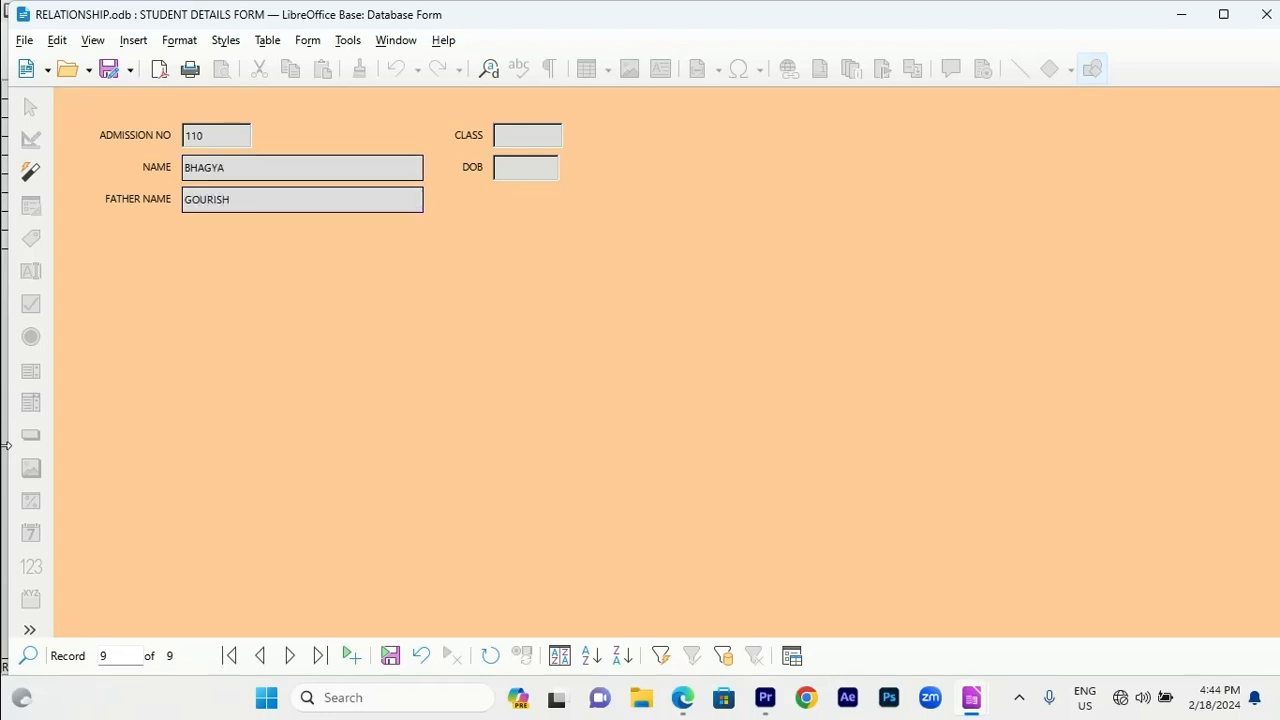
key("Tab")
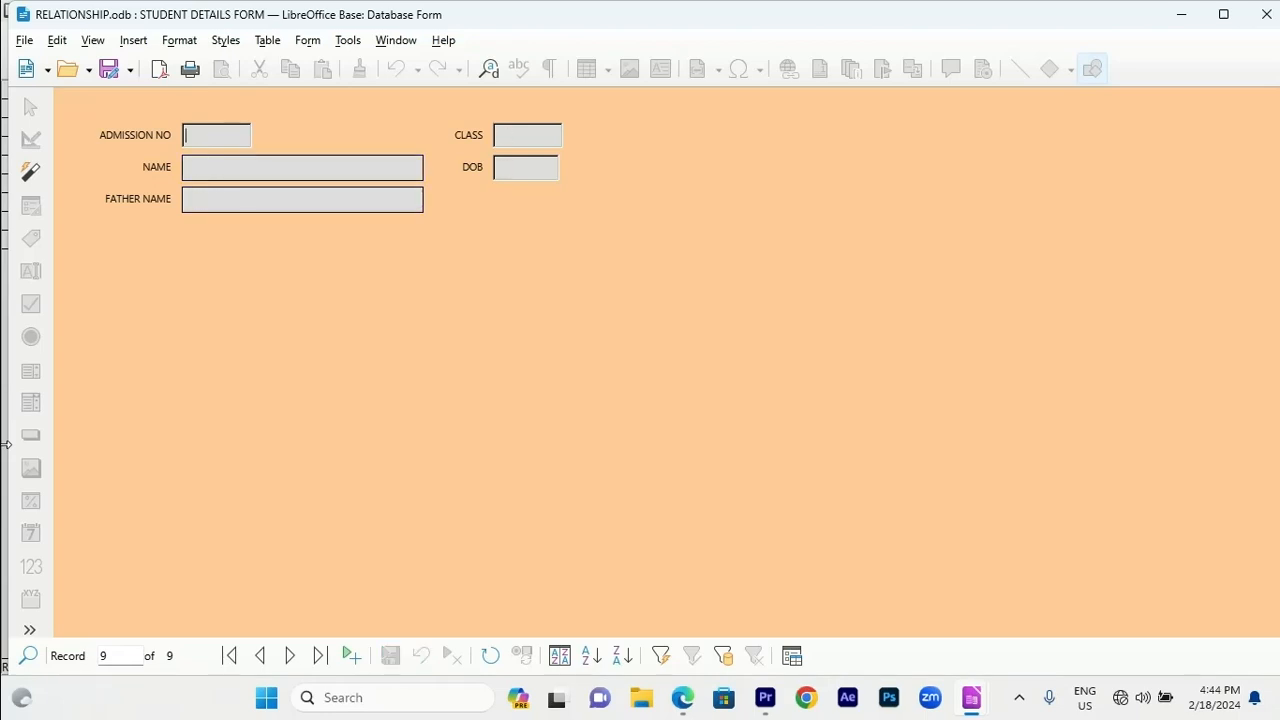
From the first record, search the NAME field for B at the beginning of the field, and repeat the search.
left_click(230, 656)
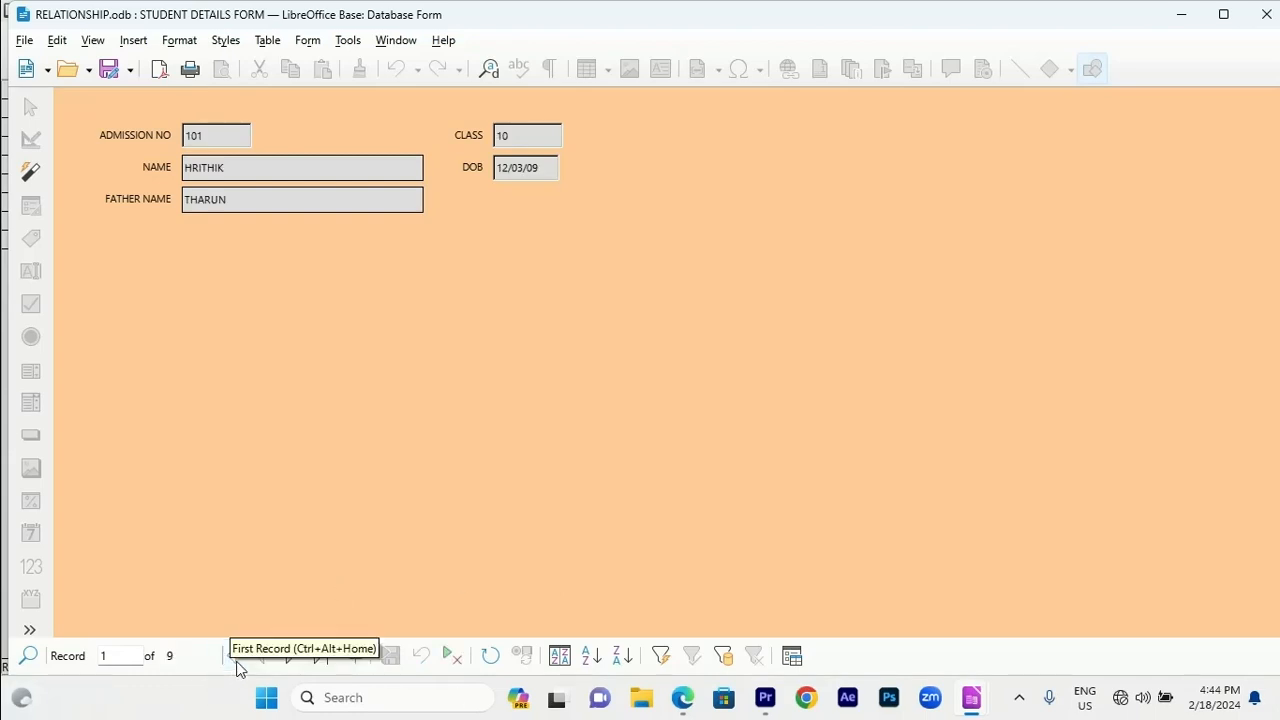
left_click(28, 656)
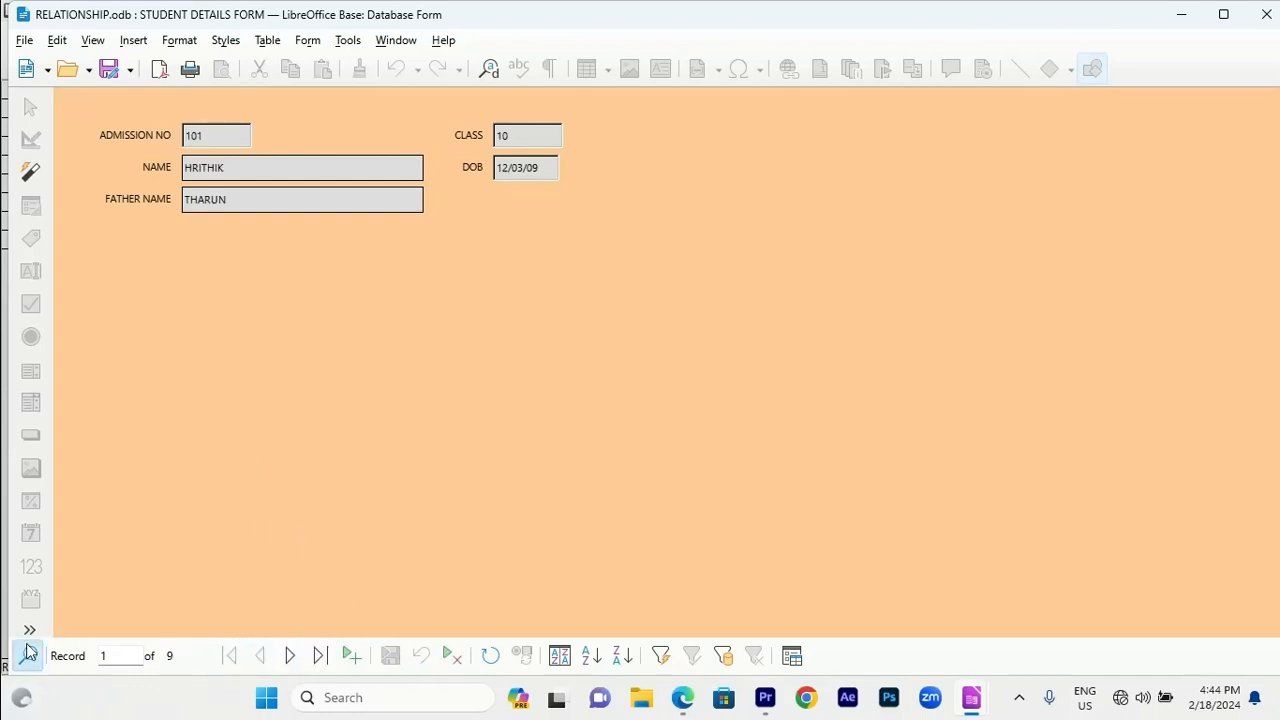
type("B")
left_click(649, 340)
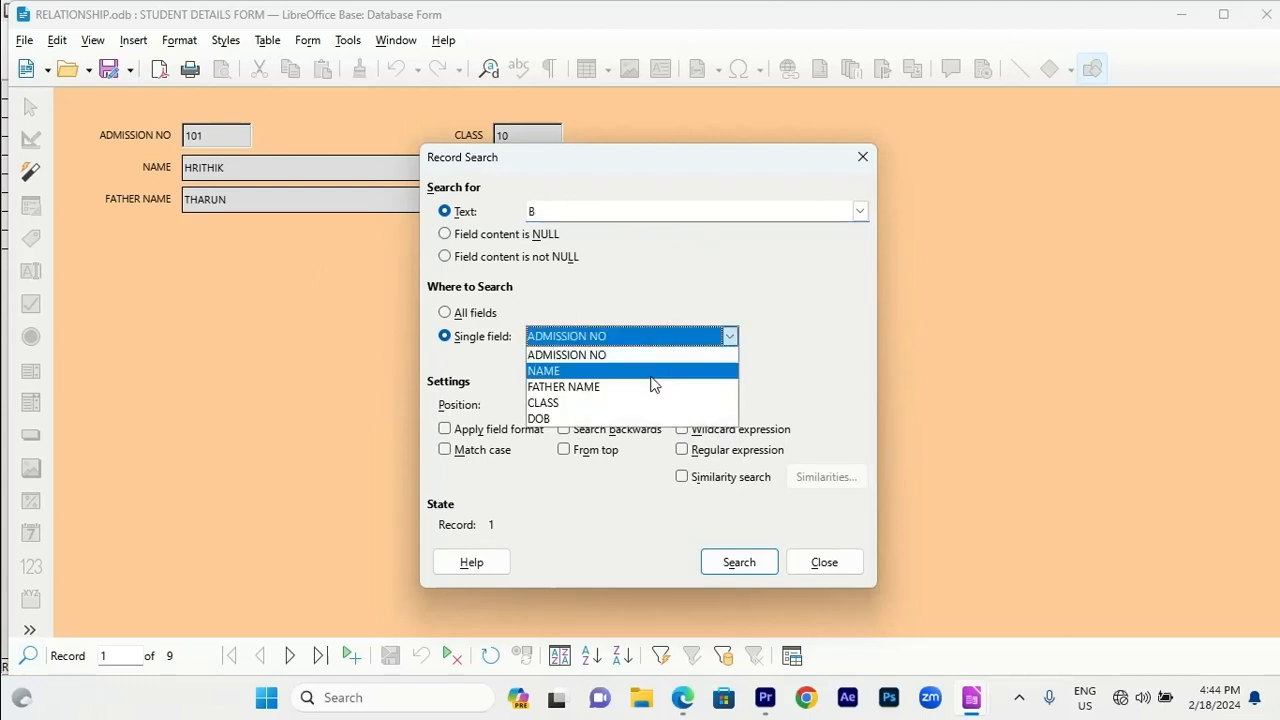
left_click(652, 371)
left_click(662, 406)
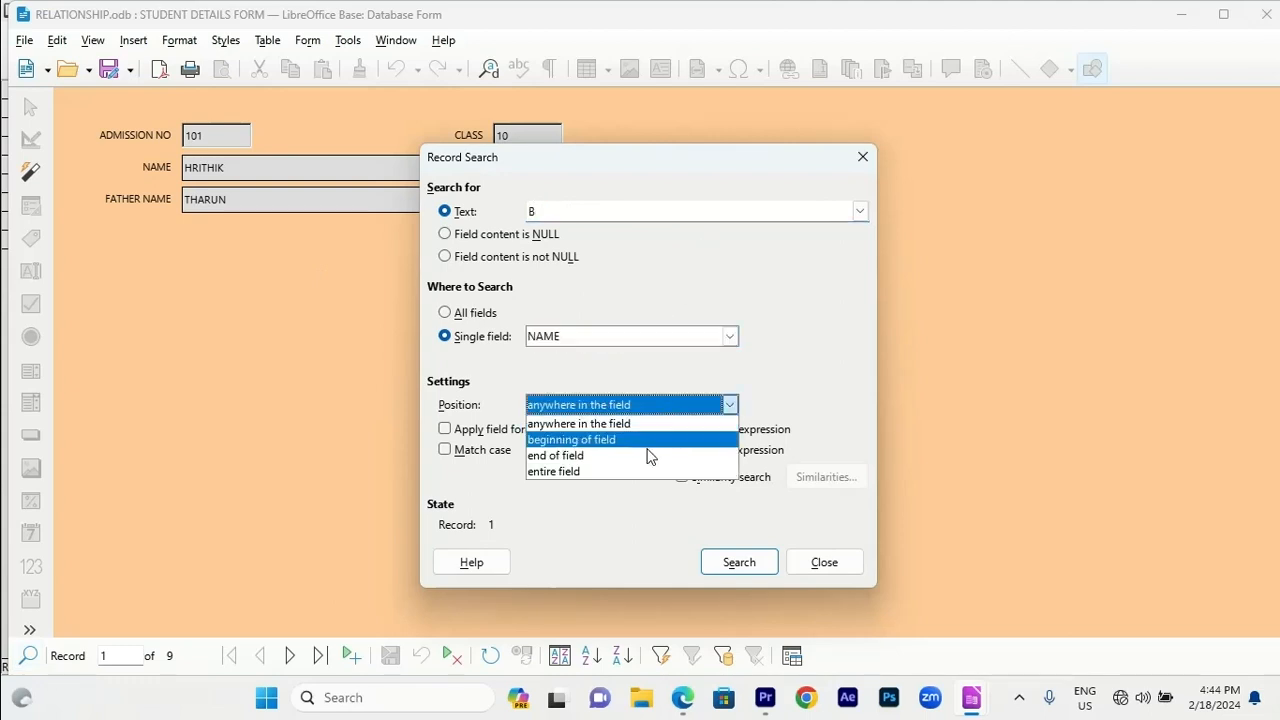
left_click(648, 437)
left_click(737, 563)
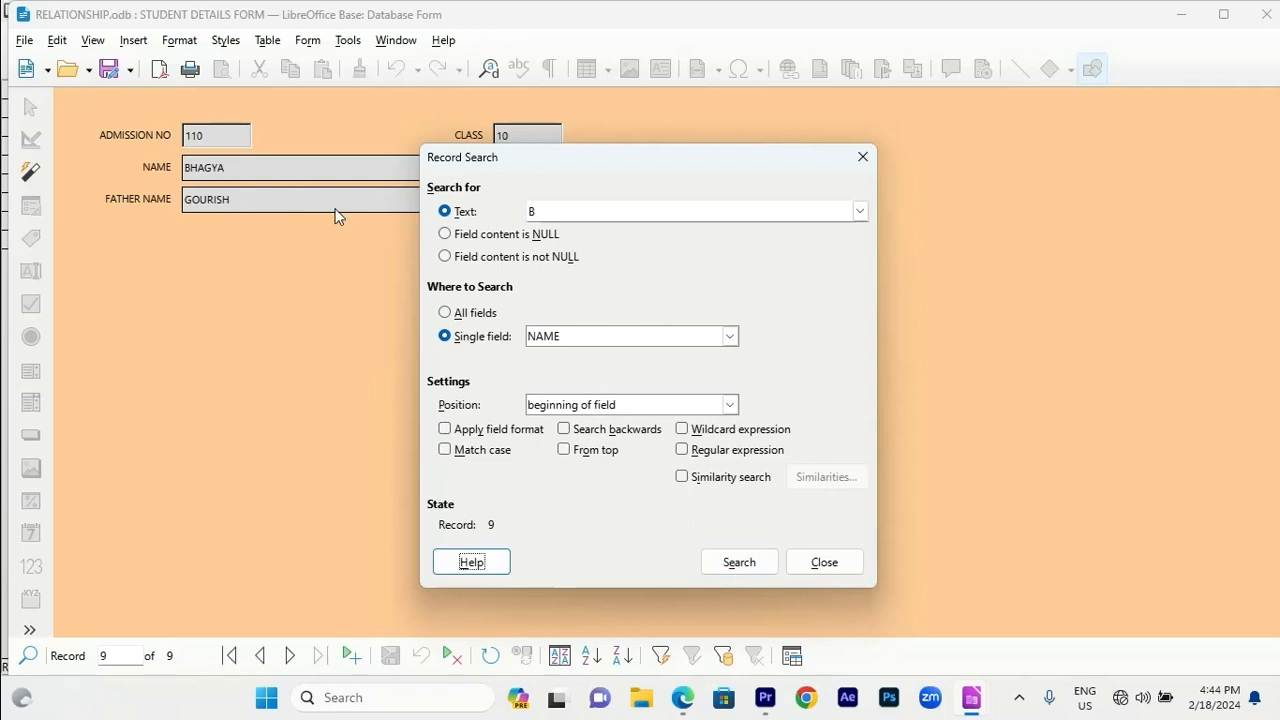
left_click(730, 559)
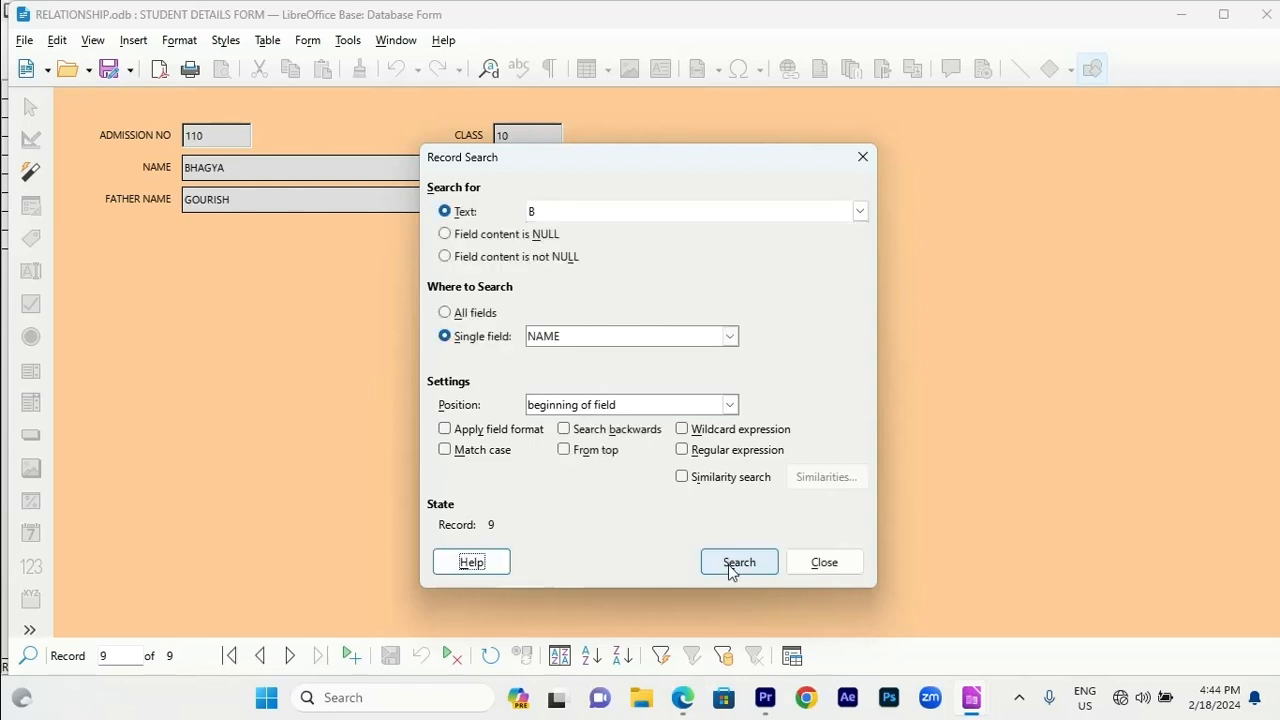
Check the student names in the STUDENT DETAILS table data, and return to the form's record search.
double_click(560, 212)
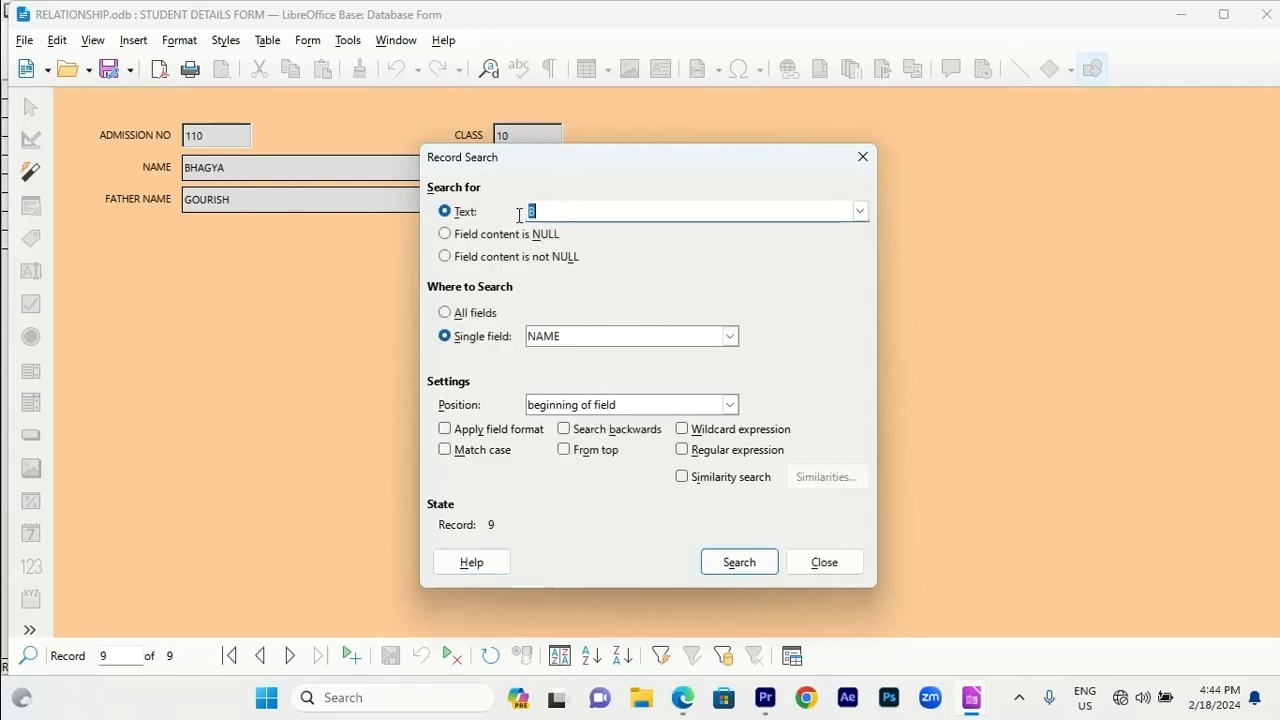
left_click(1181, 14)
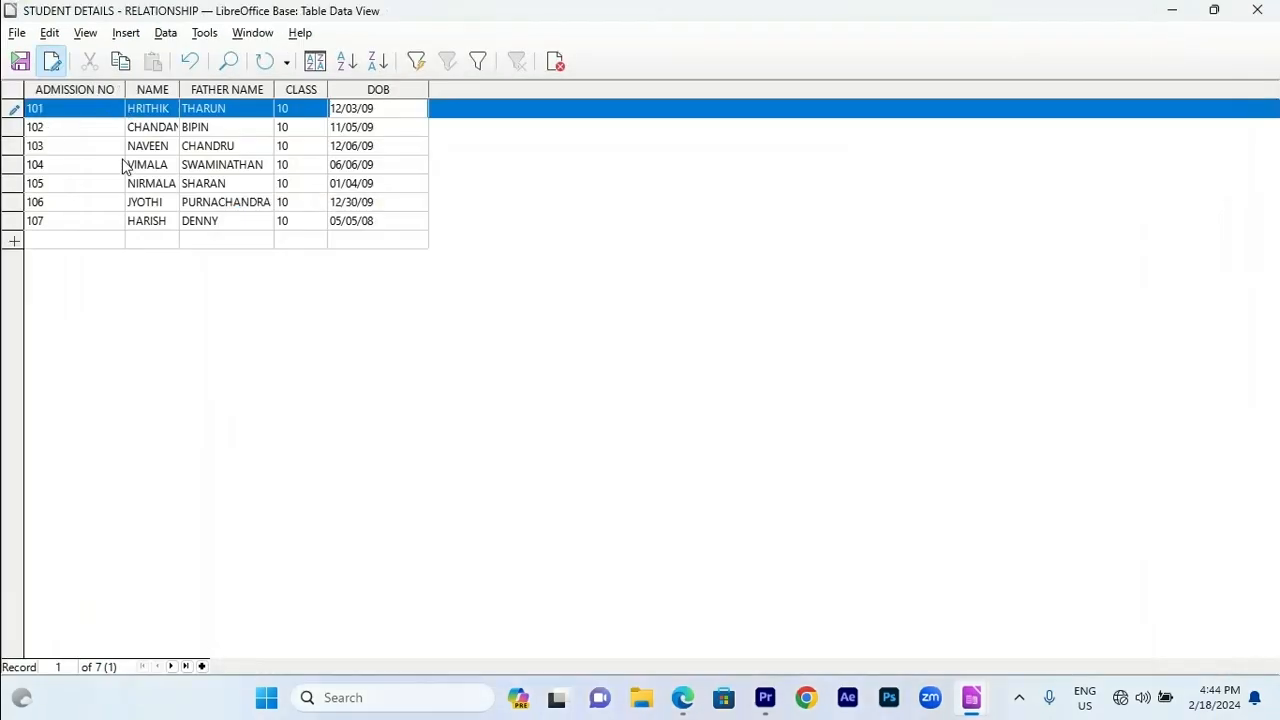
mouse_move(975, 703)
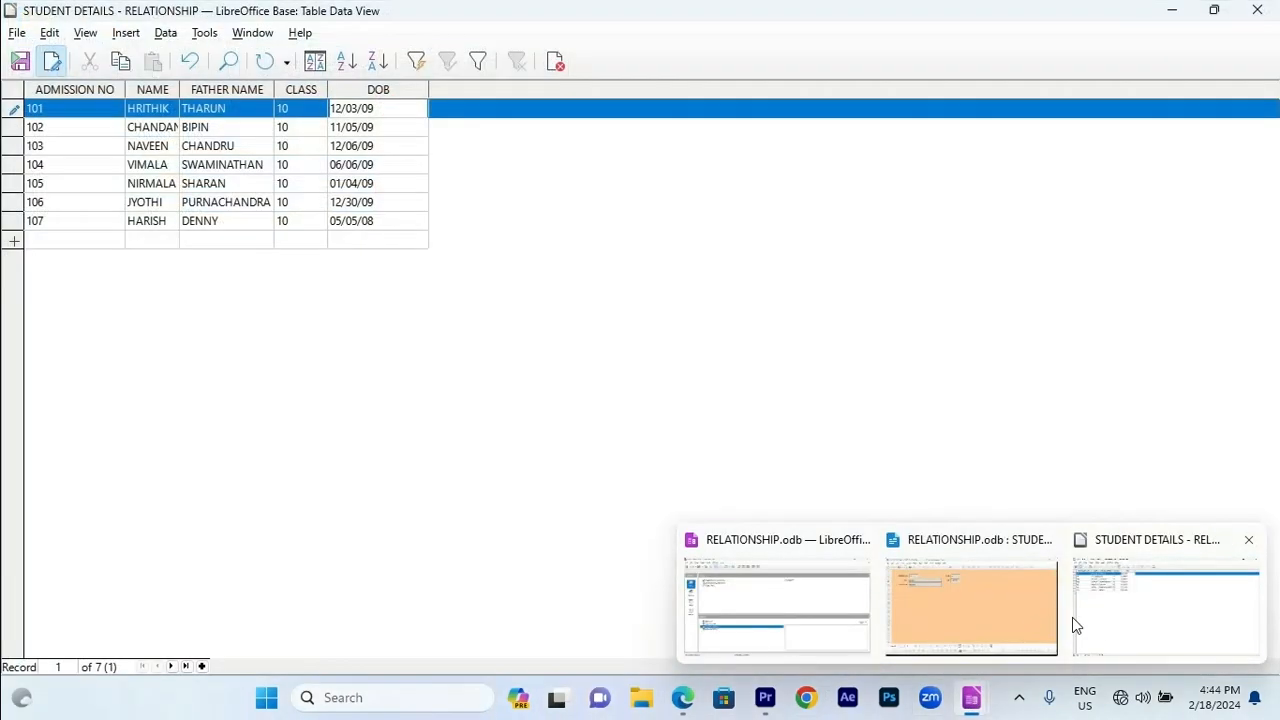
left_click(1013, 630)
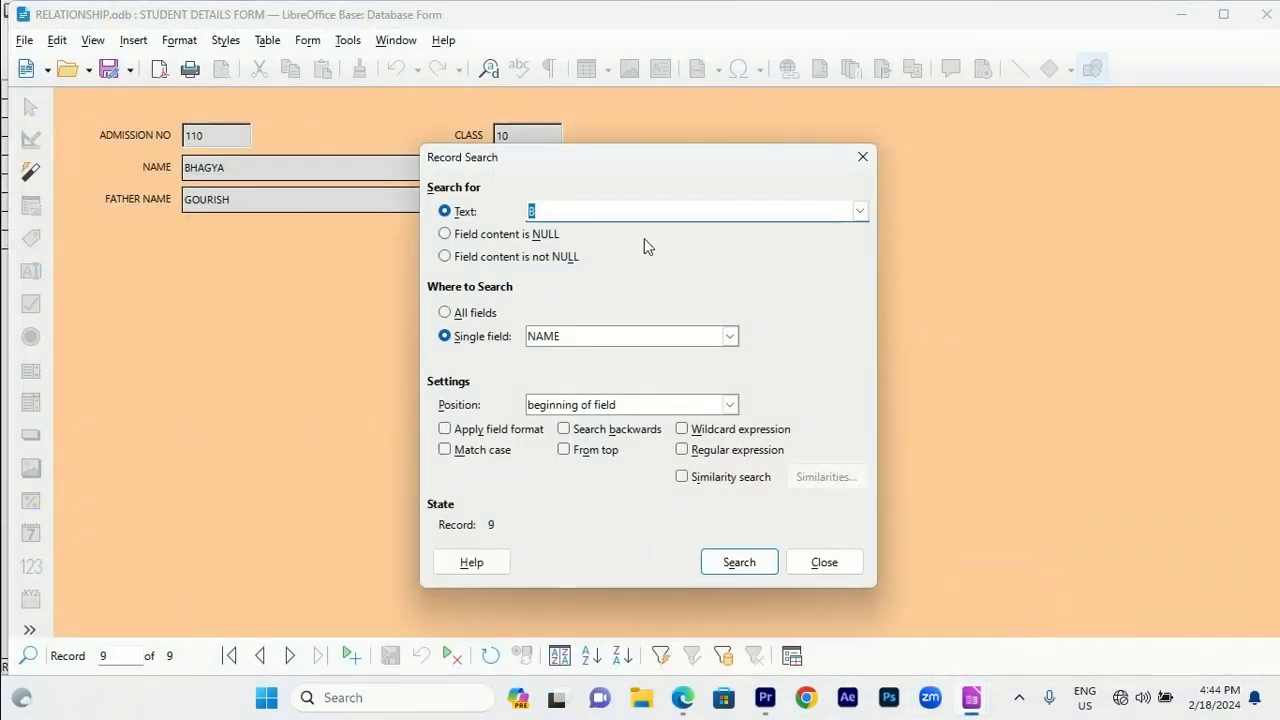
Search for names beginning with N, continue to the next match, and close the record search.
type("N")
left_click(740, 564)
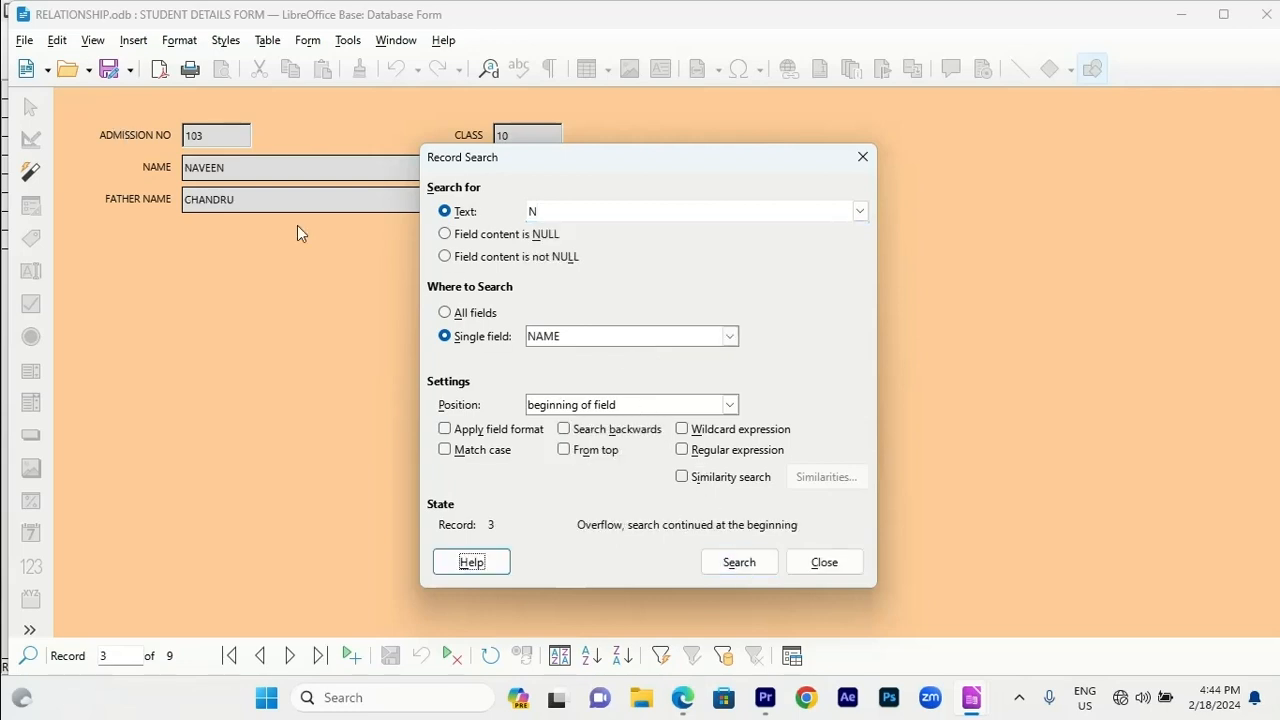
left_click(731, 563)
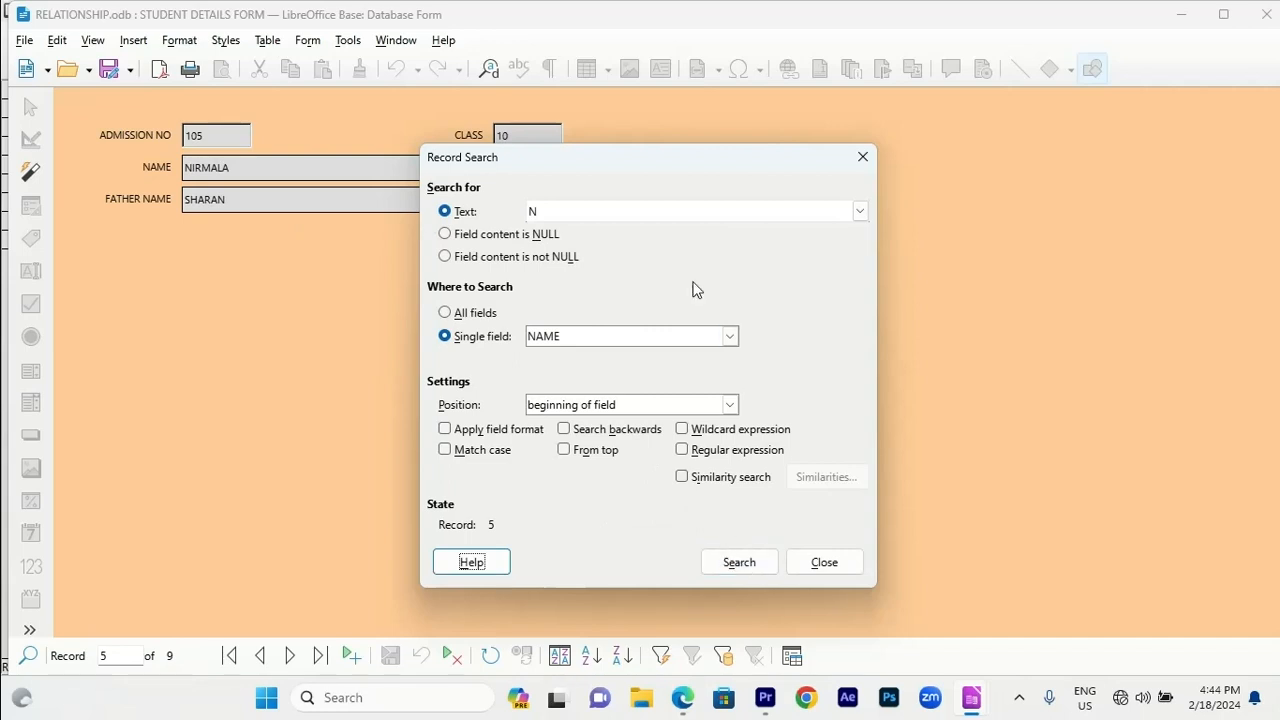
left_click(862, 157)
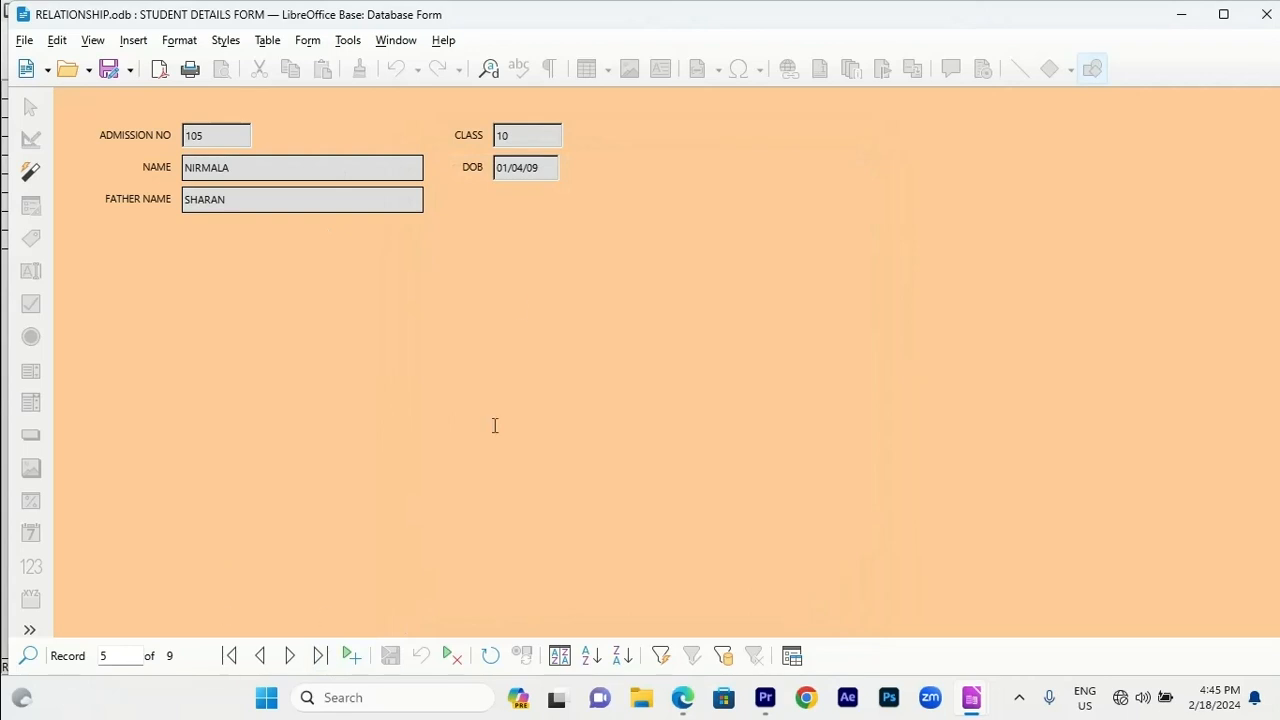
Go to the last record in the form and delete it, confirming the deletion.
left_click(320, 656)
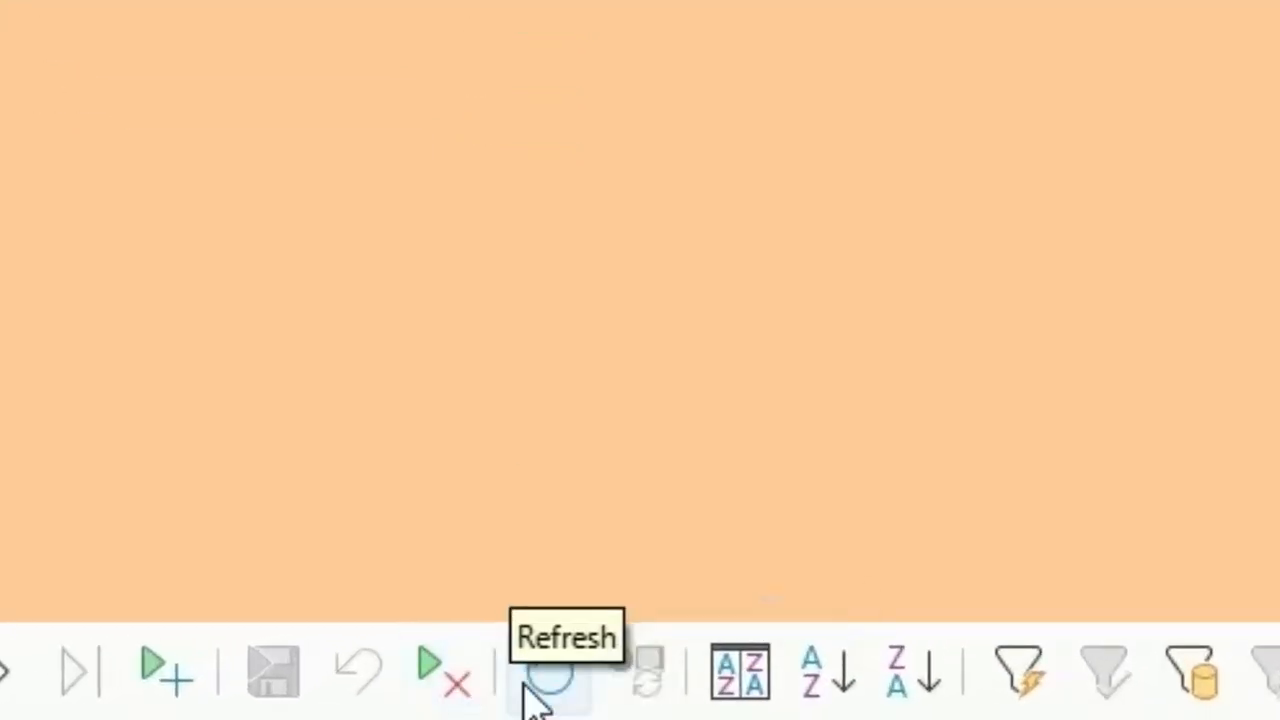
left_click(445, 690)
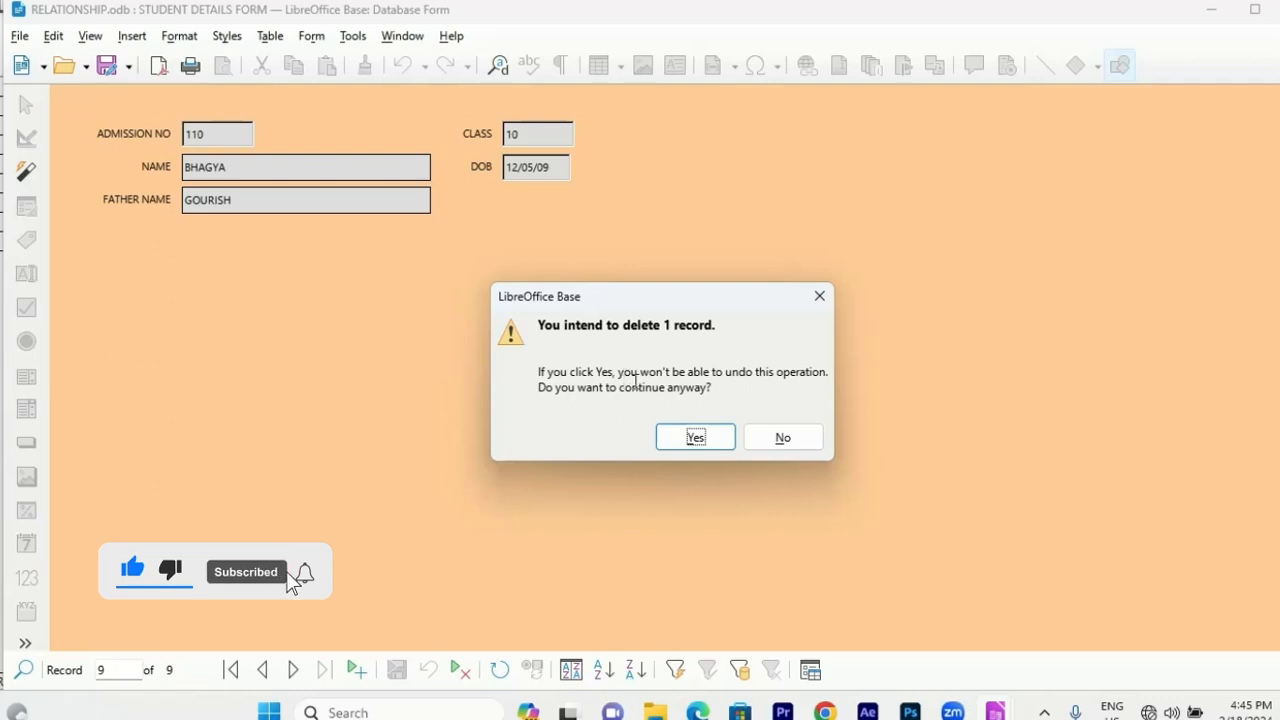
left_click(692, 438)
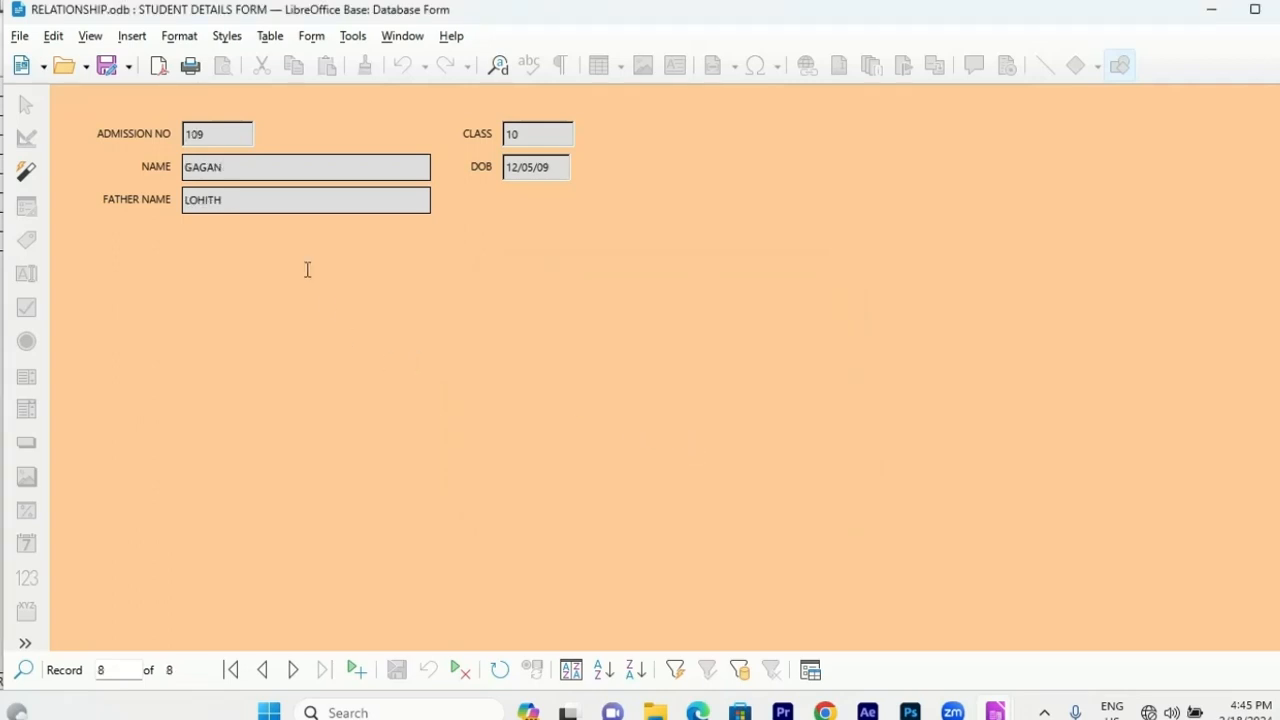
Search the ADMISSION NO field for the deleted record's admission number, matching the beginning of the field.
left_click(22, 669)
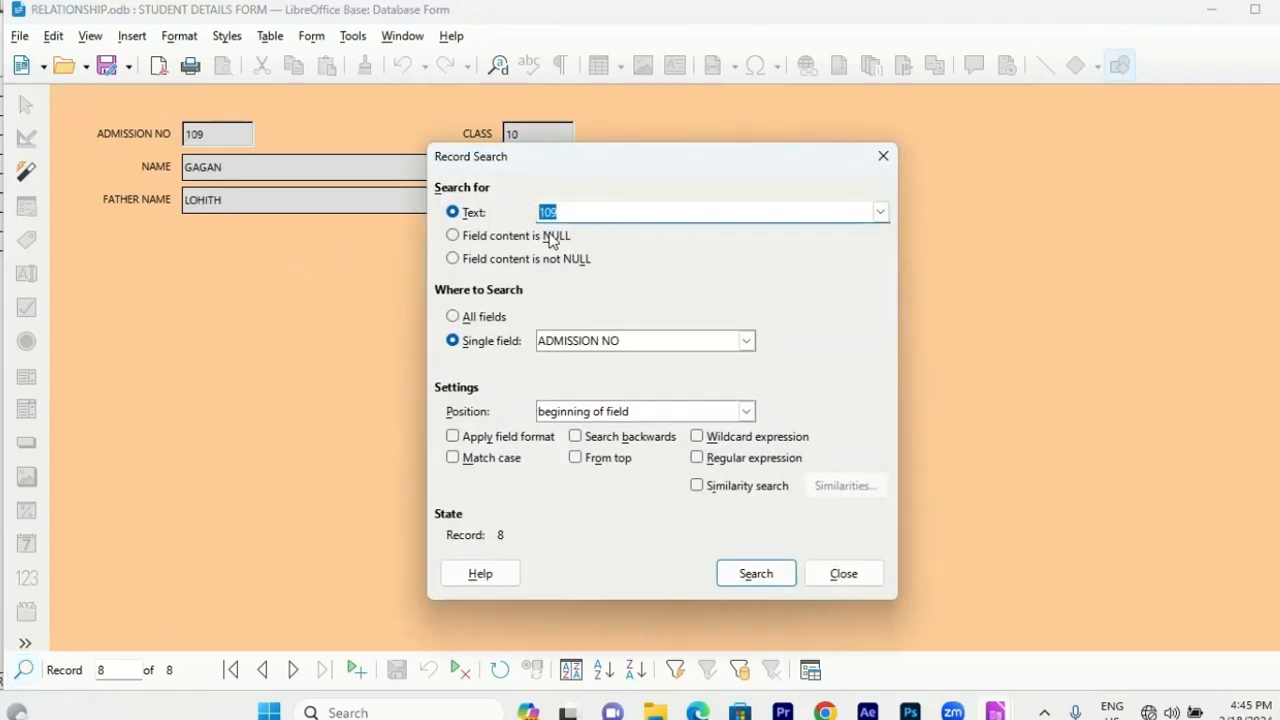
type("110")
left_click(757, 574)
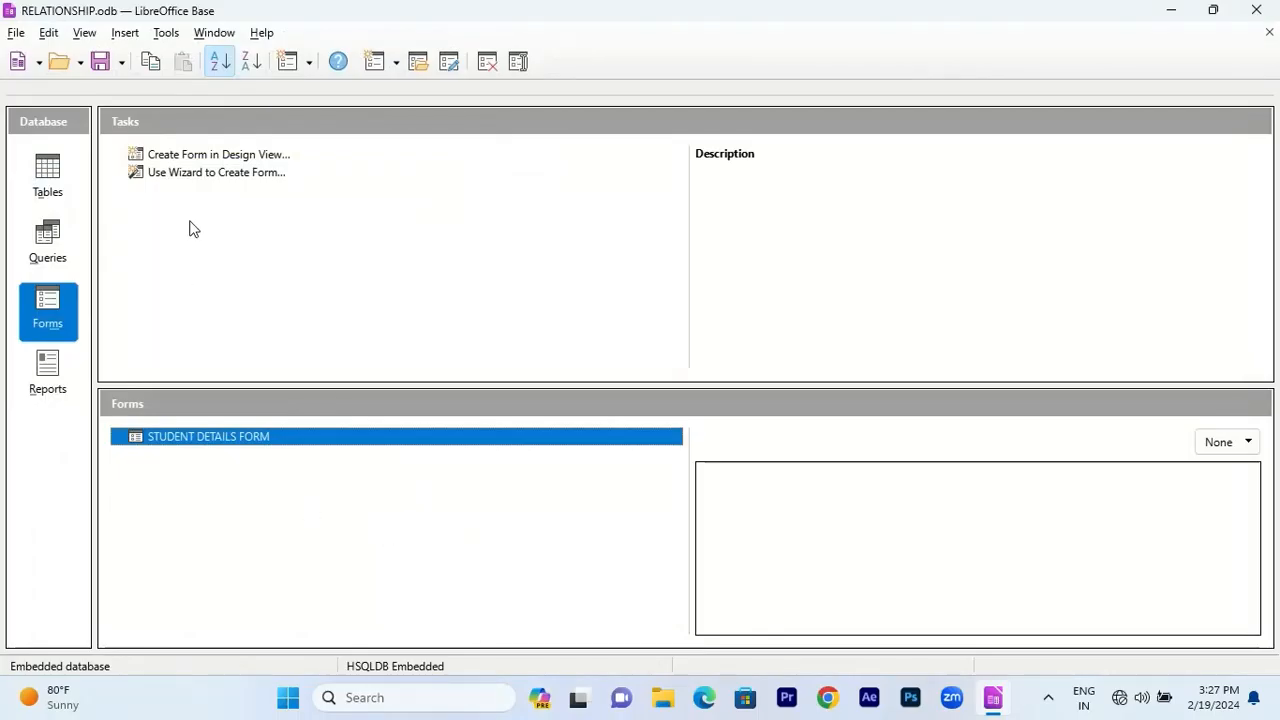
Open the STUDENT DETAILS FORM for editing in design mode and dismiss the tip of the day.
right_click(252, 445)
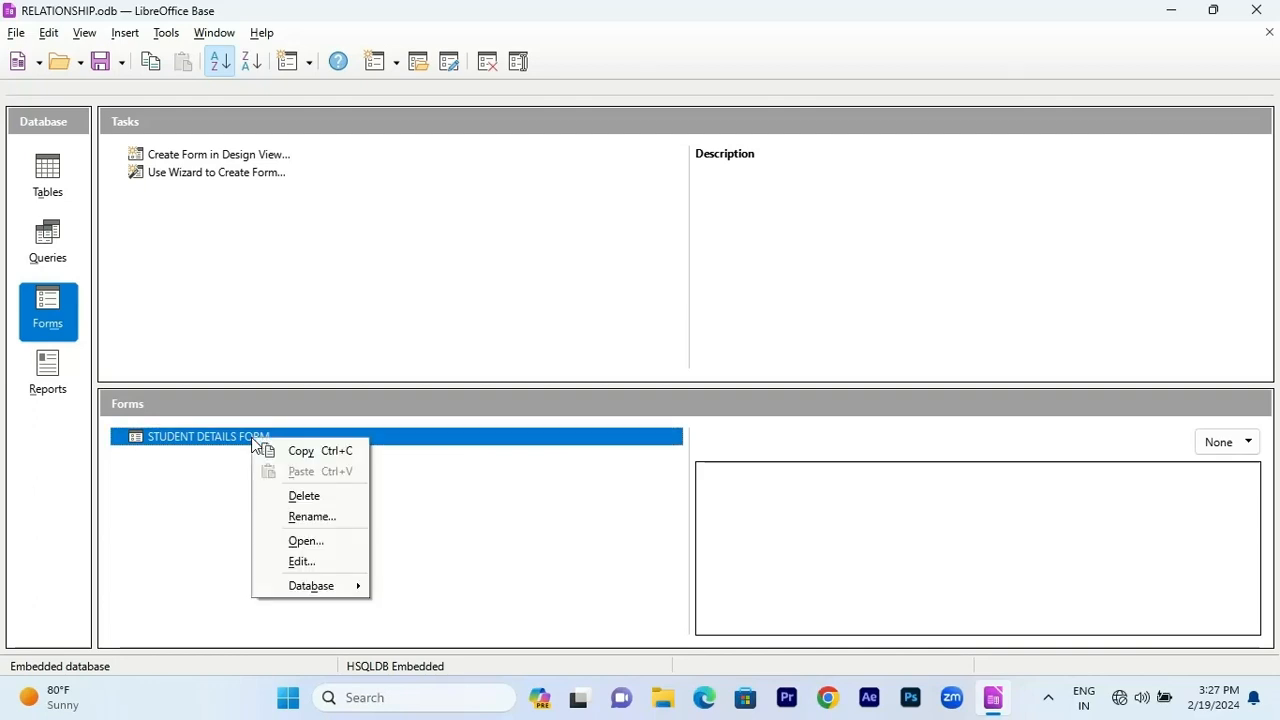
left_click(280, 562)
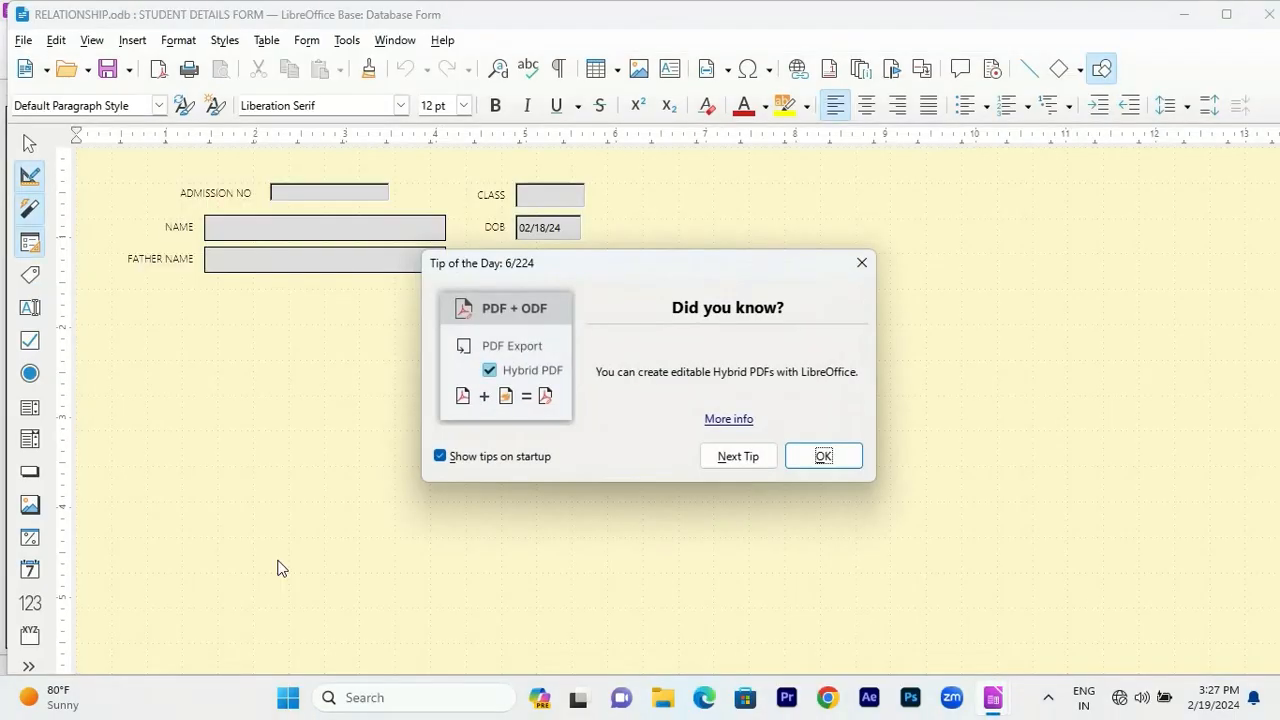
left_click(861, 262)
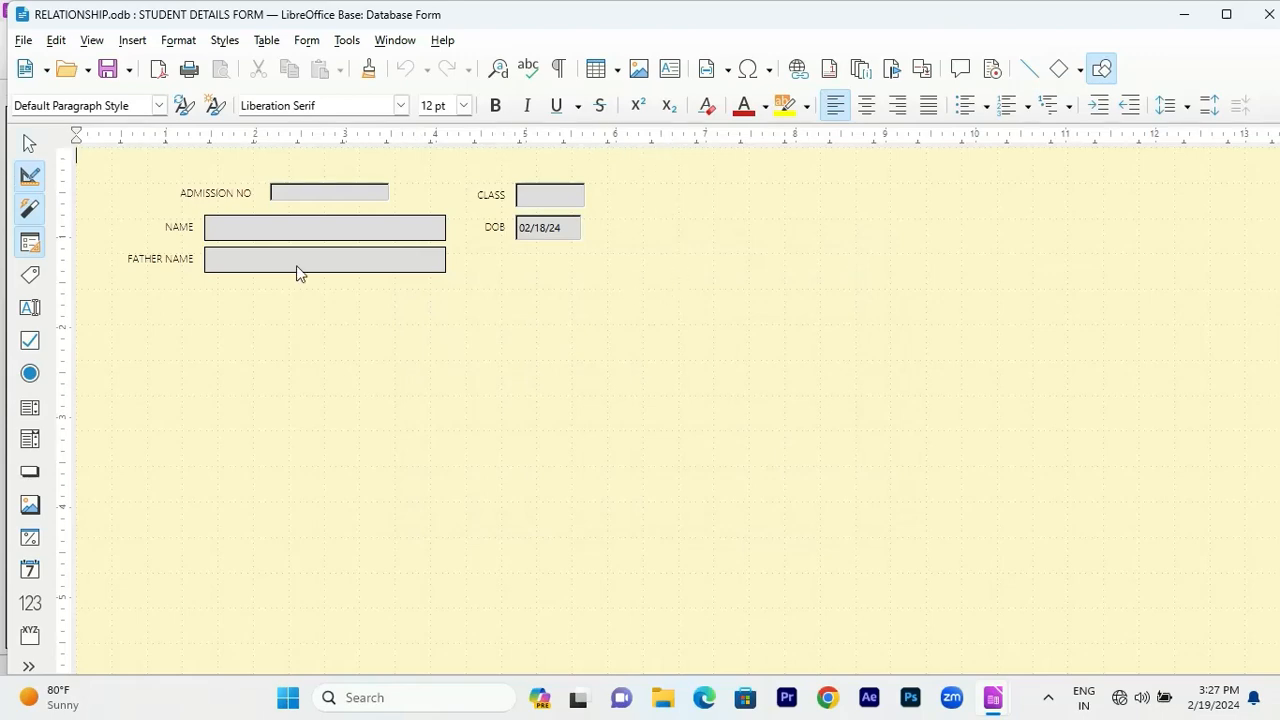
left_click(30, 175)
Open the form's page style settings and examine the available paper formats, keeping A4.
right_click(899, 296)
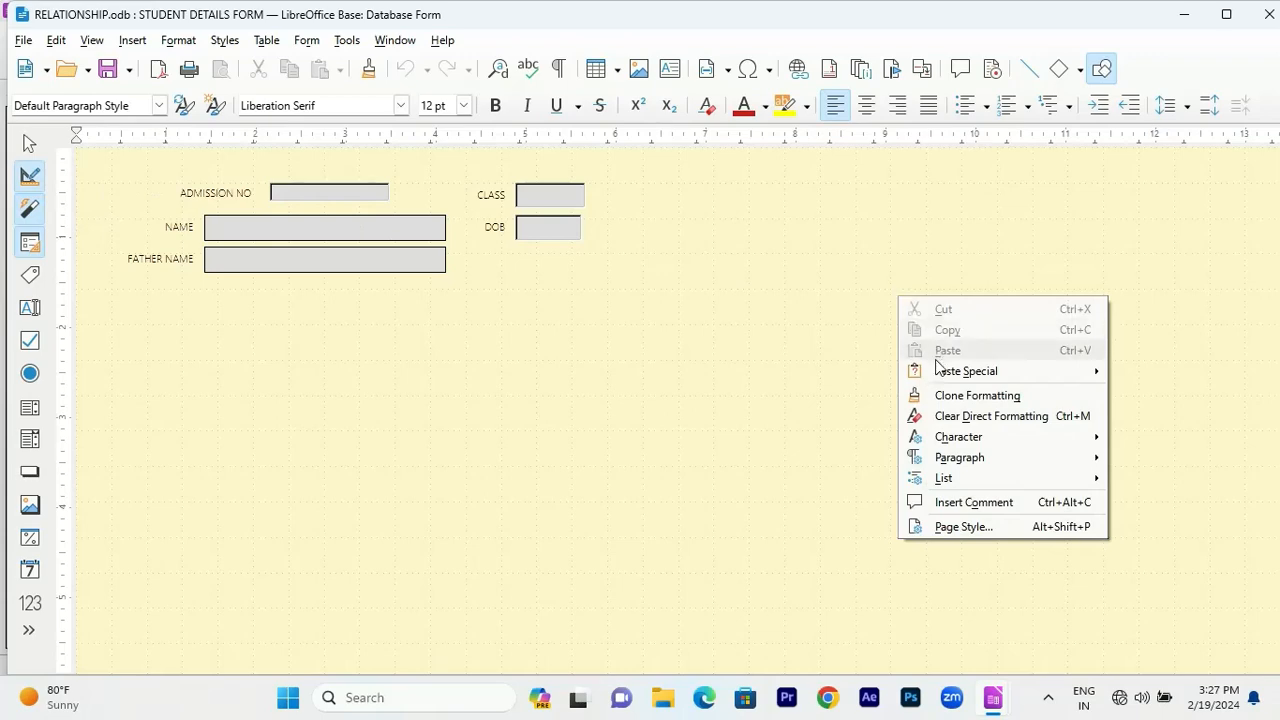
left_click(951, 540)
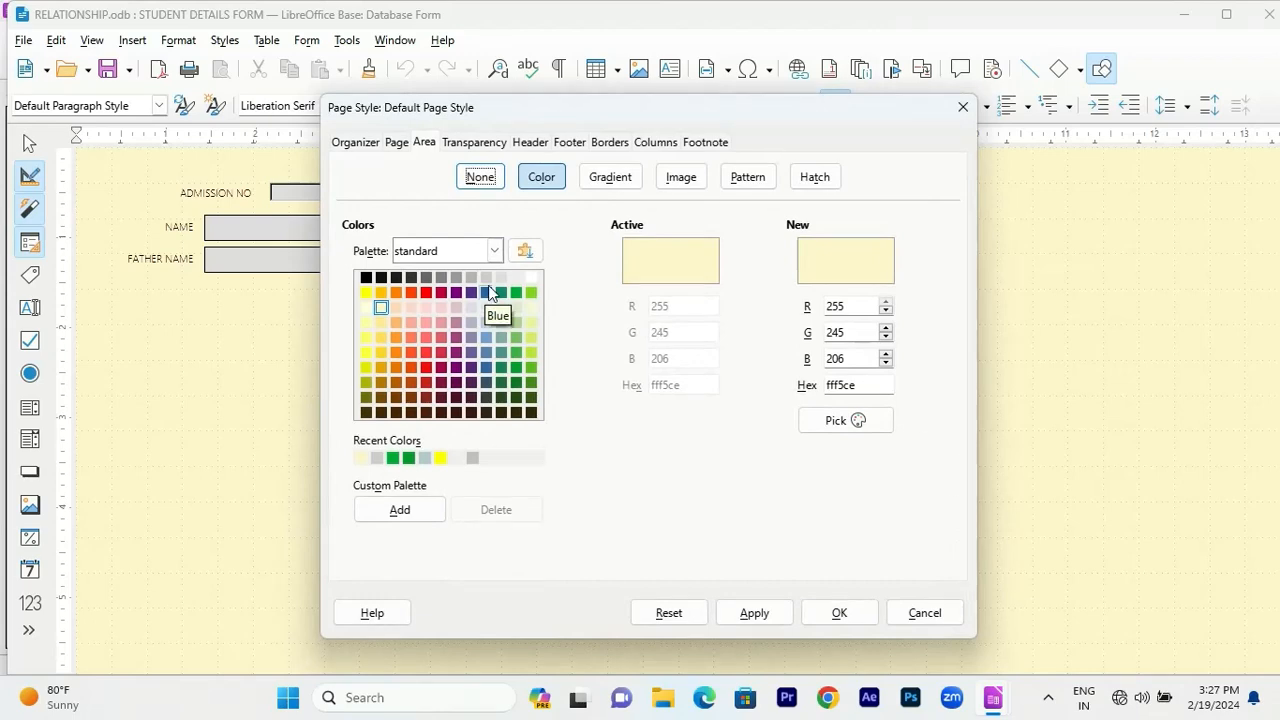
left_click(364, 148)
left_click(394, 144)
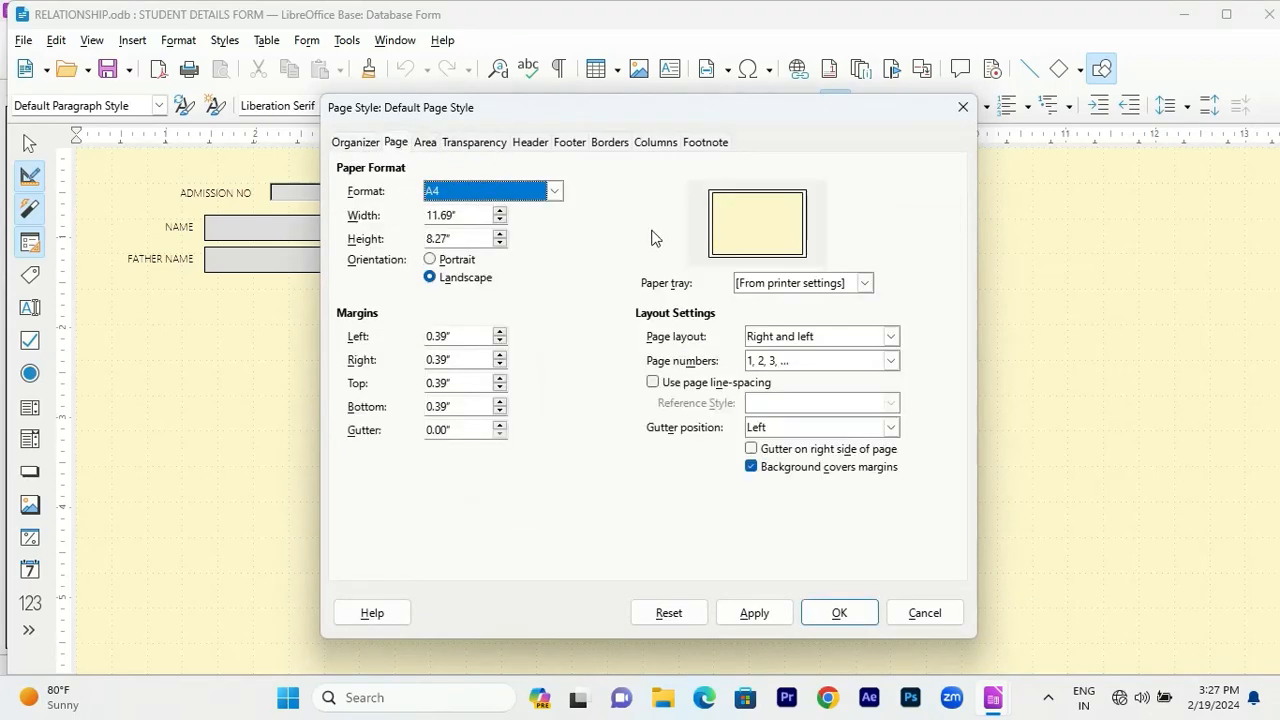
left_click(530, 192)
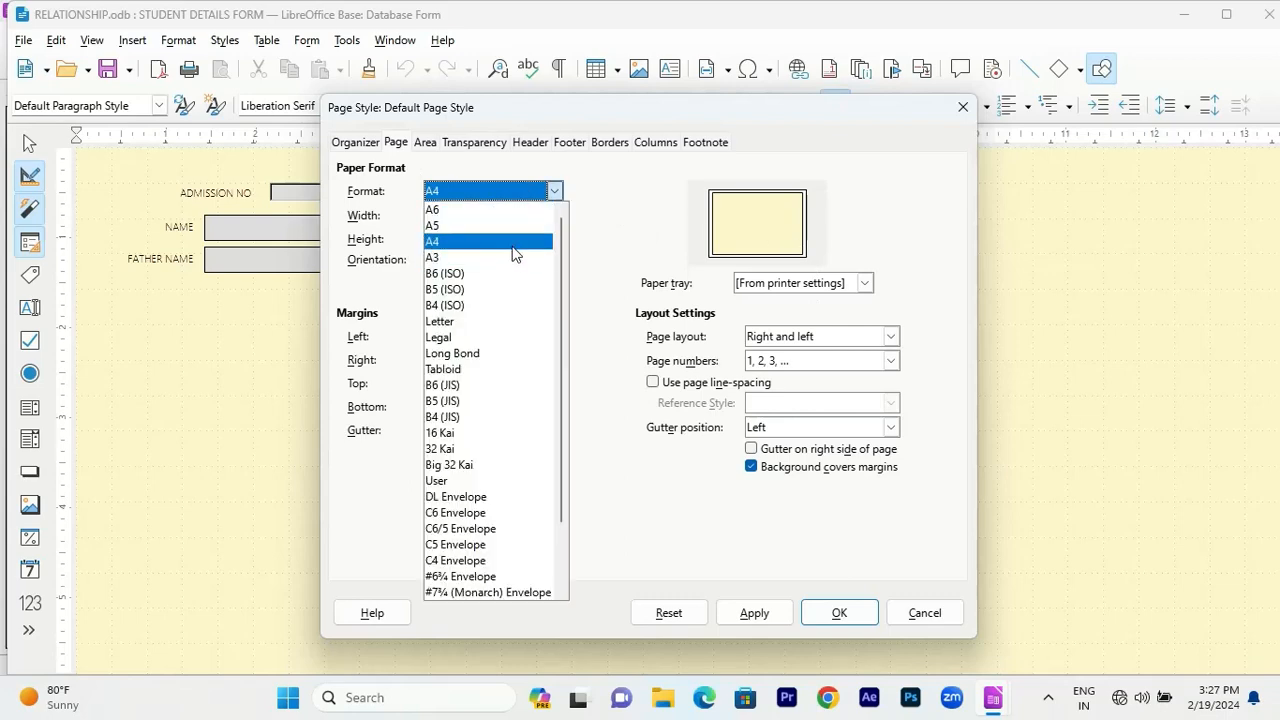
left_click(551, 192)
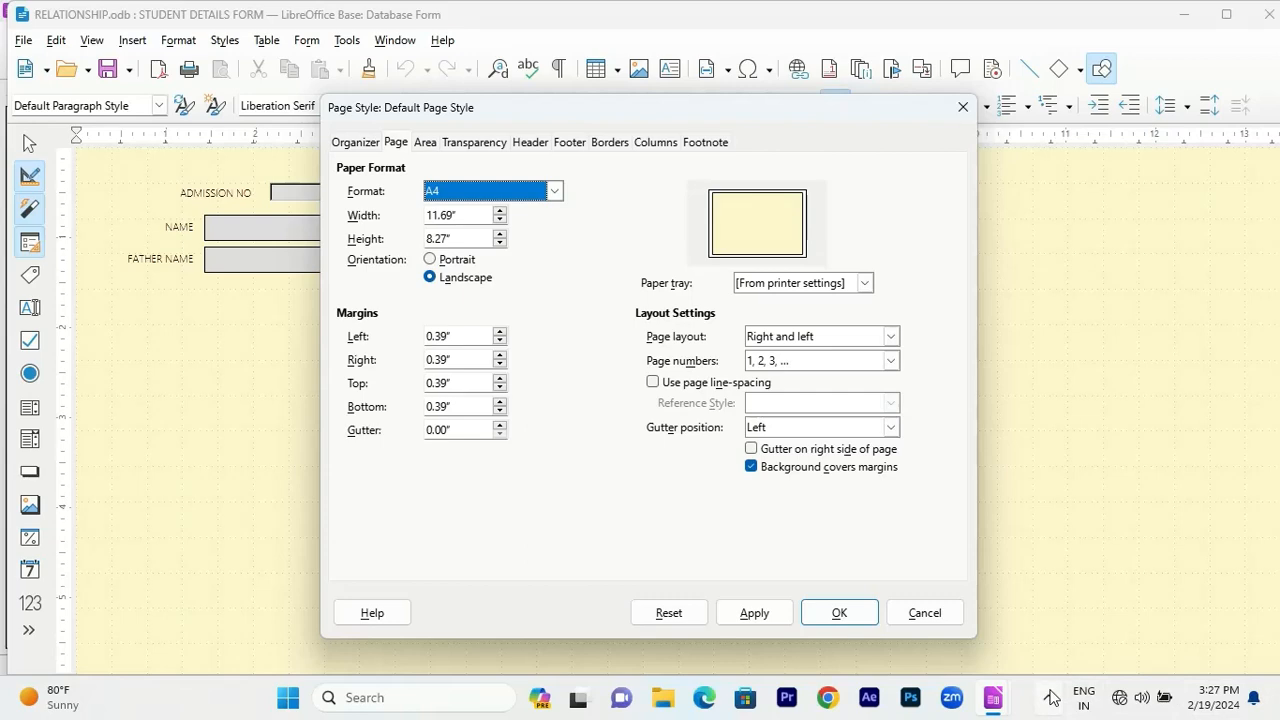
Set the form page's background to the solid colour b3cac7 and apply it.
left_click(424, 144)
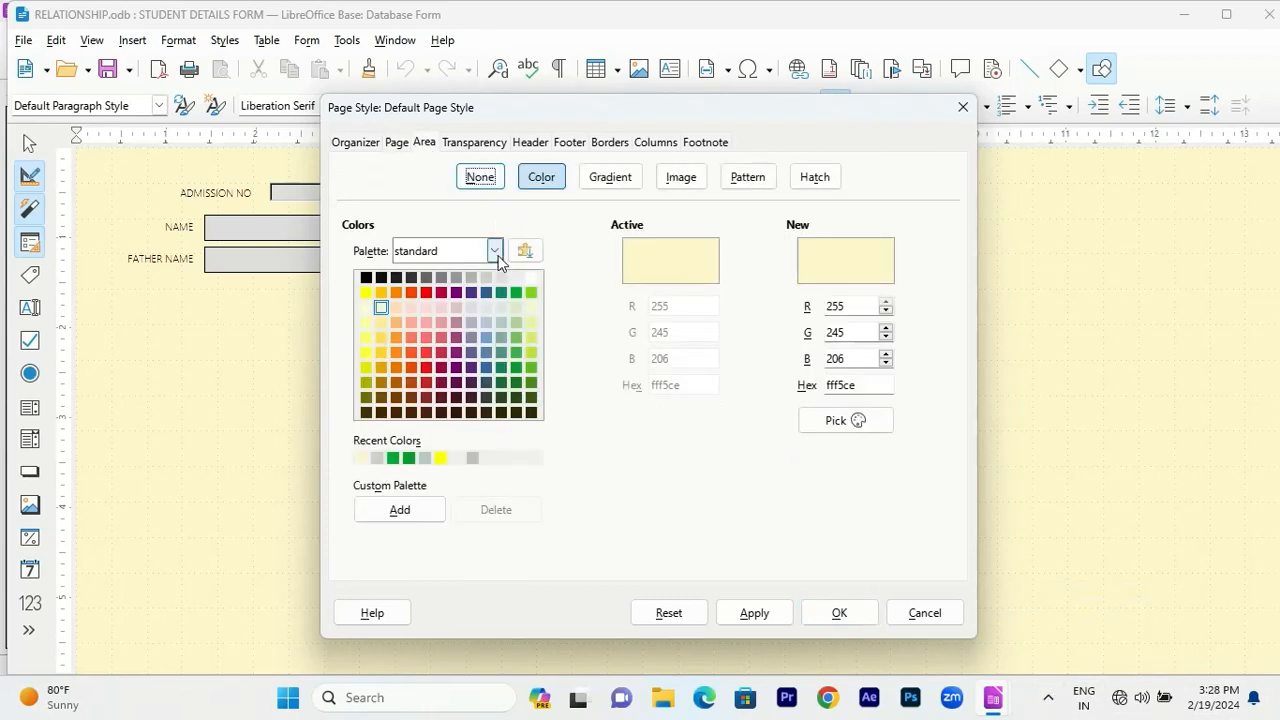
left_click(501, 322)
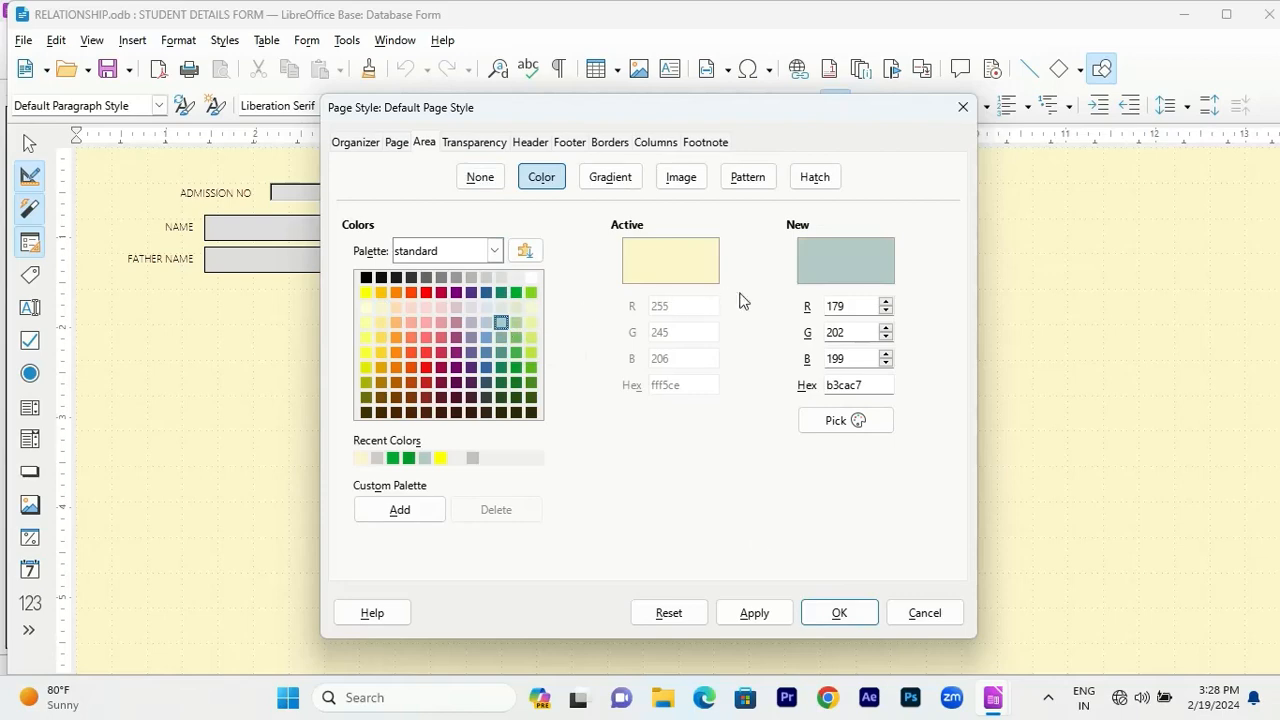
left_click(776, 615)
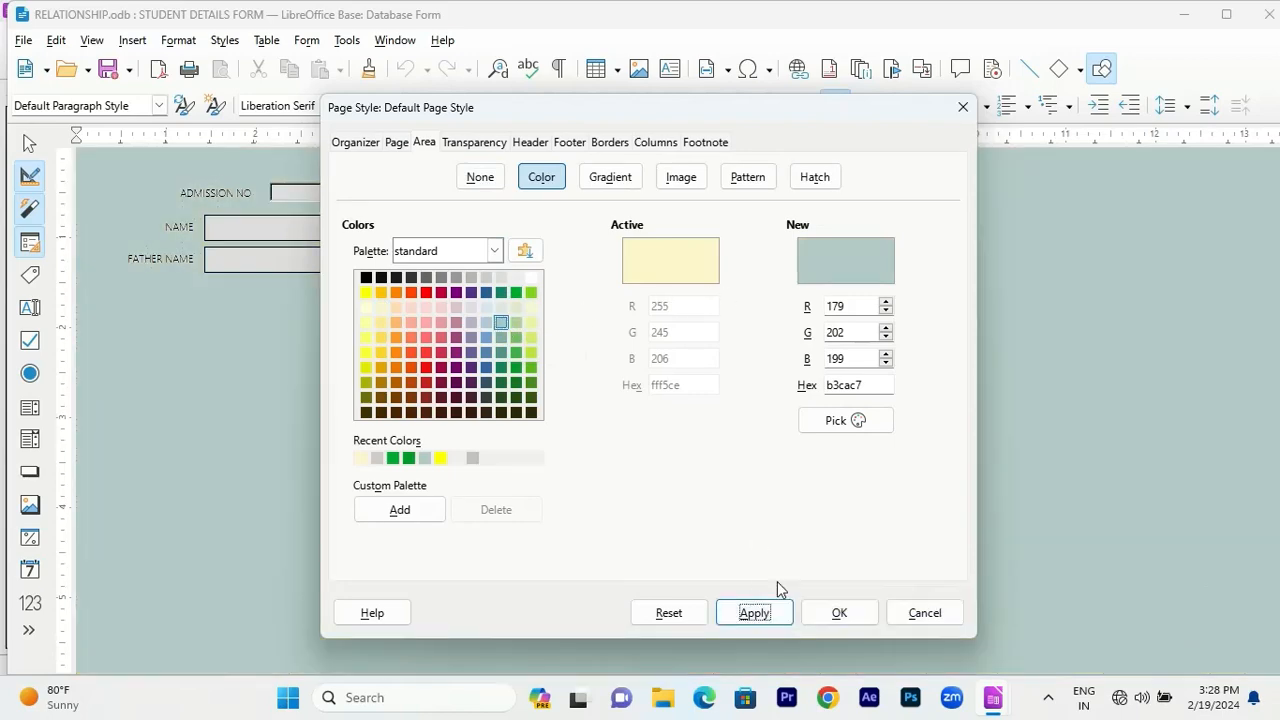
Apply a linear gradient background from Light Blue 3 to Light Blue 4 to the form page.
left_click(610, 177)
left_click(477, 270)
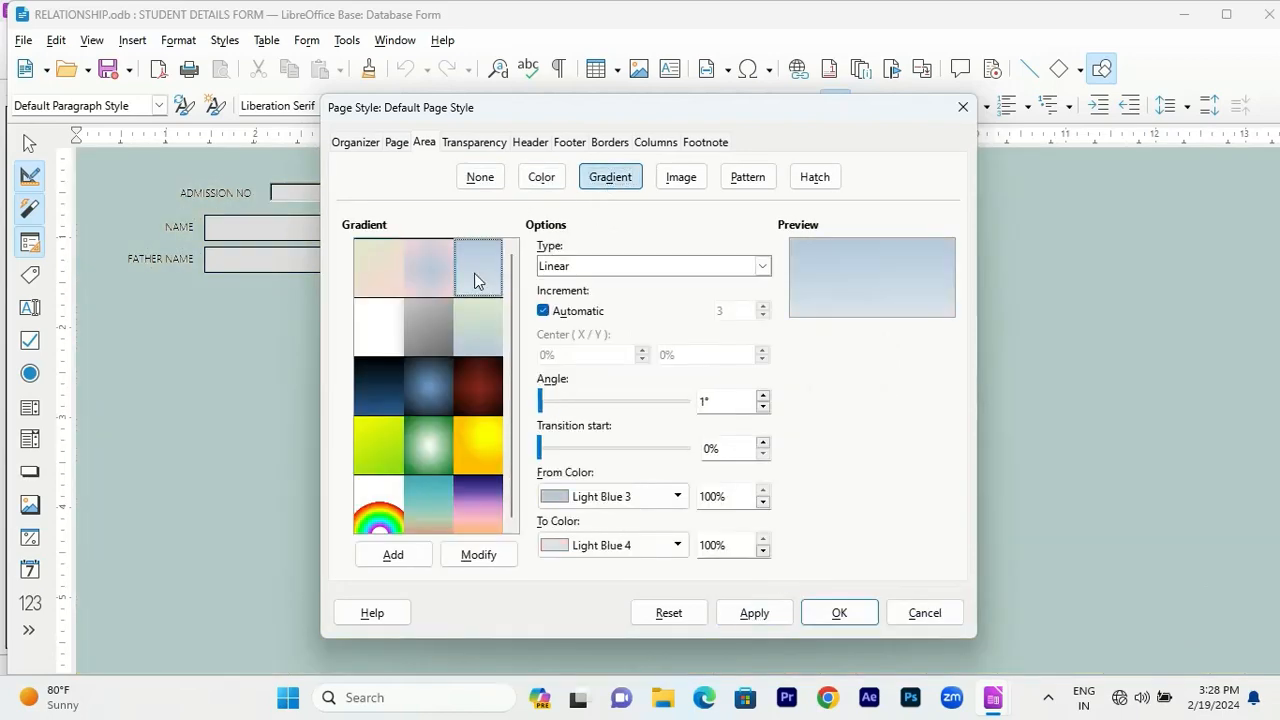
left_click(752, 620)
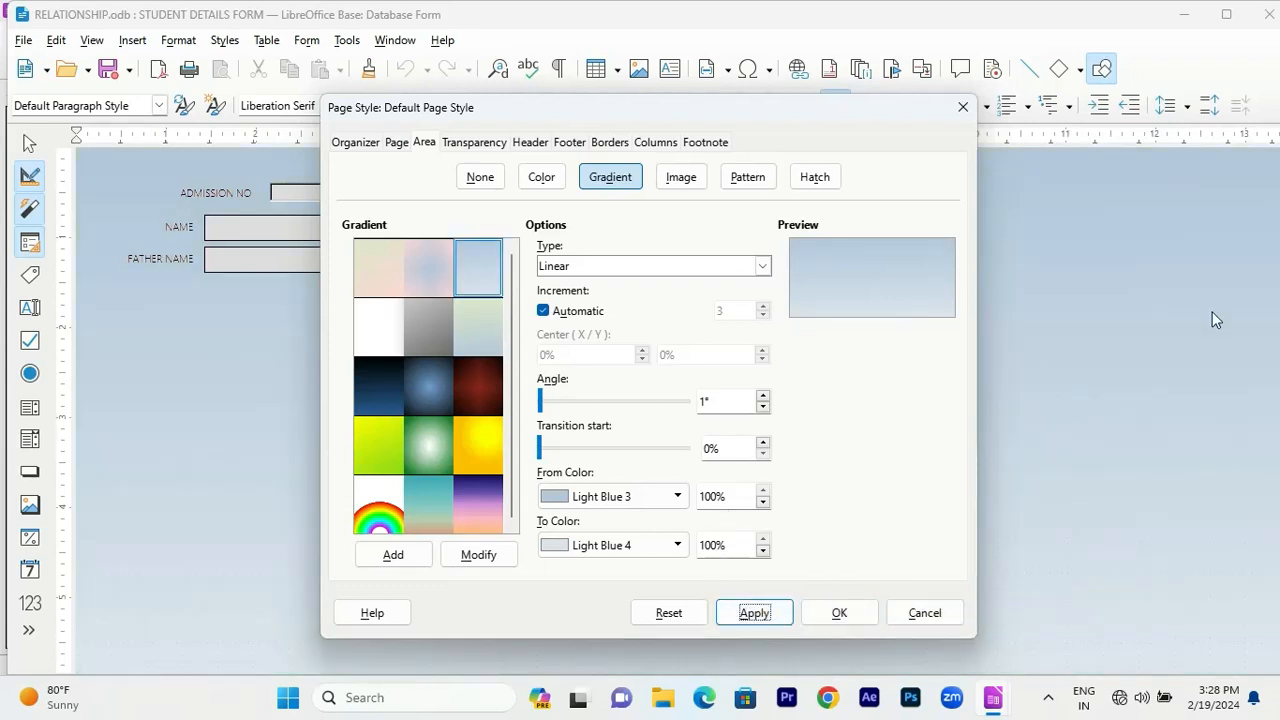
Turn on uniform transparency for the page background and set it to 43%.
left_click(474, 142)
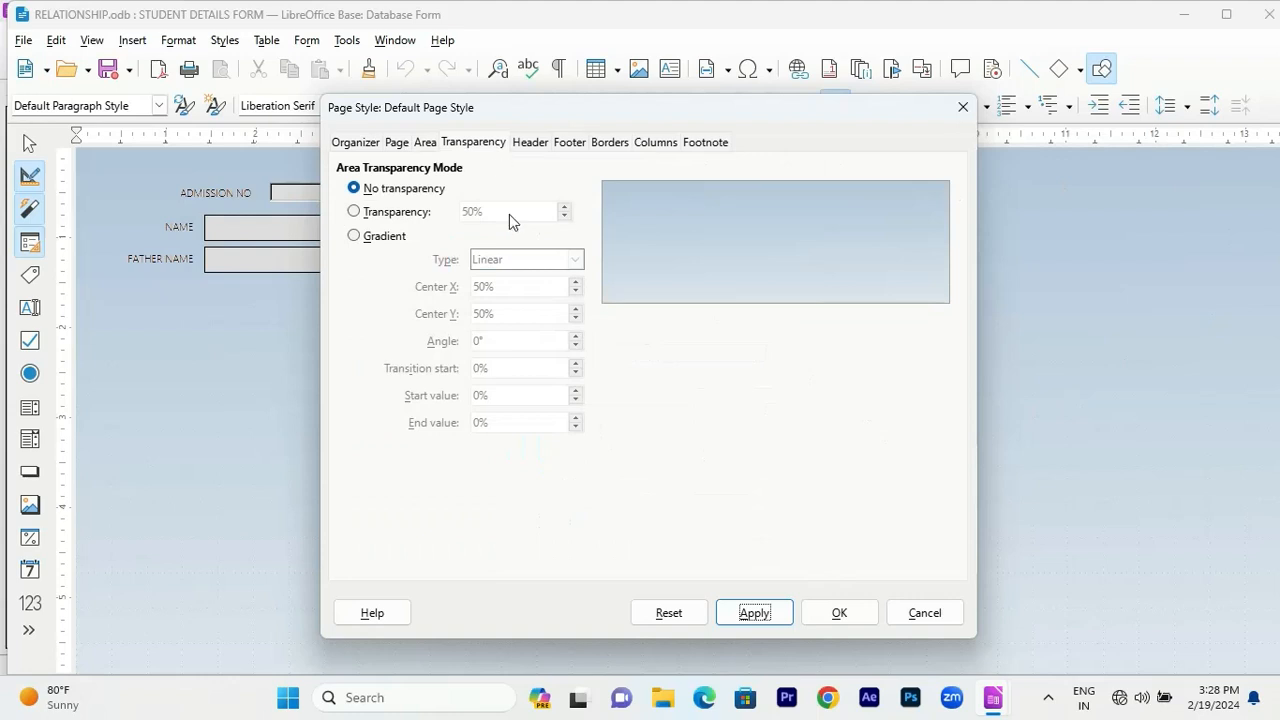
left_click(405, 213)
left_click(563, 207)
left_click(563, 207)
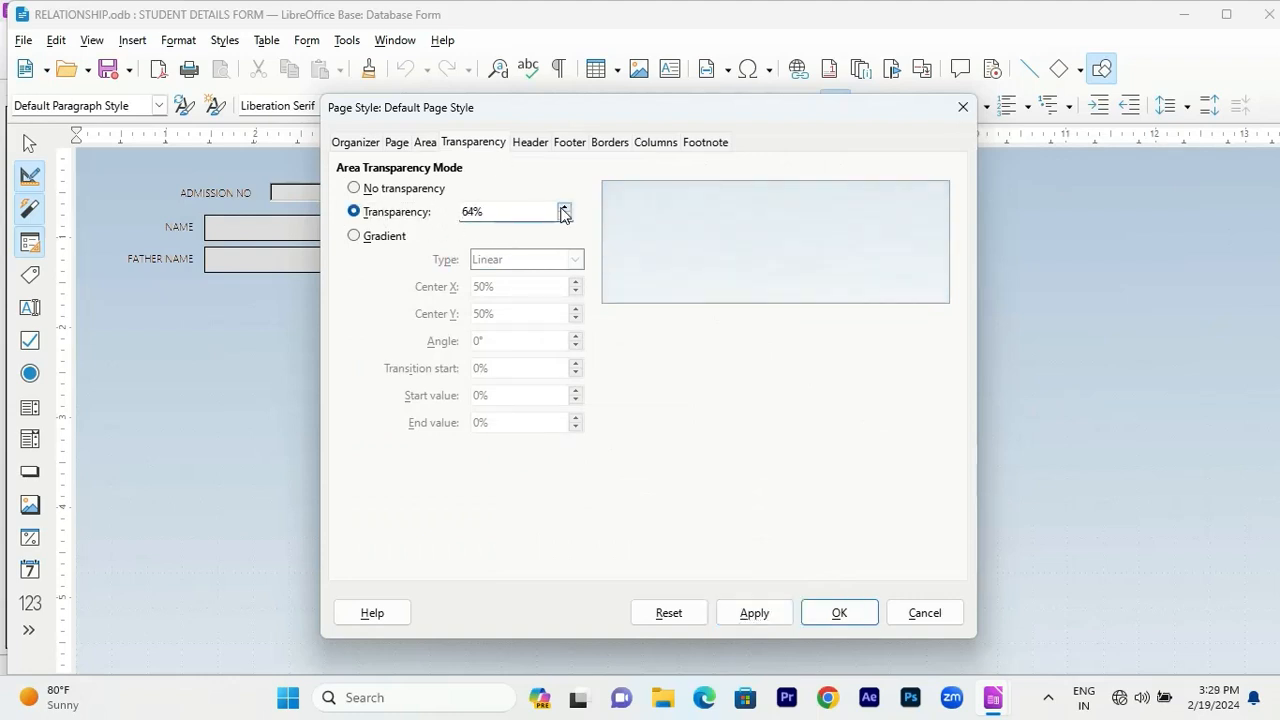
left_click(565, 217)
left_click(565, 218)
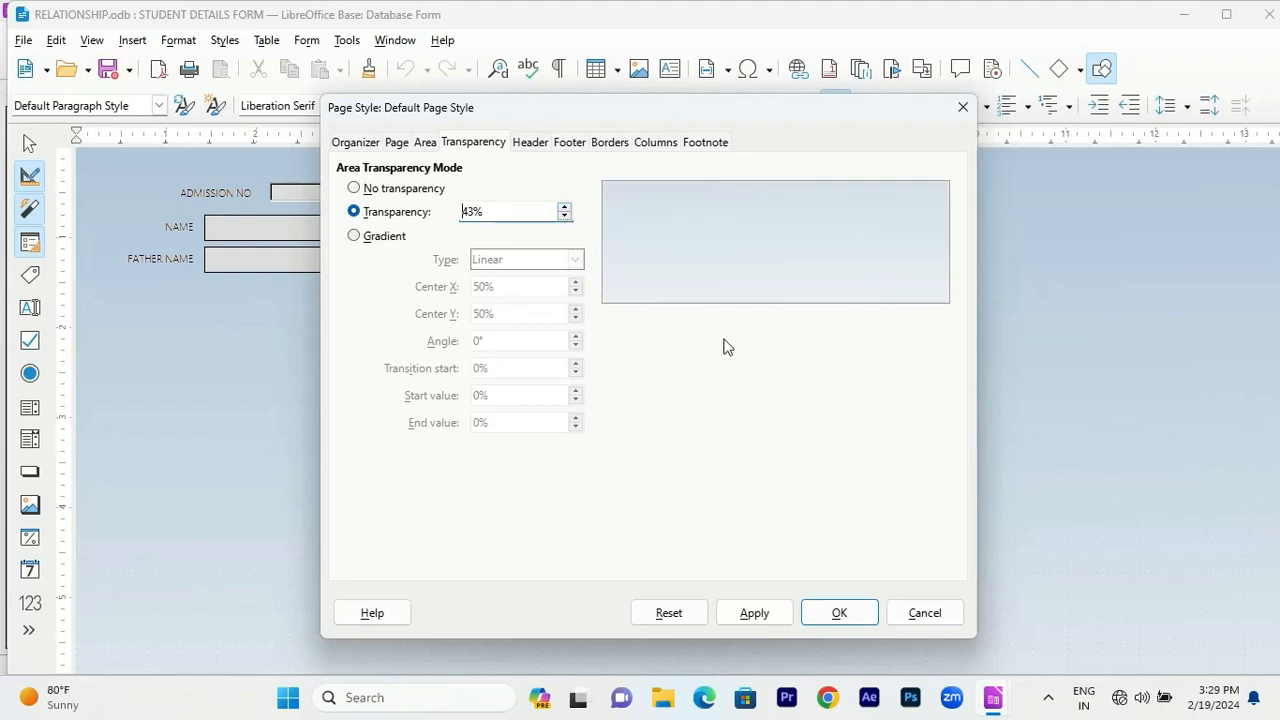
Check the header and footer settings, and set the page border line to a double line in Dark Indigo 4.
left_click(522, 143)
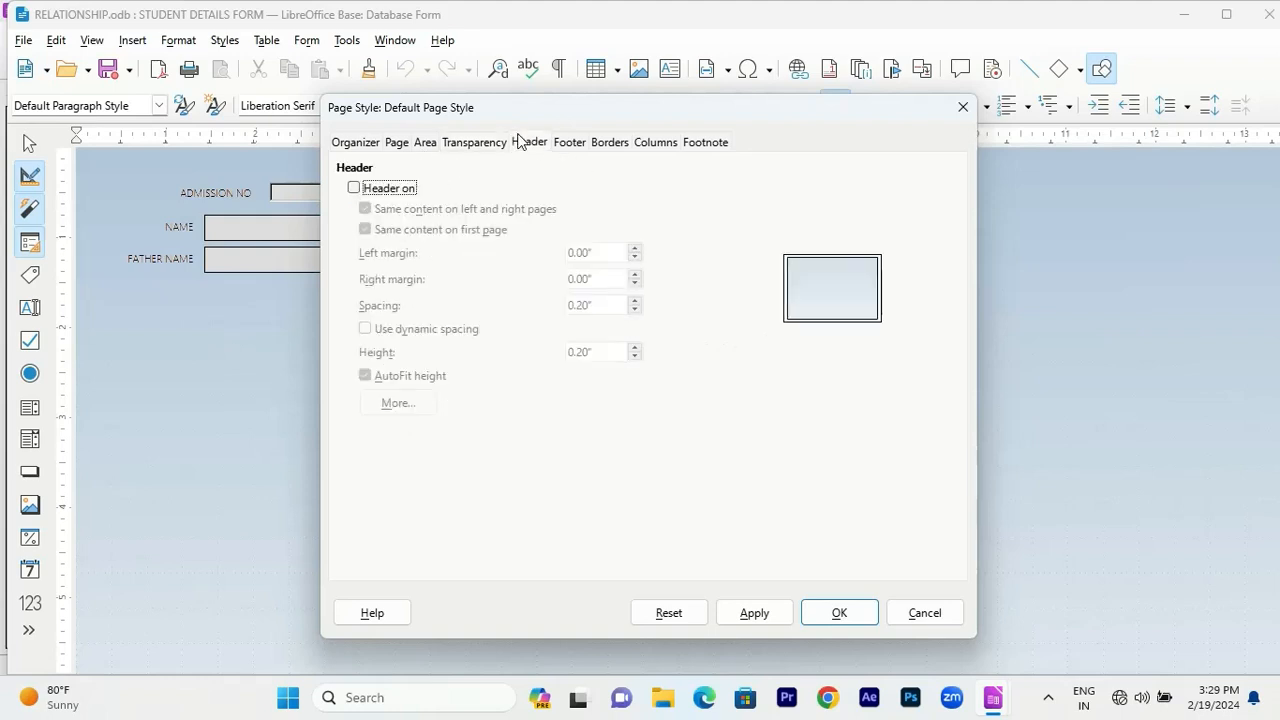
left_click(568, 143)
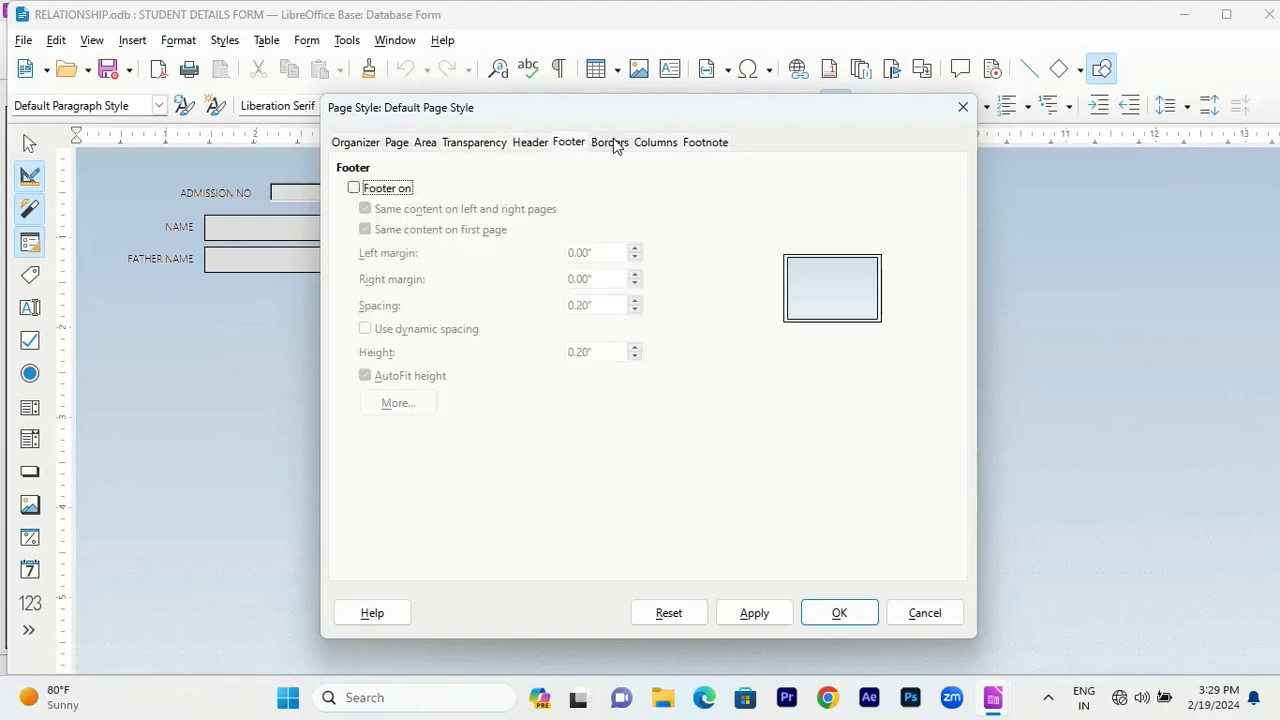
left_click(617, 146)
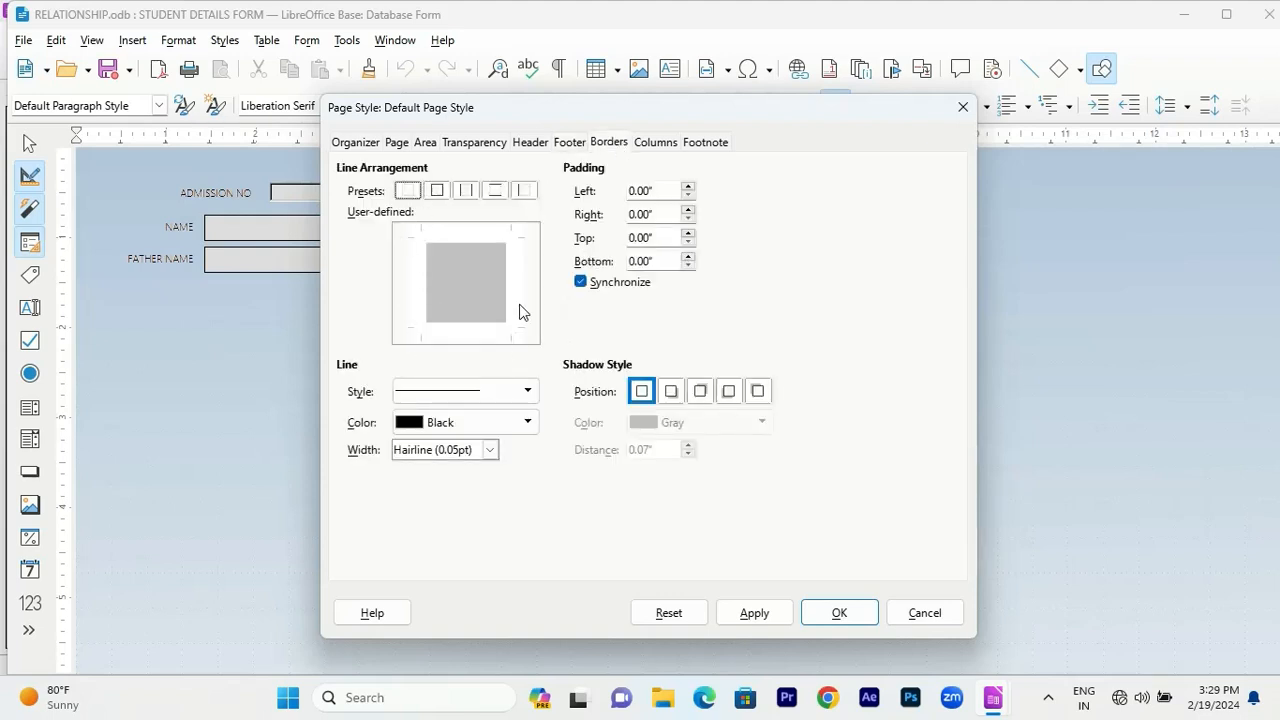
left_click(502, 400)
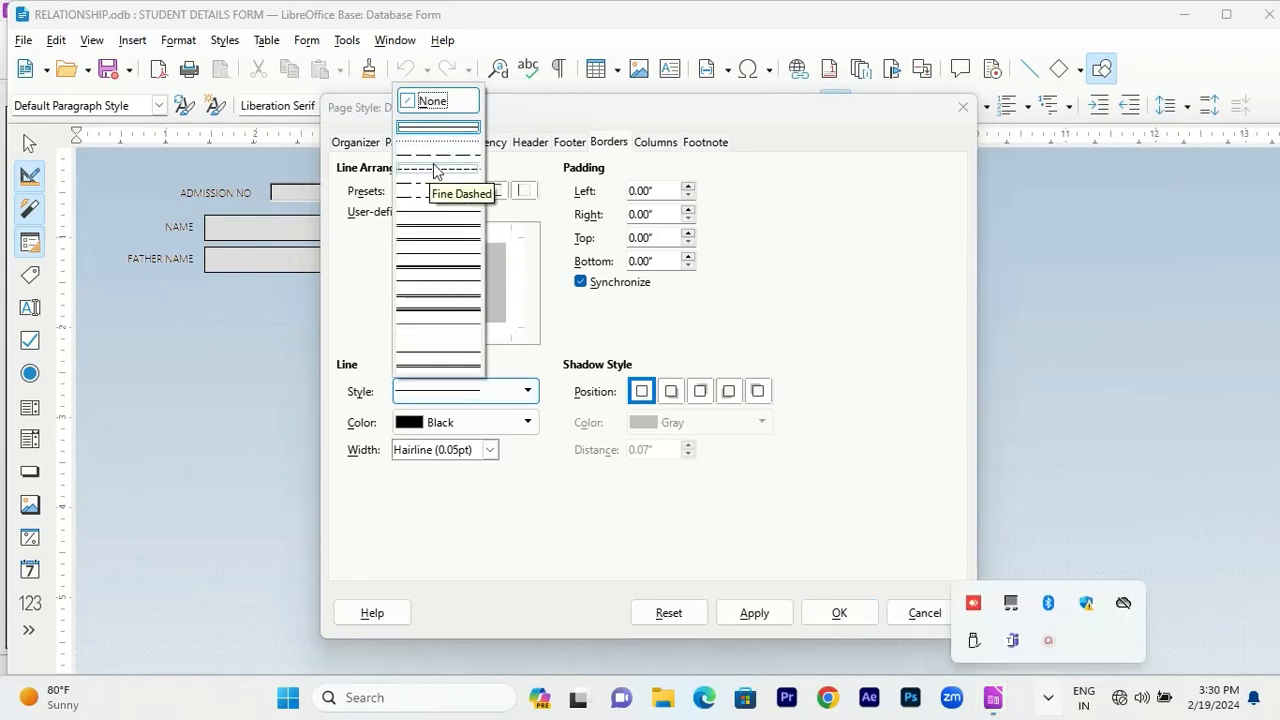
left_click(441, 112)
left_click(444, 389)
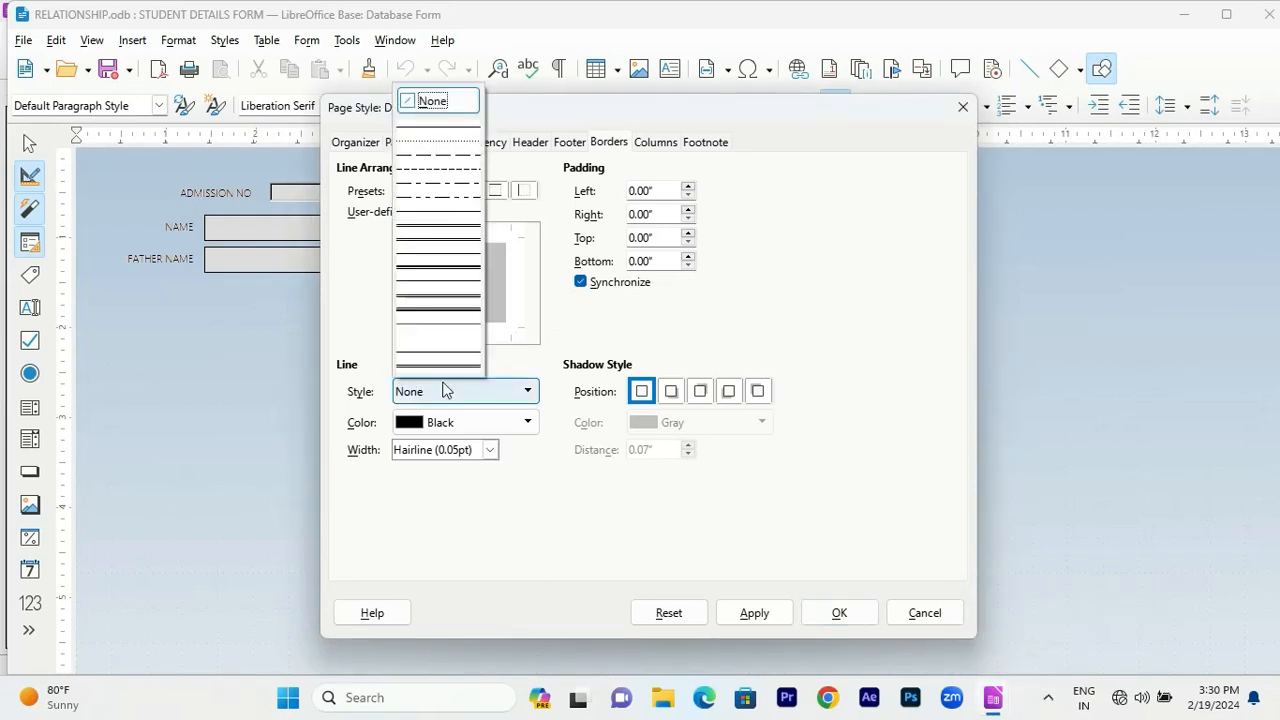
left_click(444, 268)
left_click(466, 430)
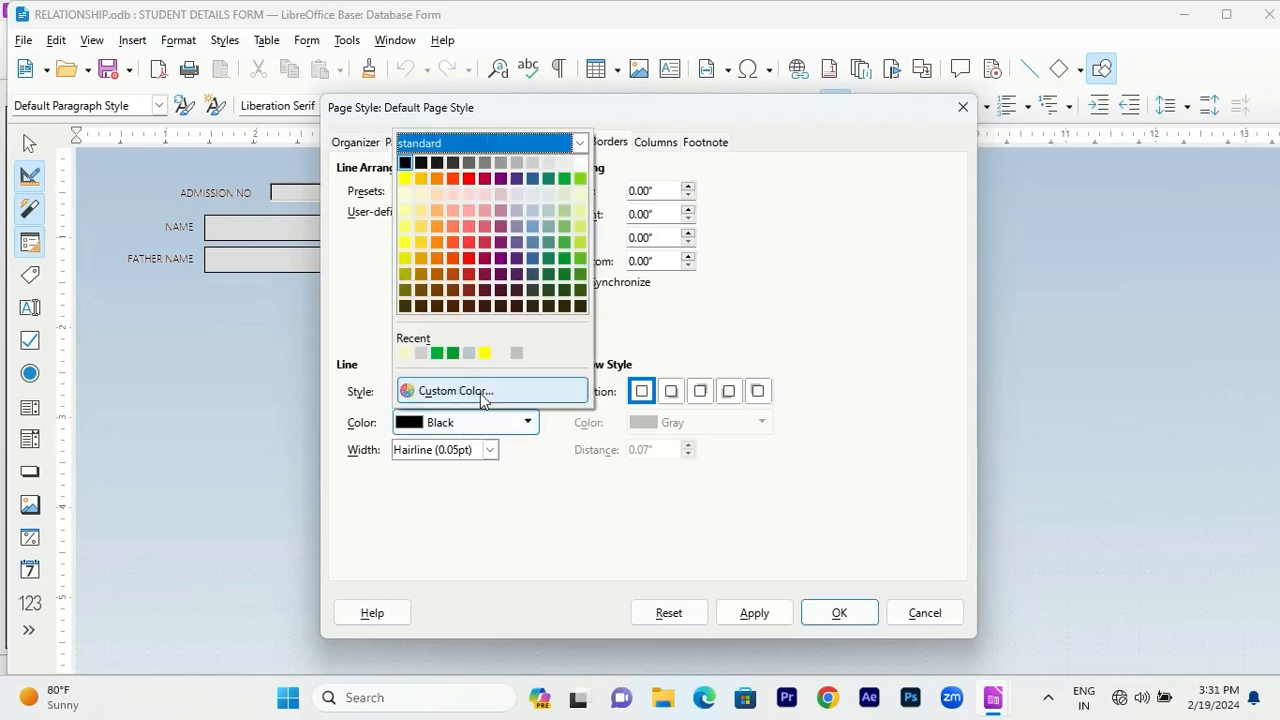
left_click(517, 306)
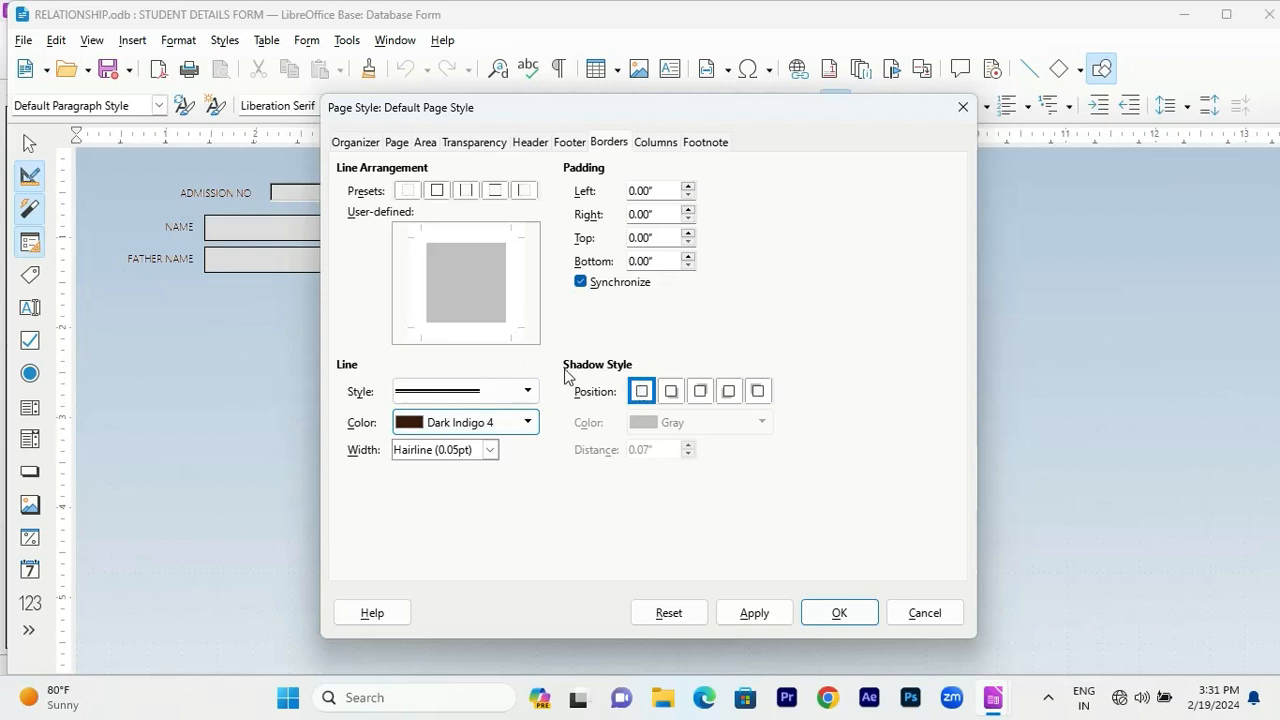
Cast the page shadow to the bottom right and apply the page style.
left_click(642, 391)
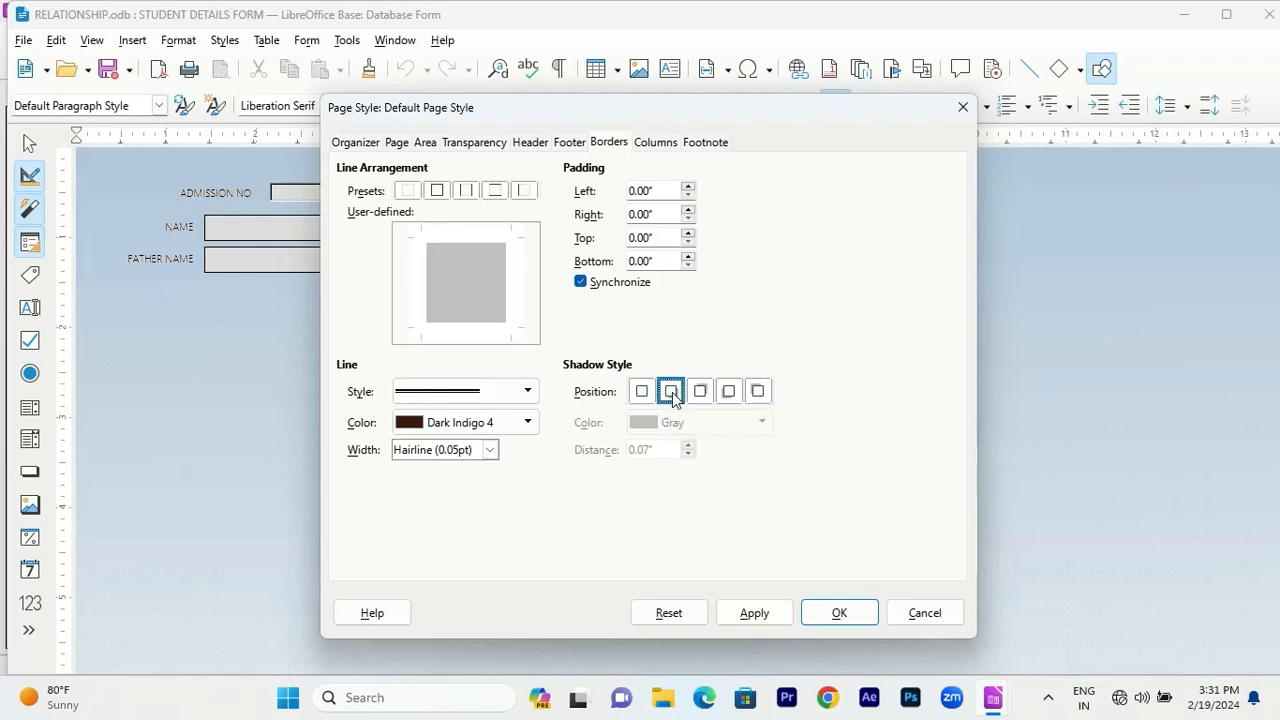
left_click(672, 392)
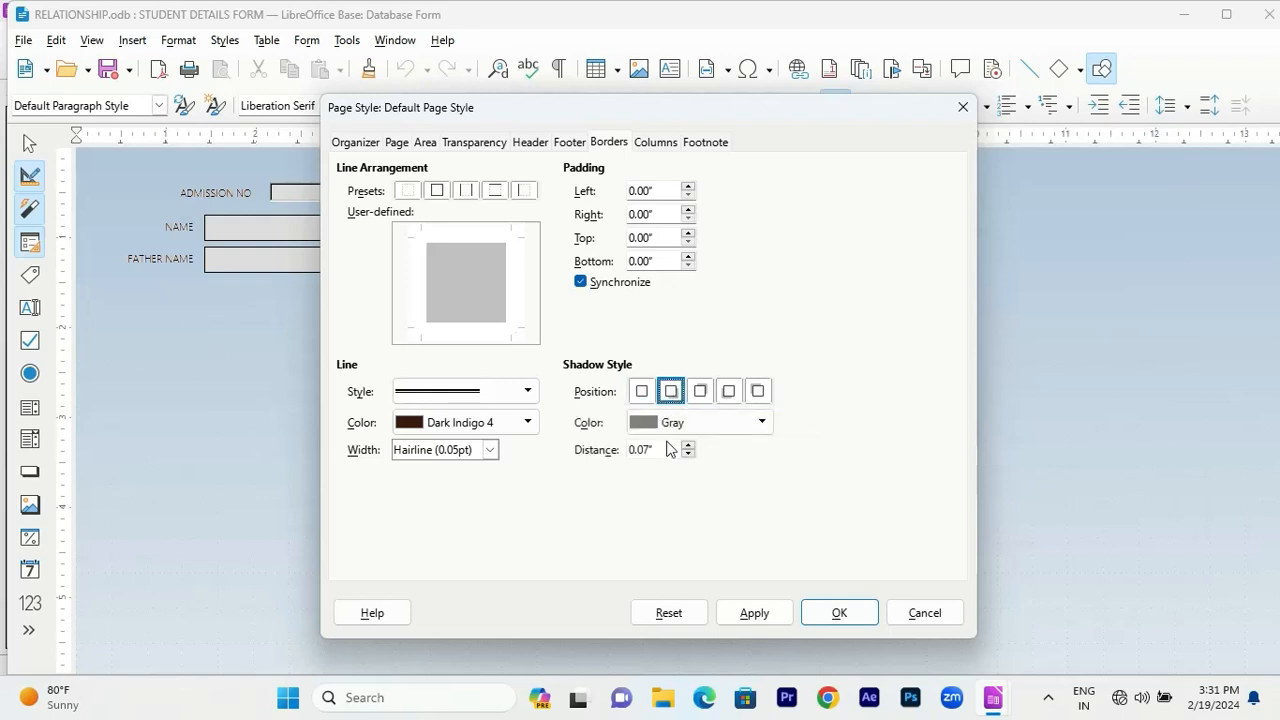
left_click(752, 613)
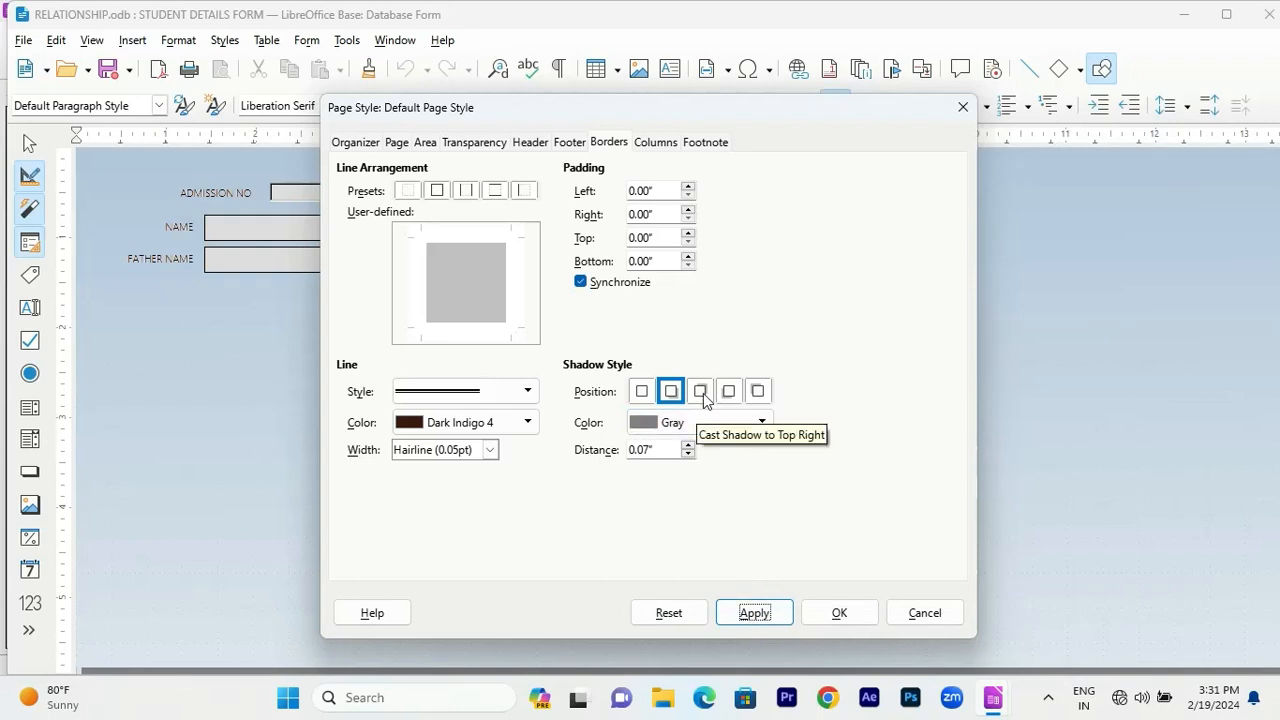
Set the page shadow colour to Dark Green 1, cast it to the top right, and apply the change.
left_click(690, 422)
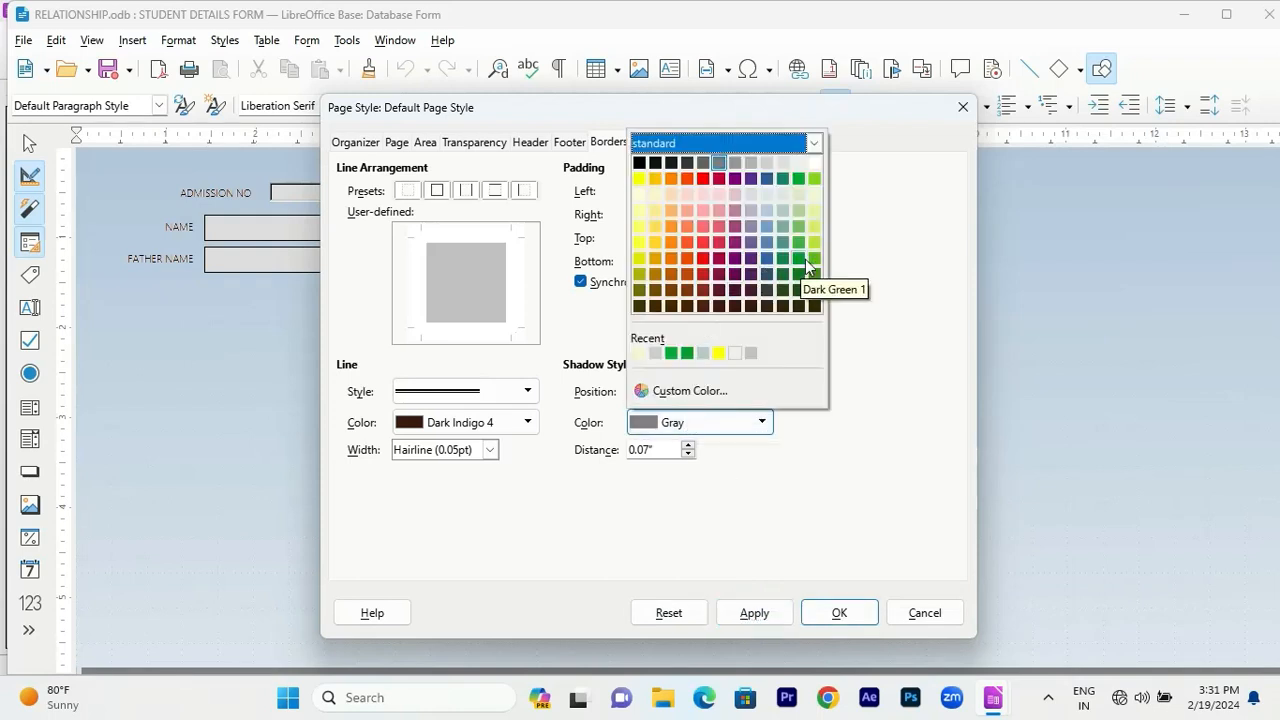
left_click(803, 261)
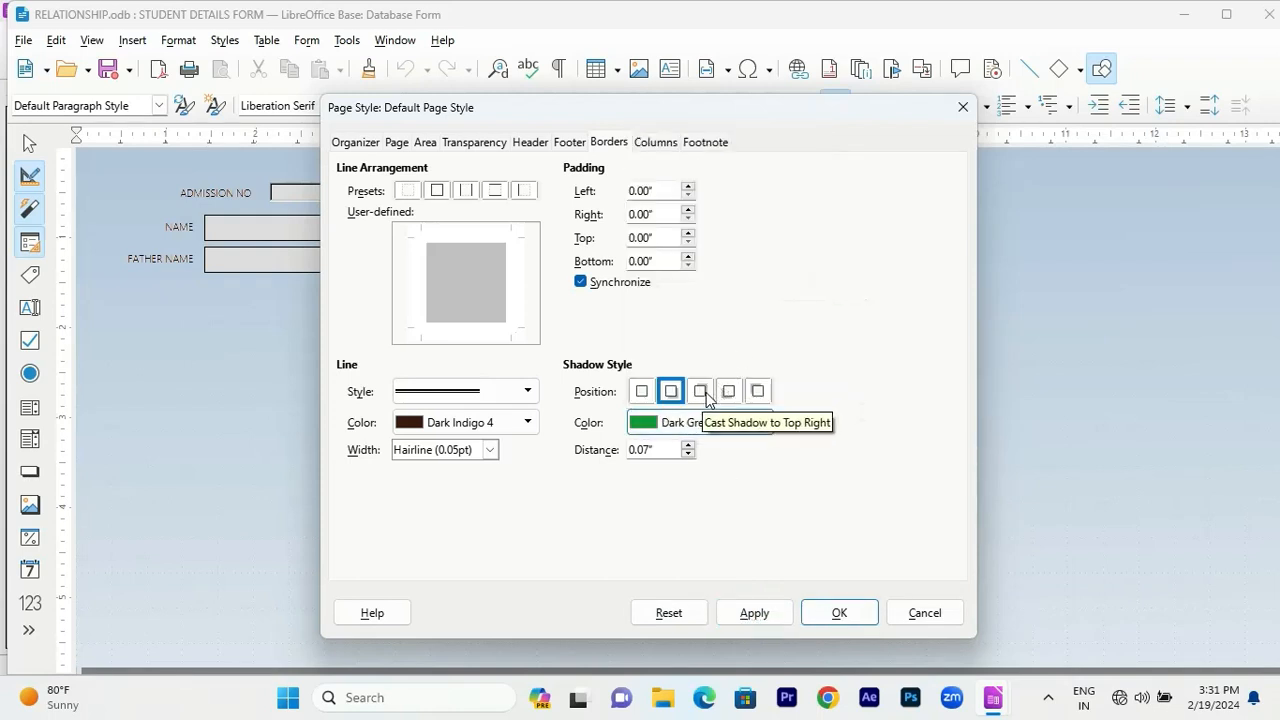
left_click(700, 391)
left_click(756, 614)
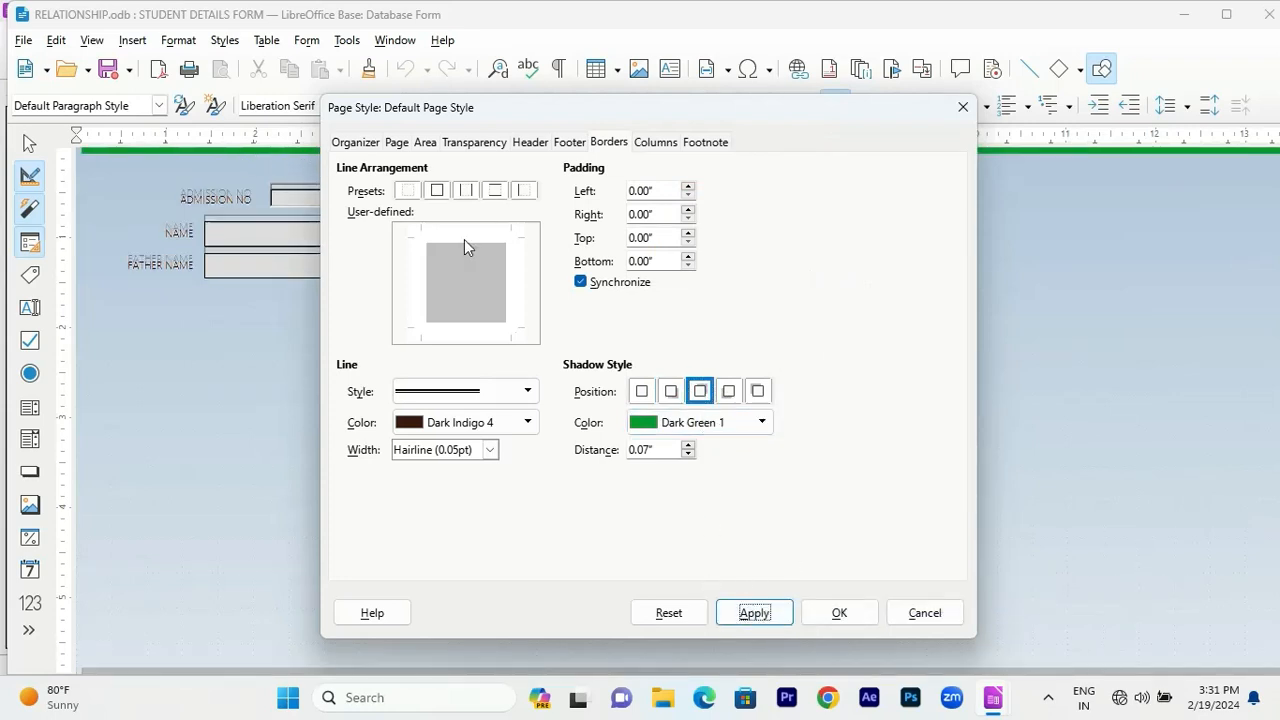
Try the page shadow at the bottom left and at the top left, applying each position.
left_click(727, 395)
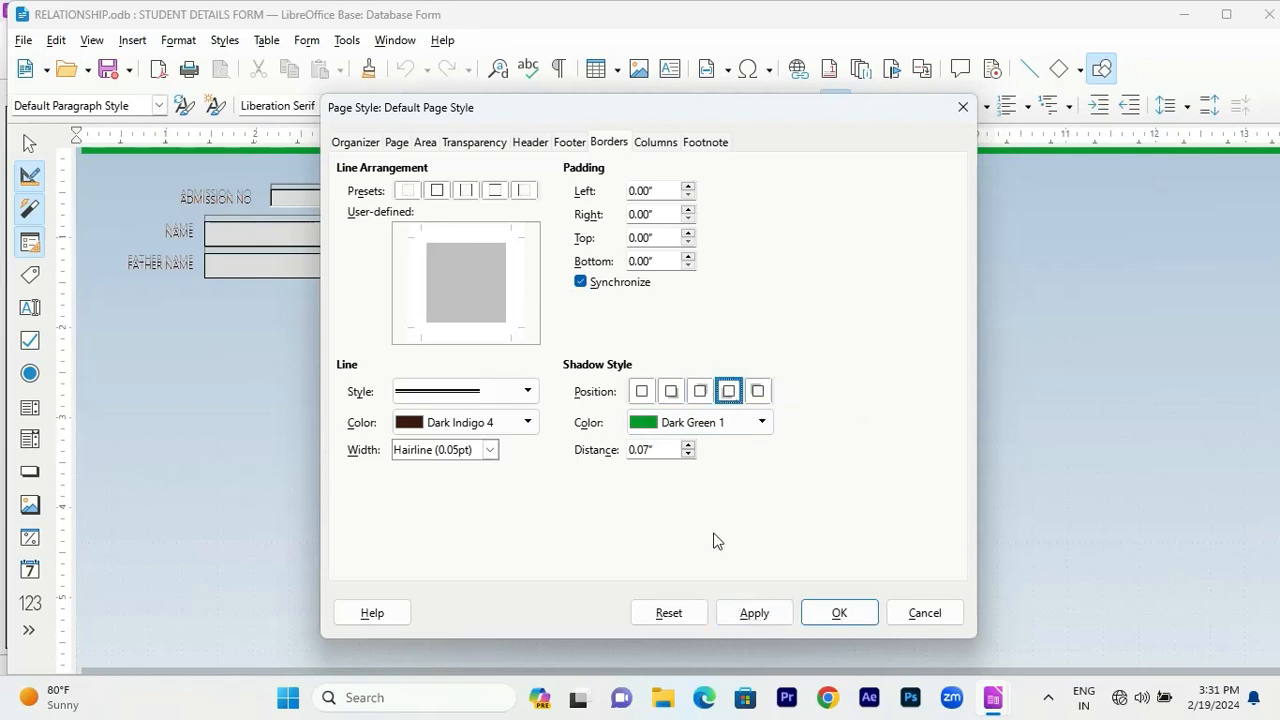
left_click(735, 610)
left_click(758, 393)
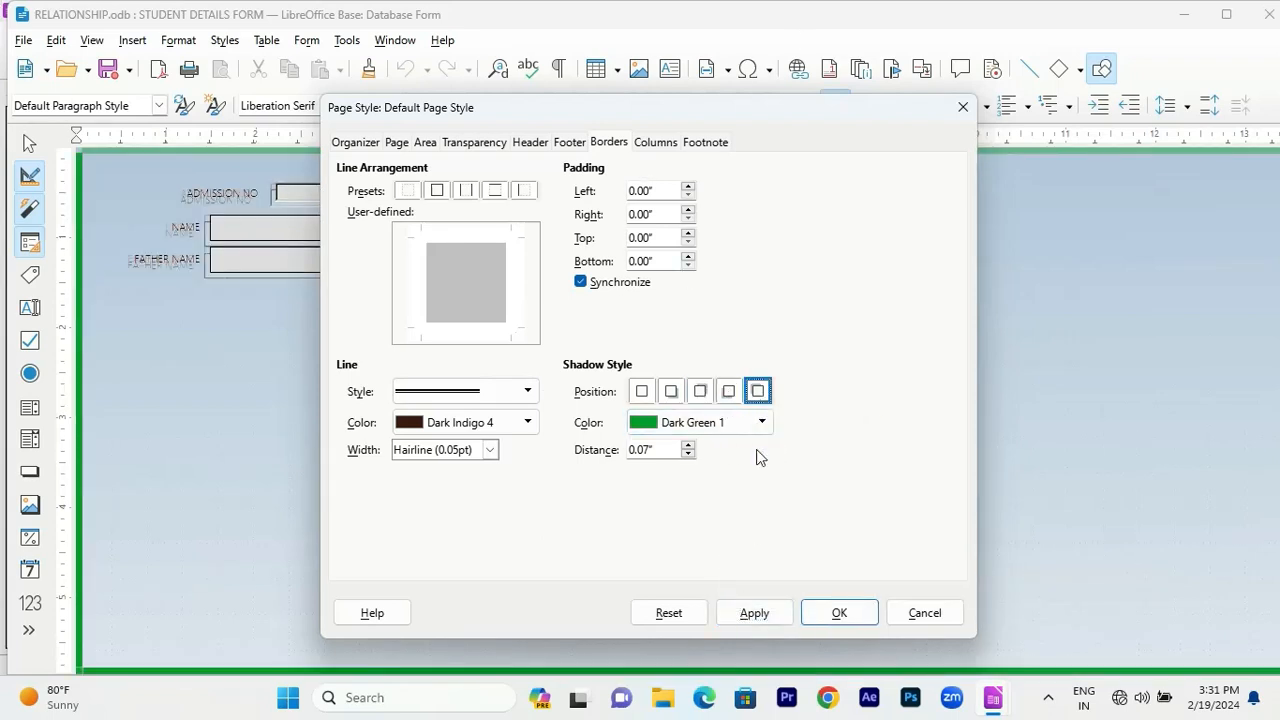
left_click(775, 614)
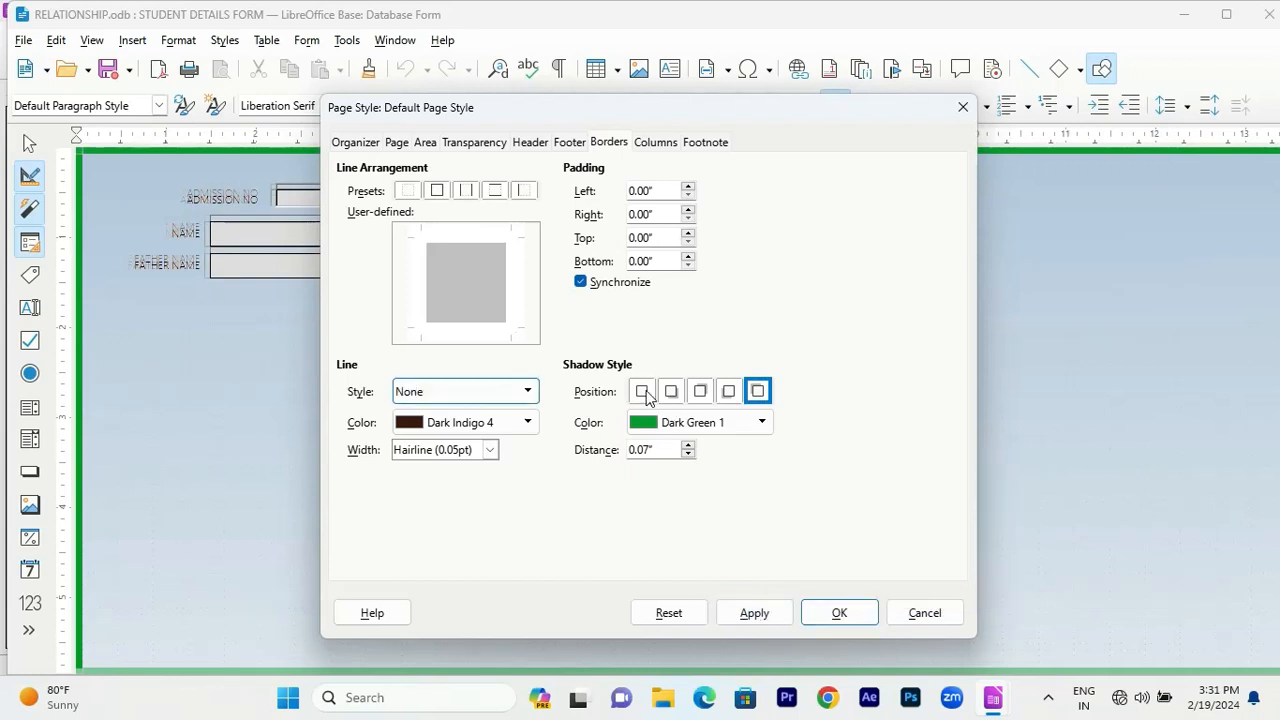
Remove the page shadow and apply the page style.
left_click(645, 394)
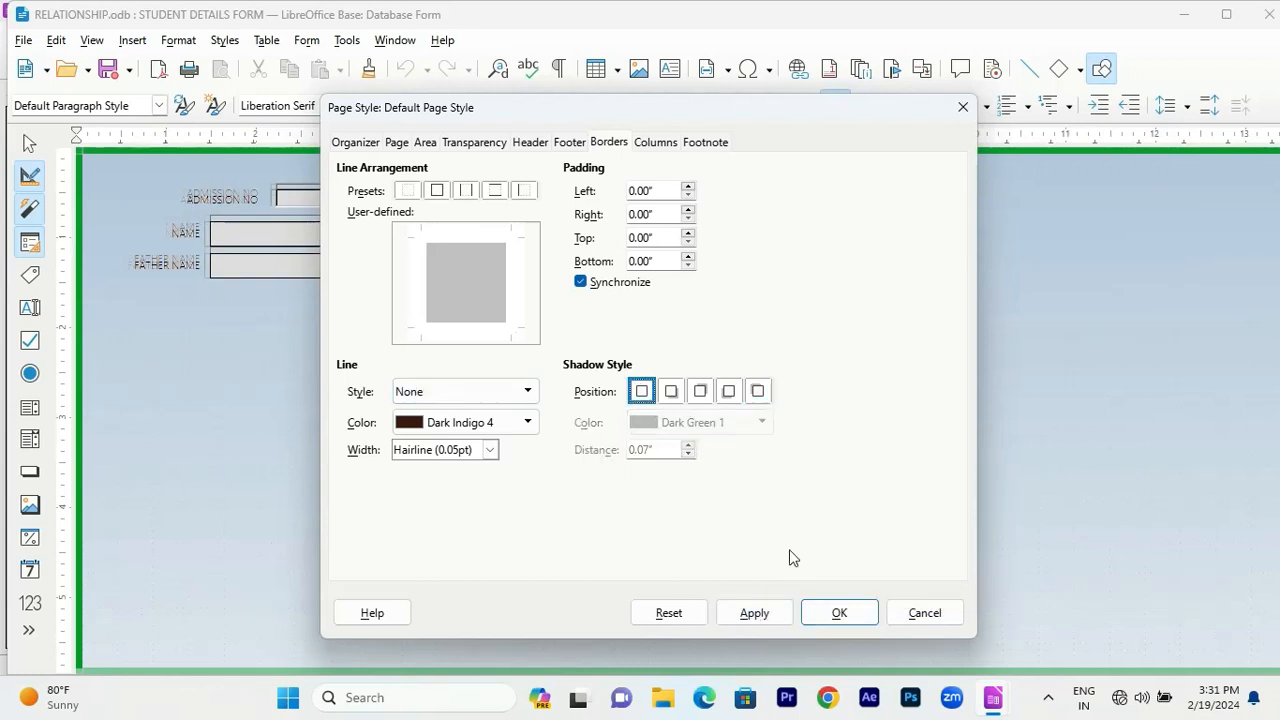
left_click(780, 614)
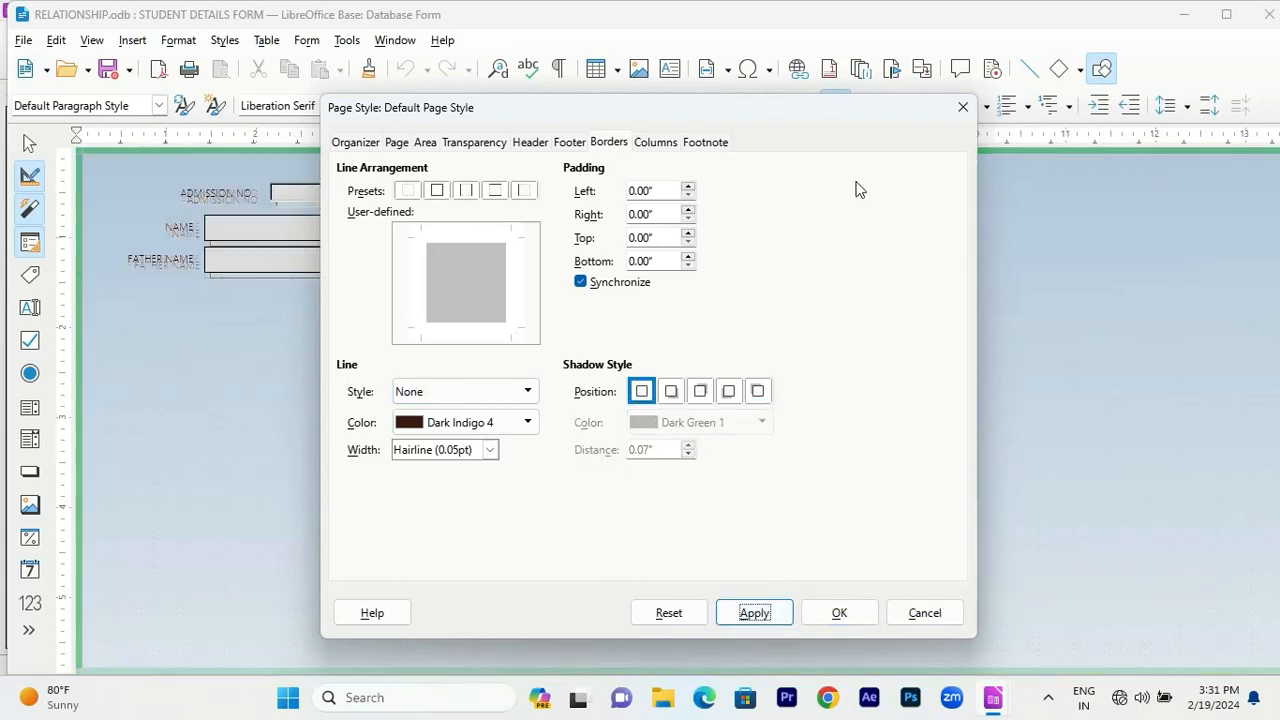
left_click(864, 614)
Clear the form's page background by setting the page style's area fill to None, and apply it.
right_click(484, 324)
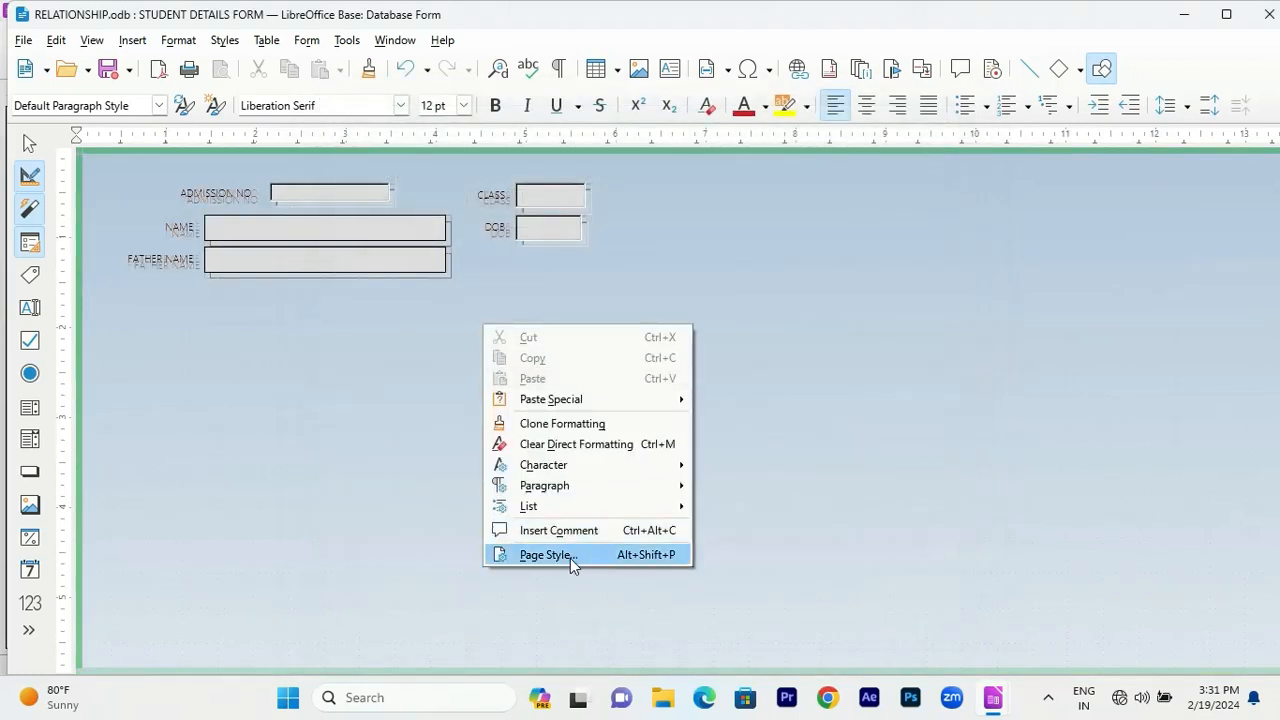
key("Escape")
left_click(253, 200)
right_click(296, 440)
left_click(345, 629)
left_click(396, 142)
left_click(426, 142)
left_click(480, 176)
left_click(754, 613)
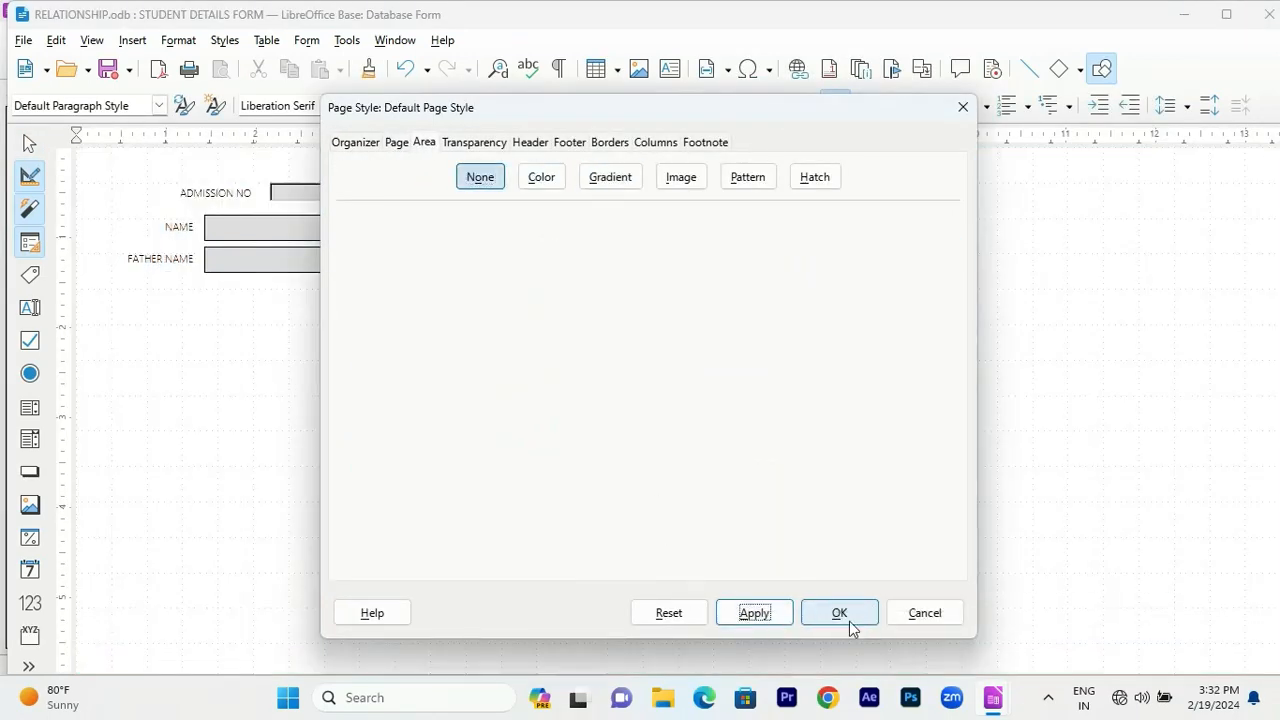
Fill the page background with the light red colour ffd7d7 and apply the page style.
left_click(396, 142)
left_click(424, 142)
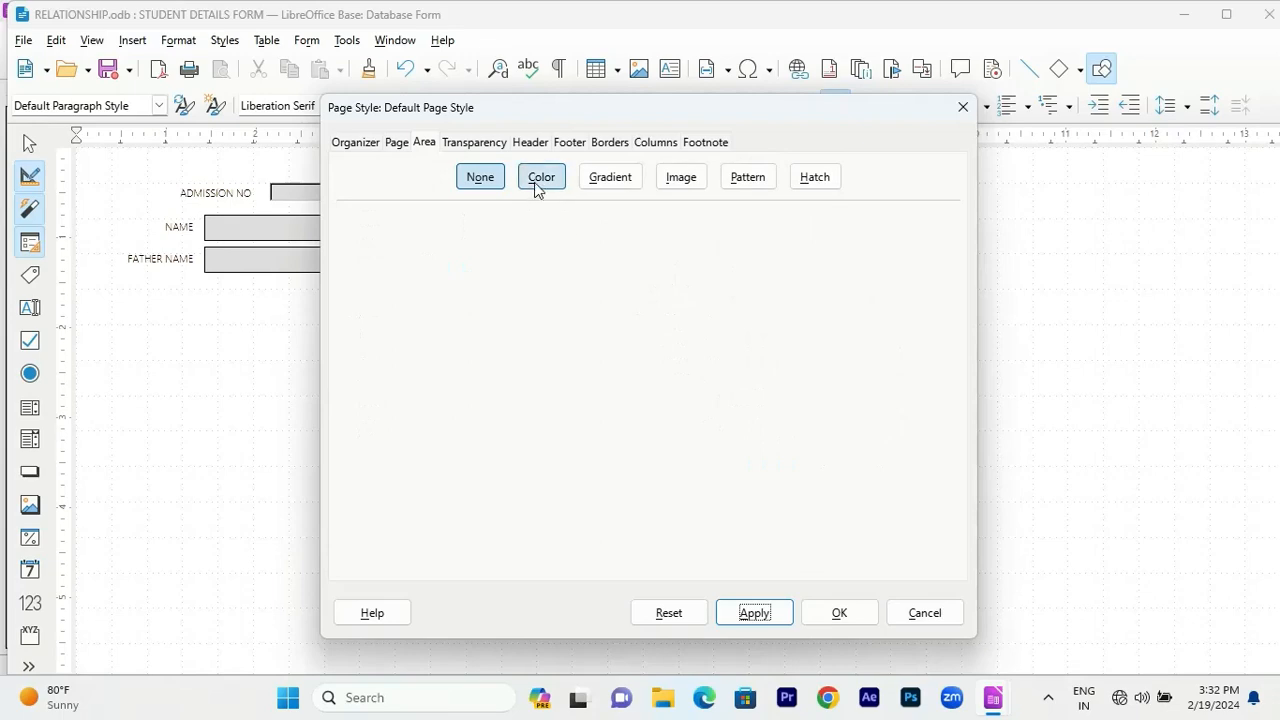
left_click(541, 177)
left_click(426, 307)
left_click(752, 616)
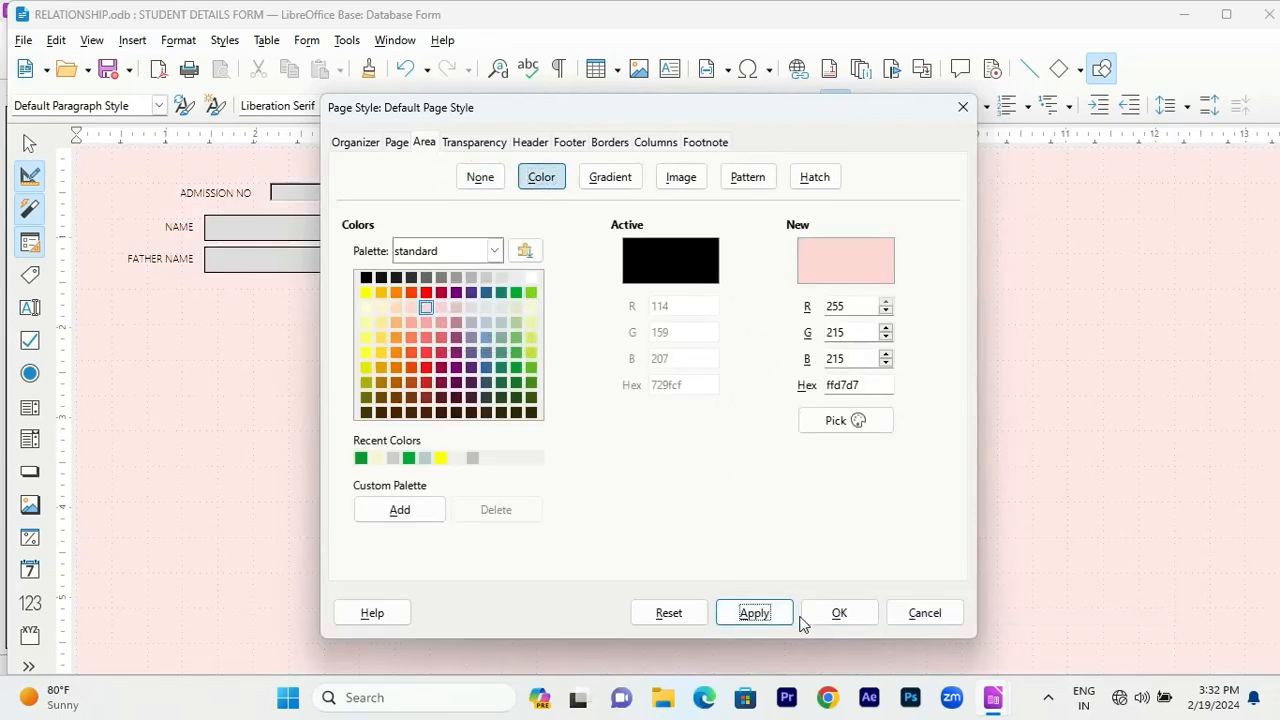
left_click(818, 618)
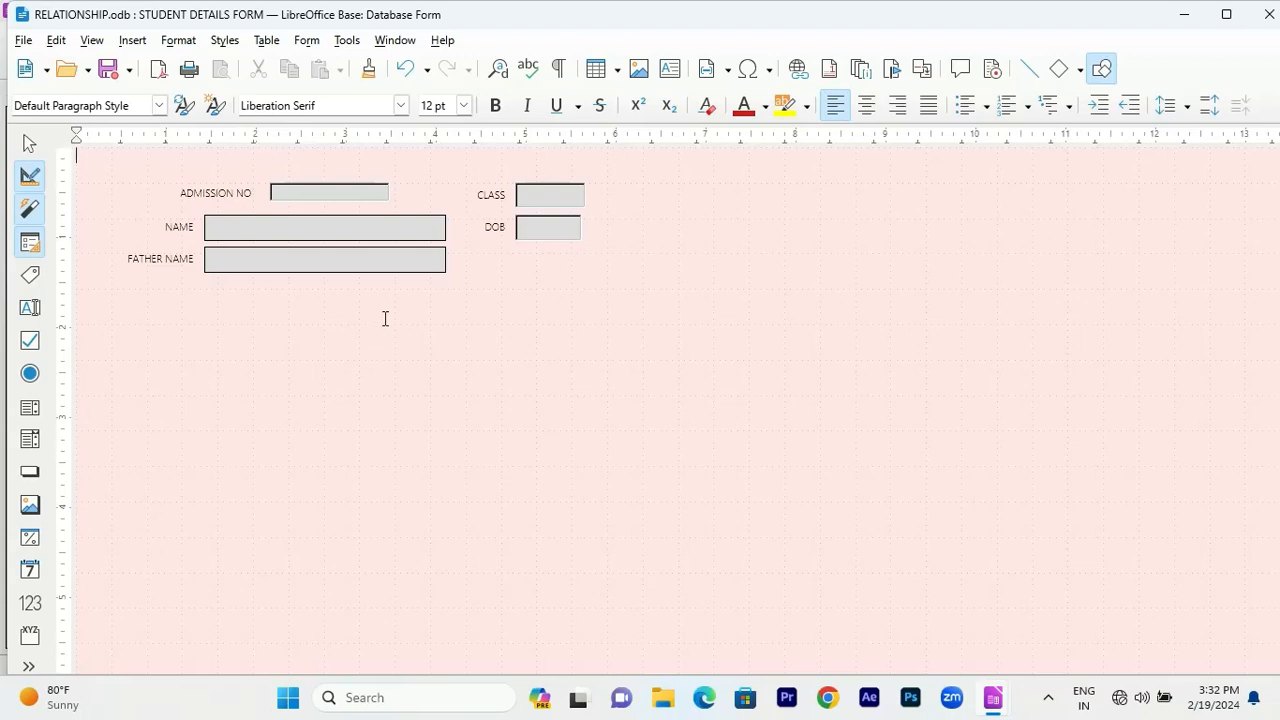
left_click(229, 195)
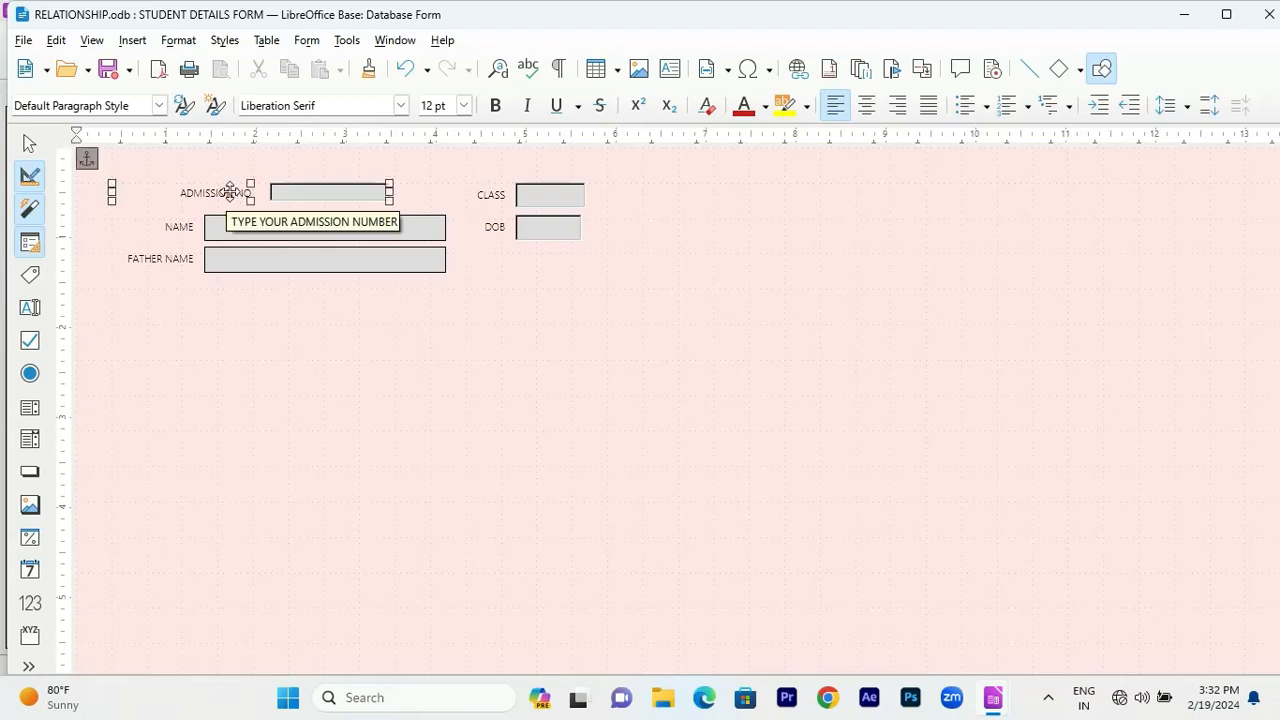
left_click(450, 370)
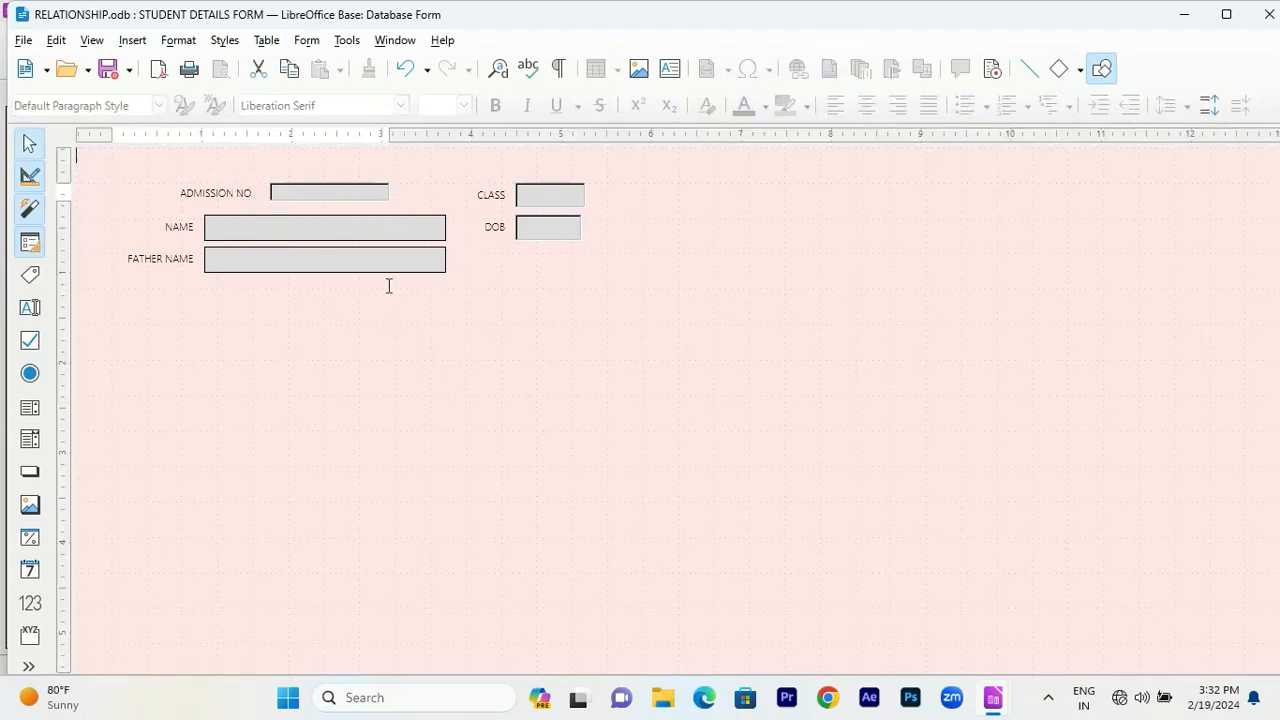
left_click(241, 196)
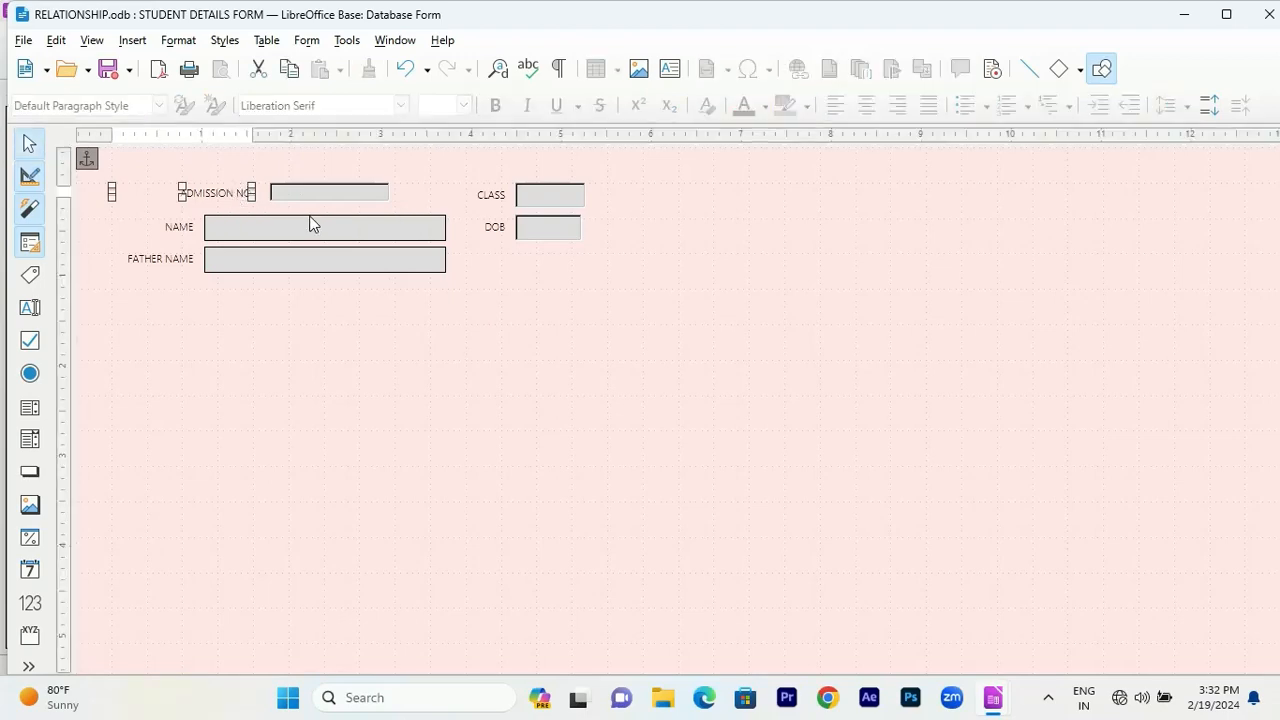
left_click(280, 349)
left_click(296, 193)
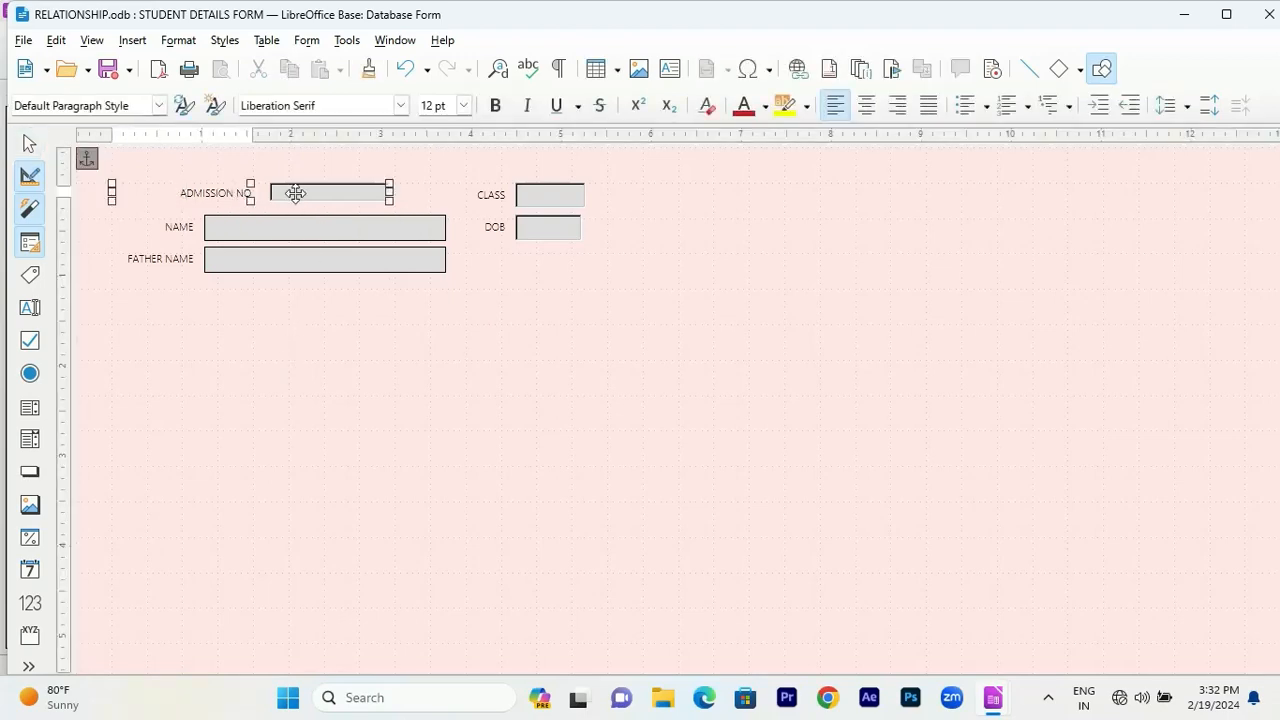
left_click(317, 390)
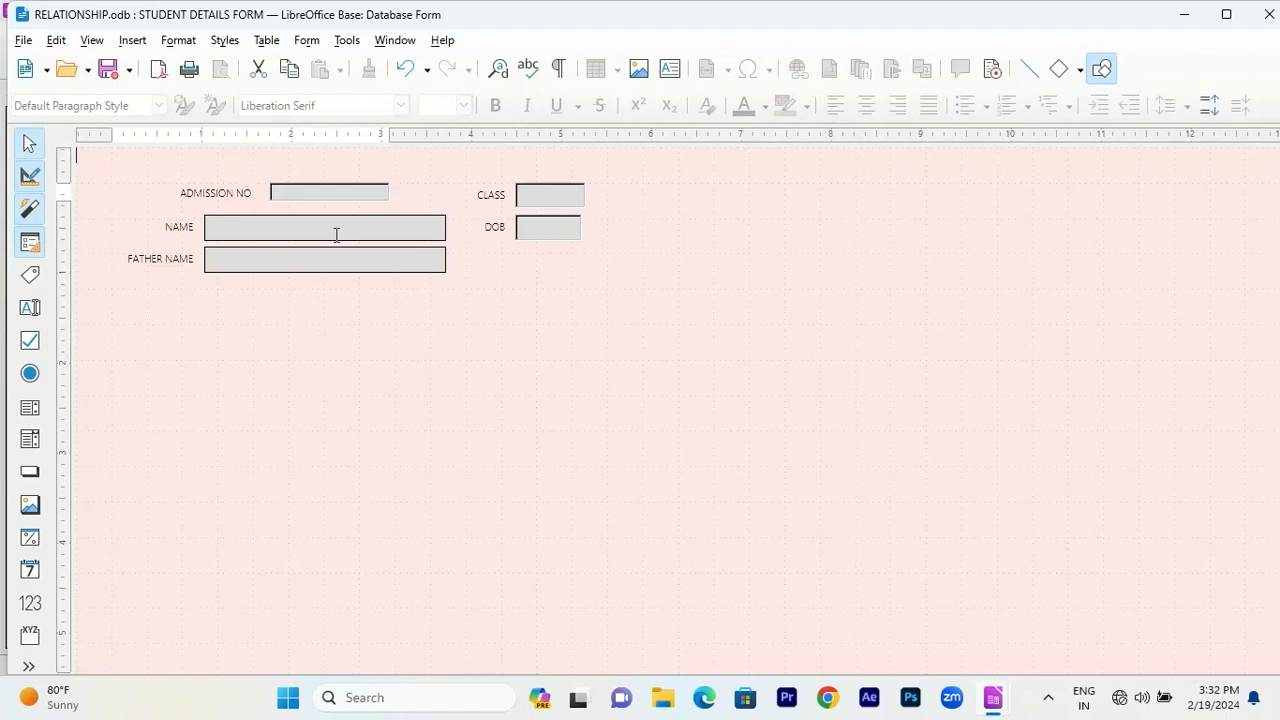
Change the text of the ADMISSION NO label to ADMISSION NUMBER in its control properties.
left_click(240, 197)
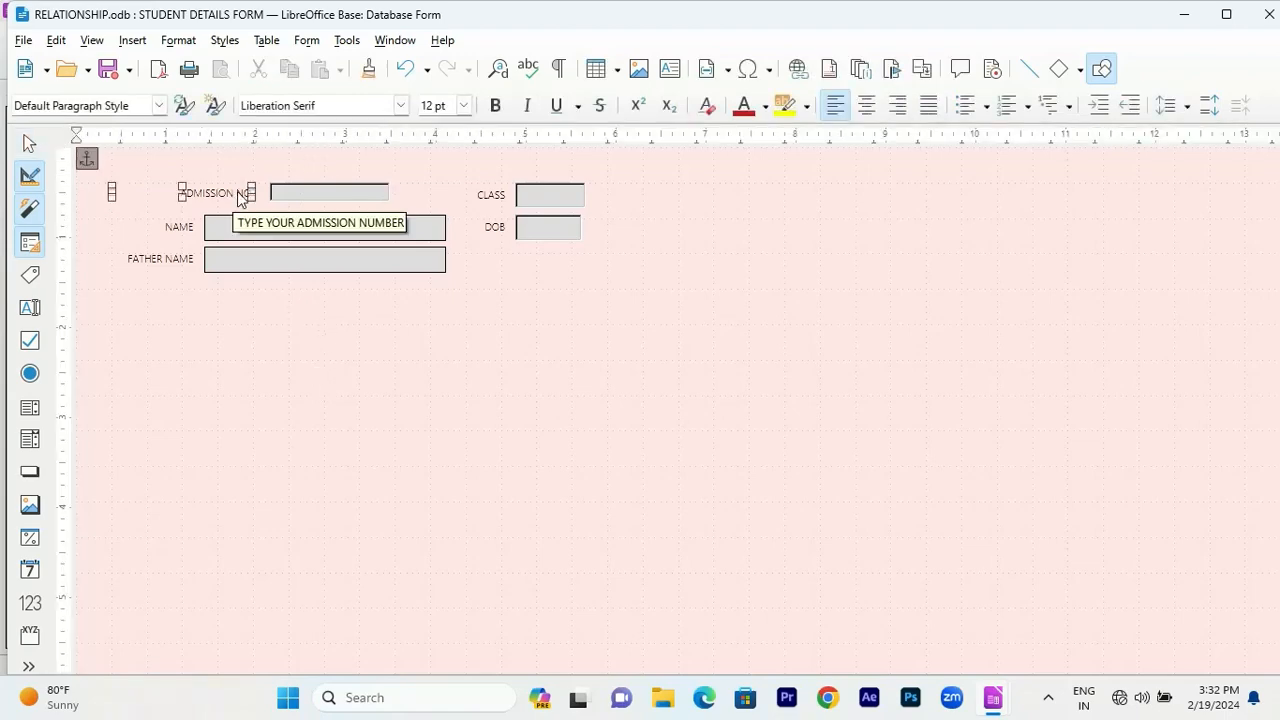
right_click(240, 193)
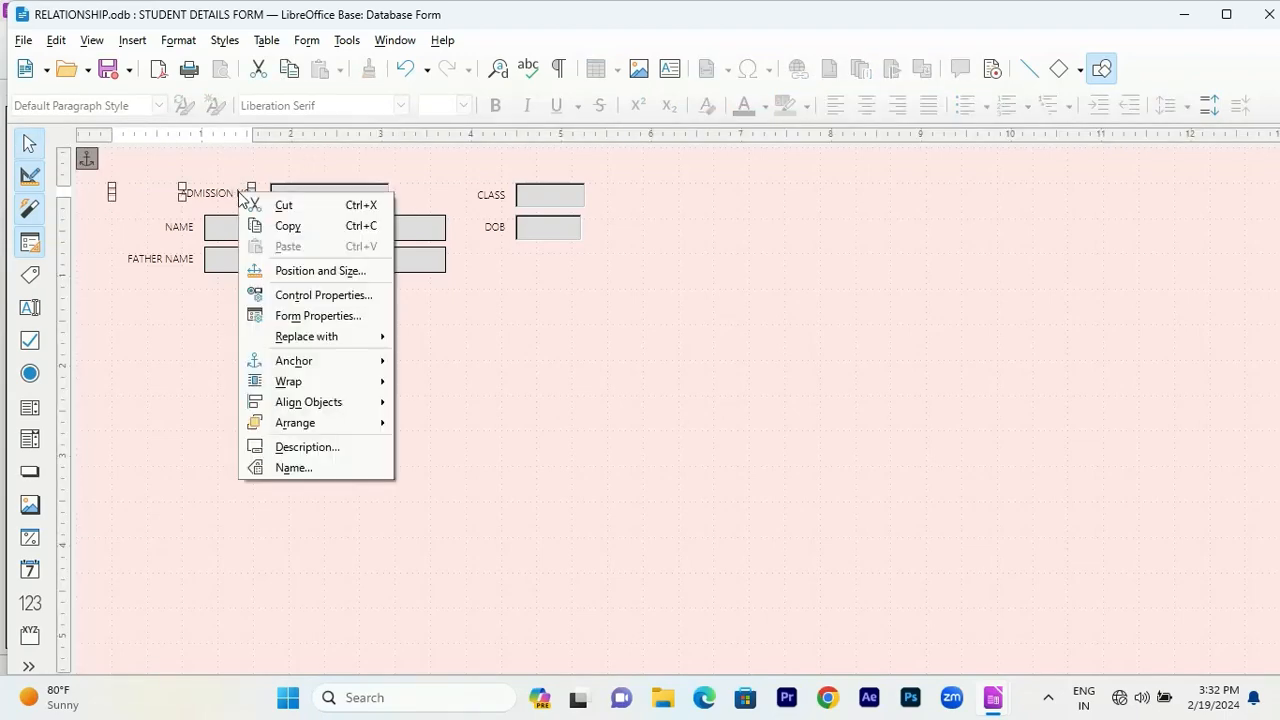
left_click(290, 296)
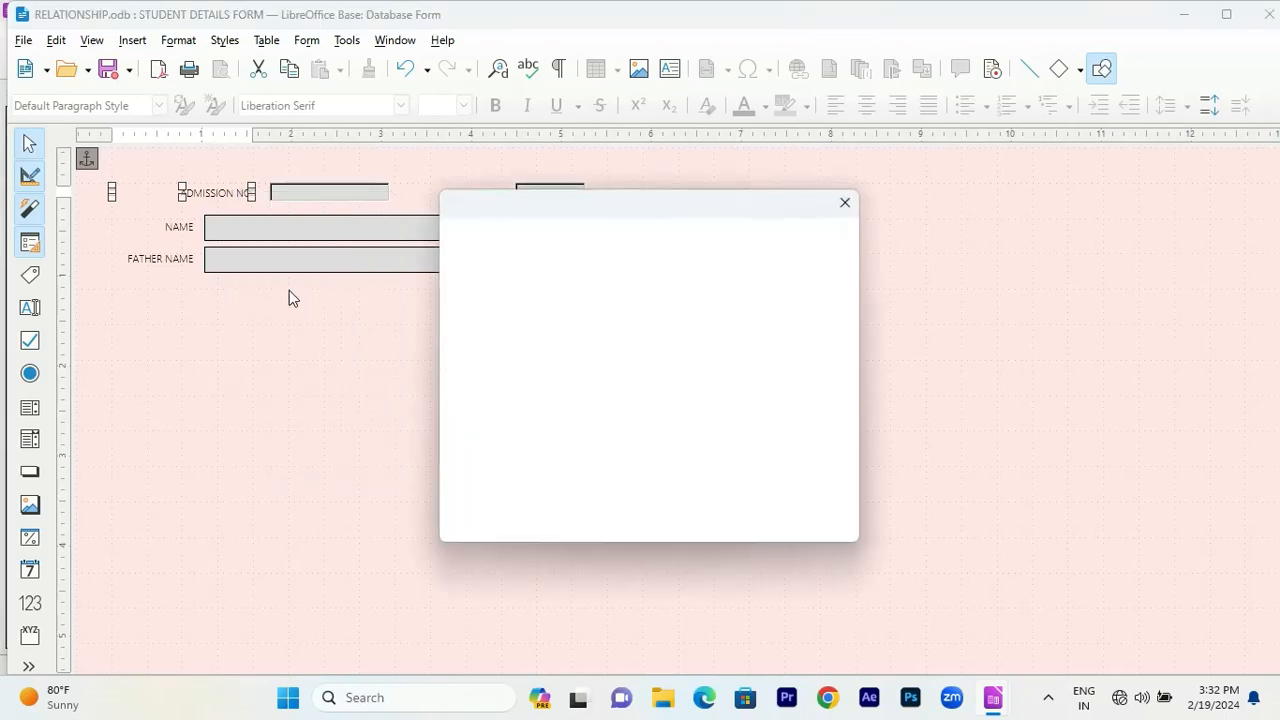
left_click_drag(680, 295, 577, 301)
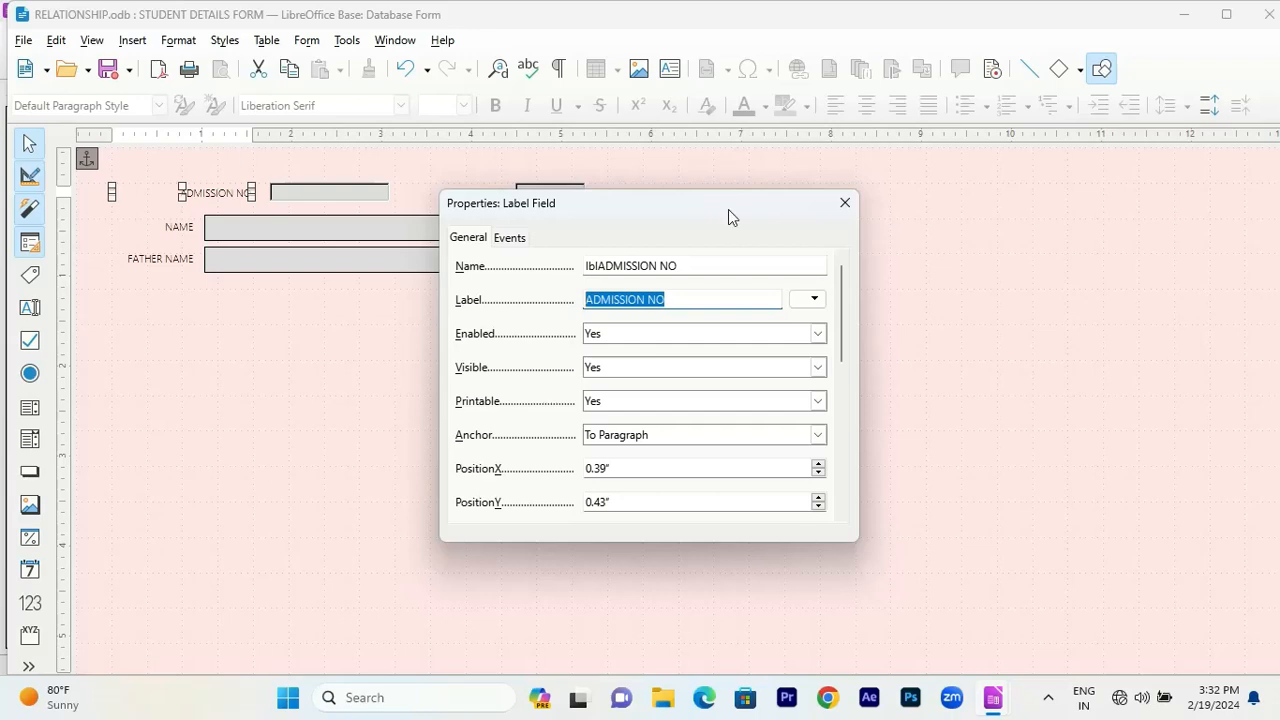
left_click(668, 302)
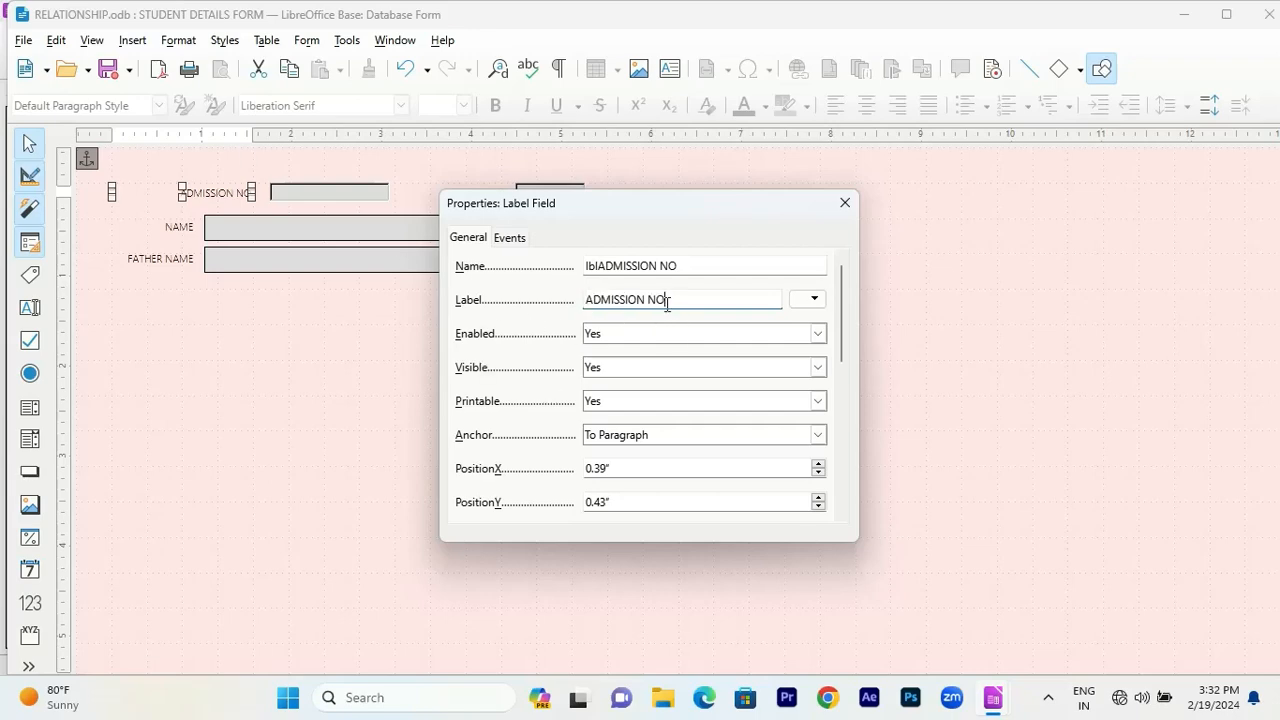
type("MB")
scroll(565, 316, "down", 3)
scroll(565, 316, "down", 3)
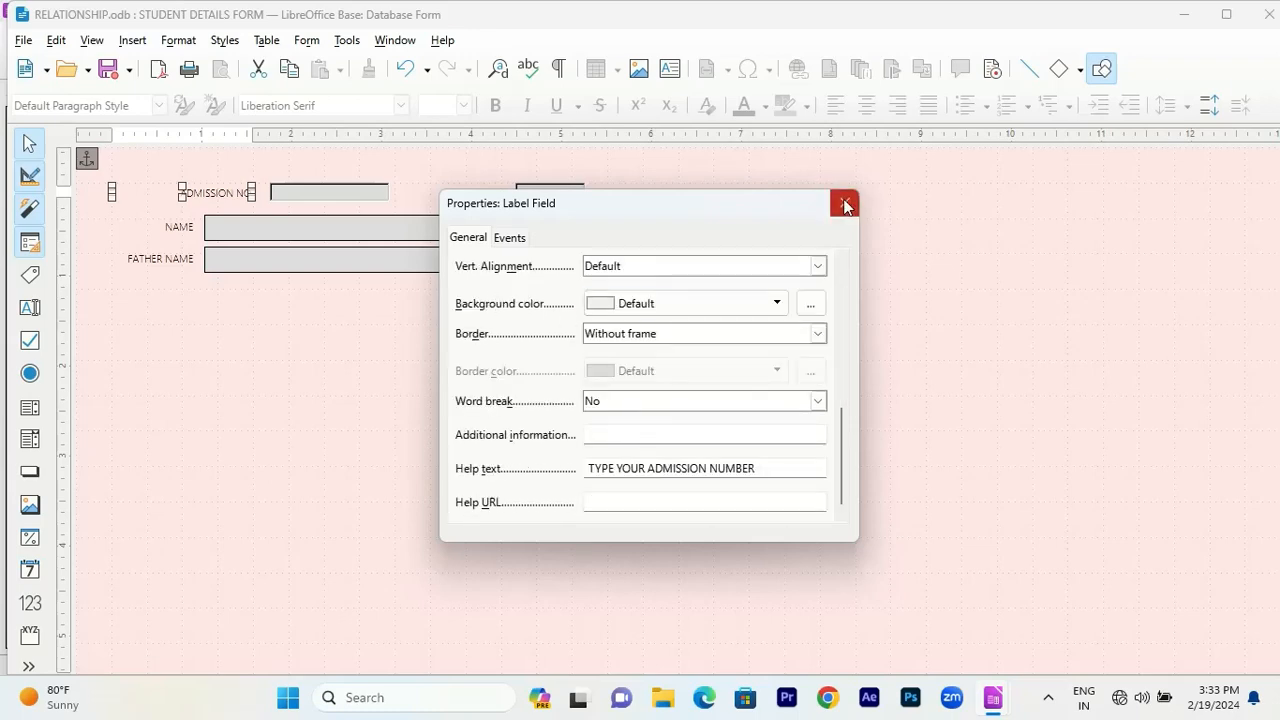
left_click(845, 202)
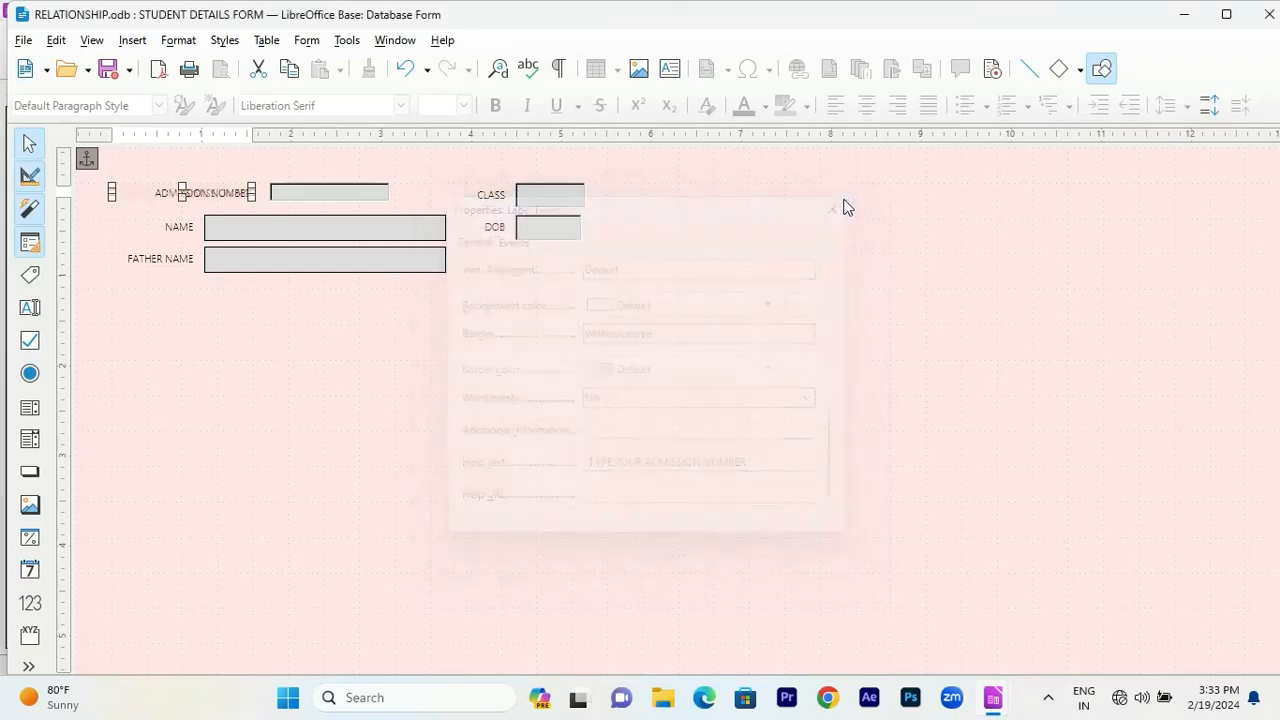
Move the ADMISSION NUMBER label and its text box to the right, above the NAME field.
left_click(226, 193)
left_click(240, 194, "ctrl")
left_click_drag(252, 198, 303, 213)
left_click(299, 325)
key("ctrl+z")
left_click(246, 195, "ctrl")
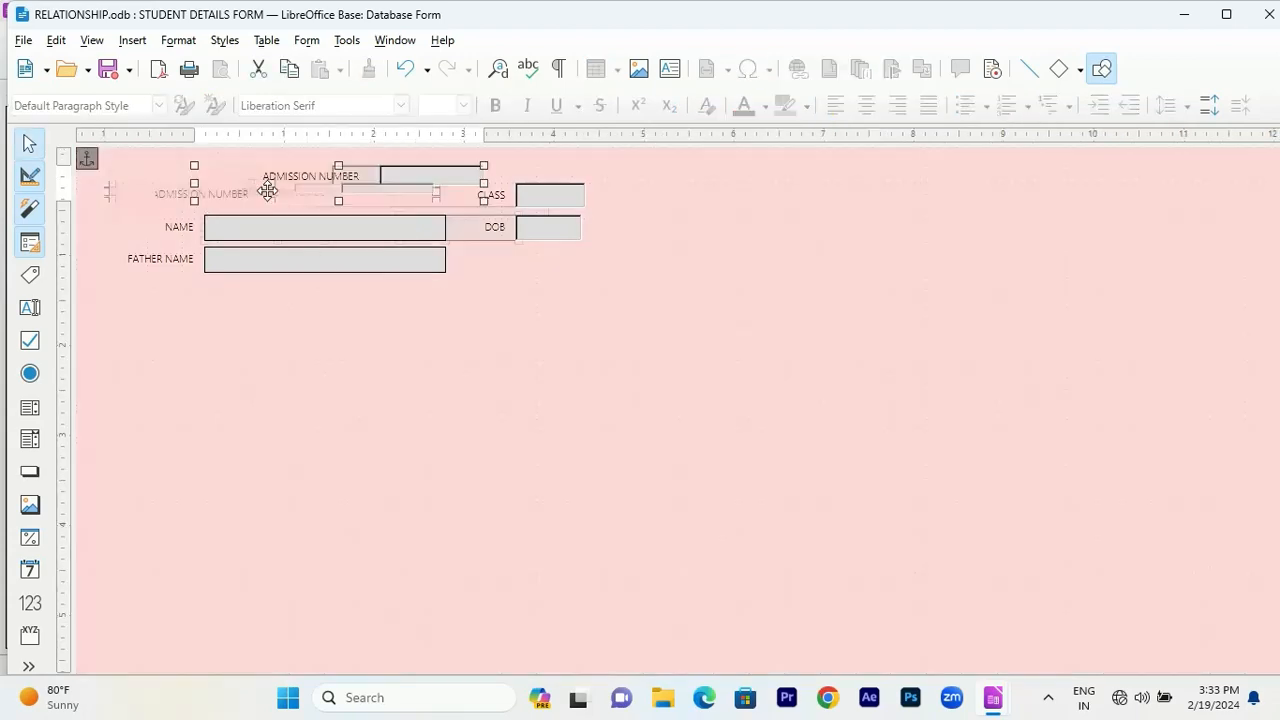
left_click_drag(268, 192, 250, 203)
left_click(29, 208)
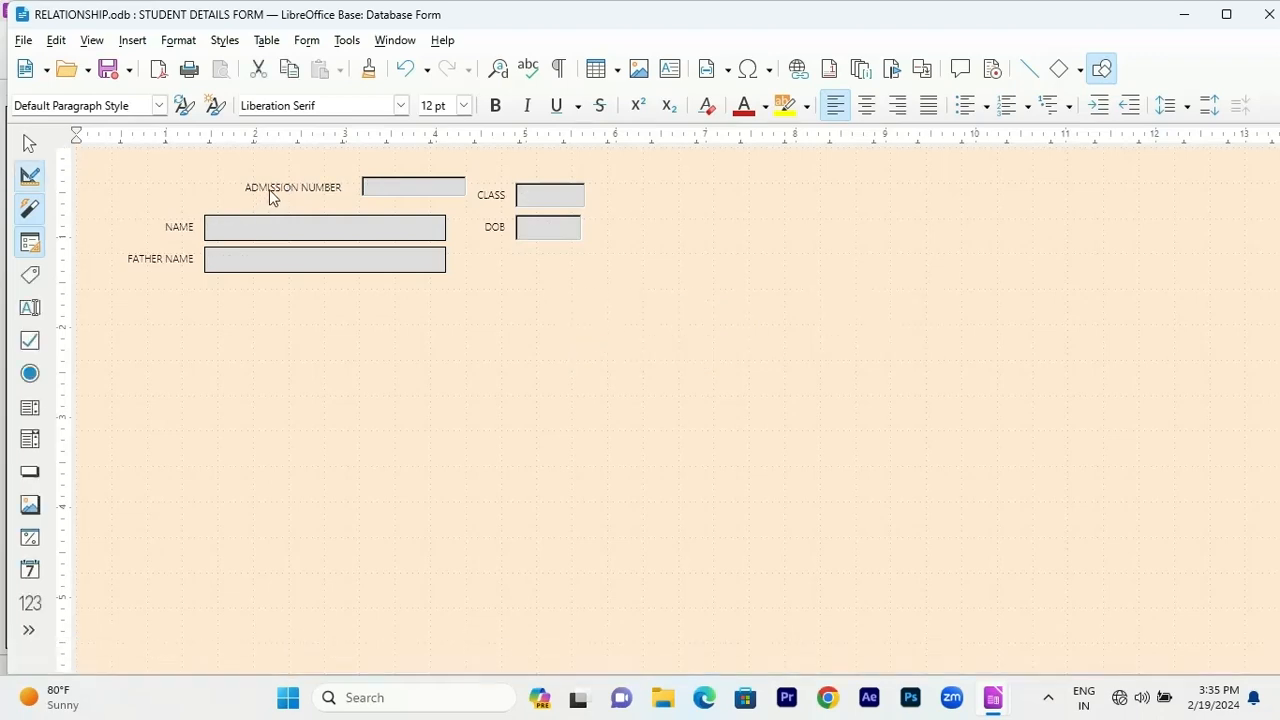
Set the ADMISSION NUMBER label's help text to "TYPE YOUR ADMISSION NUMBER" and preview the tooltip outside design mode.
left_click(273, 187)
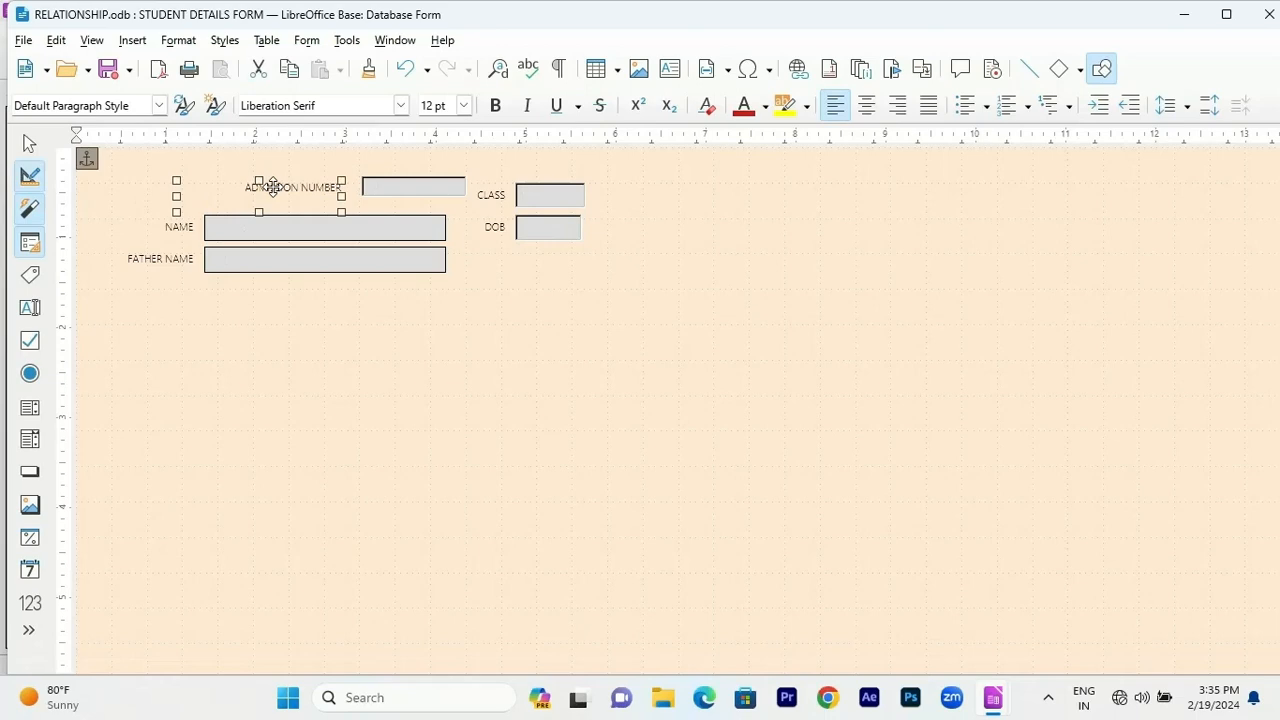
right_click(273, 187)
left_click(322, 292)
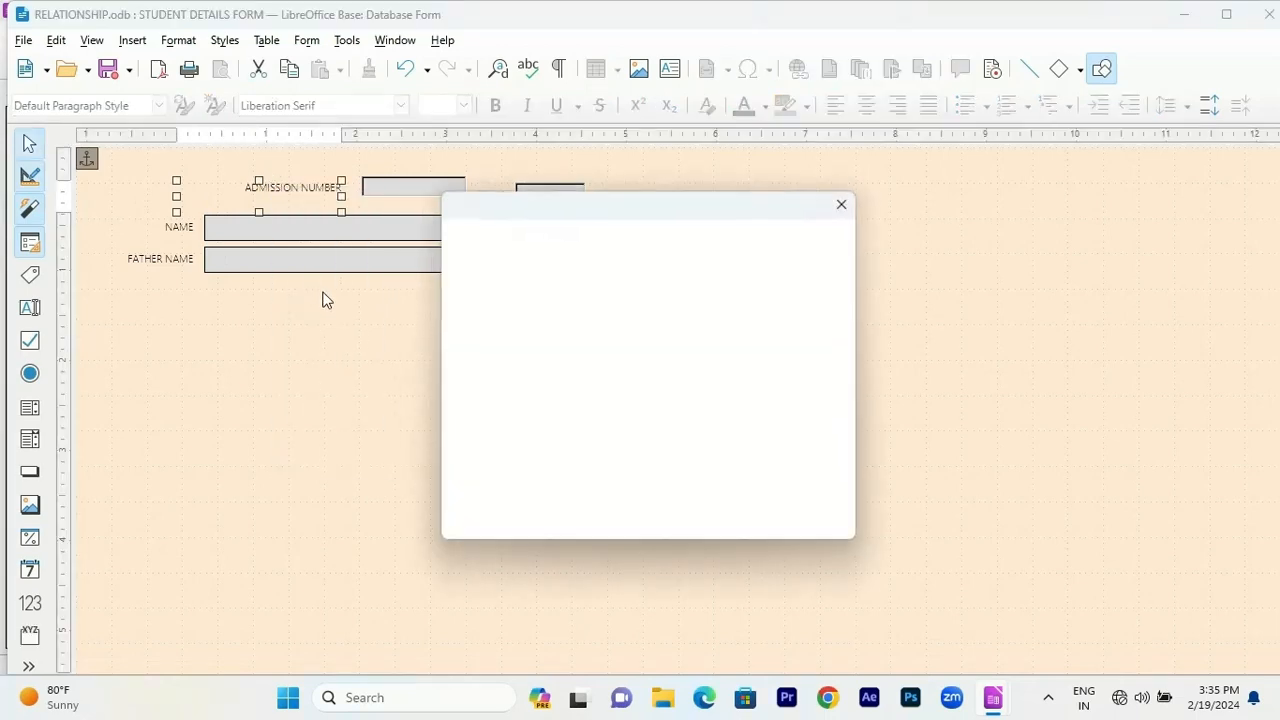
scroll(480, 312, "down", 10)
left_click(634, 460)
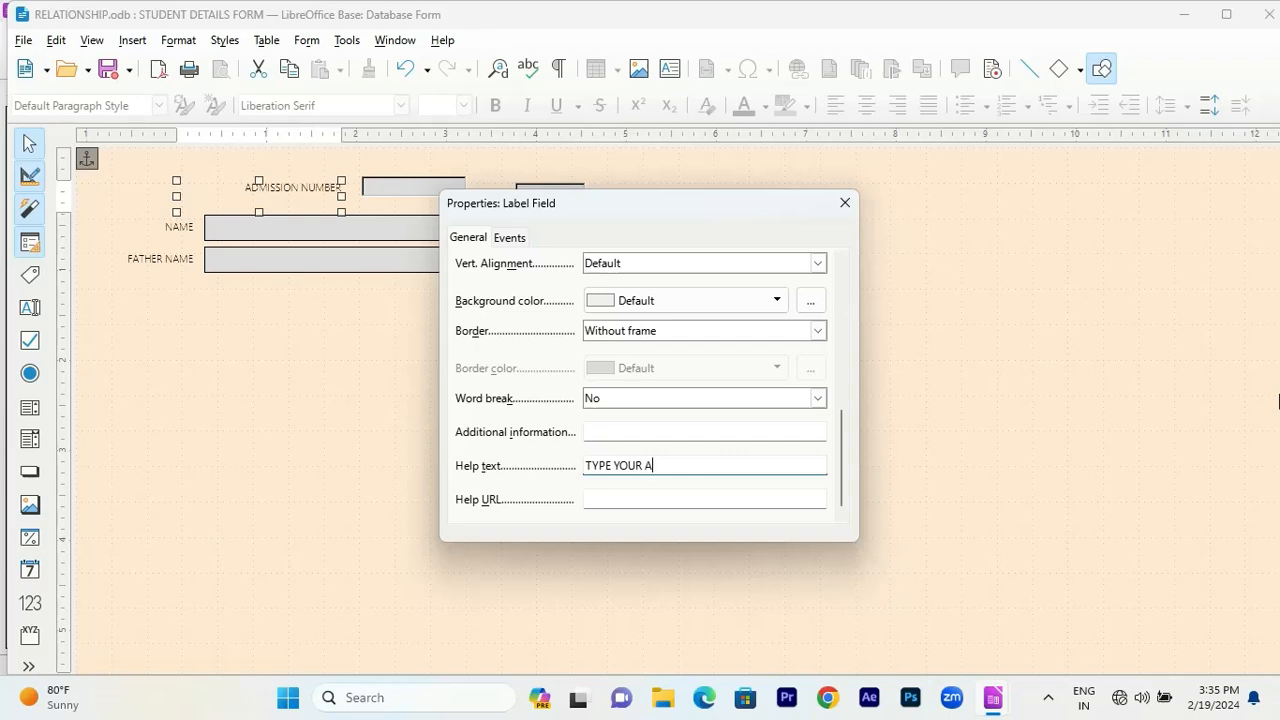
type("TYPE YOUR ADMISSION NUMBER")
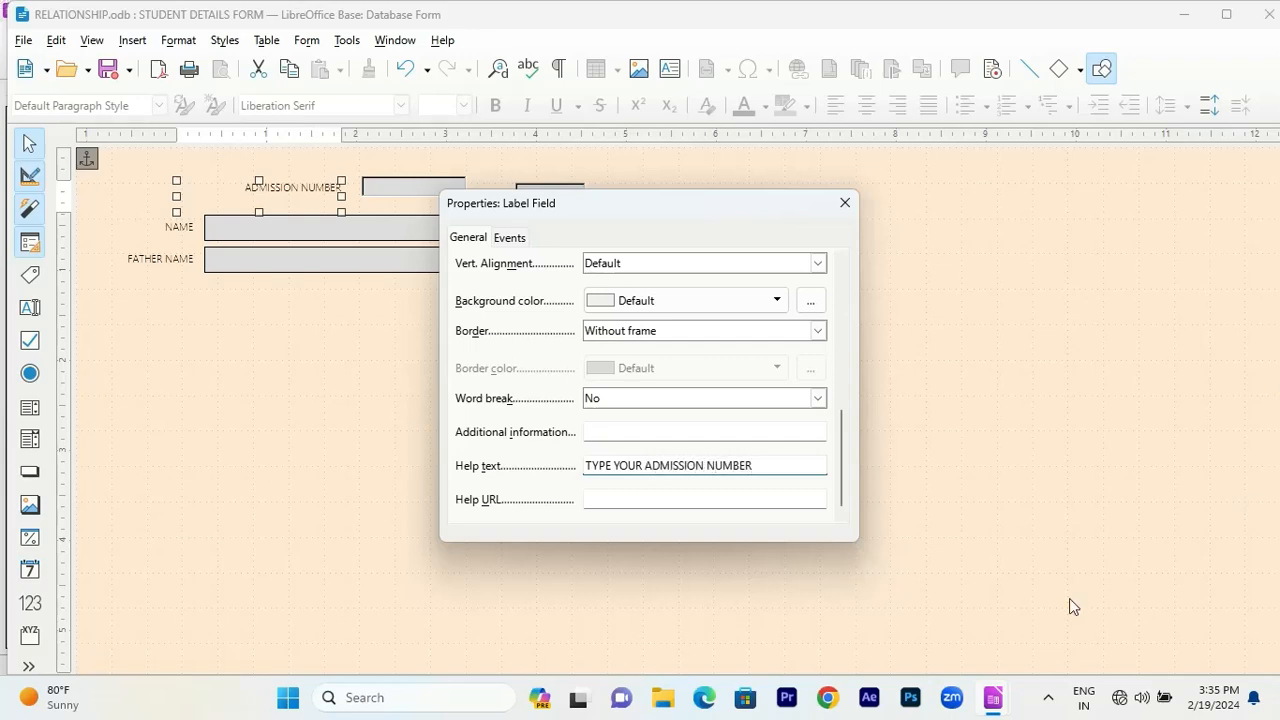
left_click(847, 208)
left_click(28, 177)
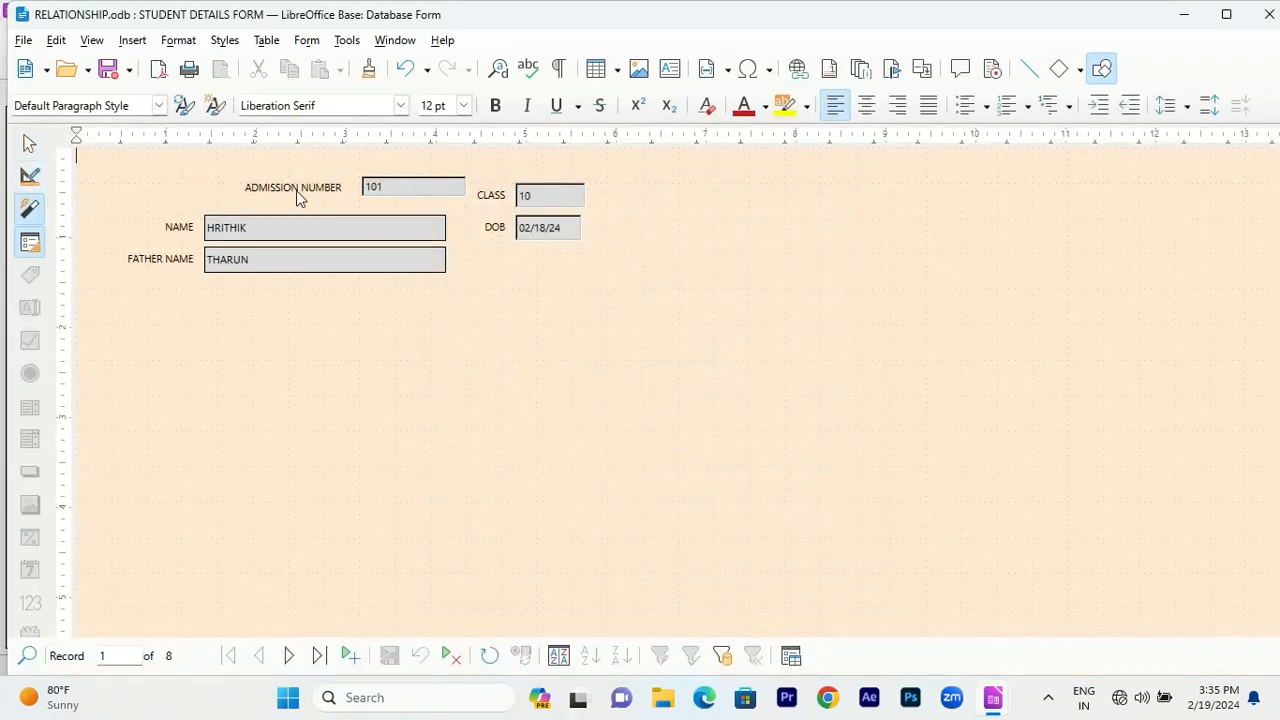
mouse_move(297, 191)
Return to design mode and set the NAME label's help text to "ADD YOUR NAME".
left_click(30, 176)
left_click(183, 229)
right_click(183, 229)
left_click(250, 486)
scroll(526, 320, "down", 10)
left_click(617, 465)
type("ADD YOUR NAME")
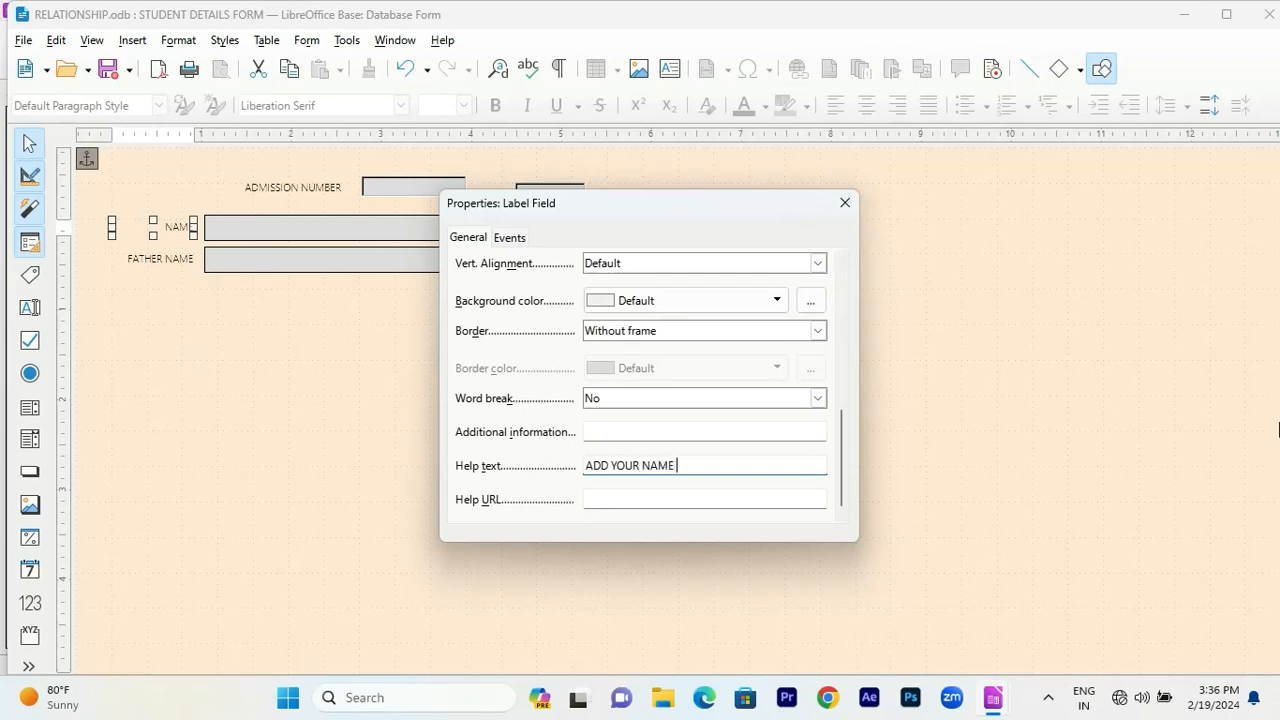
left_click(843, 204)
Leave design mode and check the NAME label's tooltip and the NAME and FATHER NAME fields.
left_click(30, 176)
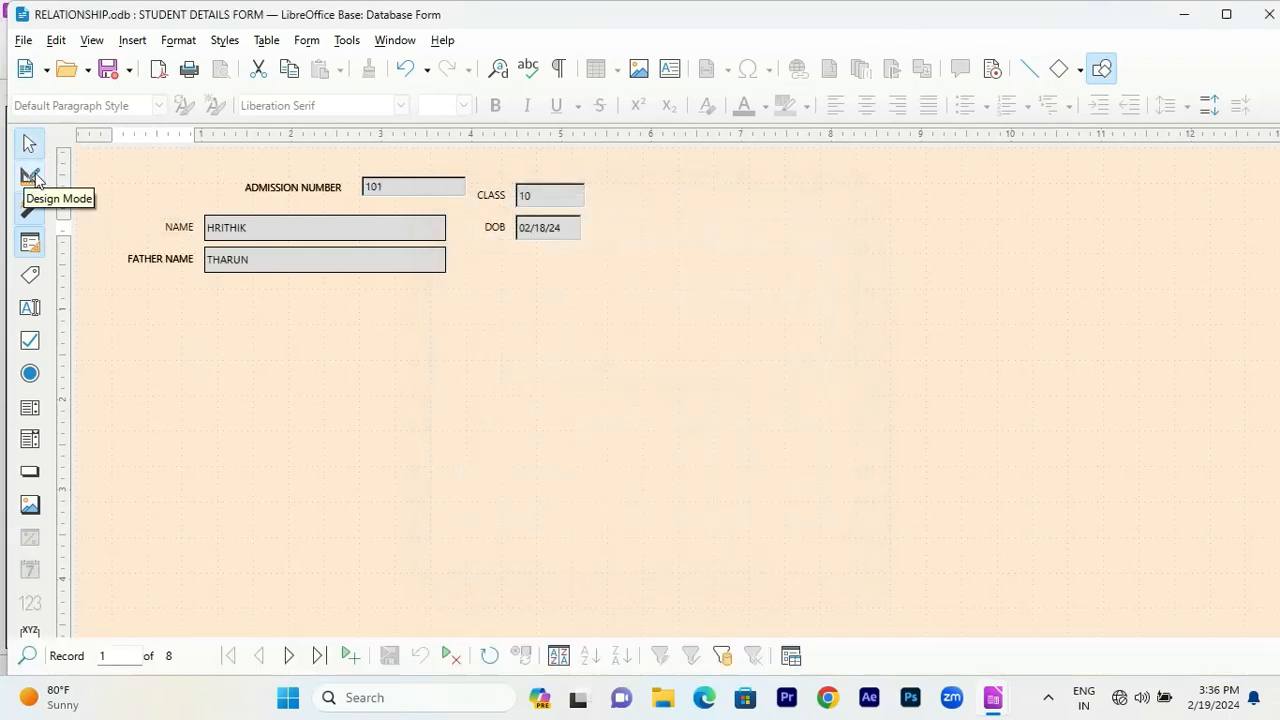
mouse_move(193, 240)
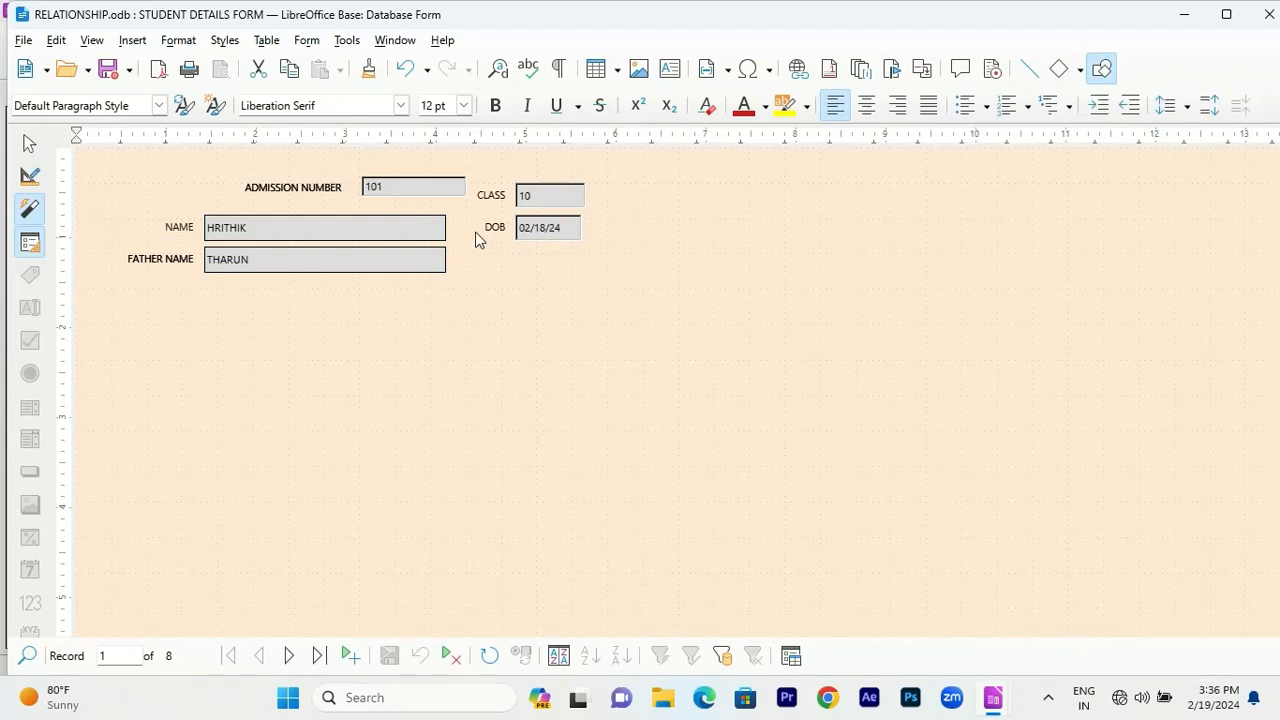
left_click(313, 218)
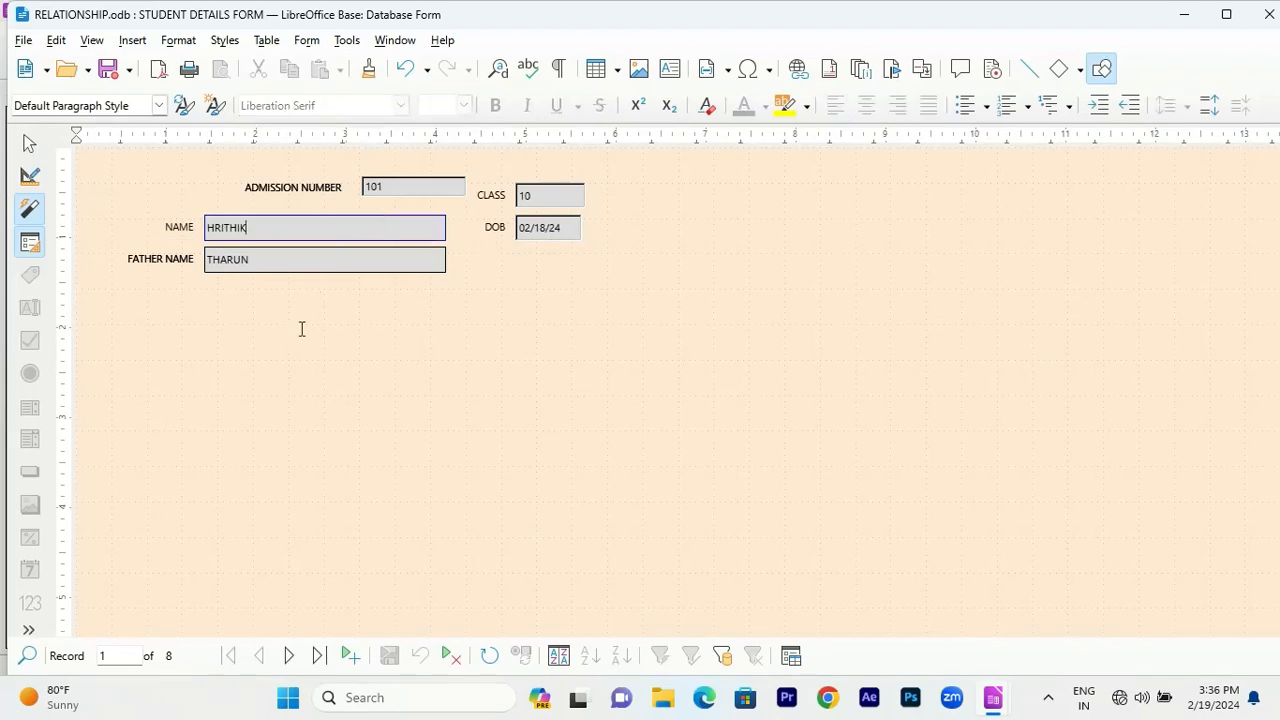
left_click(255, 262)
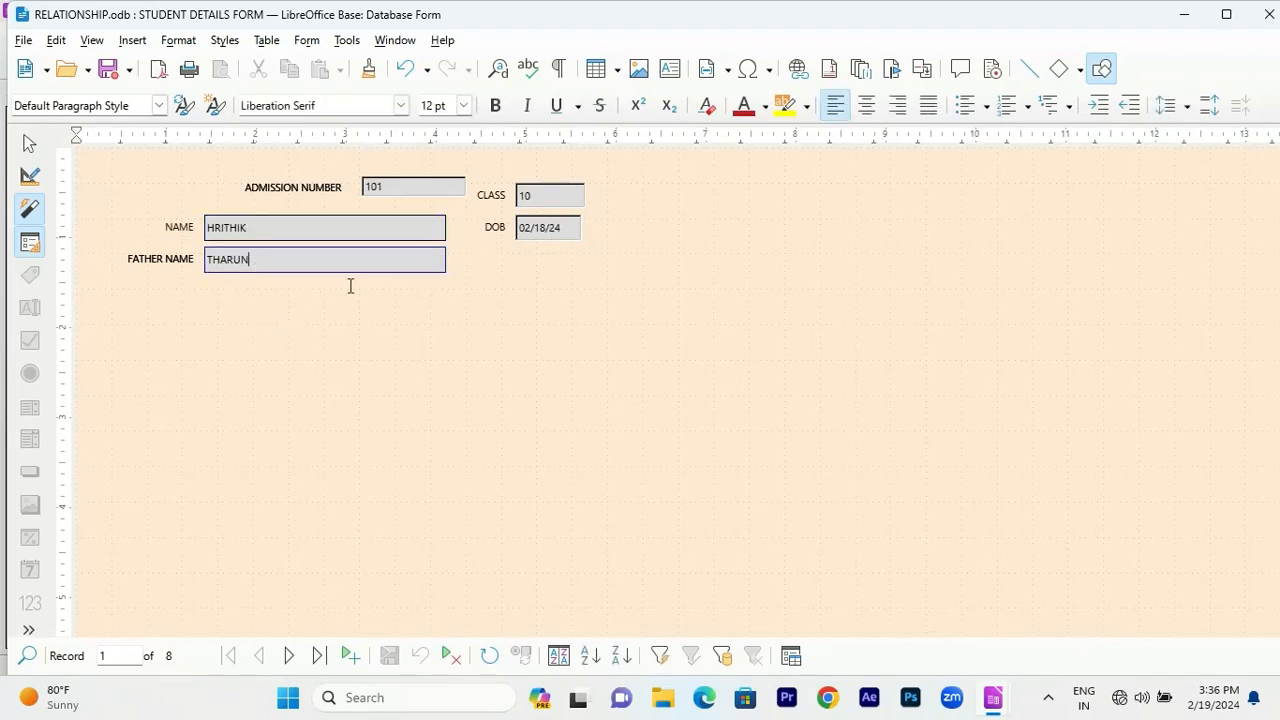
left_click(520, 312)
Return to design mode and set the FATHER NAME text box's help text to "ADD NUMBERS".
left_click(30, 175)
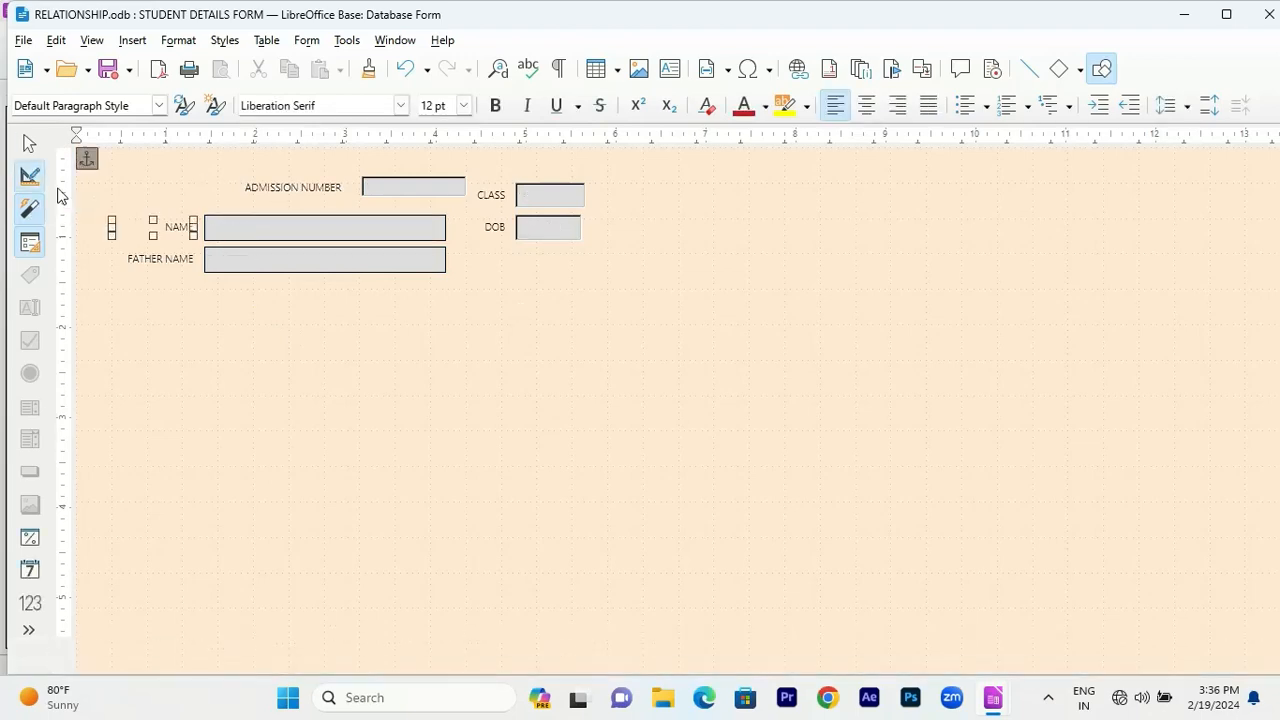
left_click(232, 267)
left_click(333, 343)
left_click(320, 263)
right_click(343, 260)
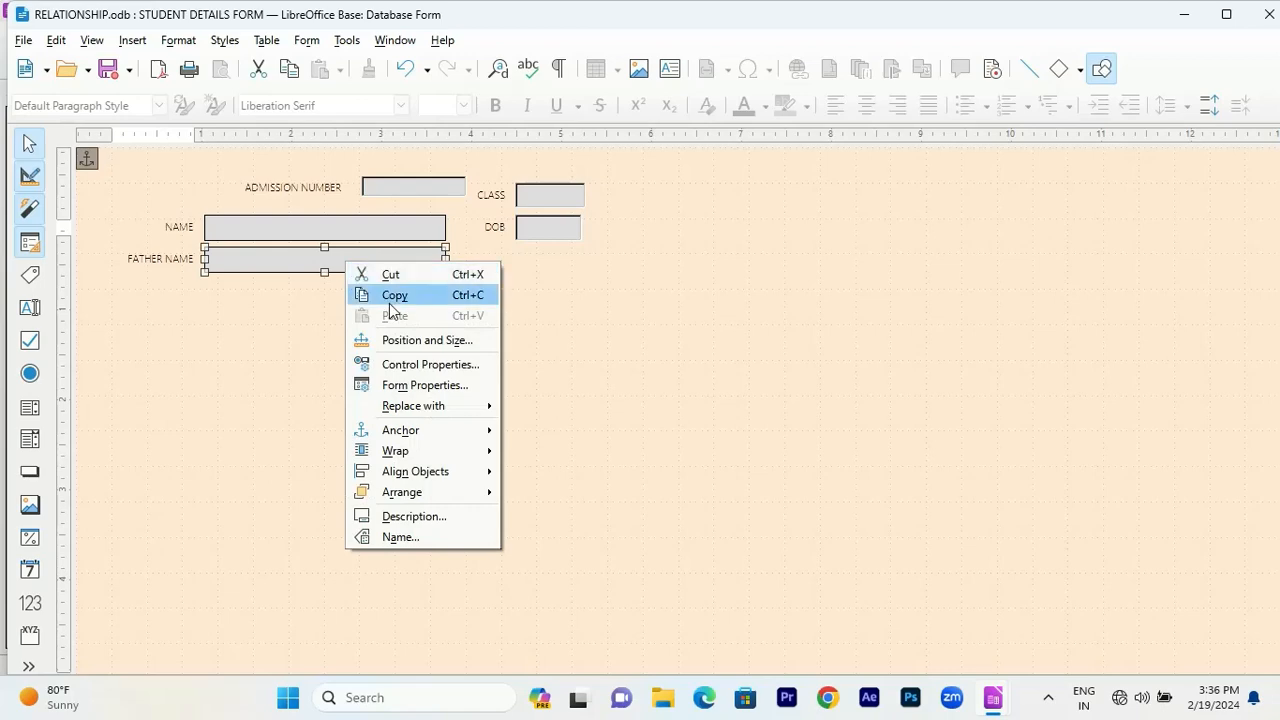
left_click(405, 364)
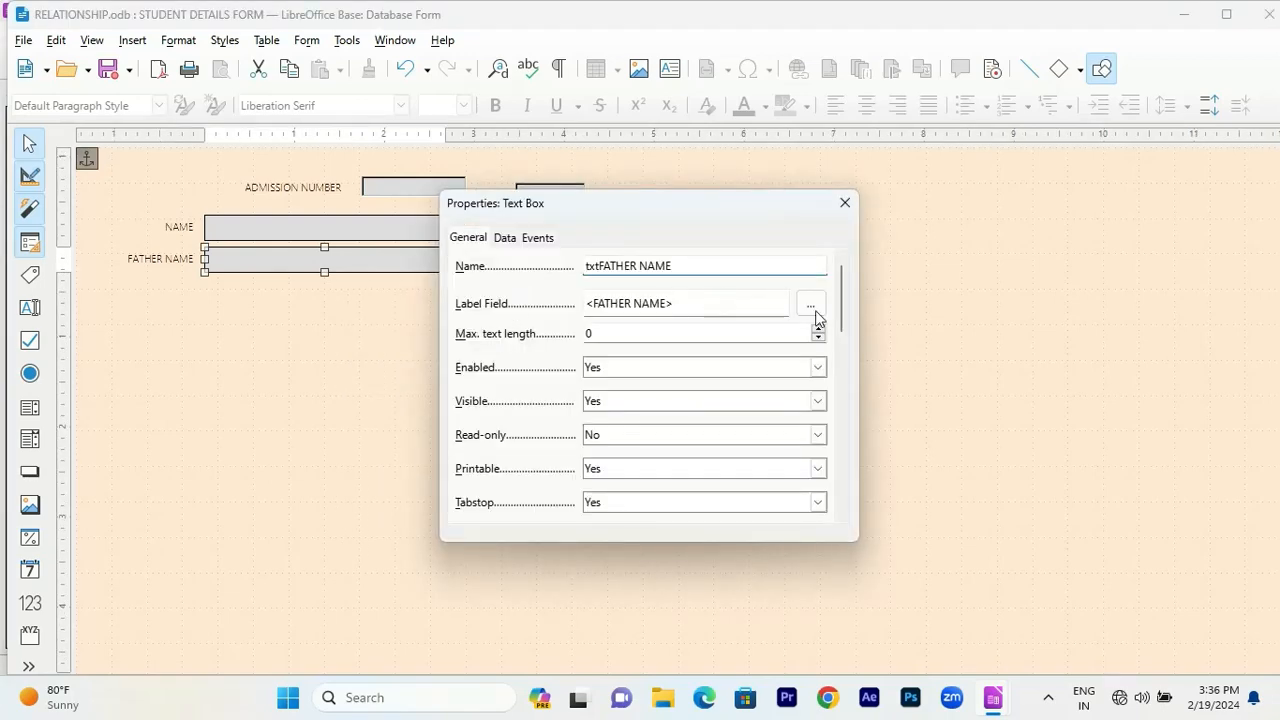
left_click(818, 306)
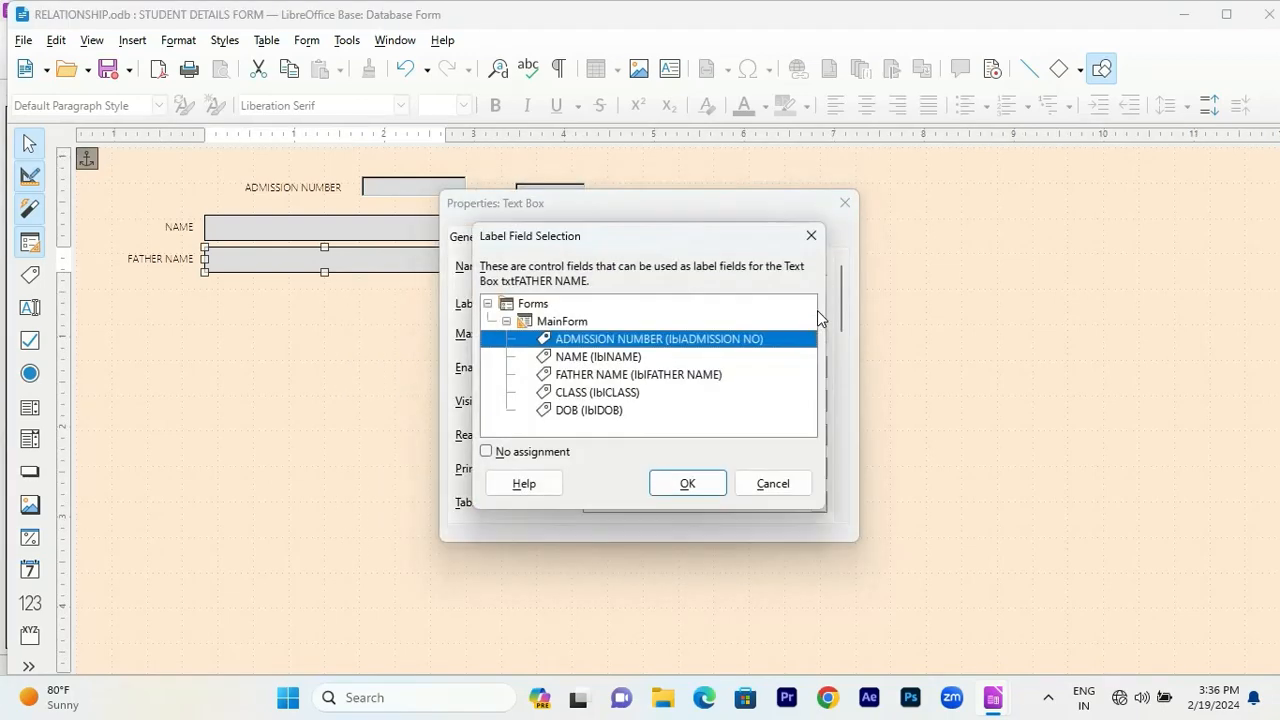
left_click(811, 235)
scroll(543, 371, "down", 10)
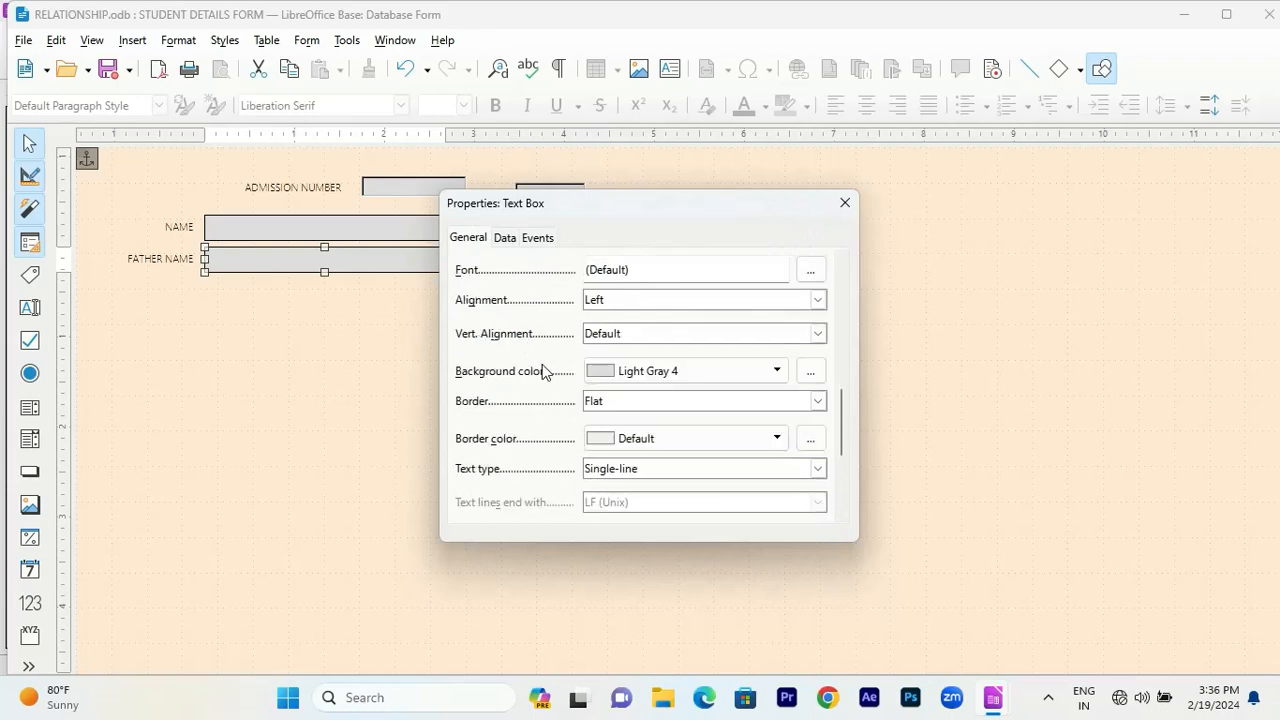
left_click(631, 466)
type("A")
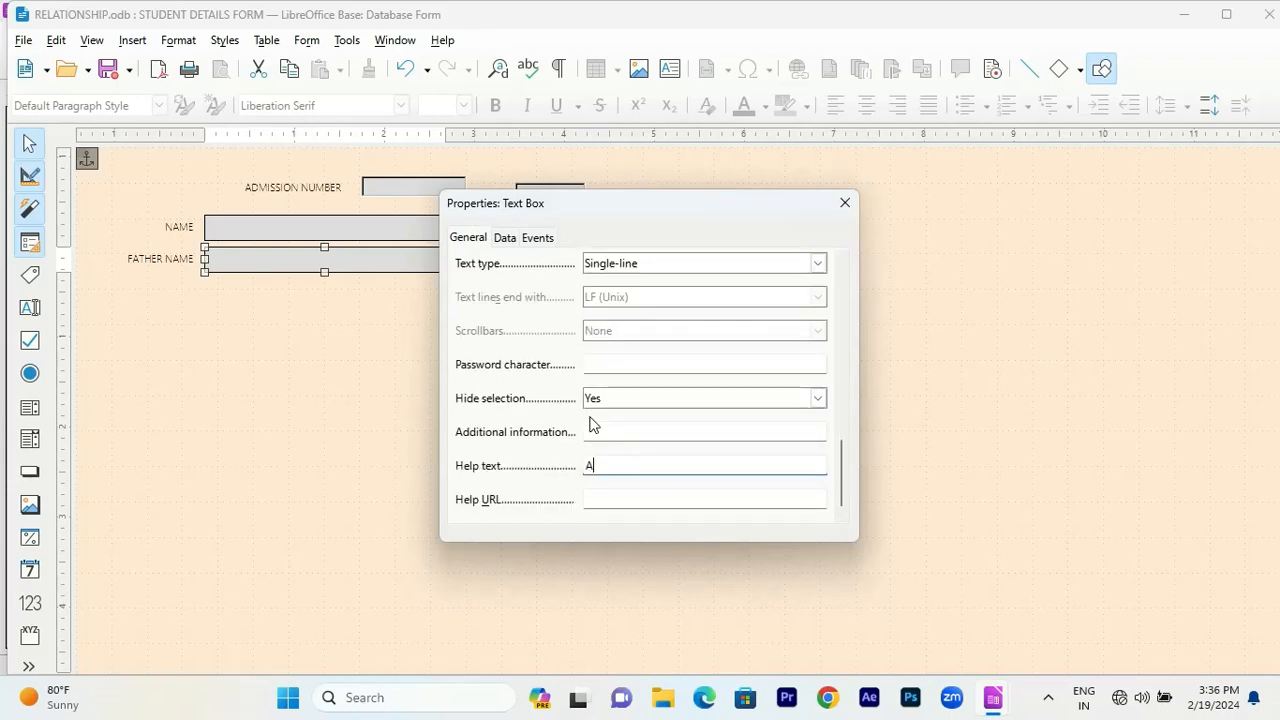
type("DD NUMBERS")
left_click(845, 204)
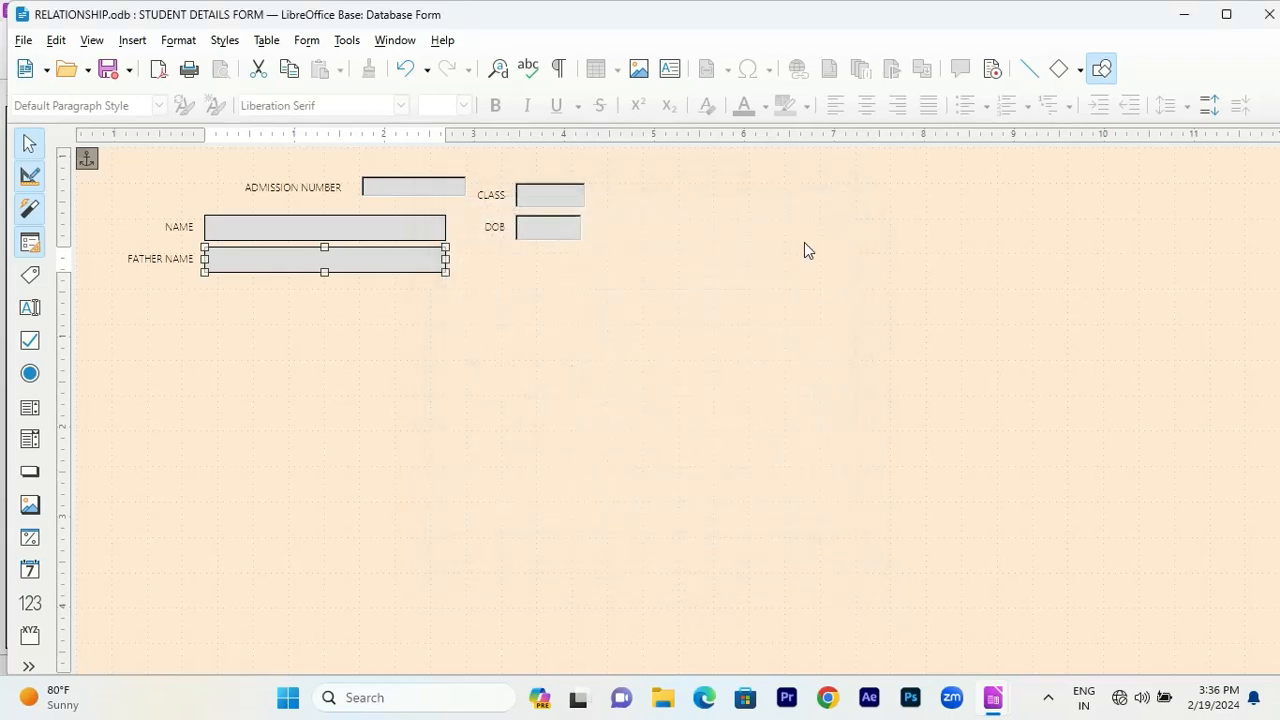
Leave design mode and check the FATHER NAME text box's tooltip and the DOB field.
key("ctrl+F8")
mouse_move(338, 261)
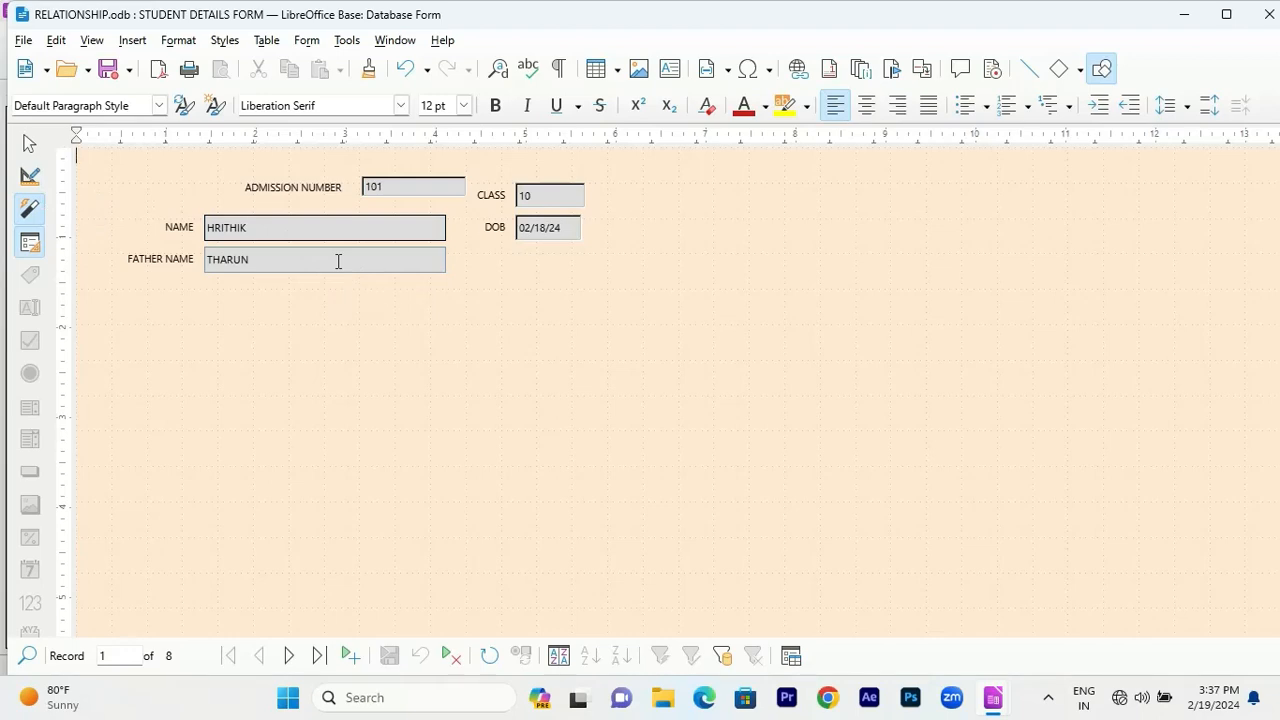
left_click(517, 224)
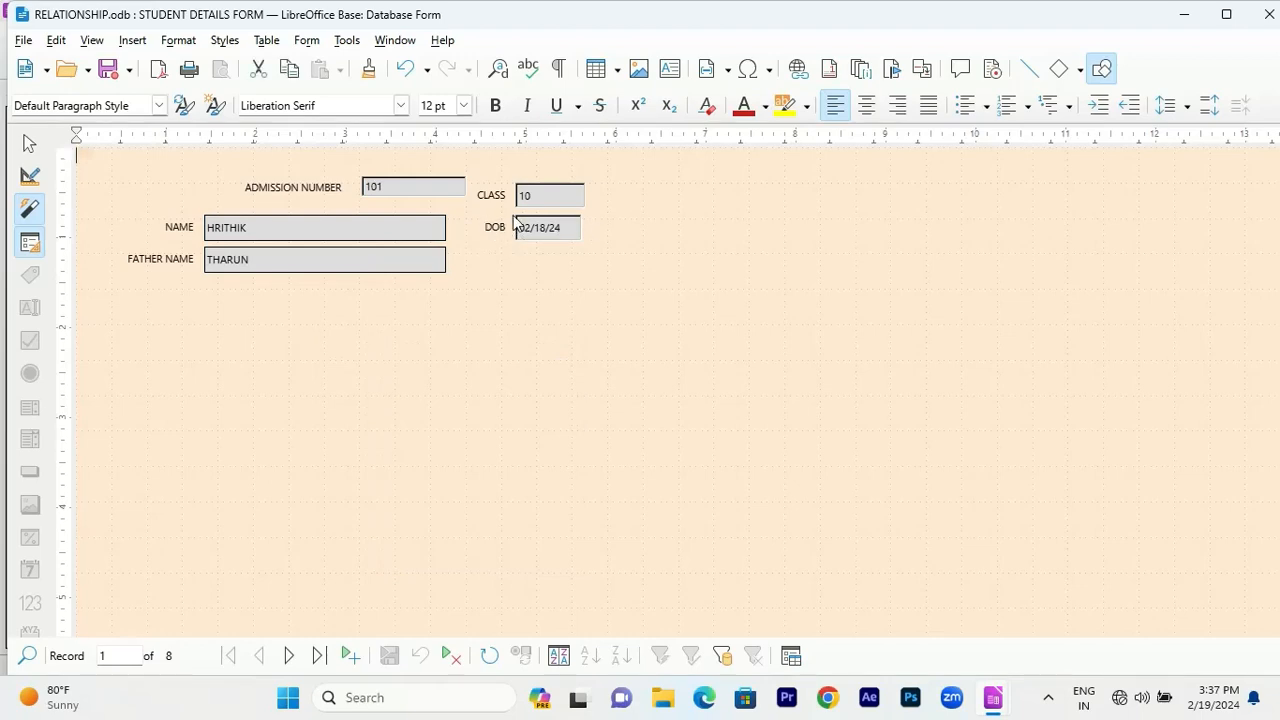
left_click(580, 228)
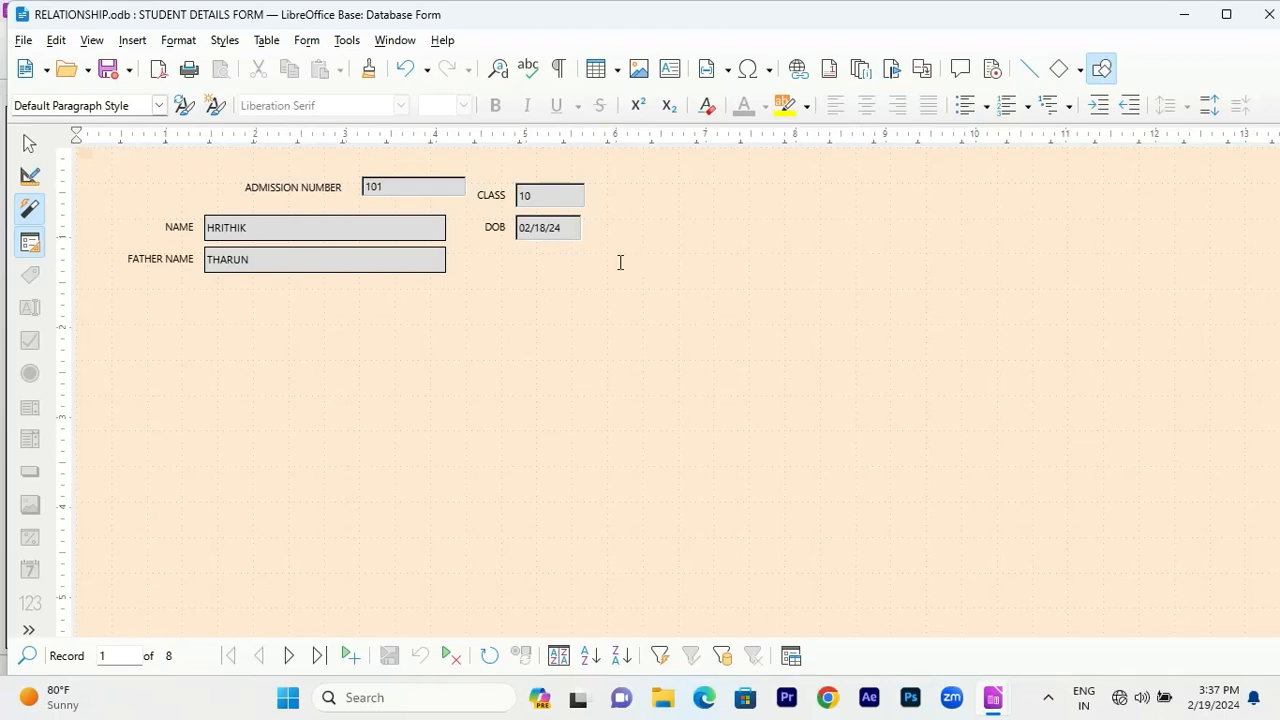
left_click(564, 231)
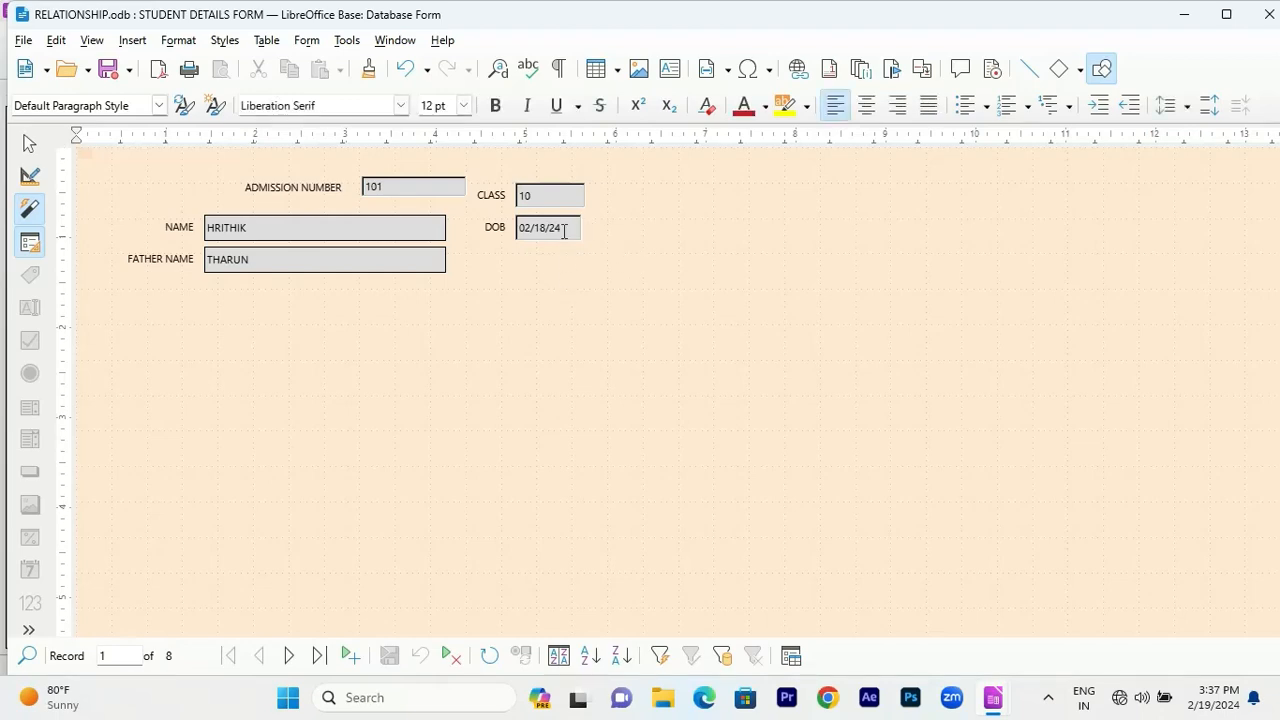
Return to design mode and set the DOB date field's date format to Standard (long).
left_click(31, 176)
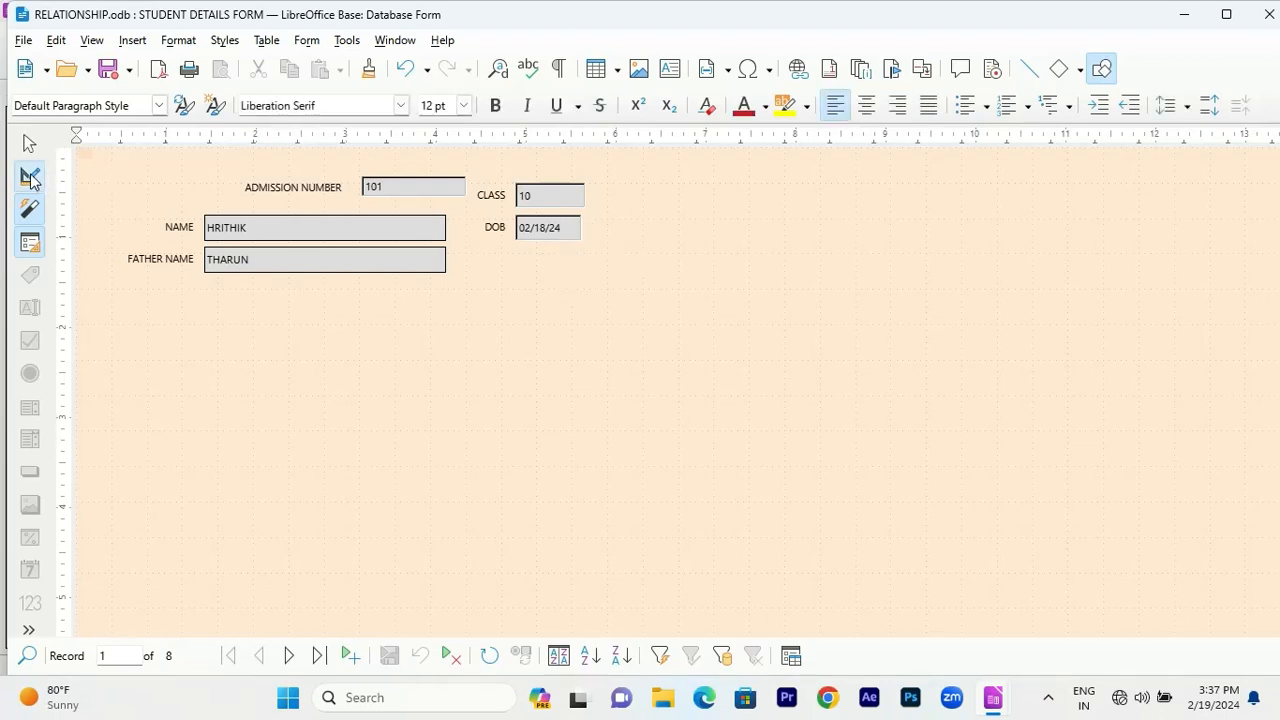
left_click(555, 236)
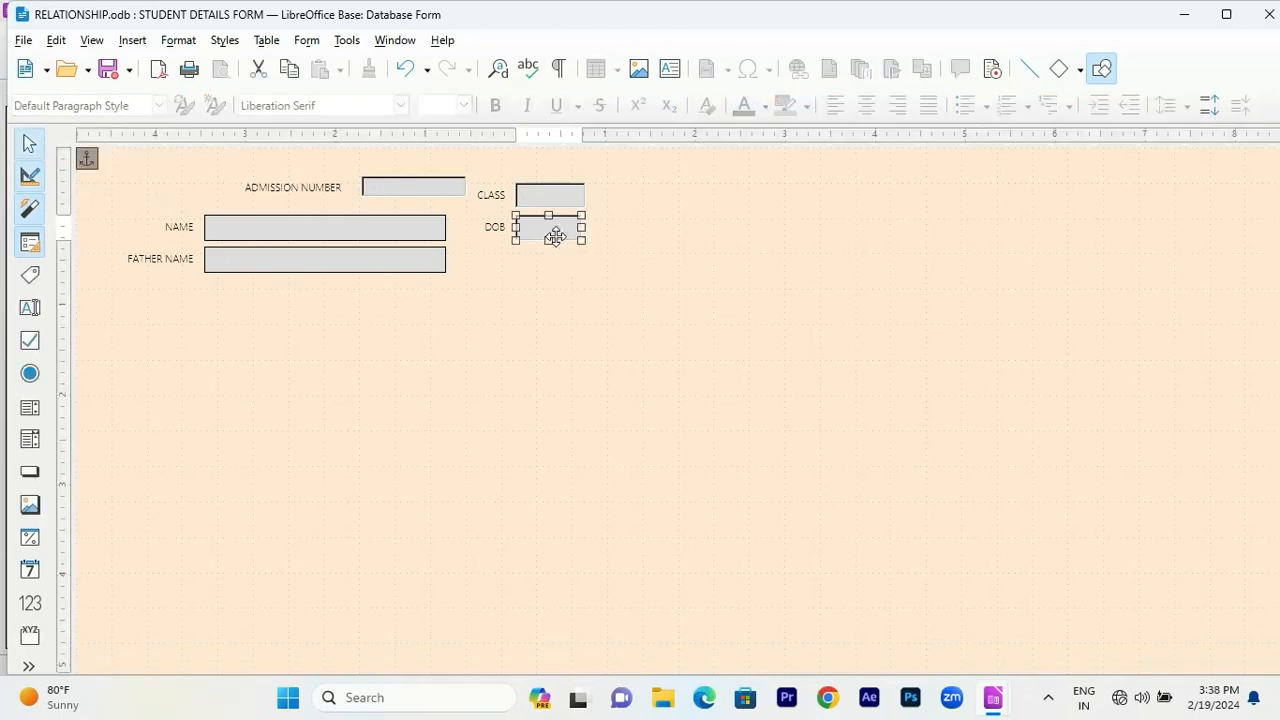
right_click(555, 236)
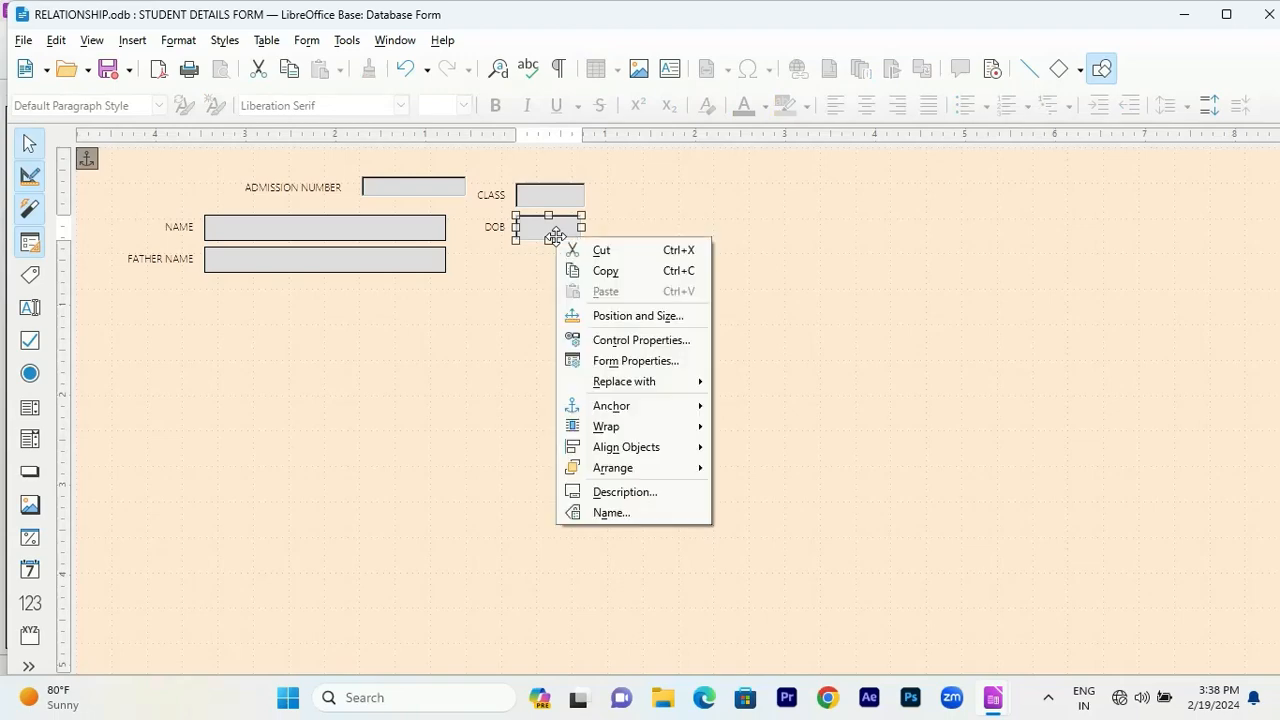
left_click(640, 340)
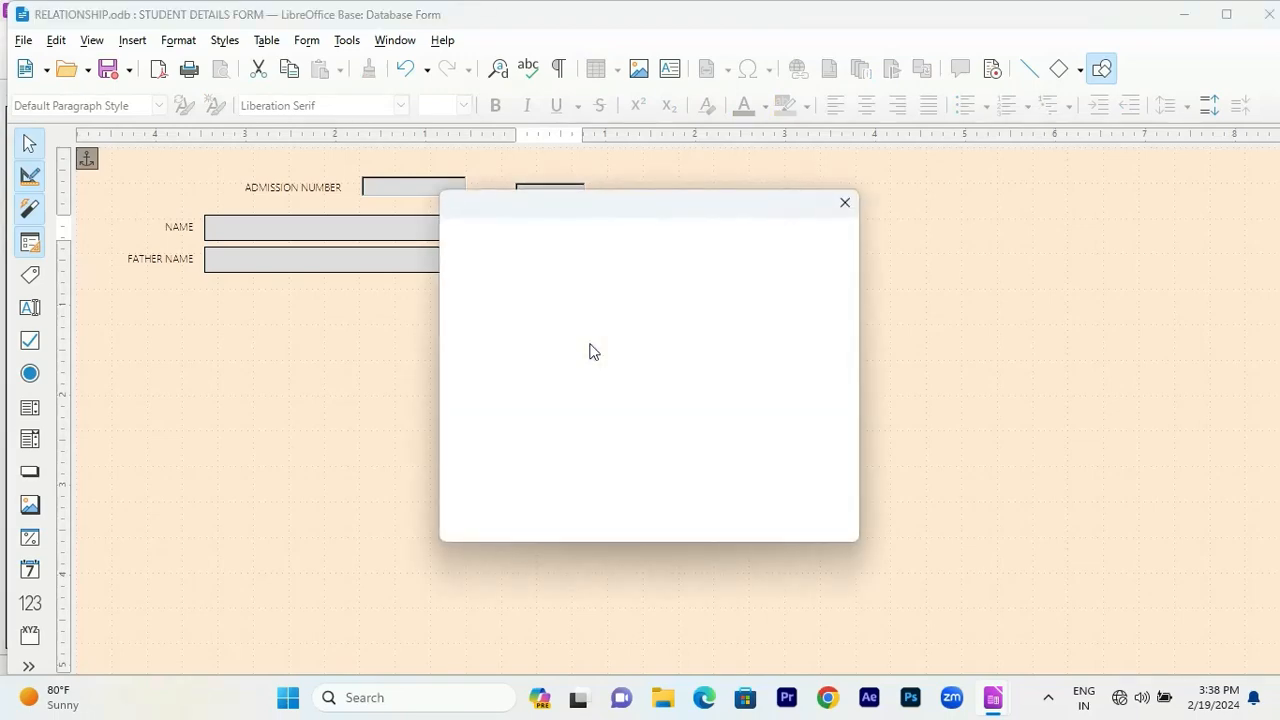
scroll(500, 360, "down", 5)
scroll(500, 360, "up", 1)
scroll(500, 358, "down", 4)
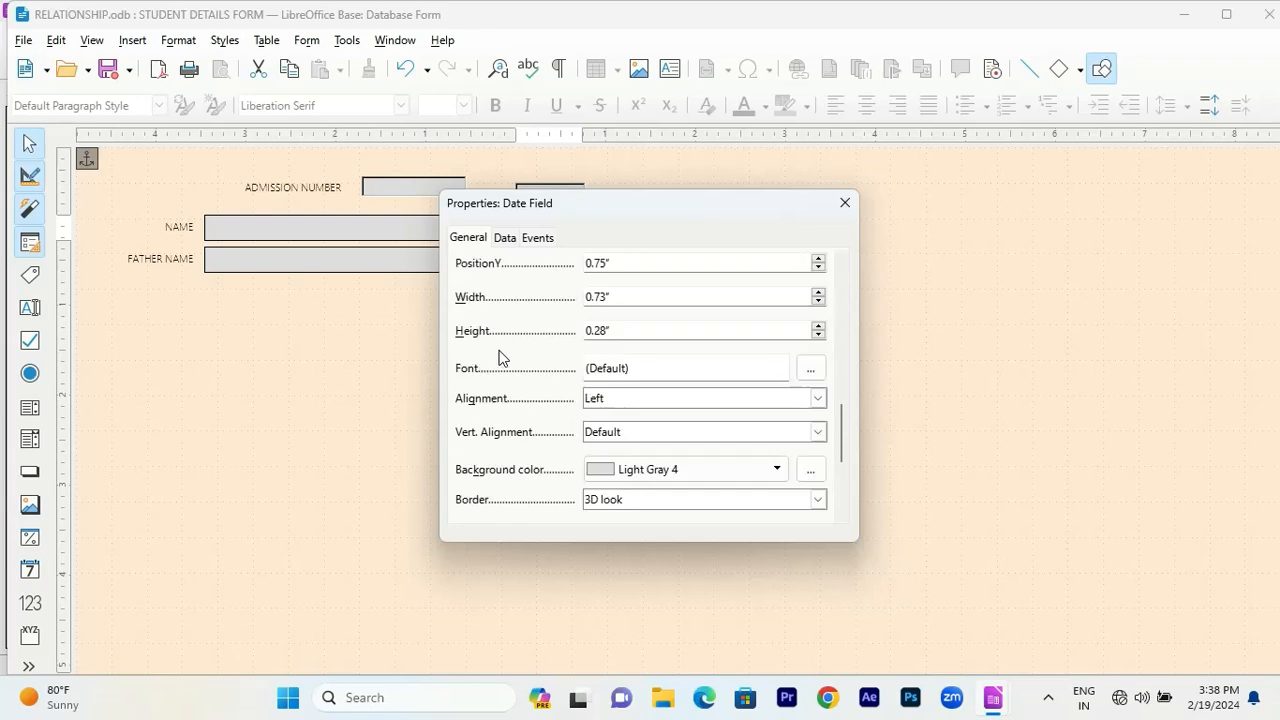
scroll(503, 340, "up", 5)
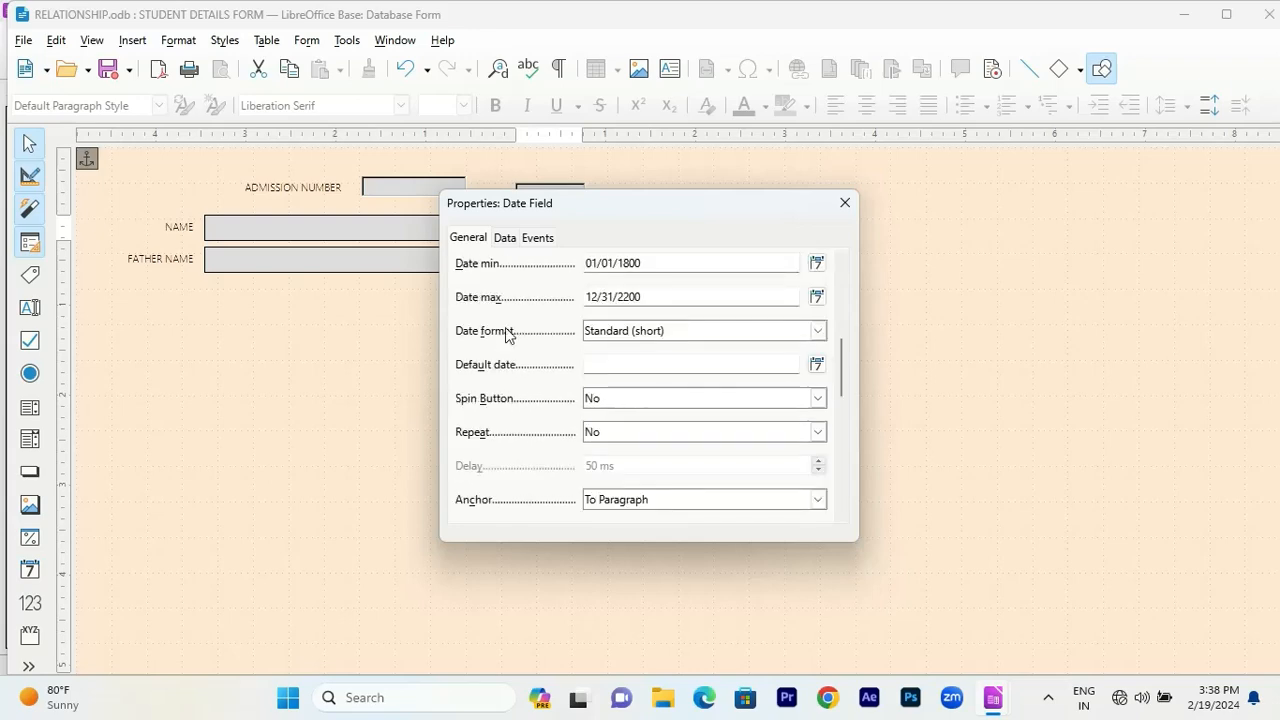
left_click(817, 331)
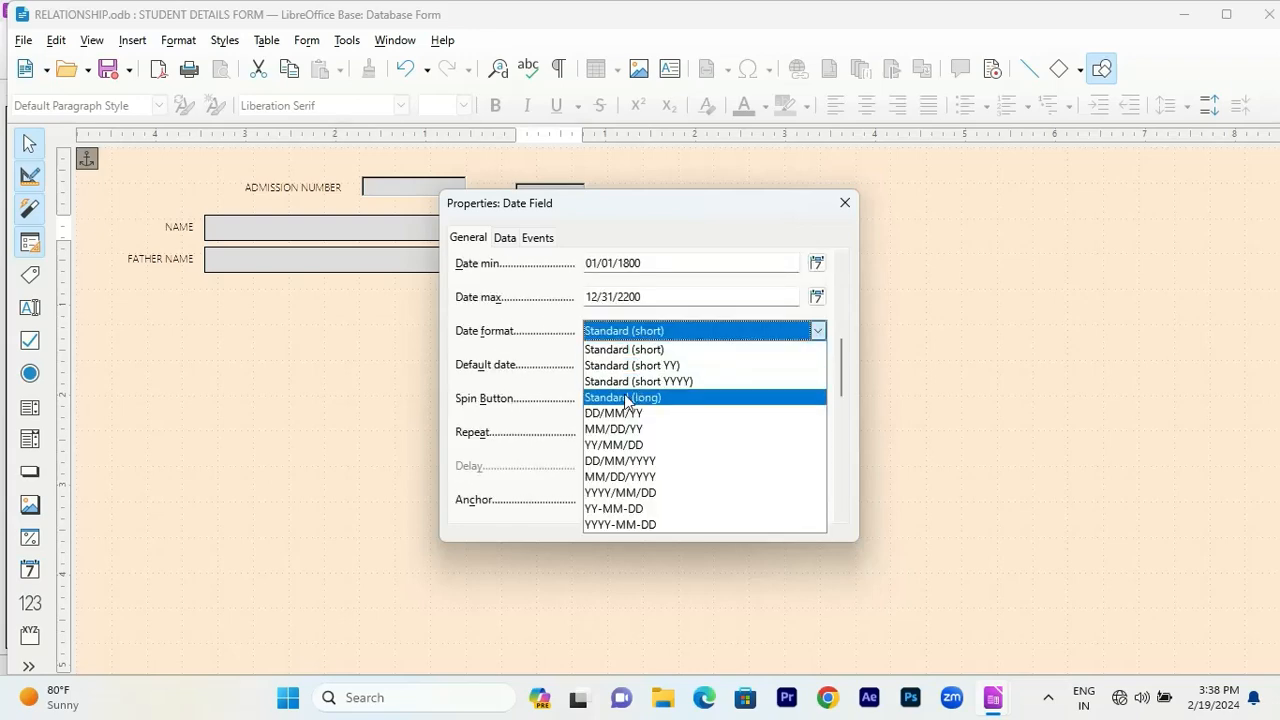
left_click(625, 397)
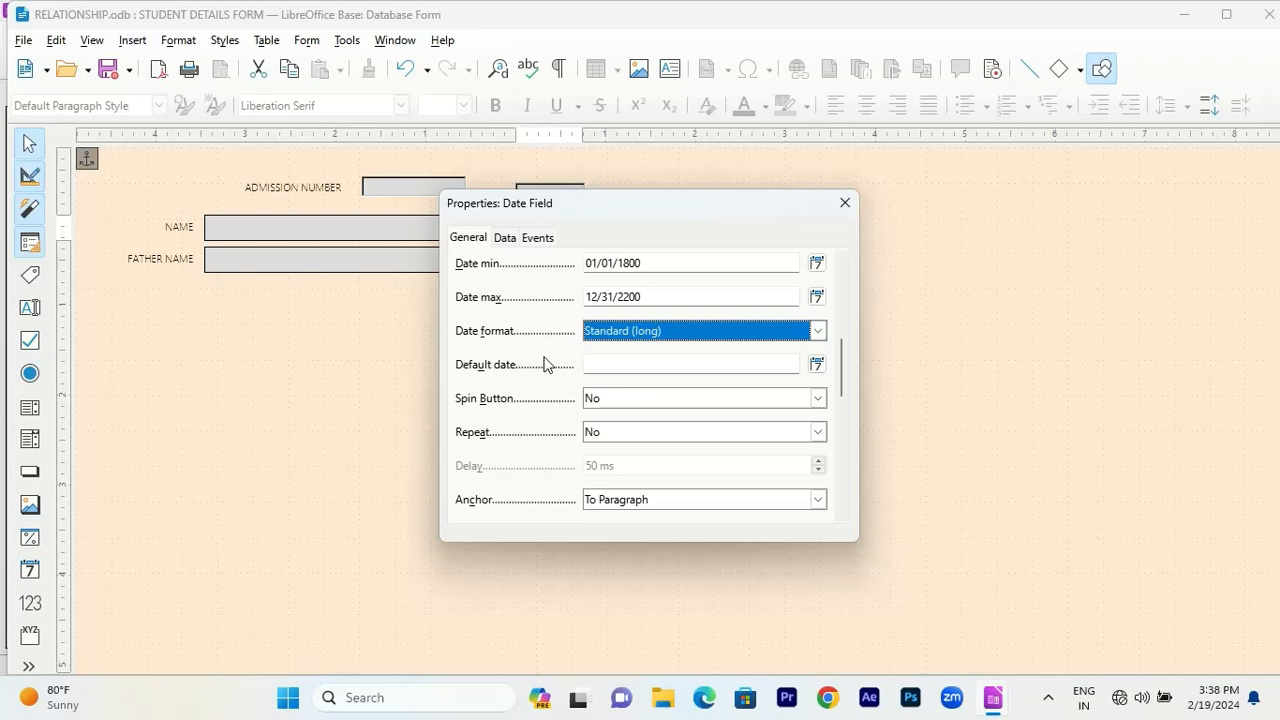
Set the DOB date field's Dropdown property to Yes and close its properties.
scroll(545, 364, "down", 6)
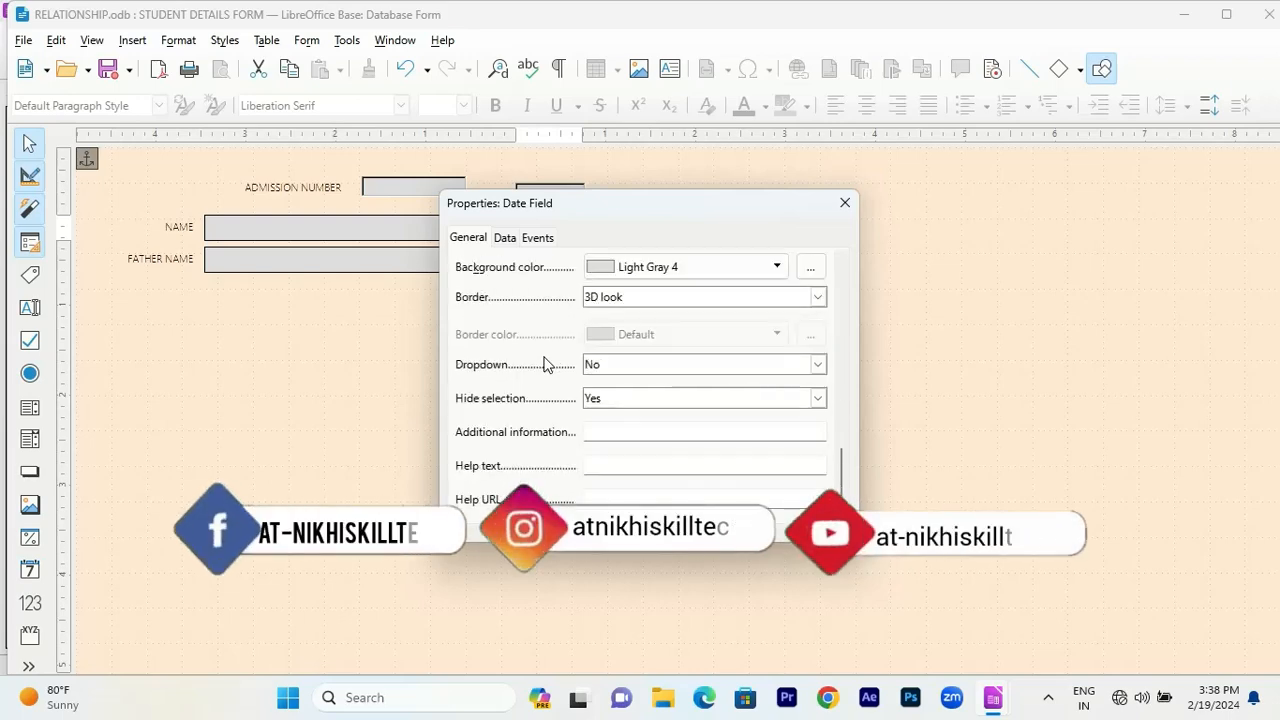
left_click(818, 366)
left_click(765, 399)
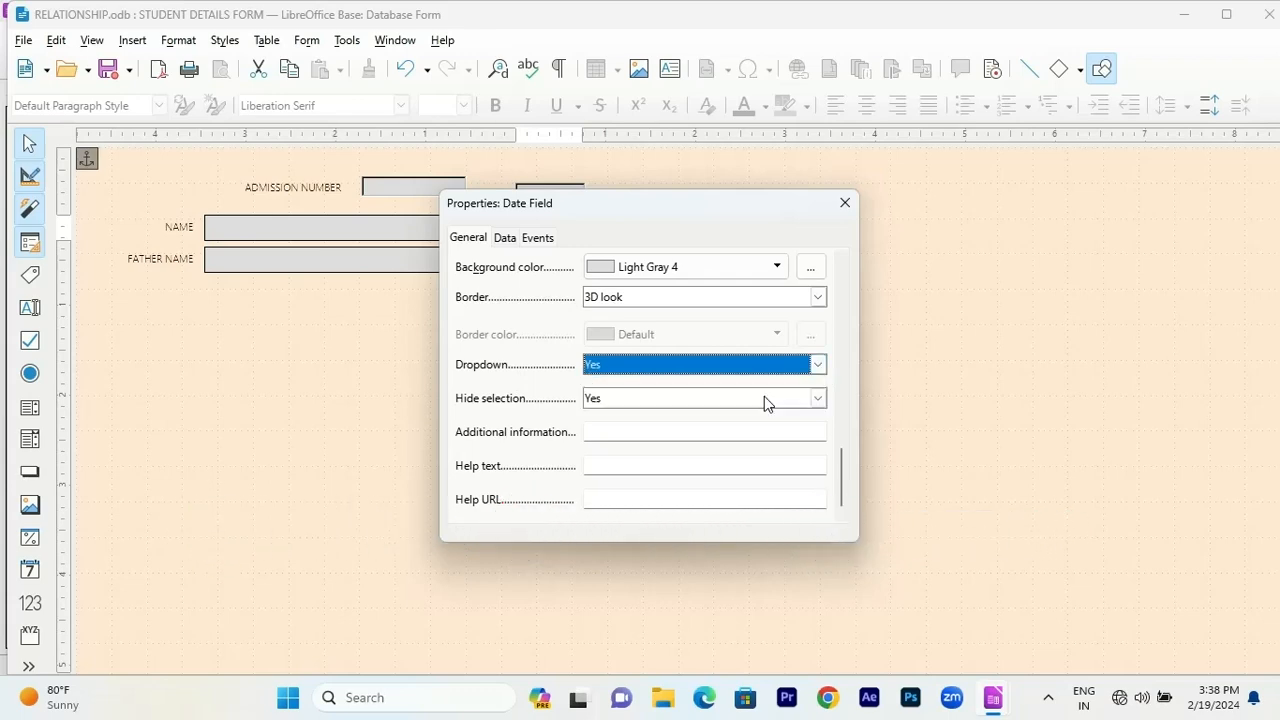
left_click(845, 205)
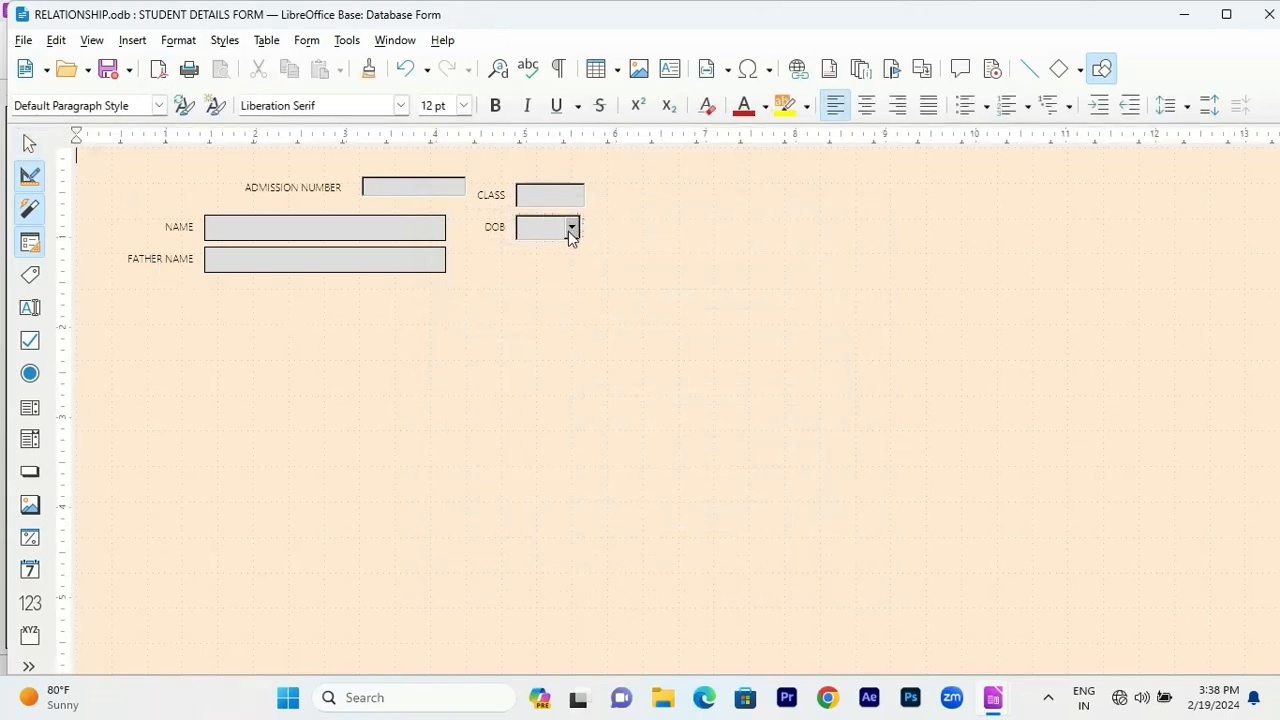
Leave design mode and browse the DOB field's dropdown calendar, jumping to June 2025.
left_click(31, 180)
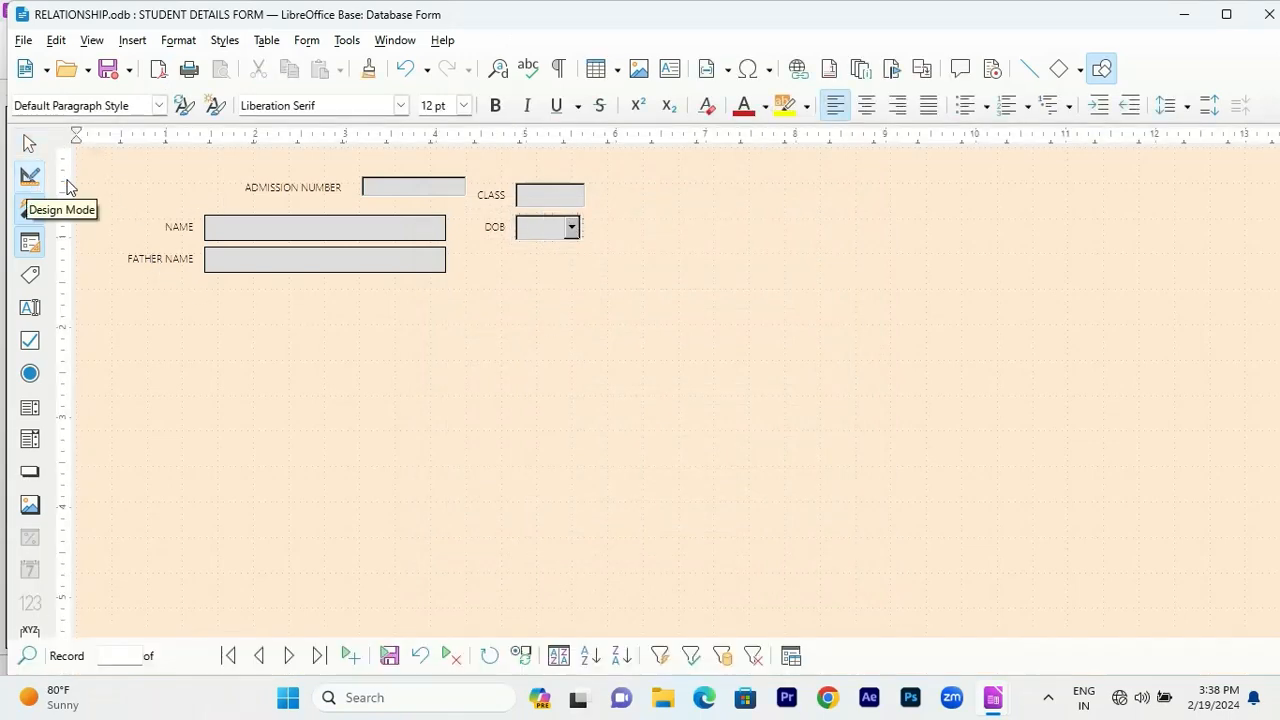
left_click(572, 229)
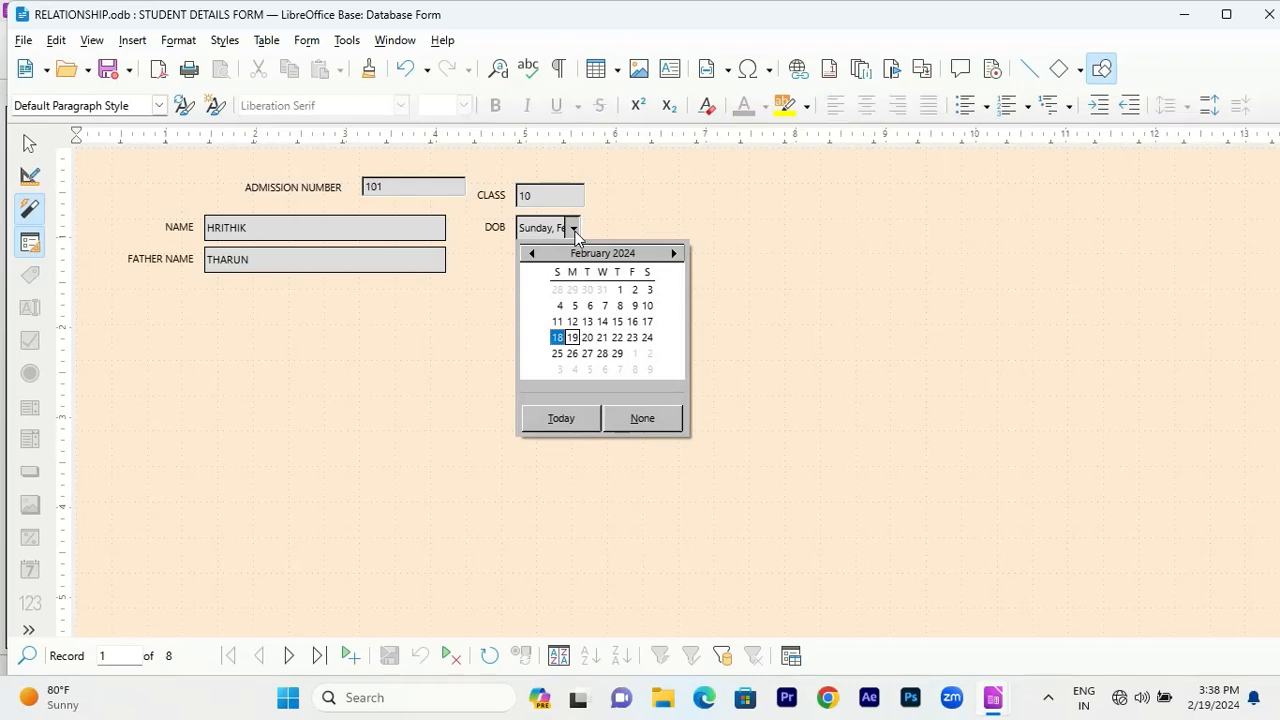
left_click(531, 255)
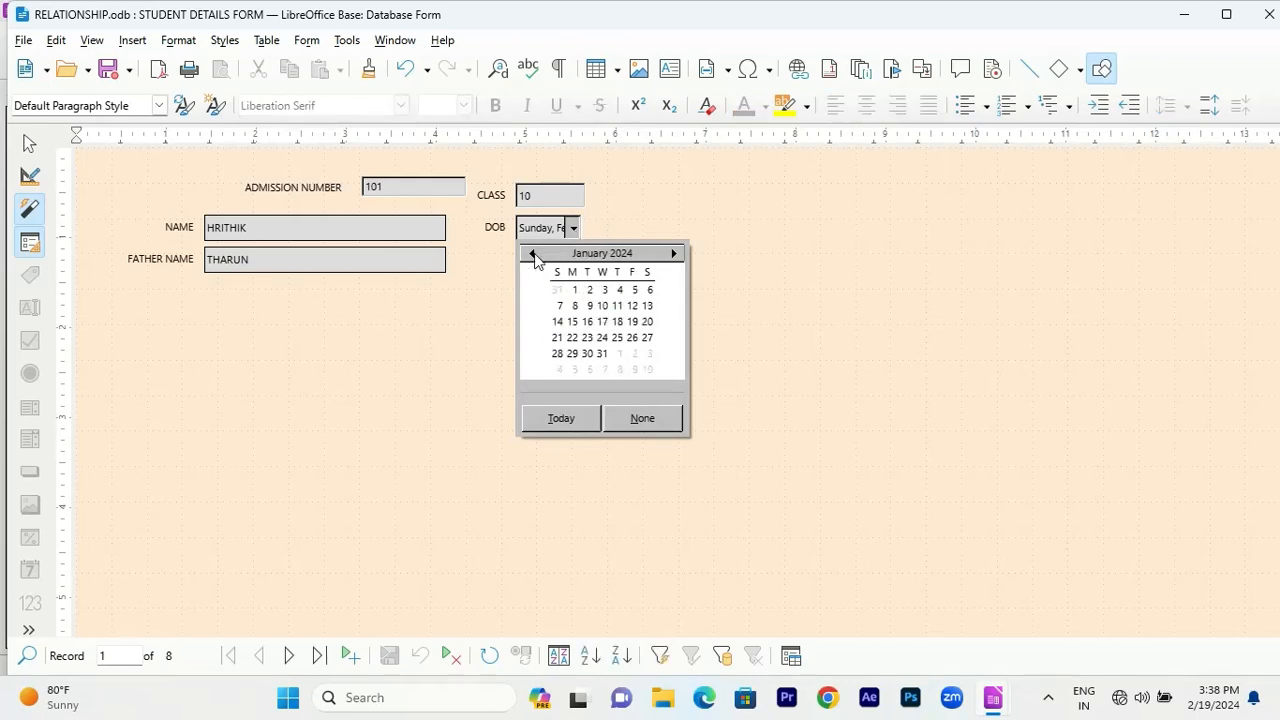
left_click(529, 255)
left_click(529, 255)
left_click(529, 255)
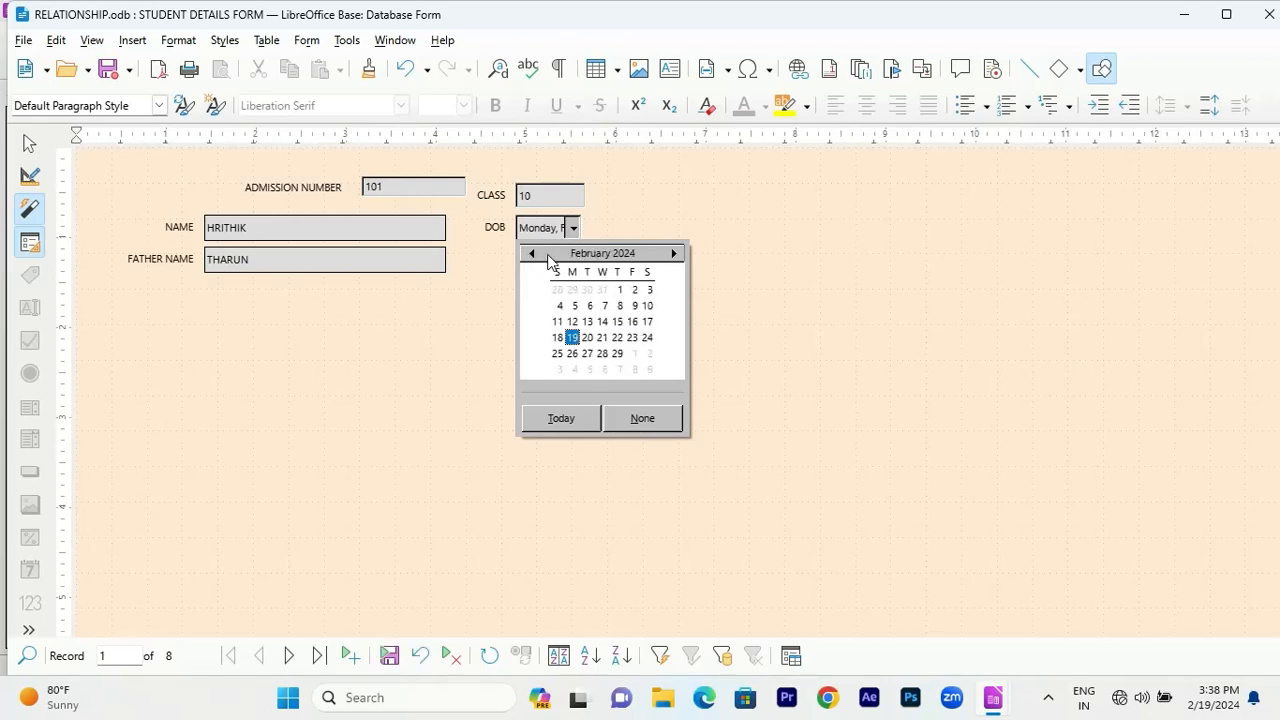
left_click(597, 253)
left_click(597, 253)
left_click(597, 253)
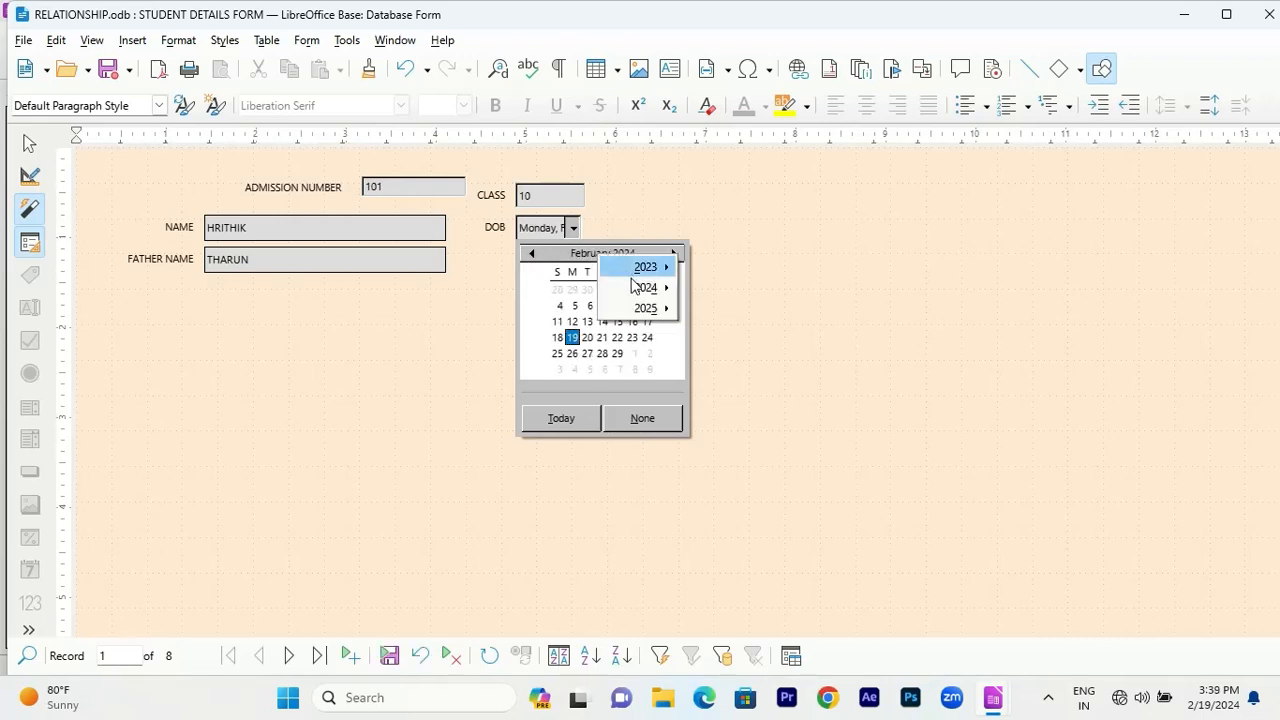
mouse_move(646, 308)
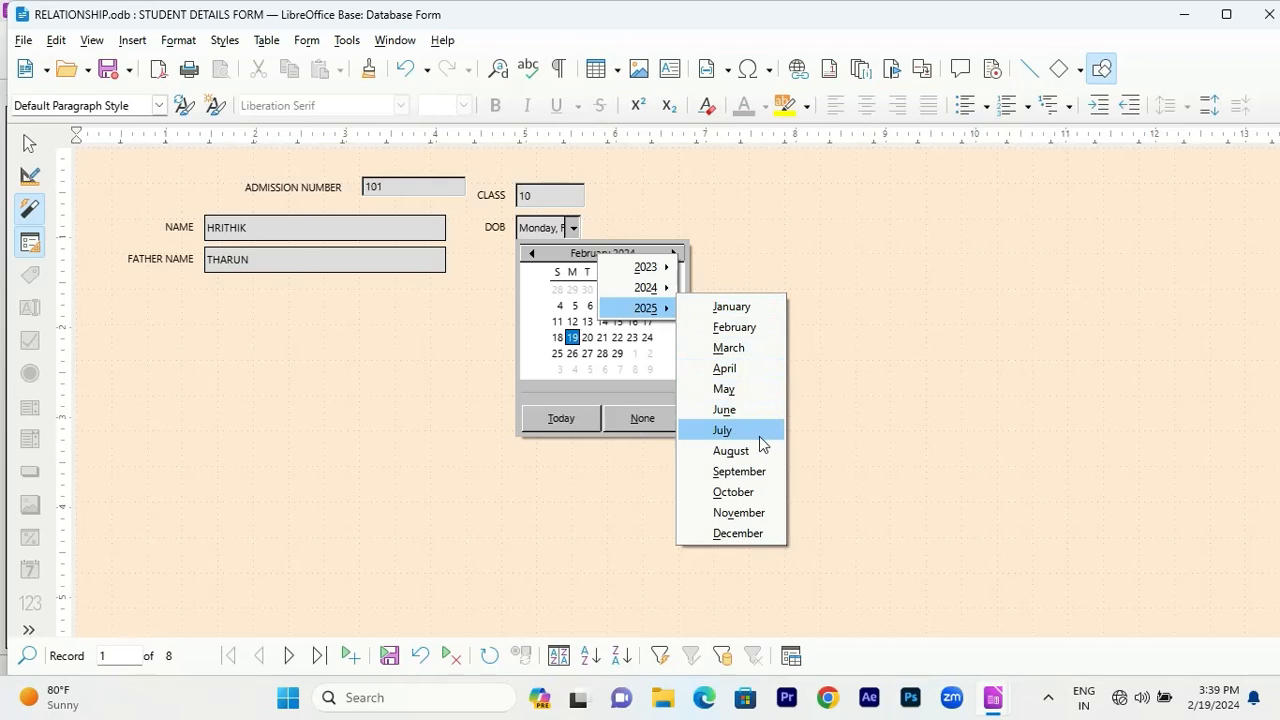
left_click(740, 409)
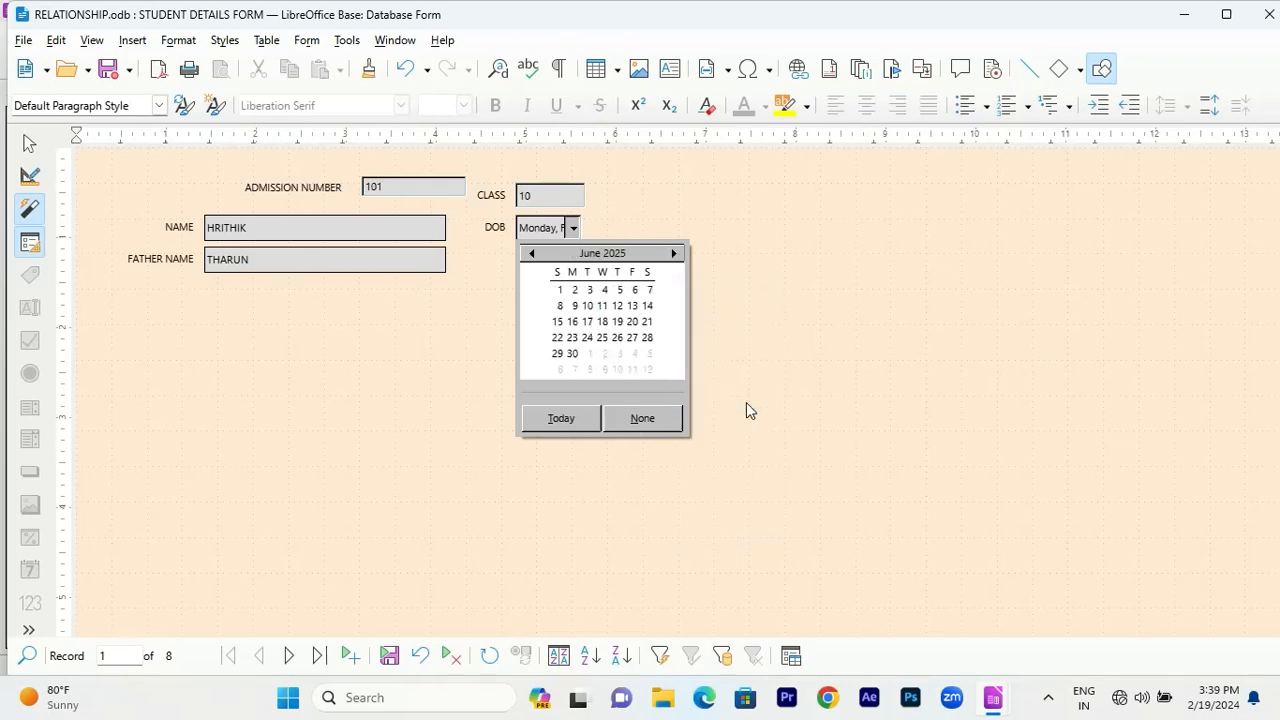
Clear the first record's DOB with the calendar's None option and return to design mode, saving the changes.
left_click(597, 253)
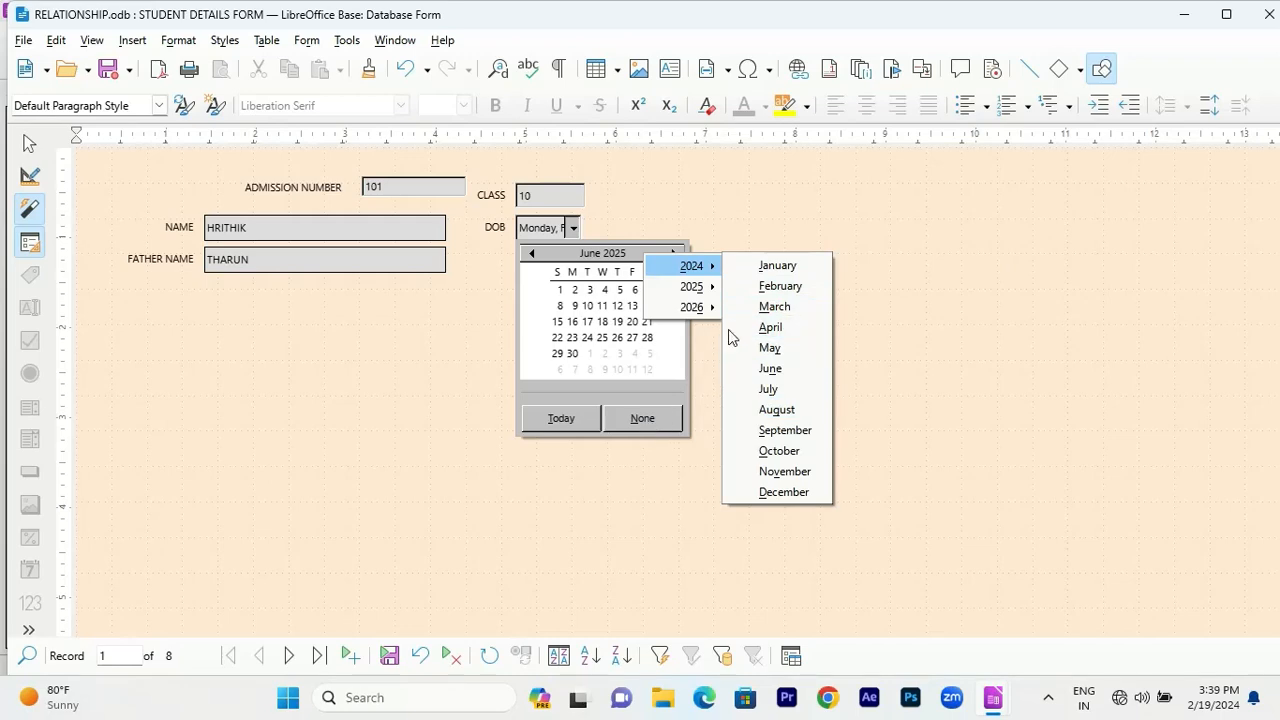
left_click(740, 347)
left_click(645, 420)
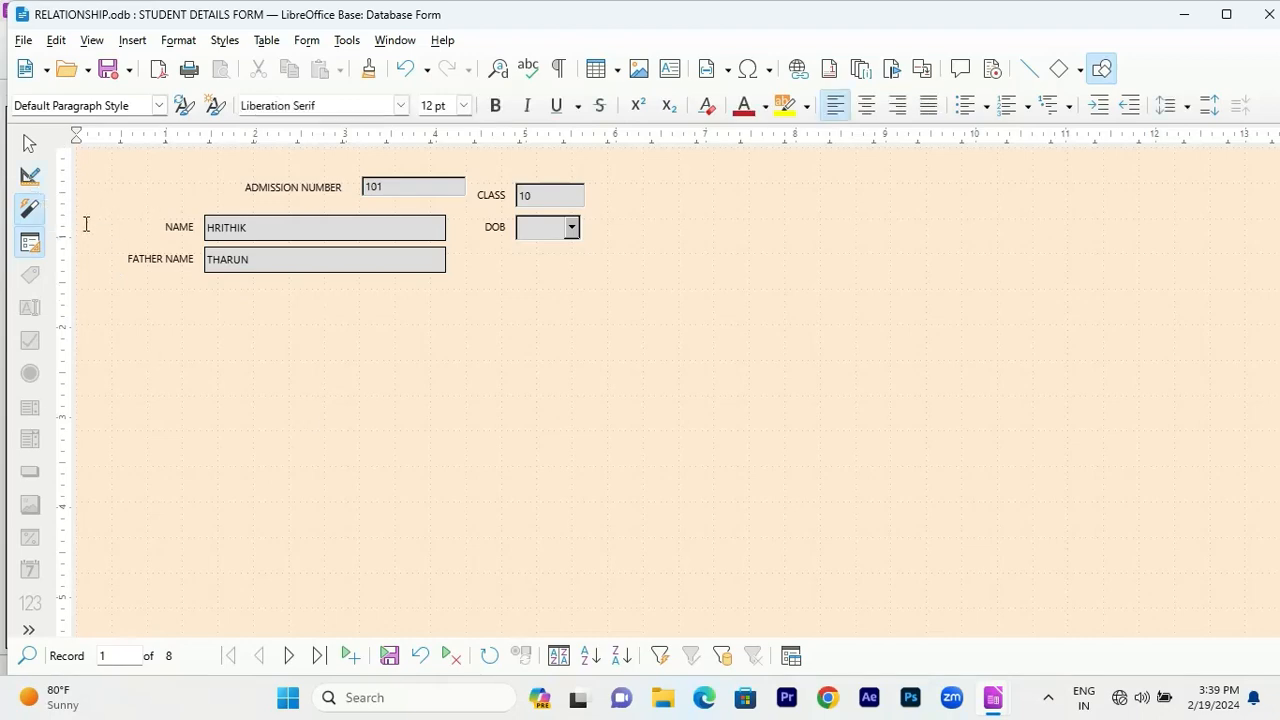
left_click(37, 182)
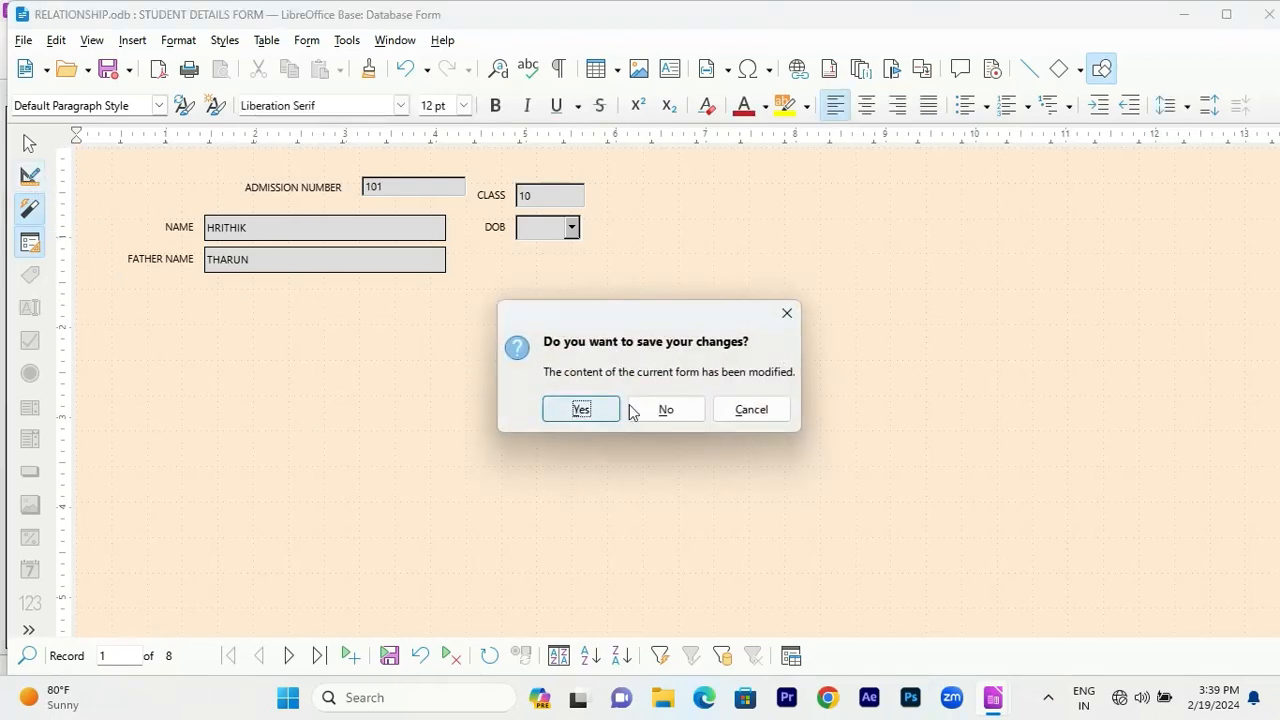
left_click(569, 411)
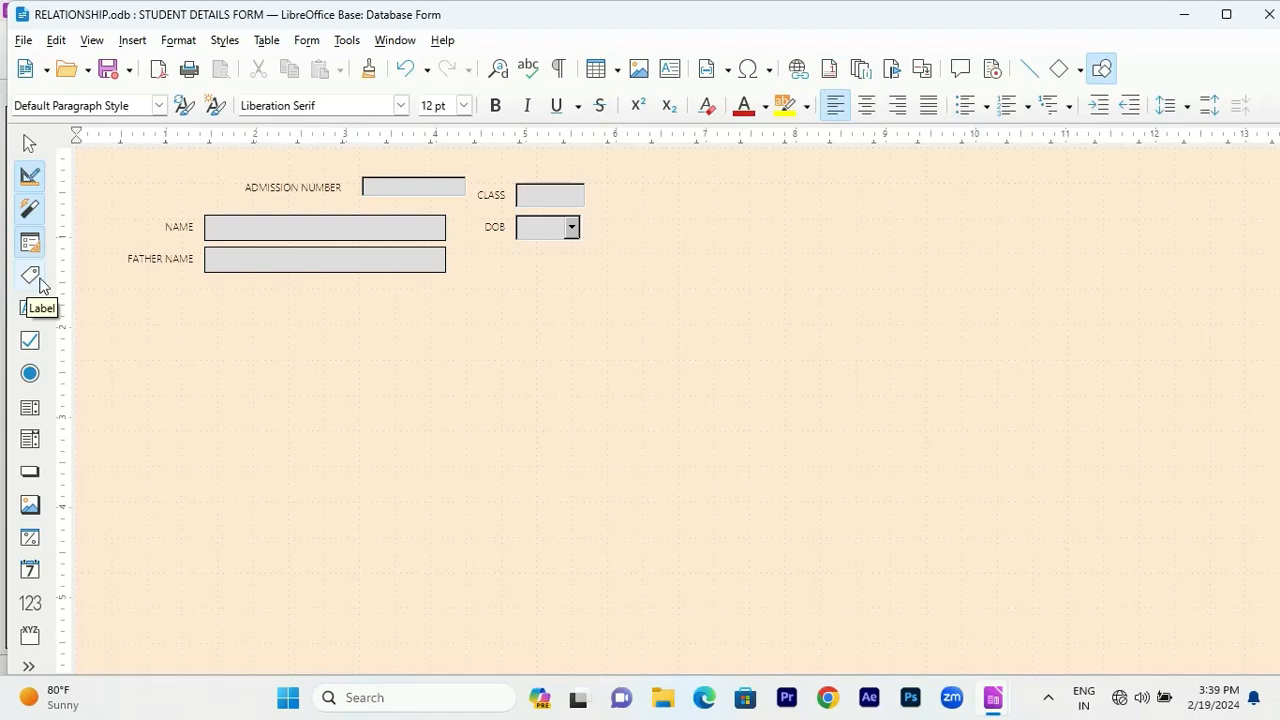
Add a label control below FATHER NAME on the form and set its label text to ADDRESS.
left_click(39, 284)
left_click_drag(129, 300, 218, 330)
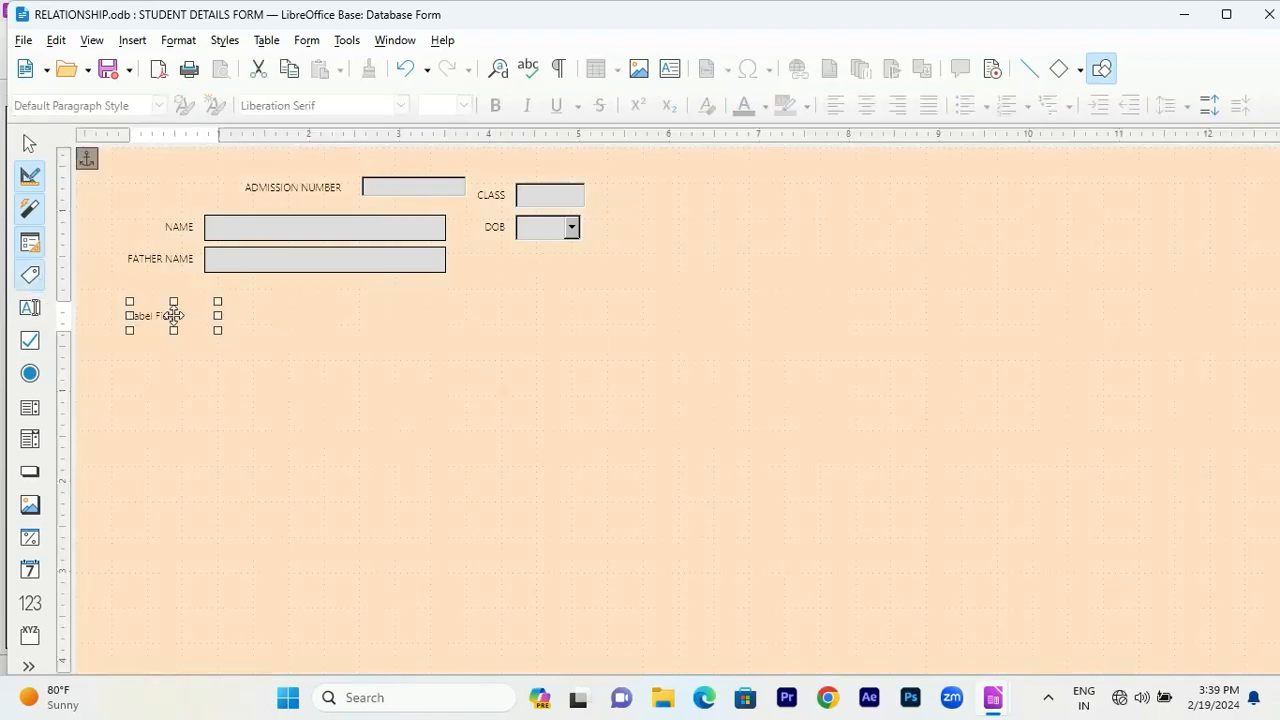
double_click(174, 315)
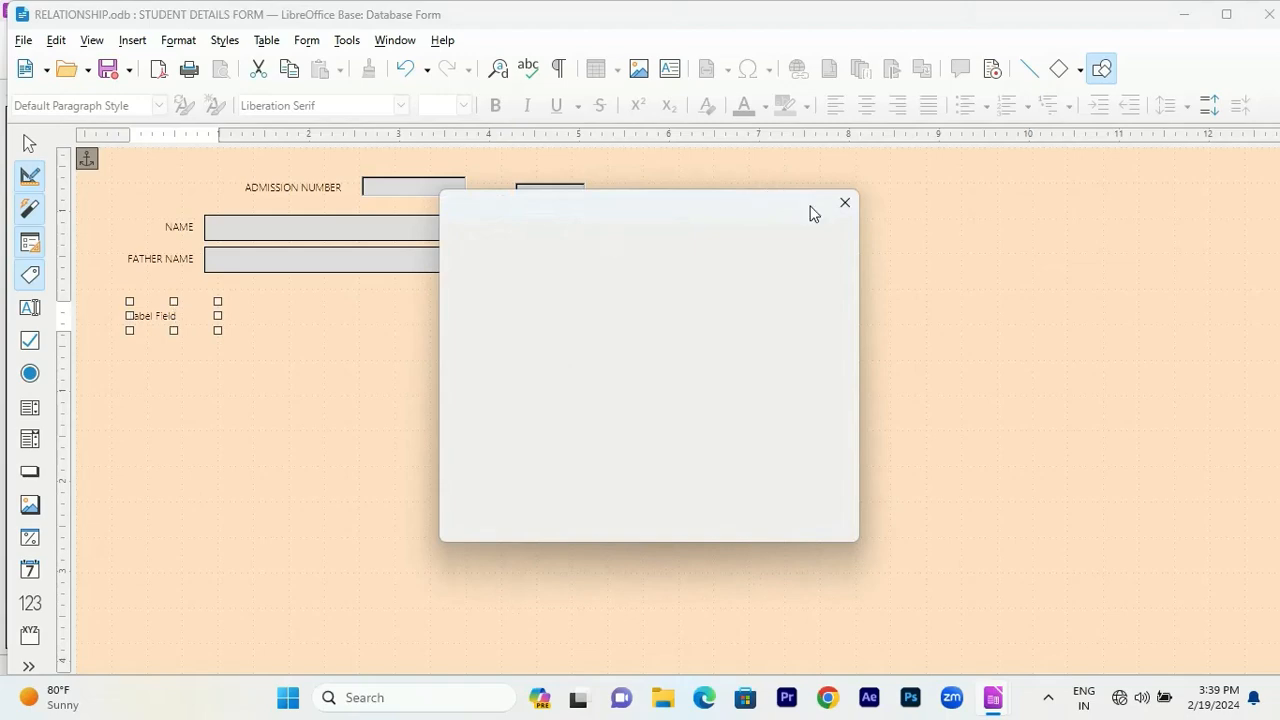
left_click(716, 297)
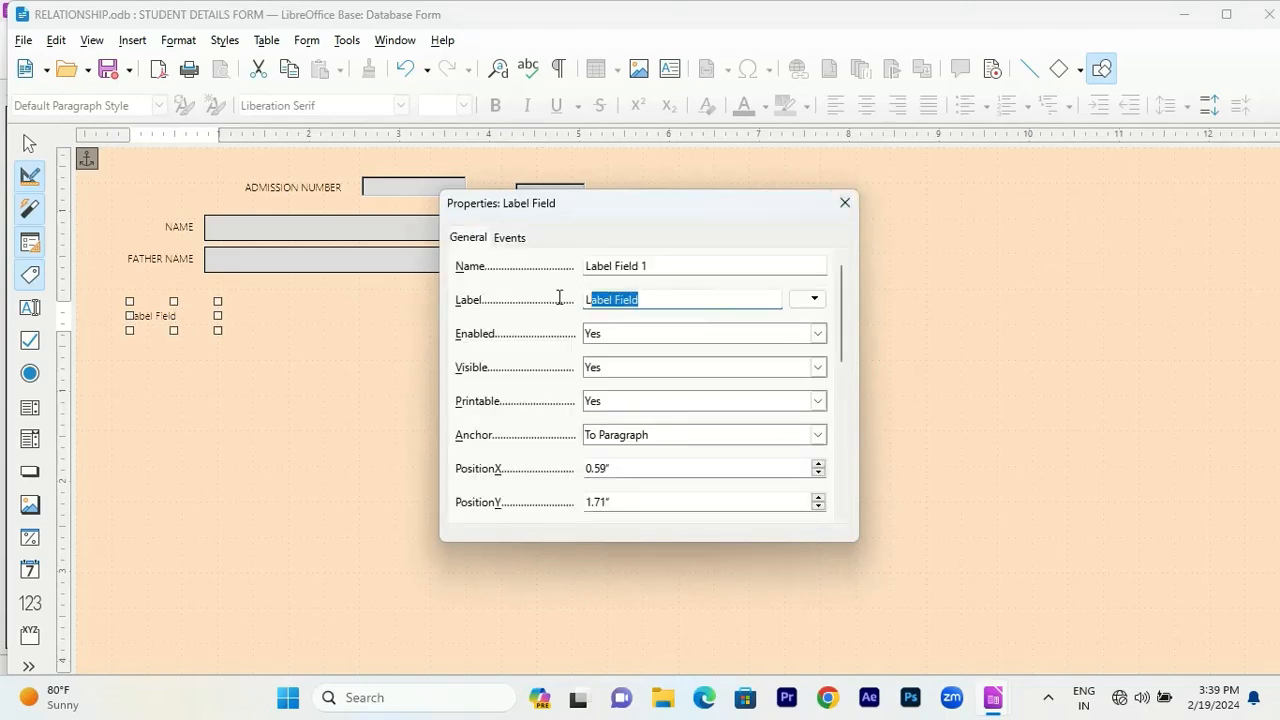
type("ADDRESS")
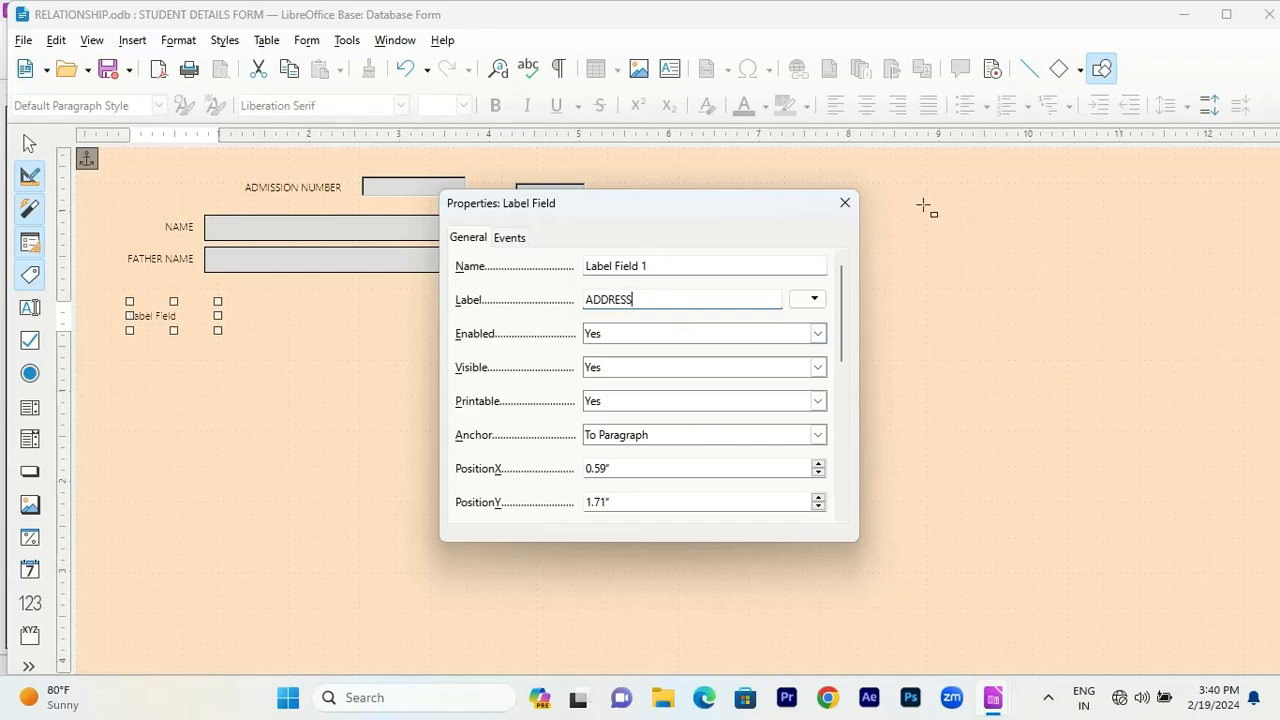
left_click(846, 204)
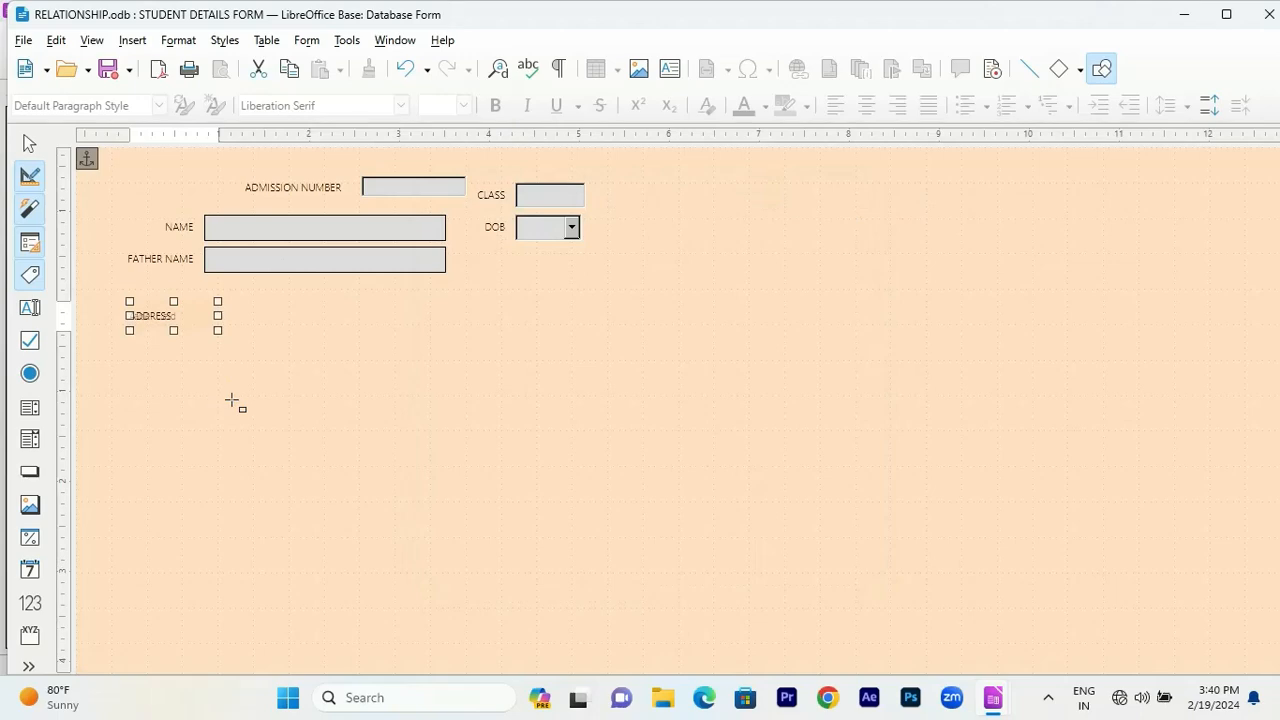
Draw a wide text box beside the ADDRESS label and assign ADDRESS (Label Field 1) as its label field.
left_click(30, 309)
left_click_drag(247, 301, 932, 372)
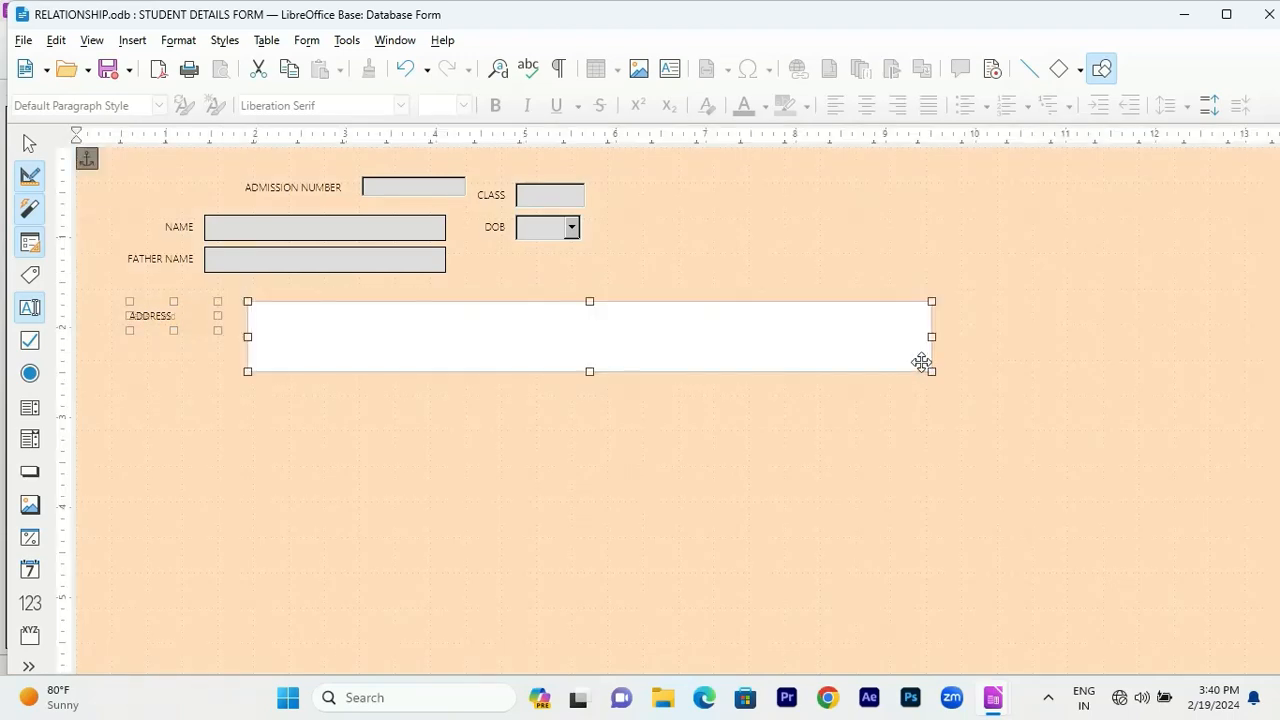
right_click(637, 345)
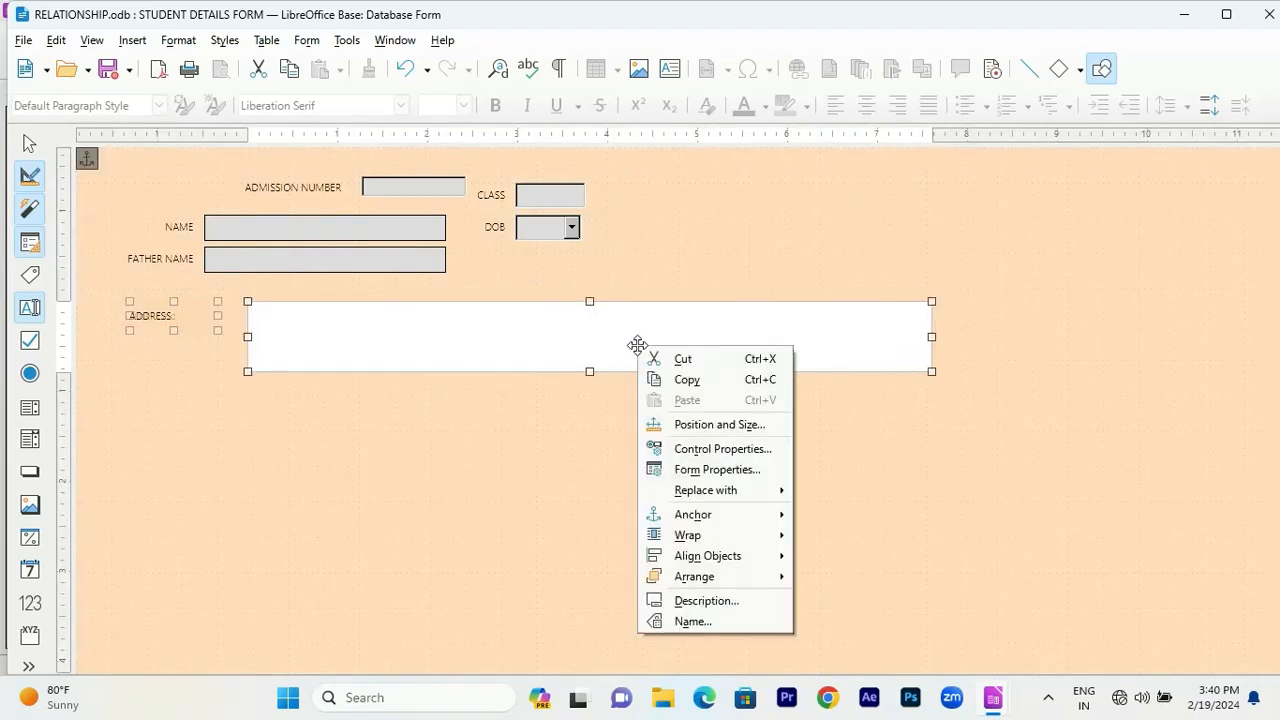
left_click(662, 449)
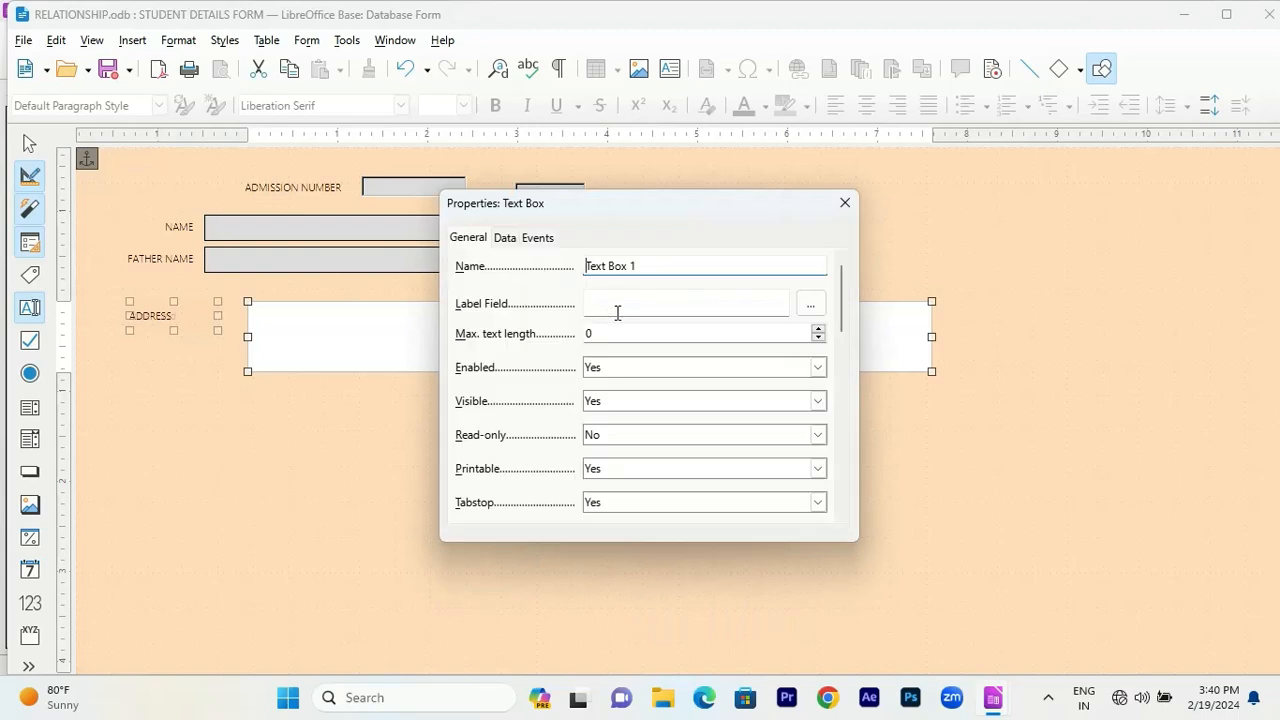
left_click(810, 304)
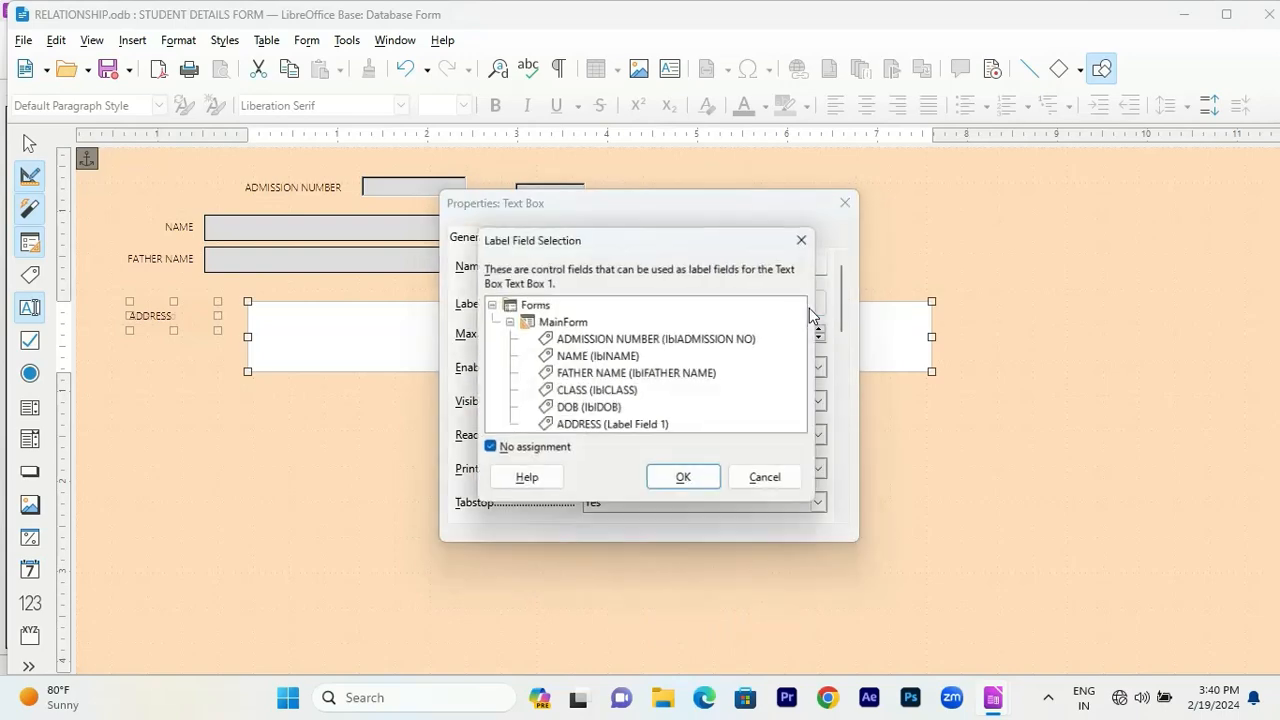
left_click(592, 430)
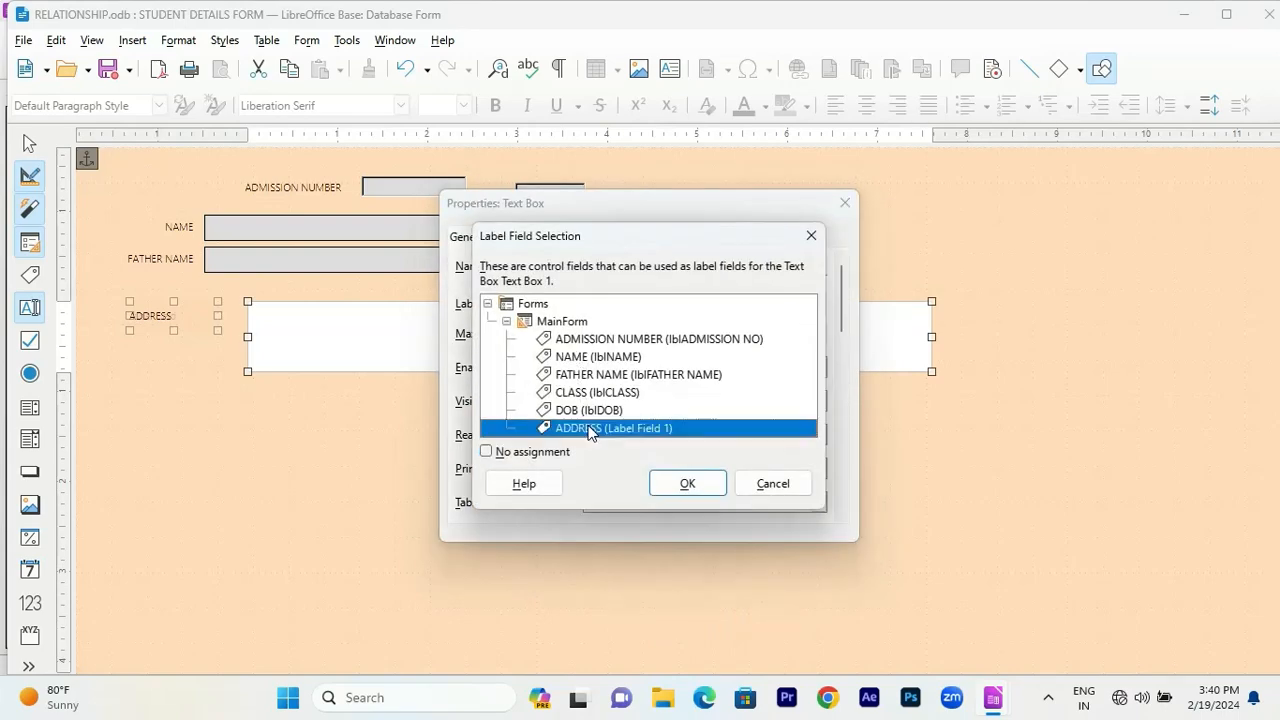
left_click(688, 484)
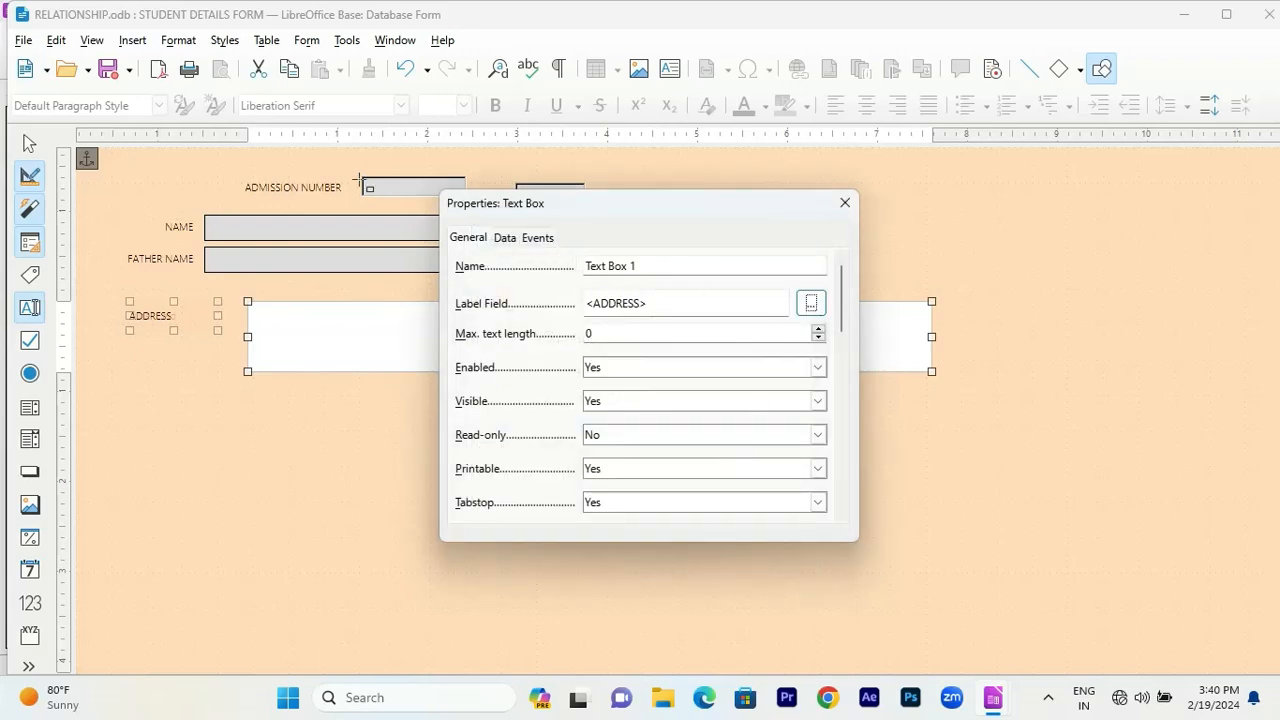
Set the new text box's name to ADDRESS and close its properties.
left_click(645, 264)
triple_click(643, 260)
type("ADDRESS")
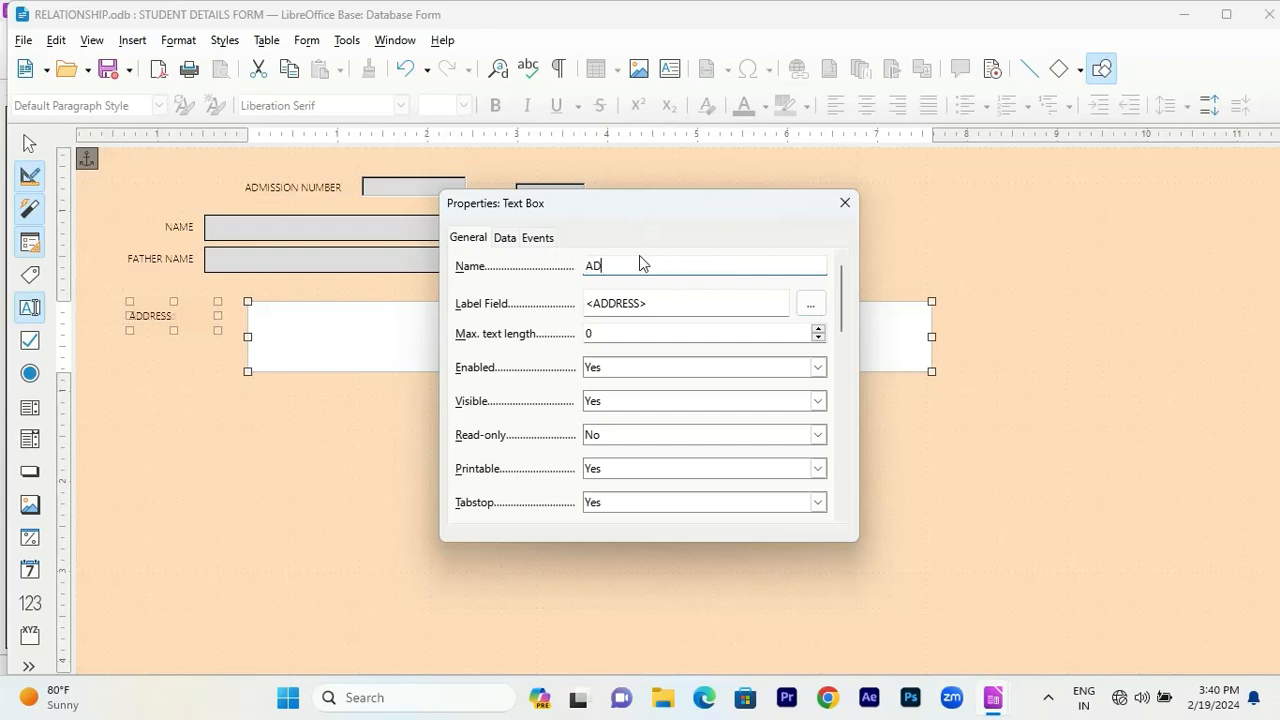
left_click(845, 202)
Leave design mode, enter a street address in the first record's ADDRESS box, and go to a new record and back one.
left_click(29, 175)
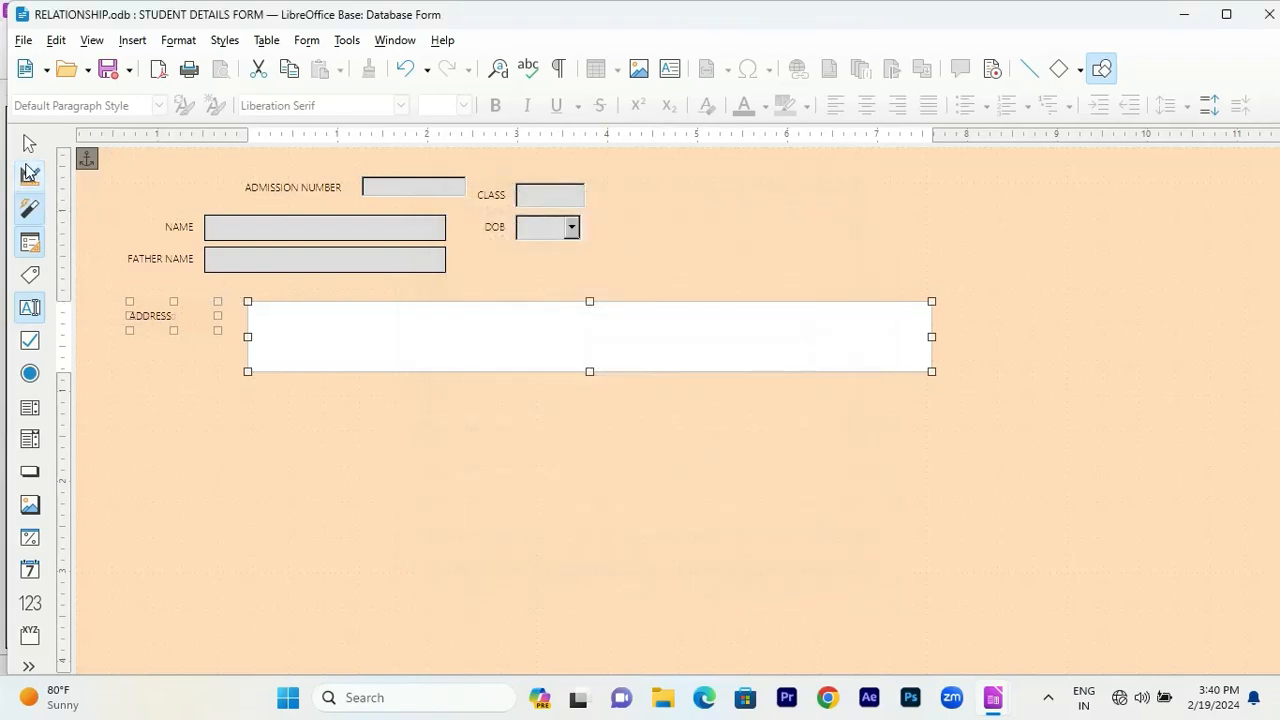
left_click(294, 330)
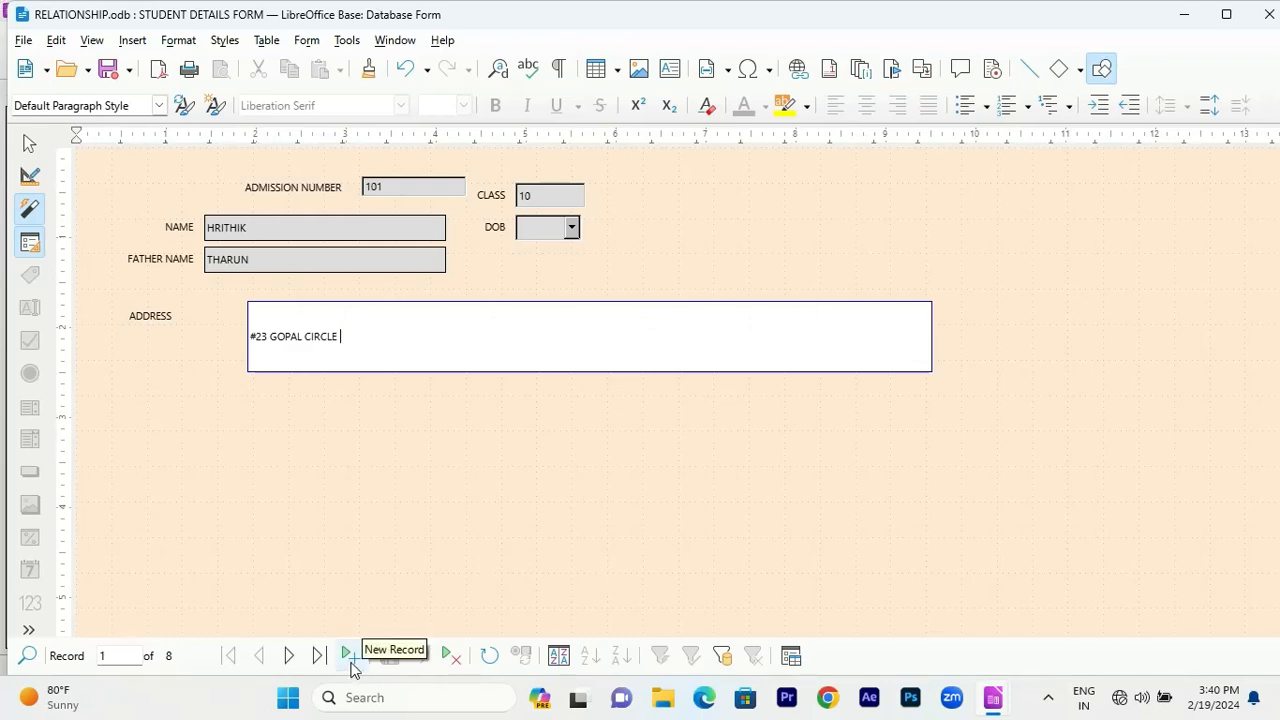
left_click(352, 660)
left_click(262, 662)
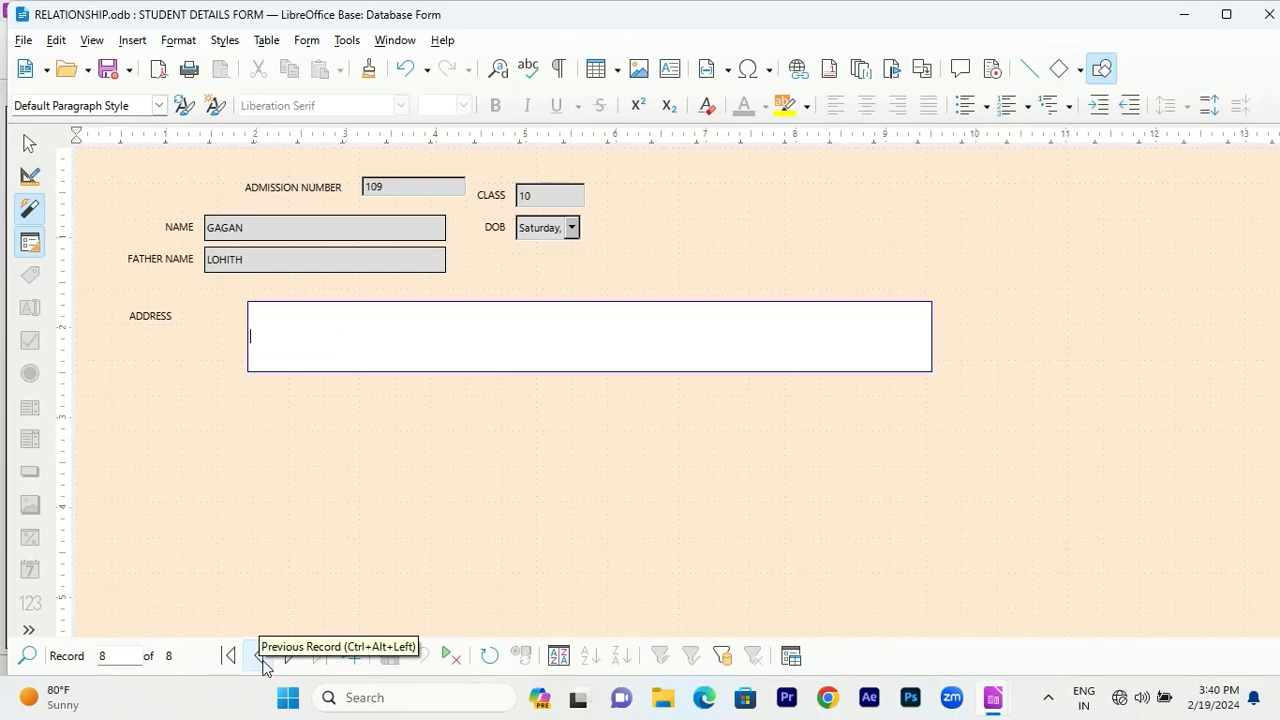
View the Record Search options, minimize the form window and view the actions available for STUDENT DETAILS FORM in the database window.
left_click(28, 656)
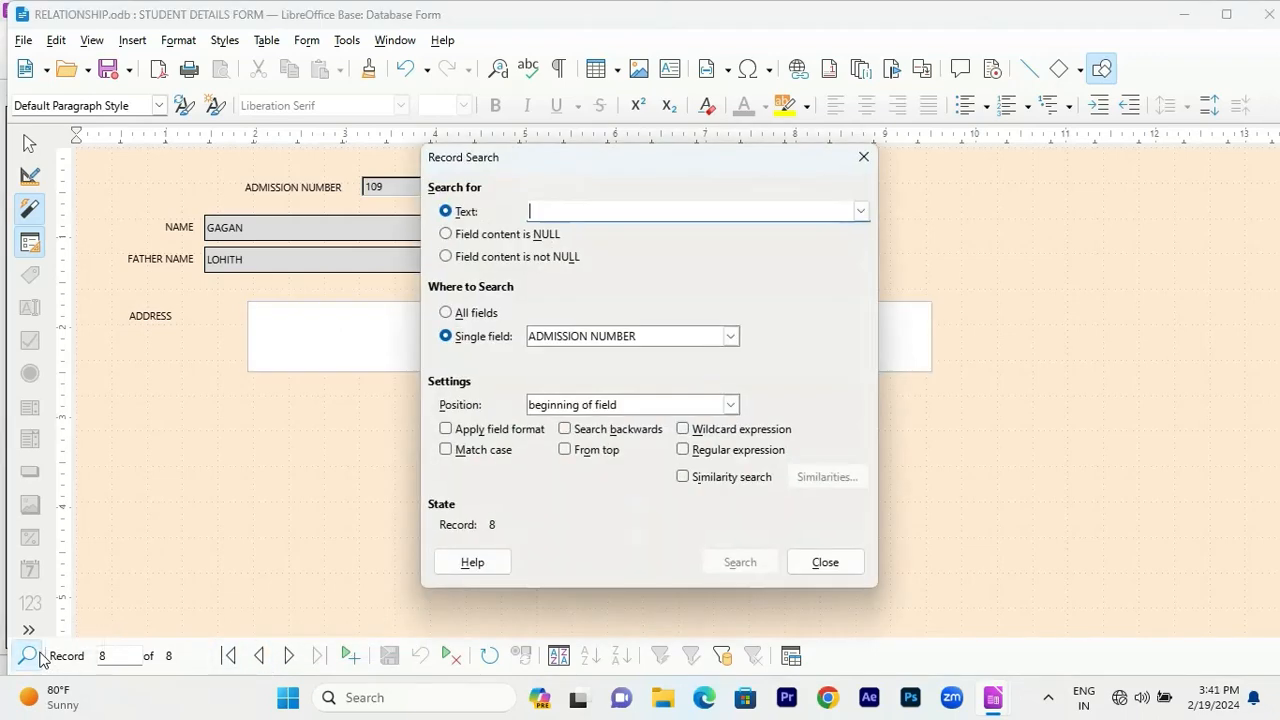
left_click(863, 157)
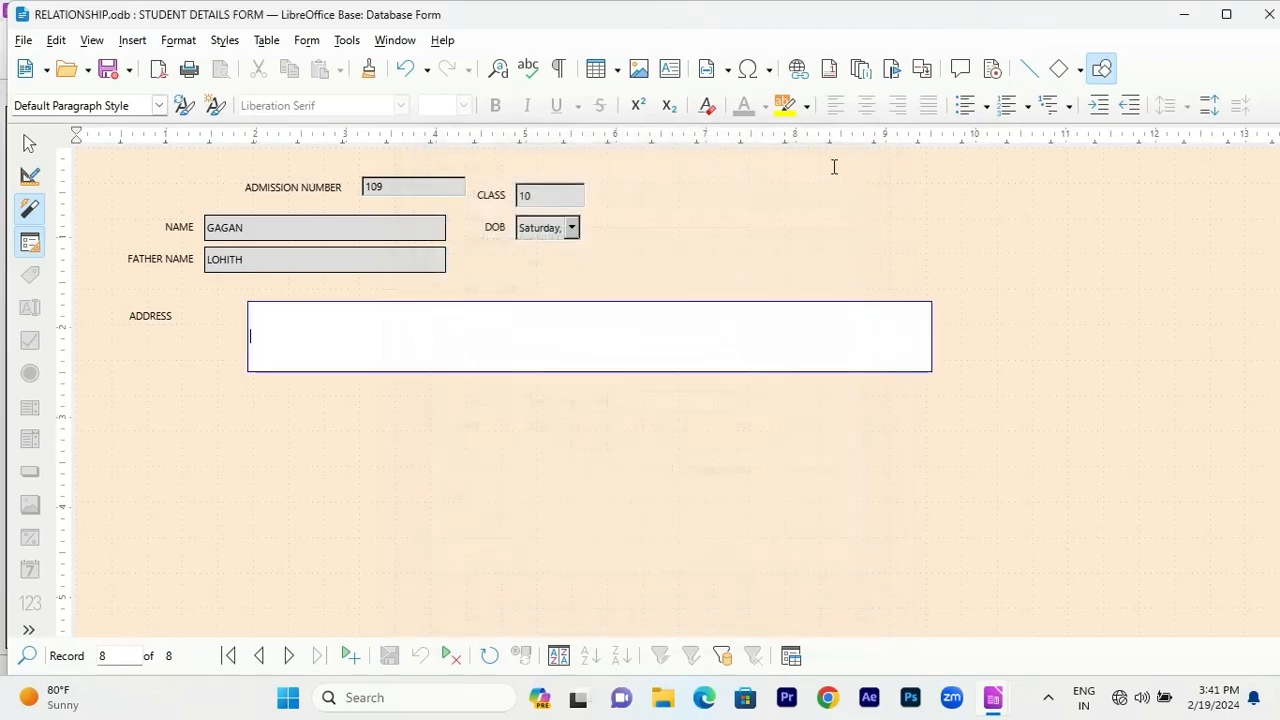
left_click(1185, 16)
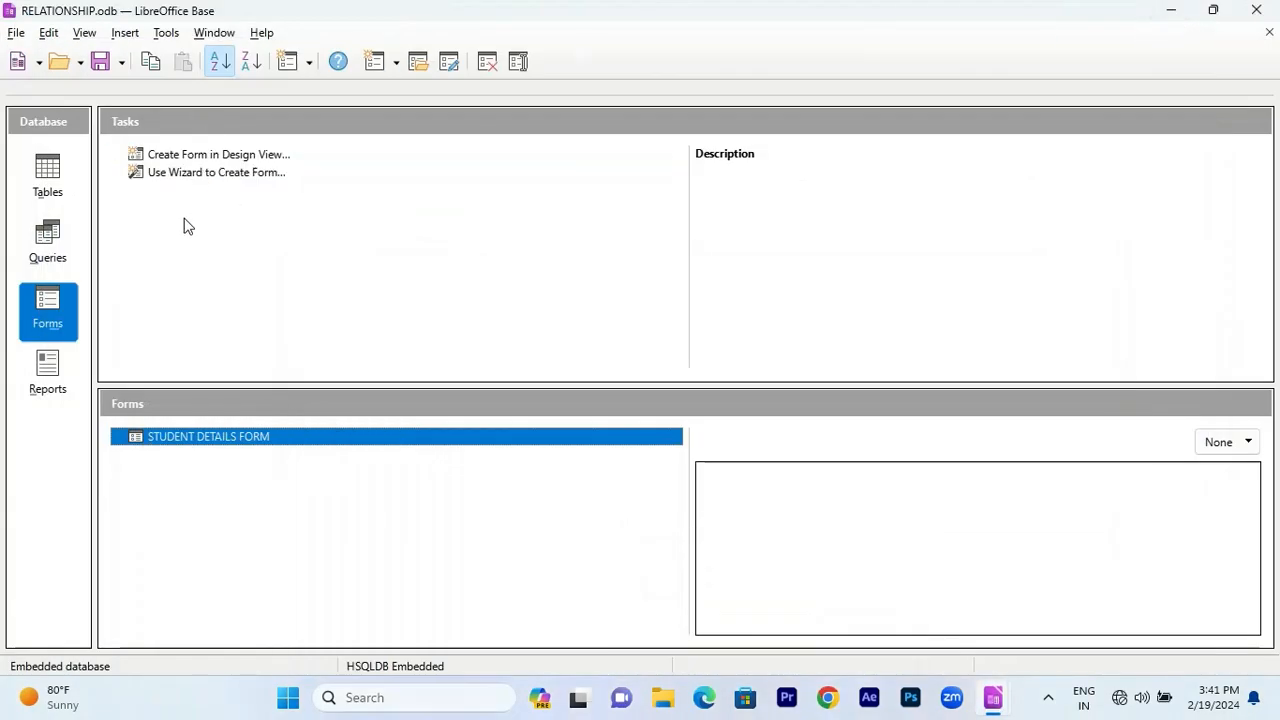
right_click(200, 441)
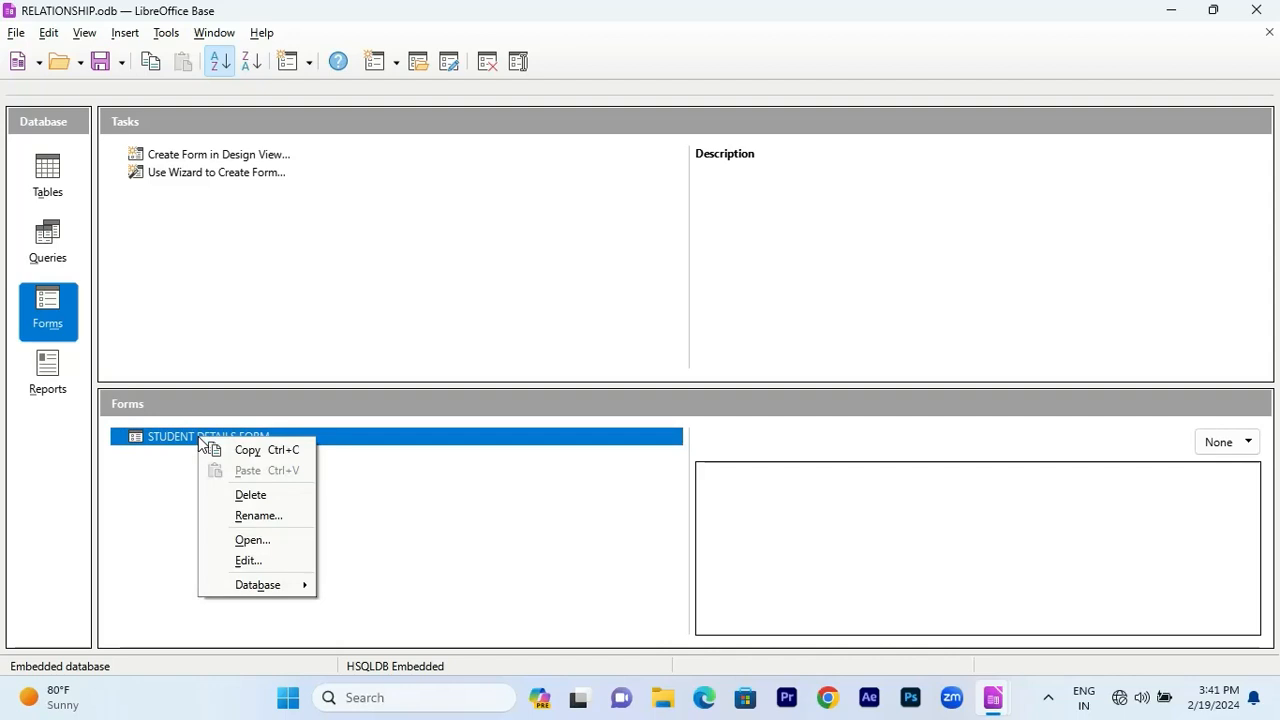
left_click(158, 492)
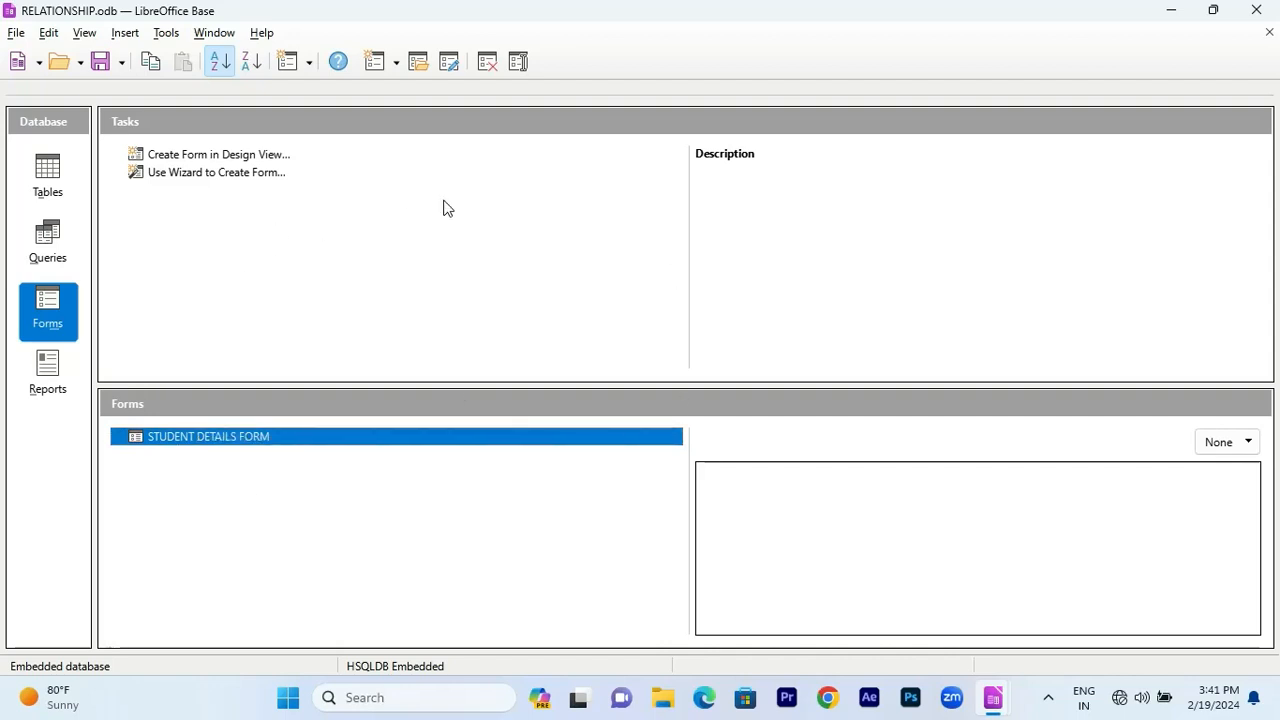
Start a new report with the wizard, based on Query_SCOREBOARD and including all its fields.
left_click(64, 372)
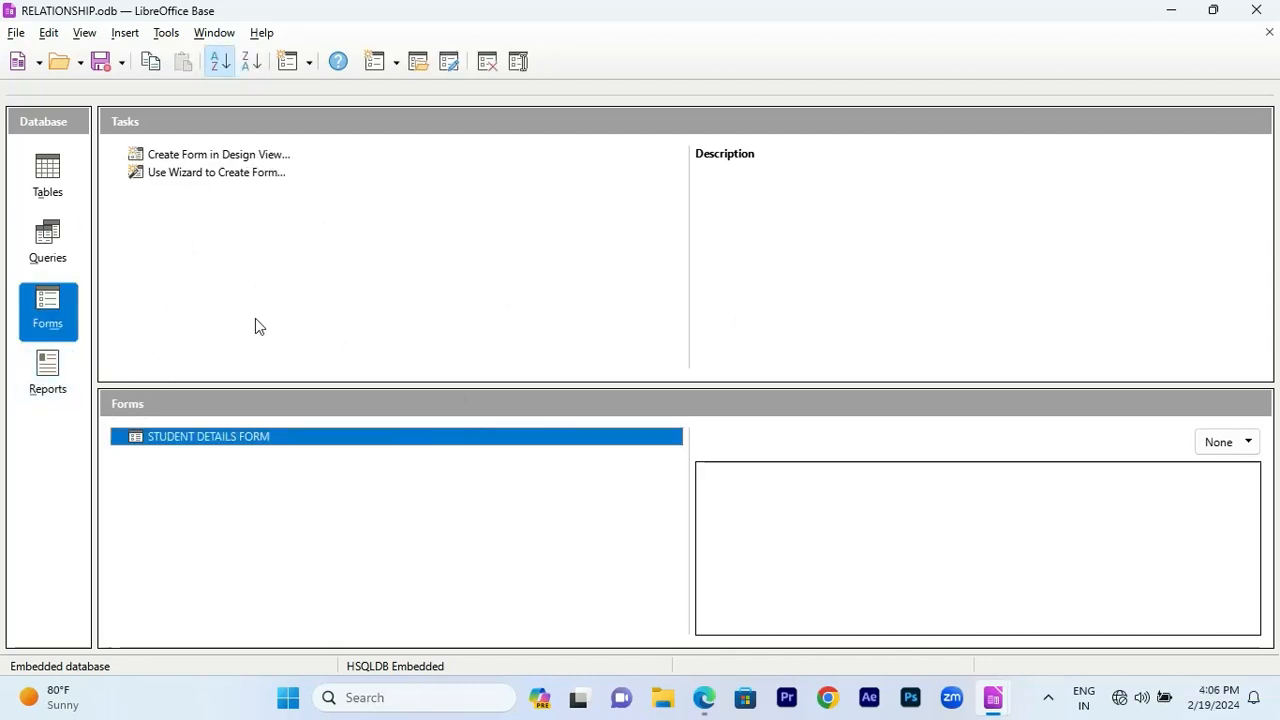
left_click(55, 366)
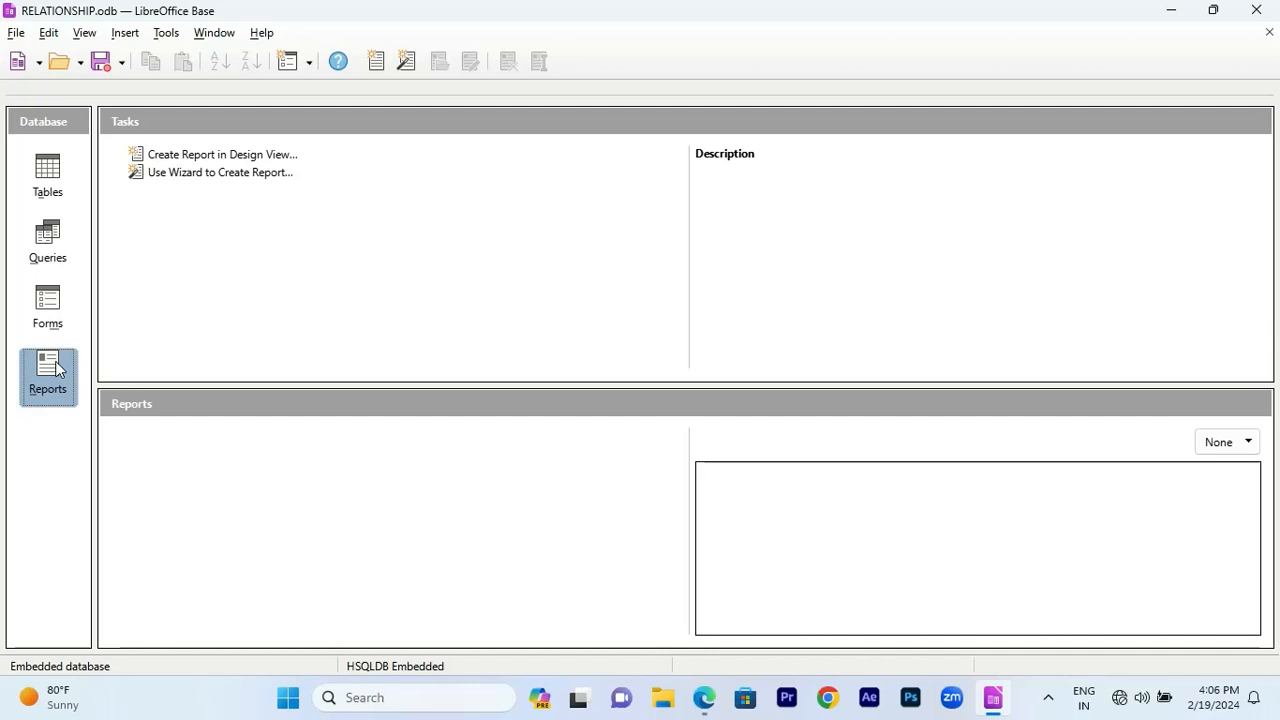
left_click(231, 173)
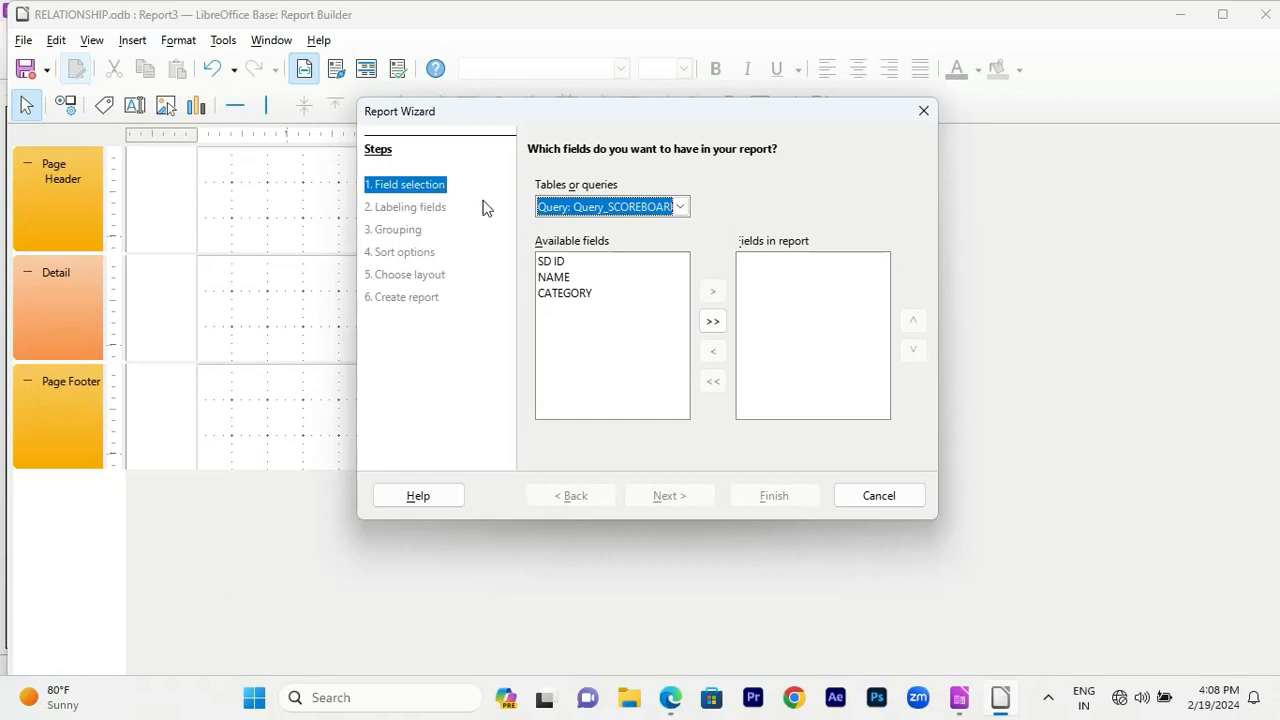
left_click(681, 208)
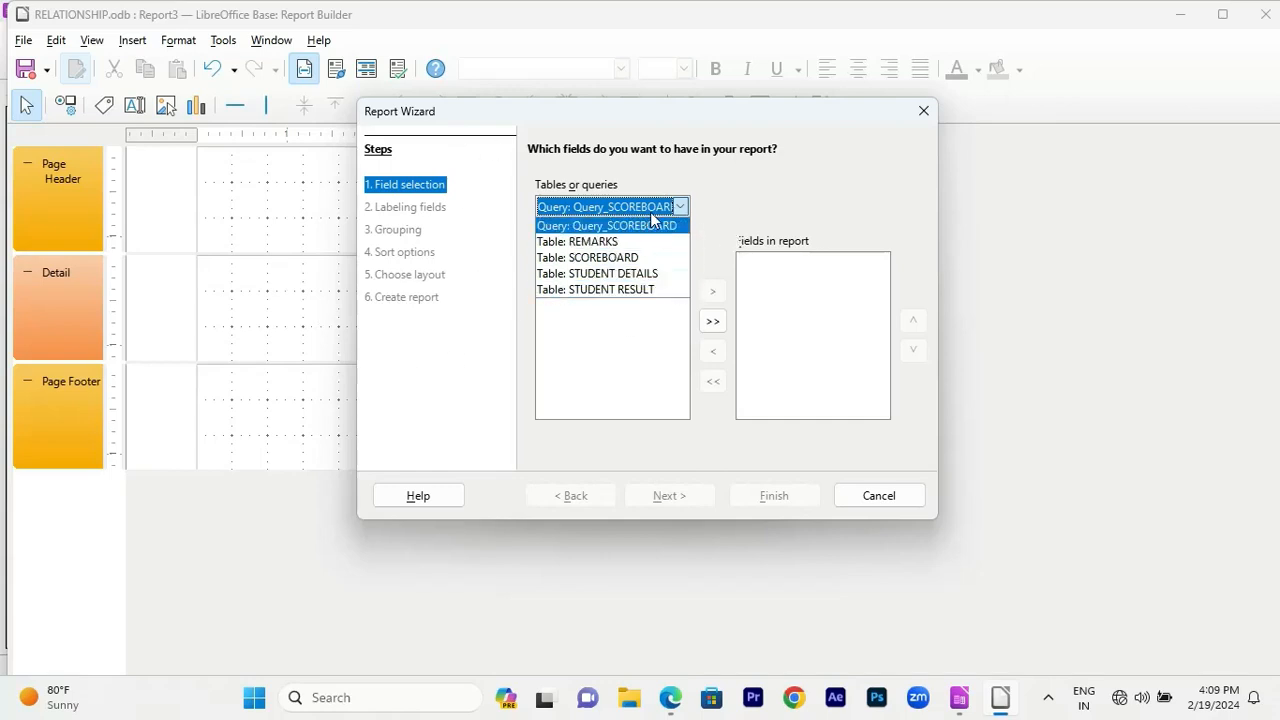
left_click(601, 229)
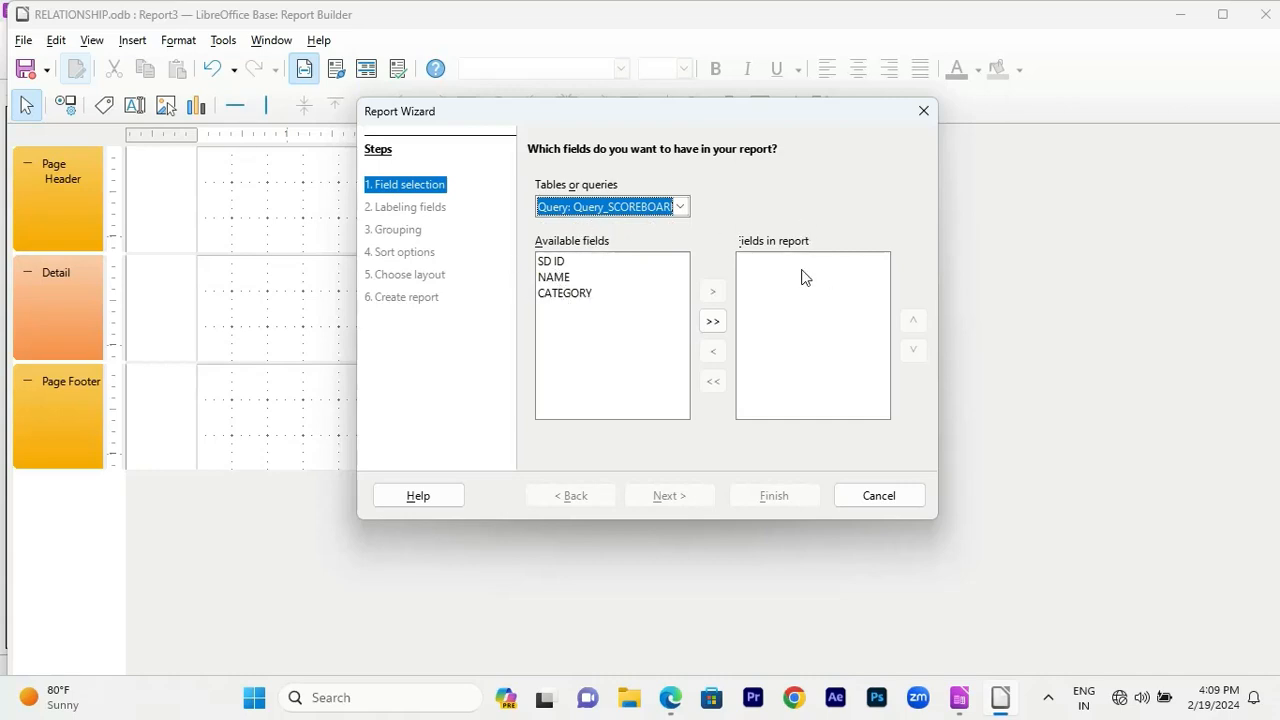
left_click(712, 321)
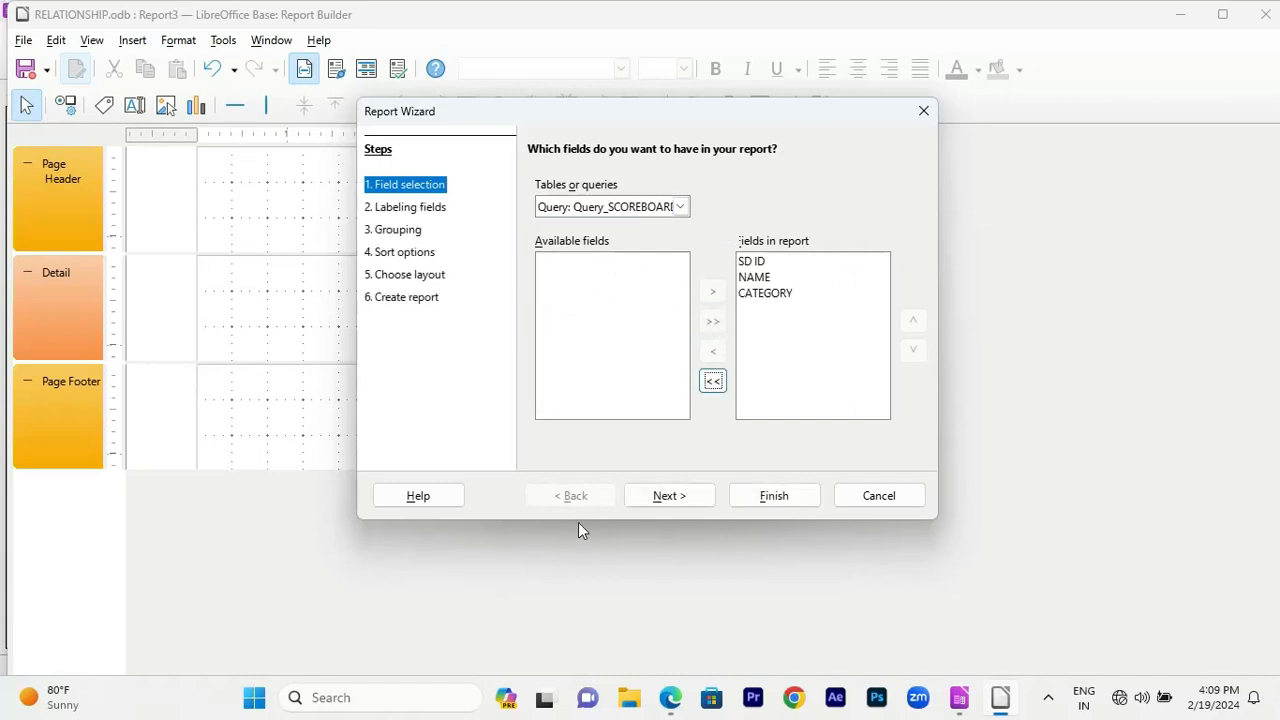
left_click(668, 496)
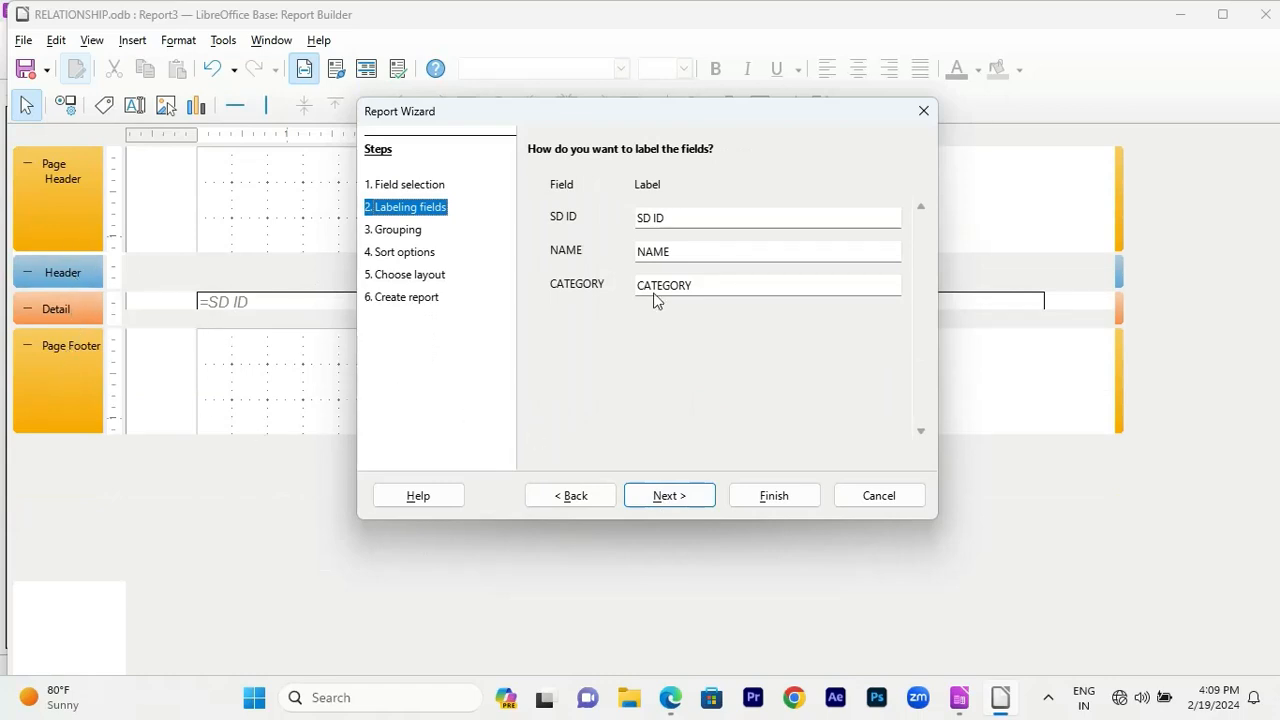
Keep the report's default field labels, add no grouping levels, and leave the sort field undefined with Ascending order.
left_click(668, 496)
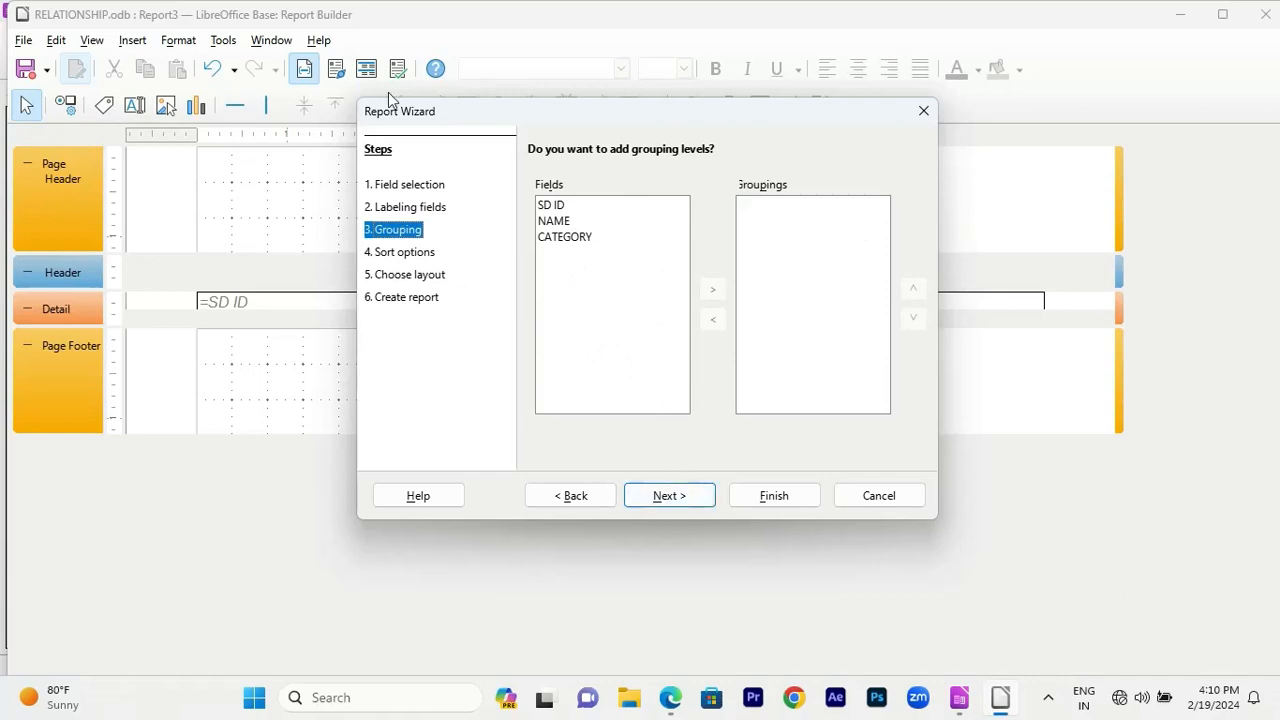
left_click(659, 497)
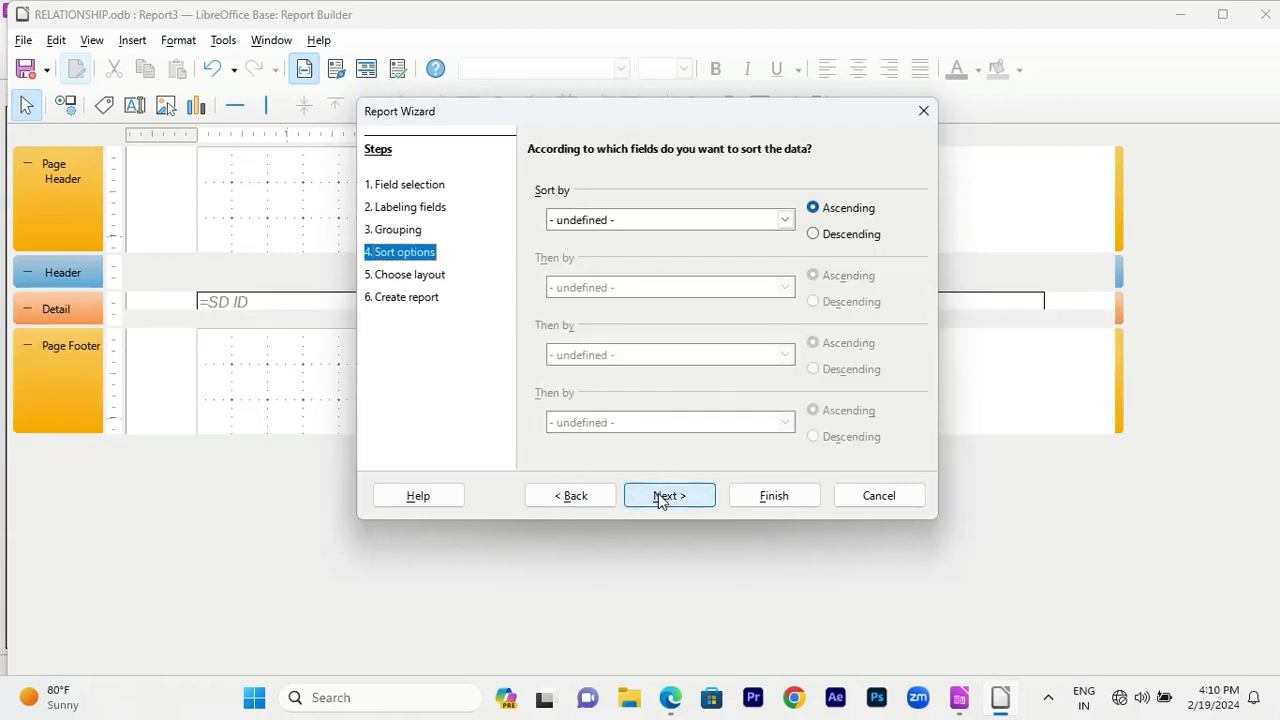
left_click(842, 234)
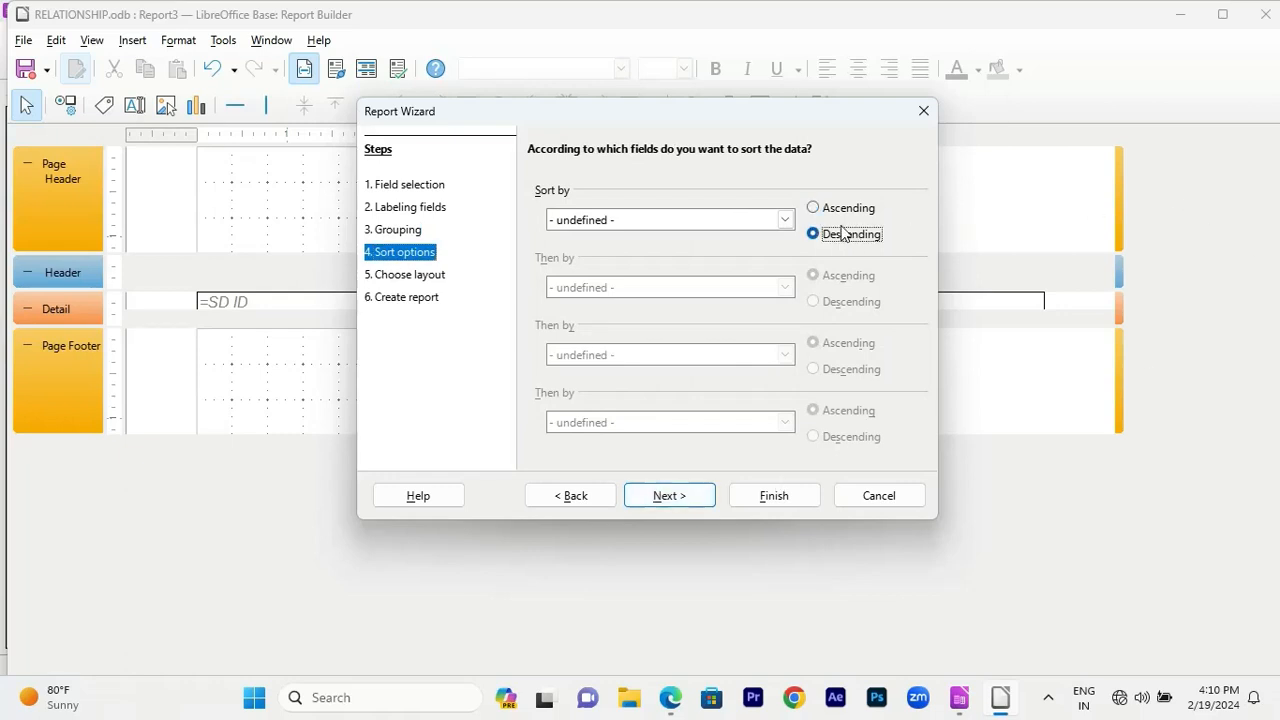
left_click(848, 215)
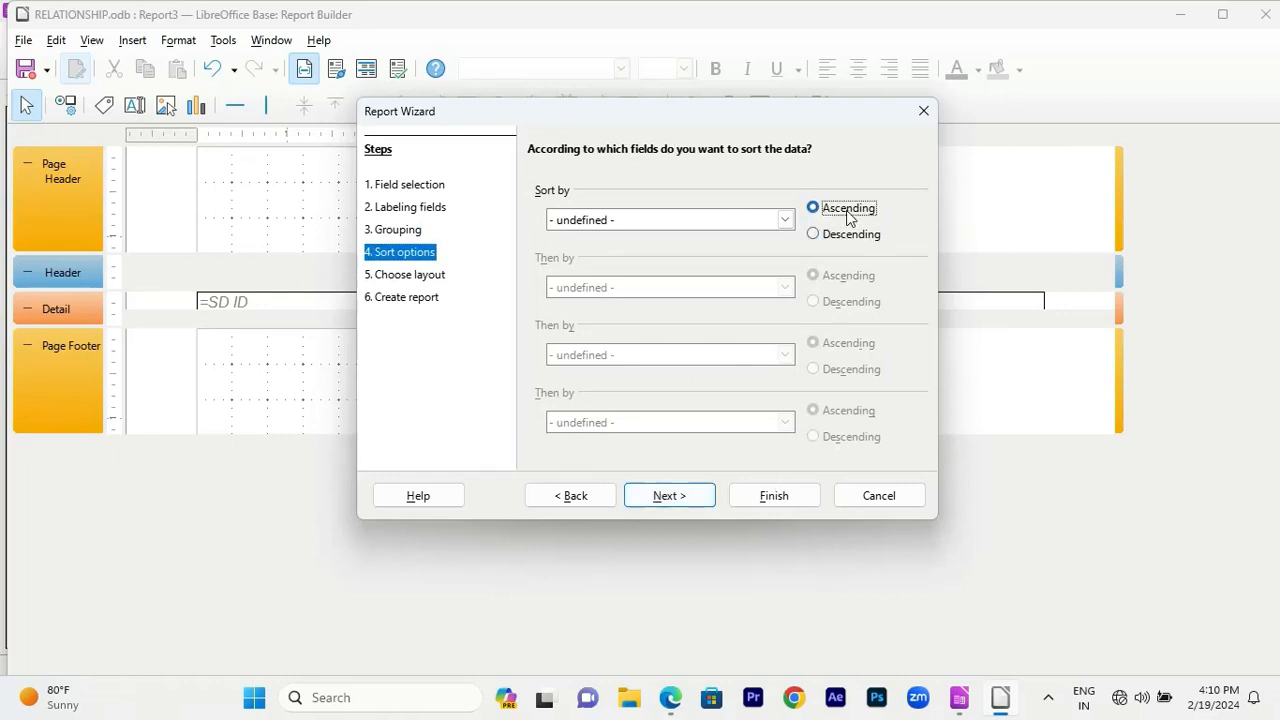
left_click(665, 496)
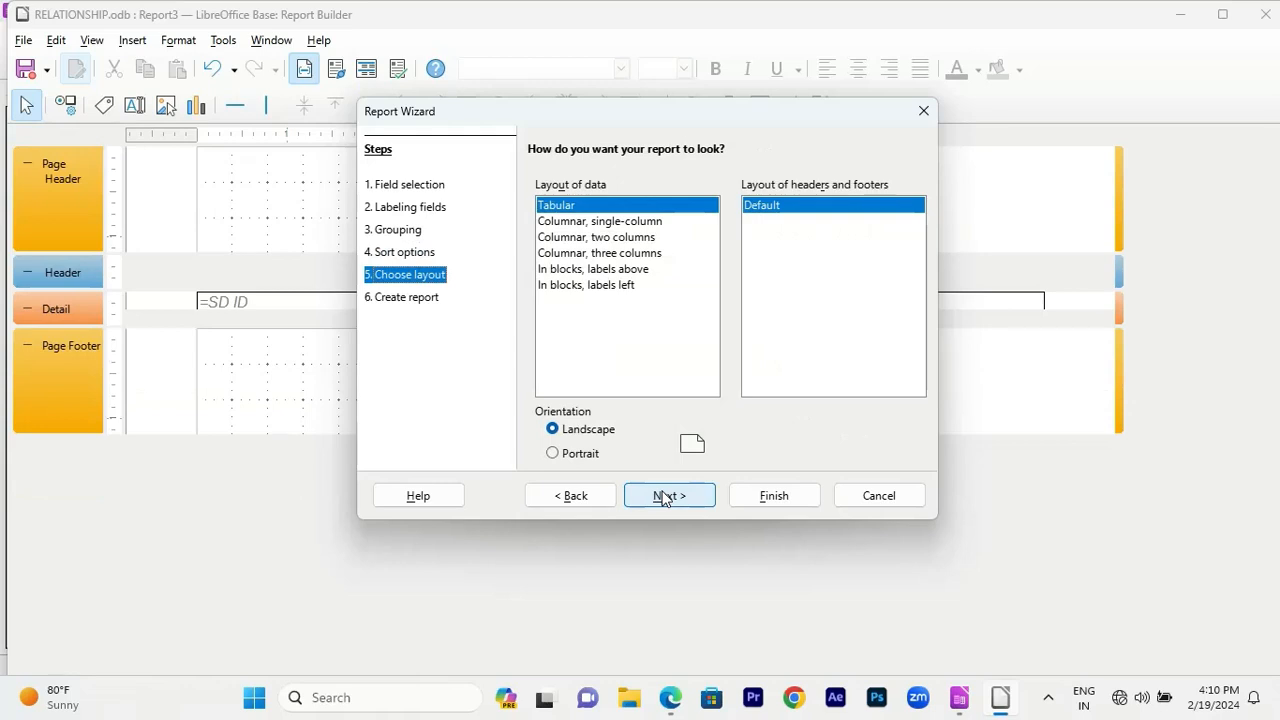
Preview the columnar and block data layouts offered for the report.
left_click(624, 226)
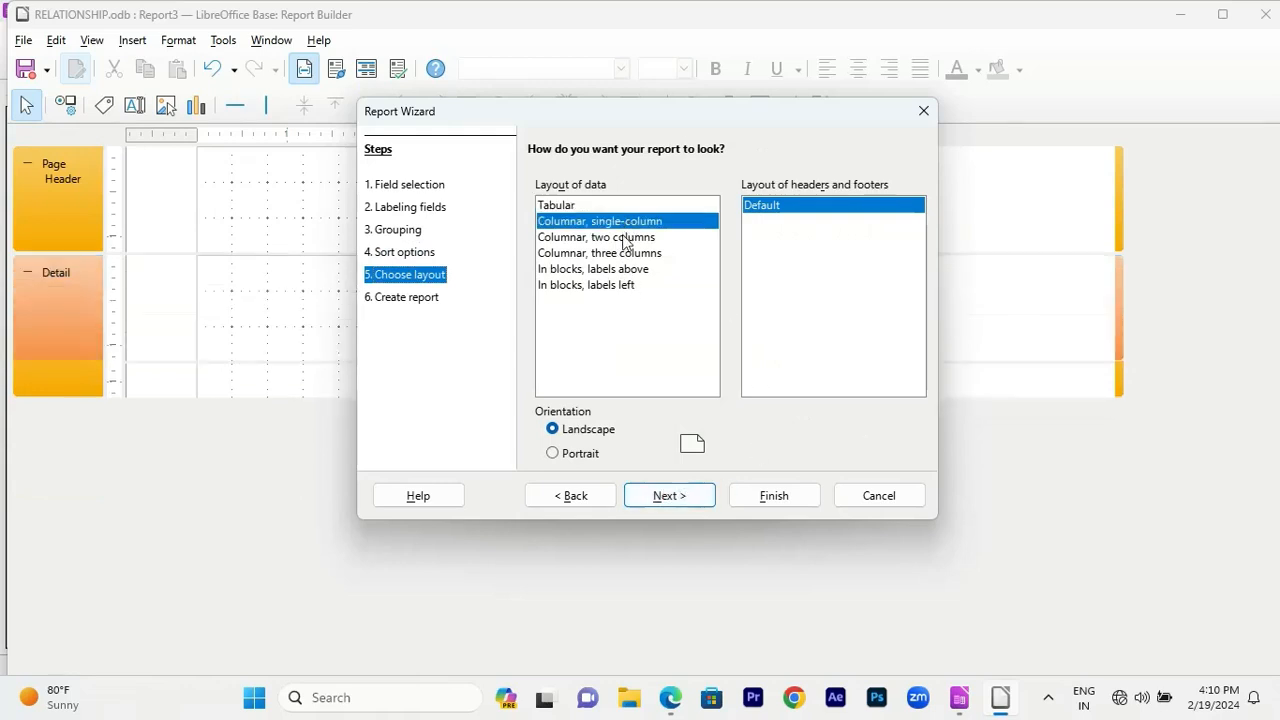
left_click(624, 253)
left_click(622, 238)
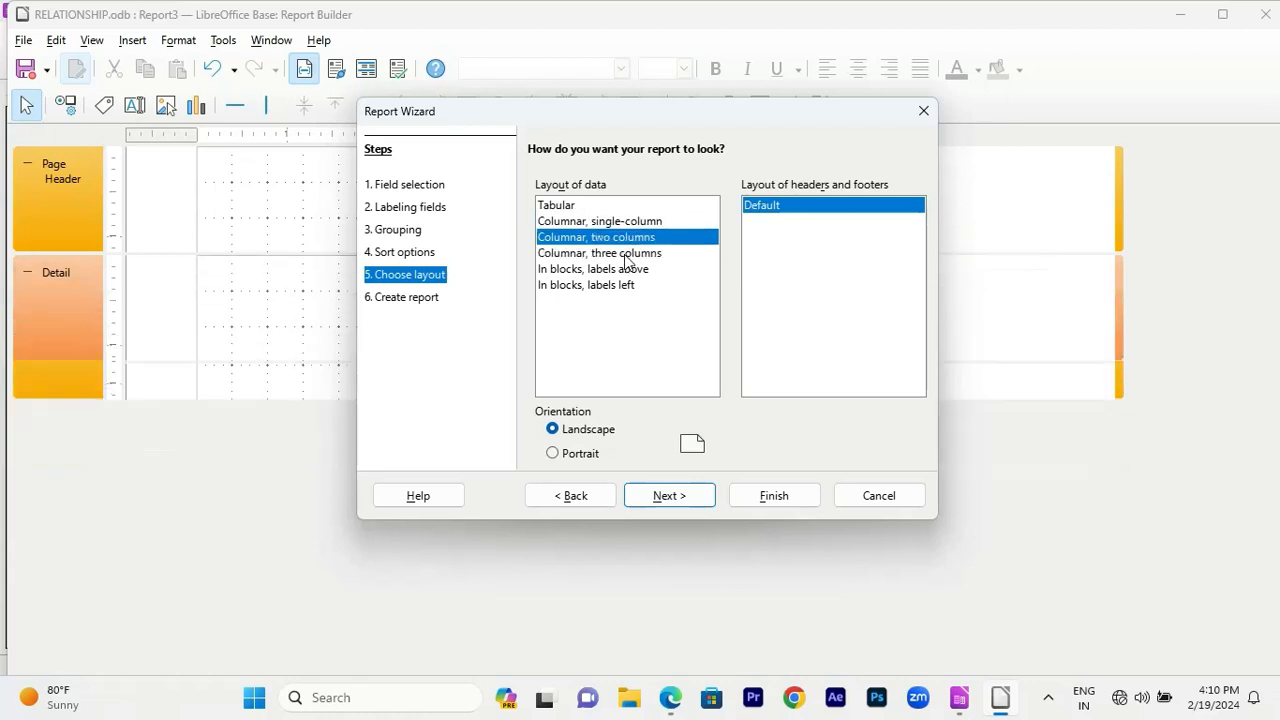
left_click(628, 270)
left_click(624, 286)
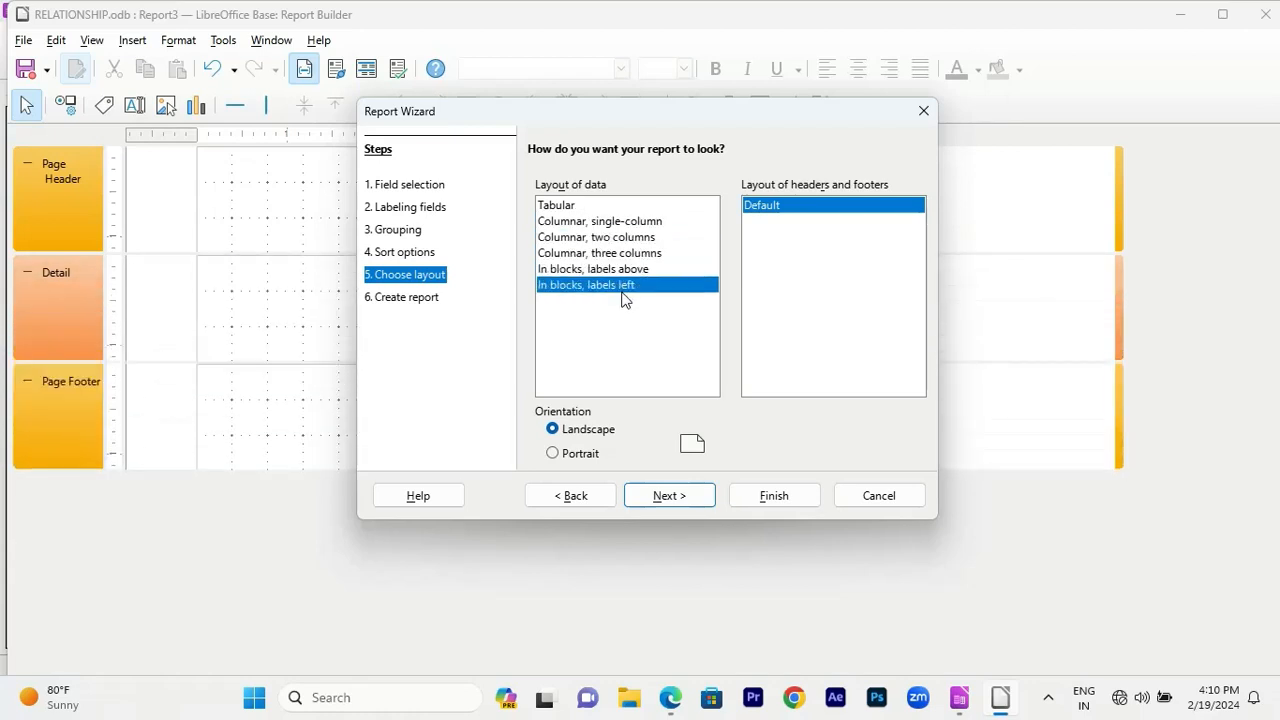
Lay the report out as Tabular in Landscape orientation and create it now as a dynamic report titled Query_SCOREBOARD.
left_click(556, 208)
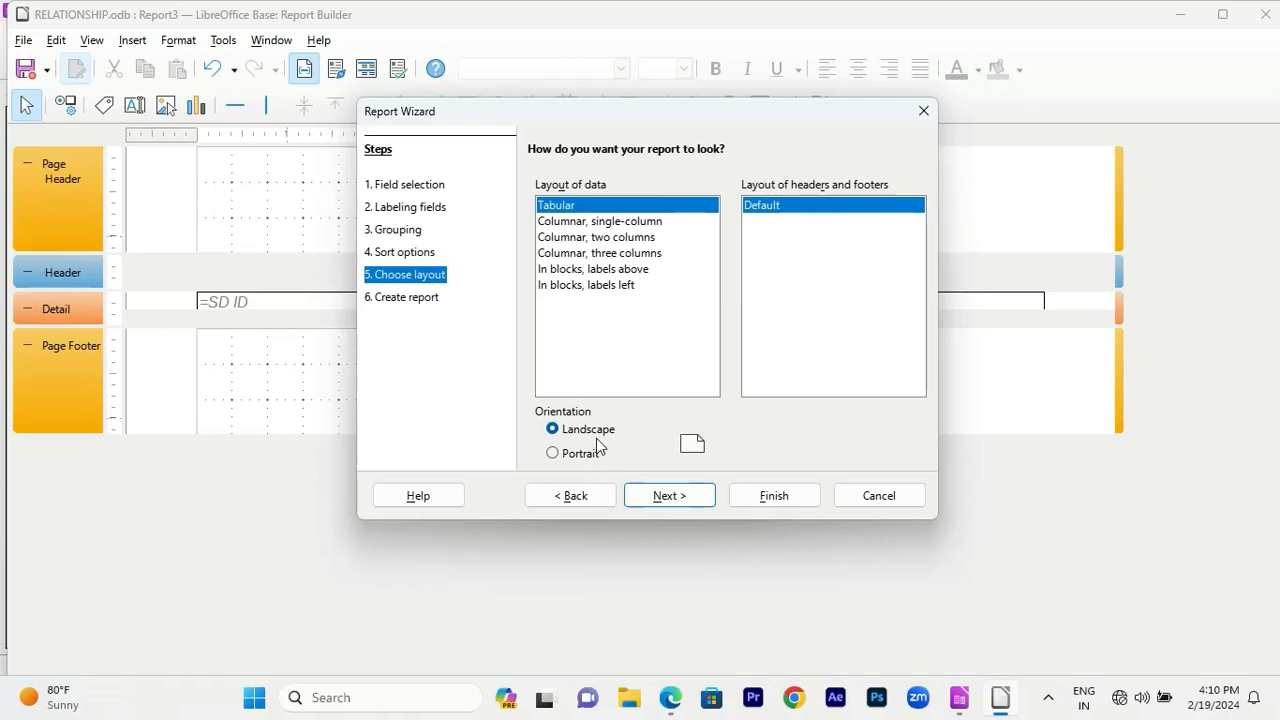
left_click(588, 455)
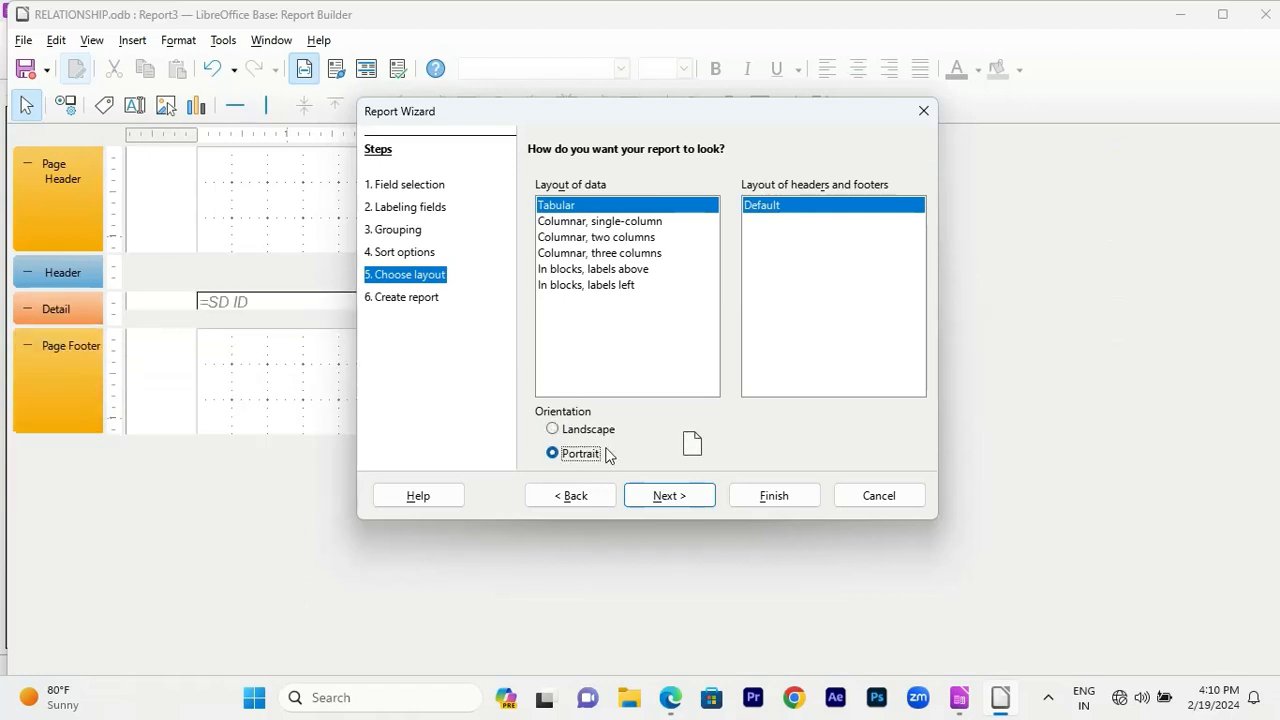
left_click(555, 430)
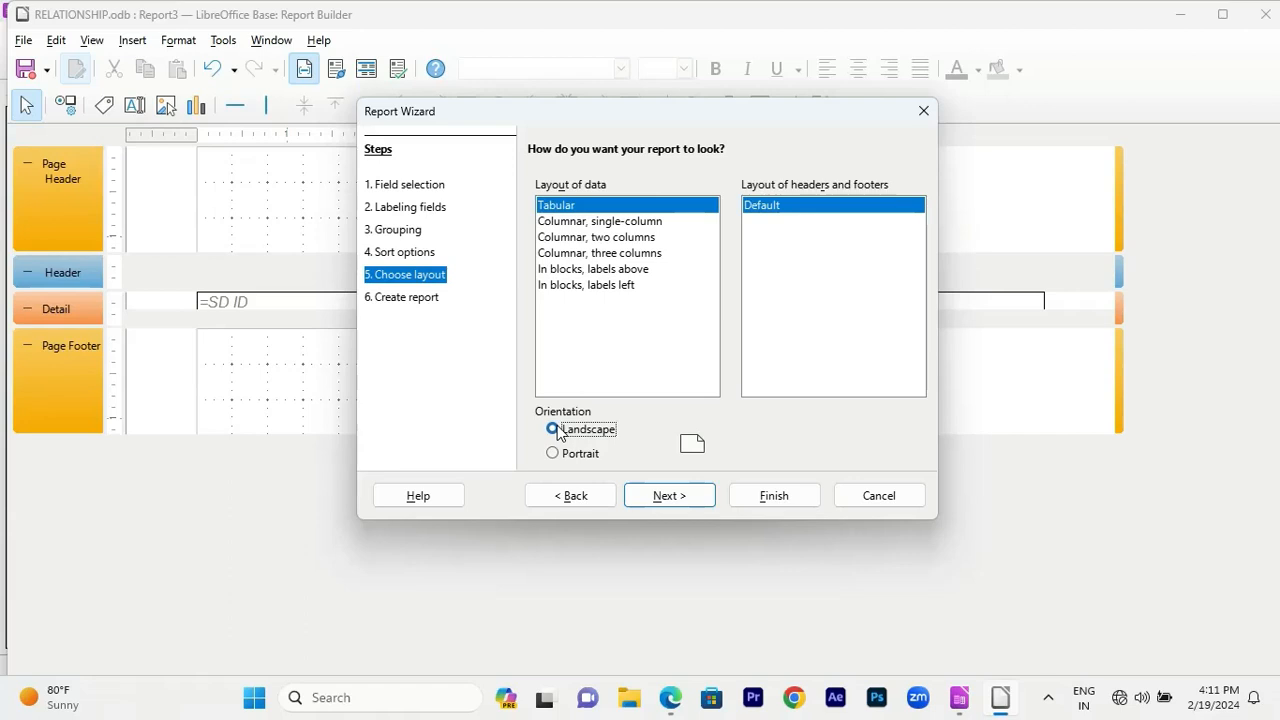
left_click(698, 506)
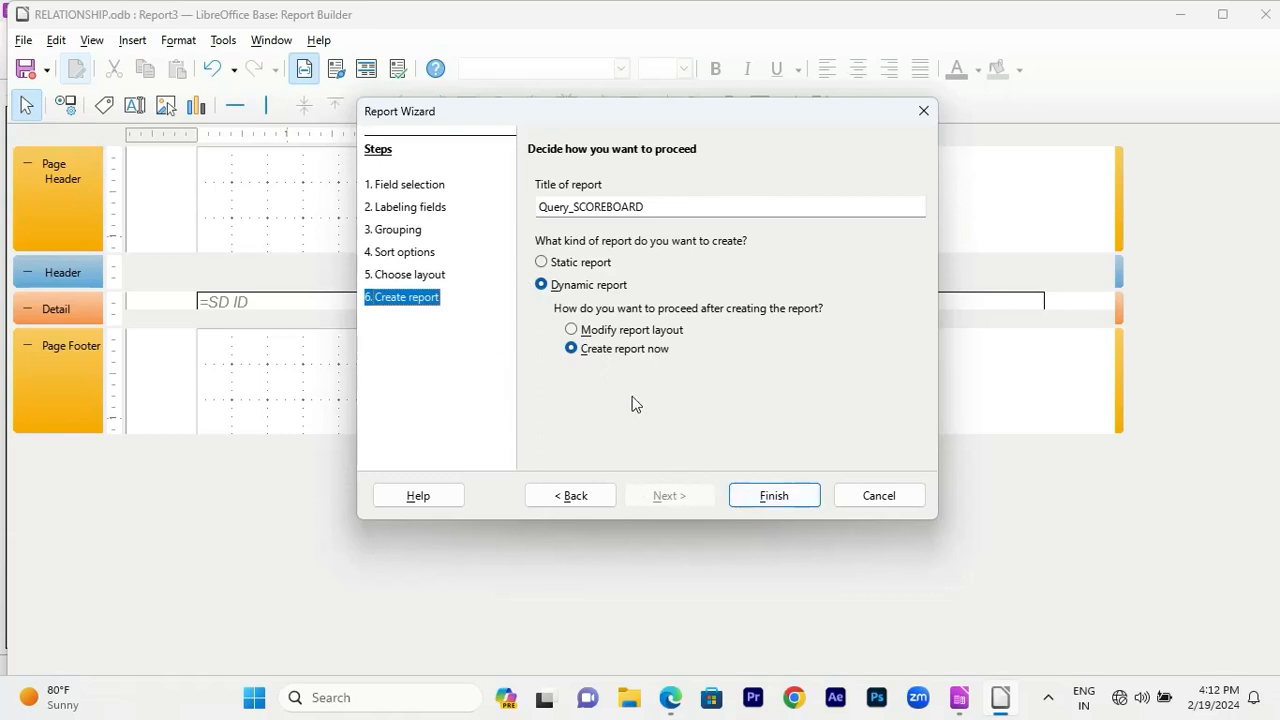
left_click(799, 505)
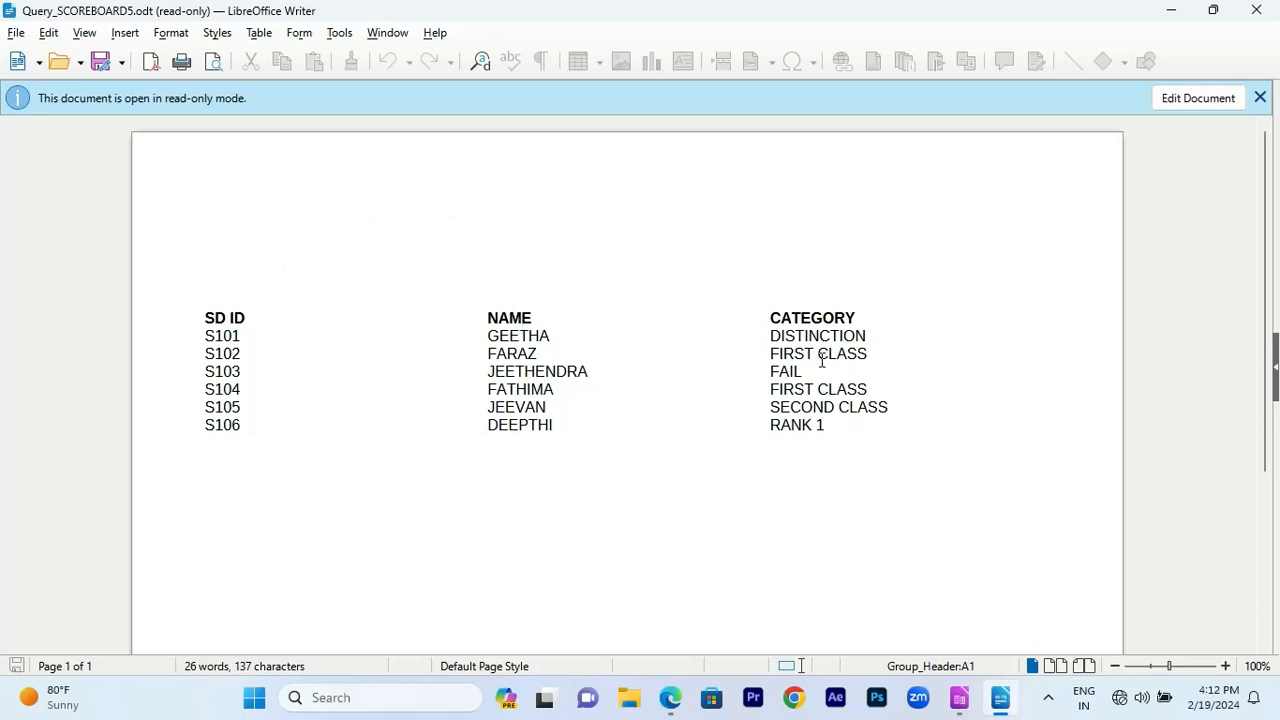
Look through the generated Query_SCOREBOARD report and close it.
scroll(818, 360, "down", 3)
scroll(814, 346, "up", 3)
left_click(671, 223)
scroll(965, 543, "down", 2)
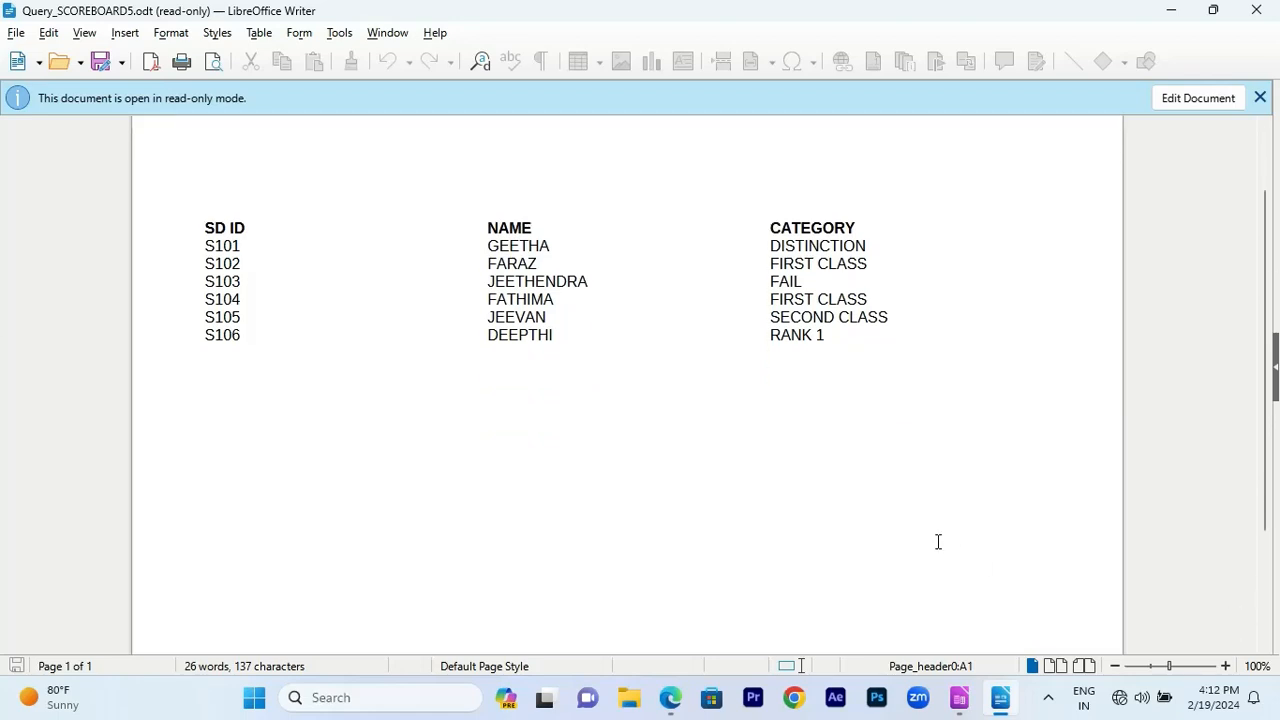
scroll(284, 210, "up", 2)
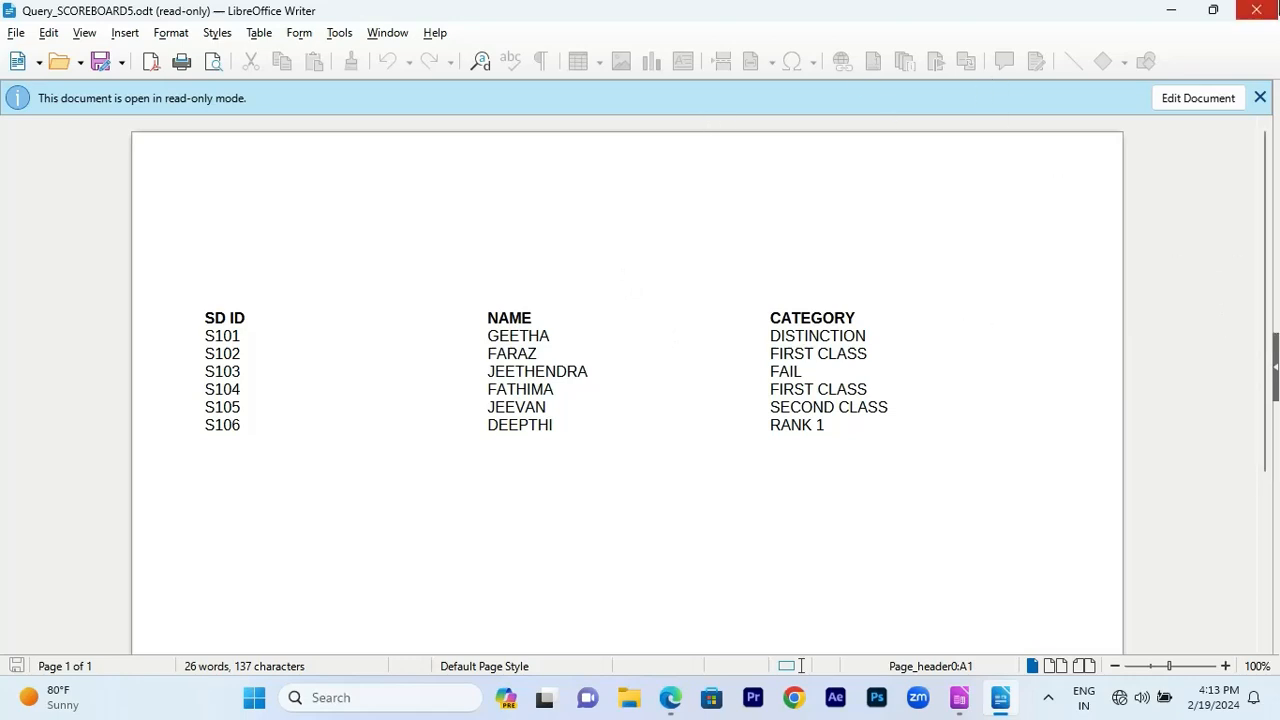
left_click(1256, 10)
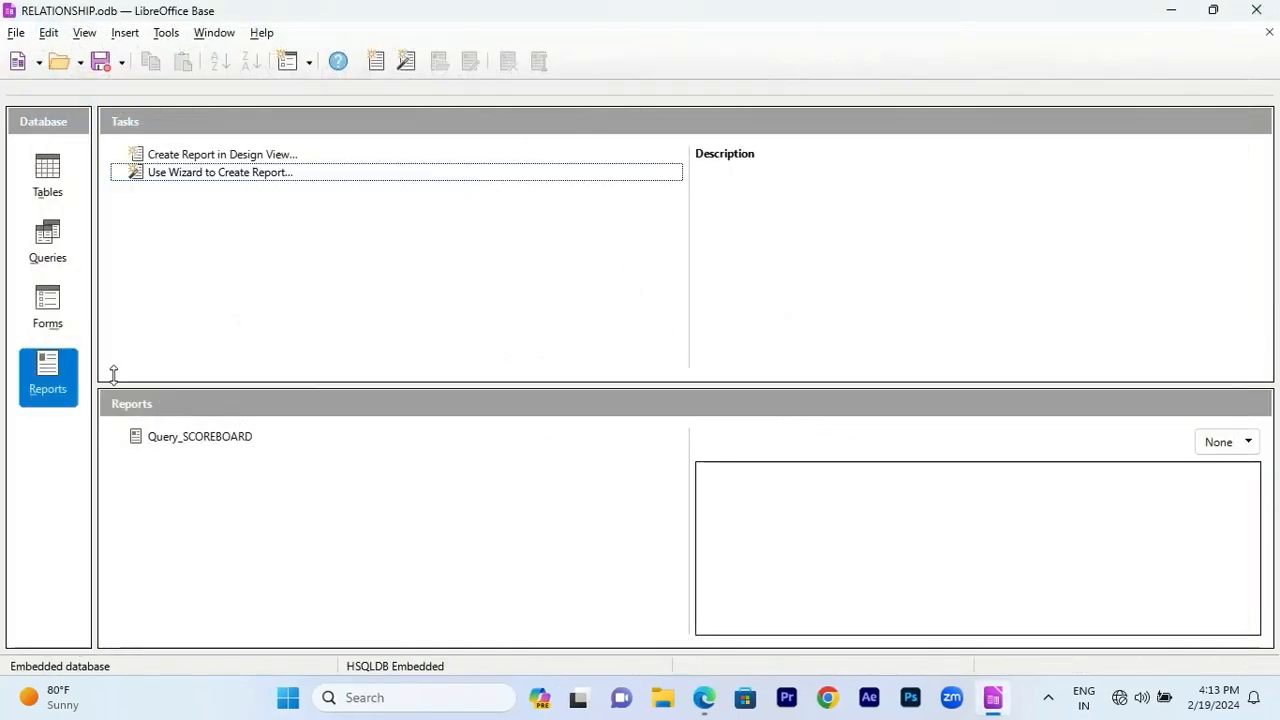
Open the saved Query_SCOREBOARD report for editing in the Report Builder.
left_click(211, 438)
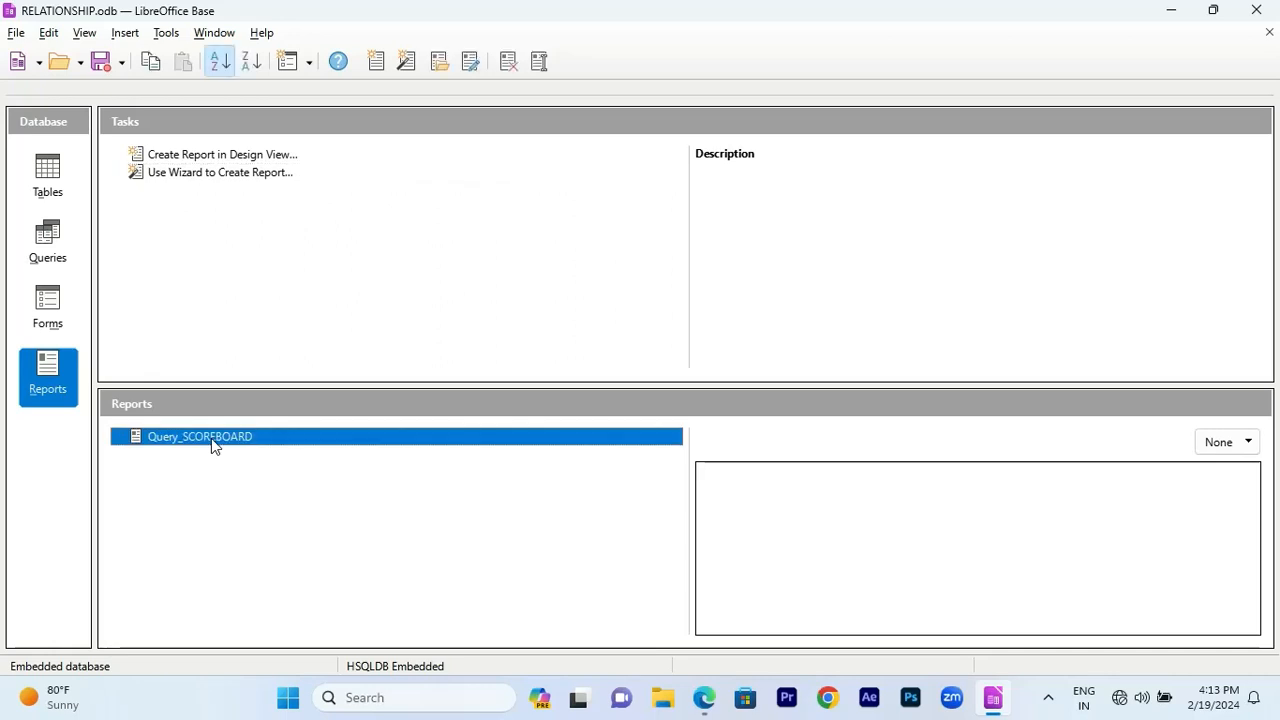
right_click(211, 444)
left_click(260, 561)
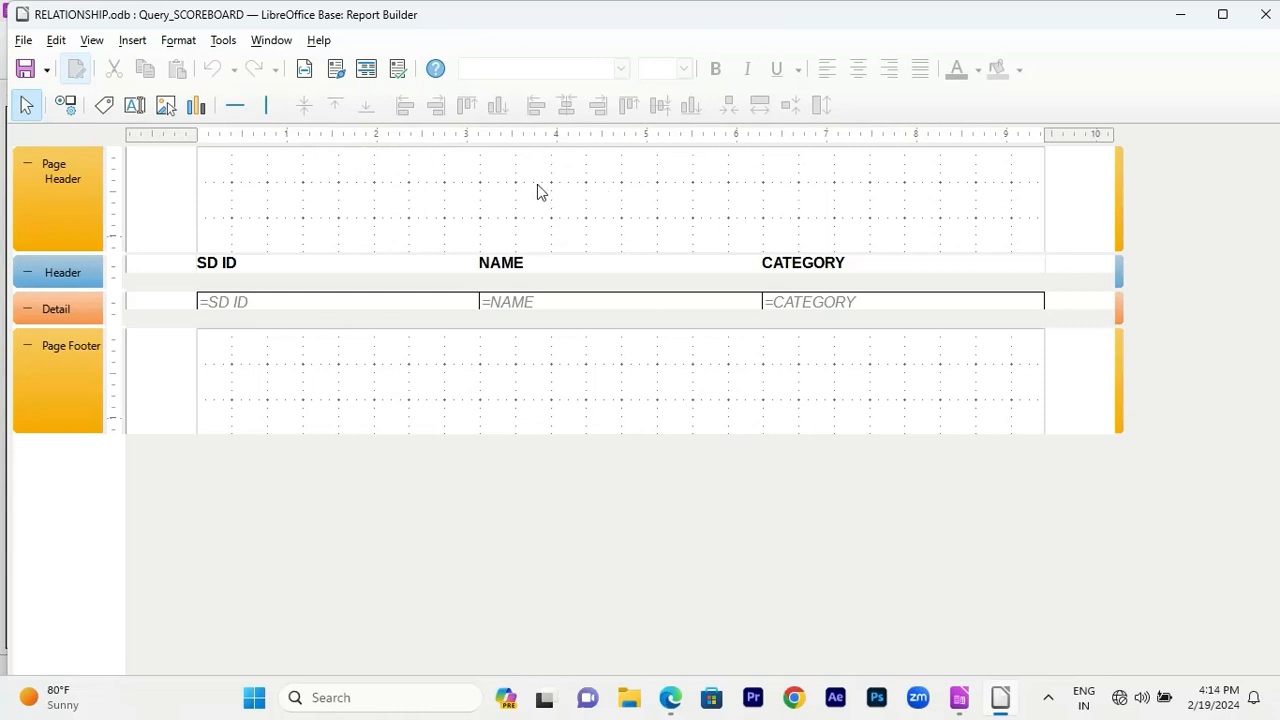
Add a label about 4.63" wide and 0.30" high to the page header, reading GOVERNMENT HIGHSCHOOL.
left_click(104, 105)
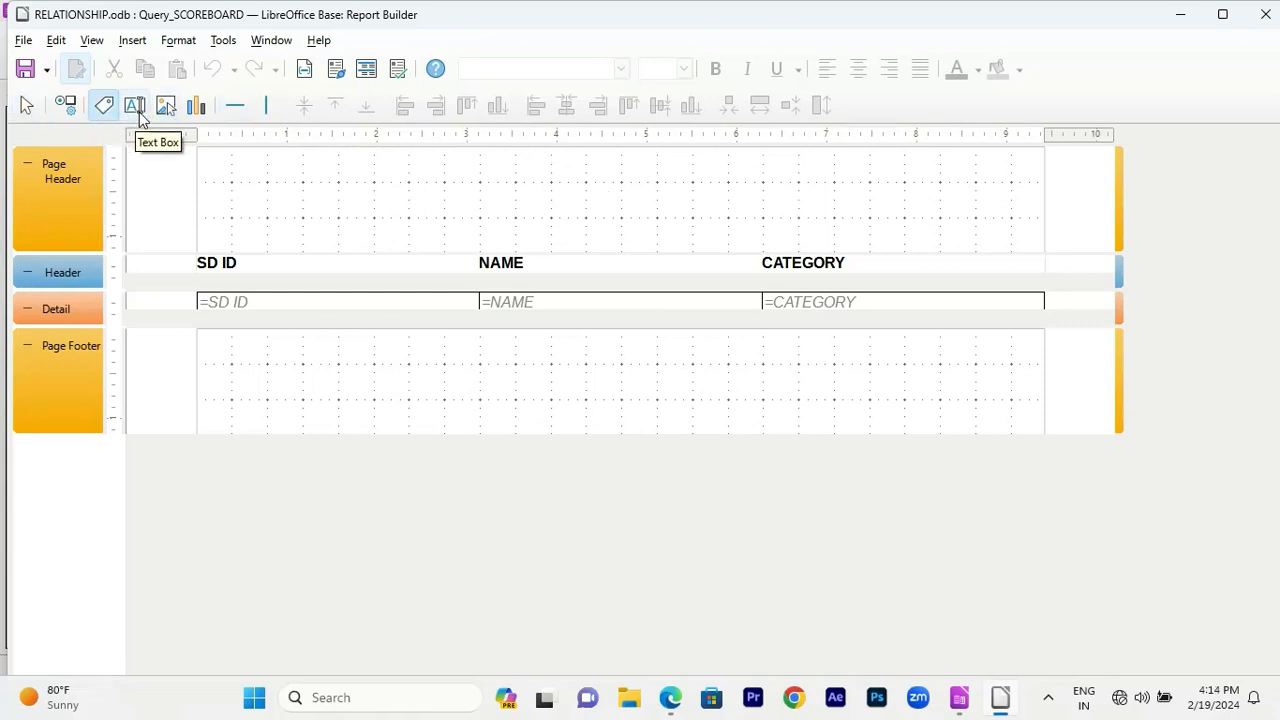
left_click_drag(400, 157, 816, 182)
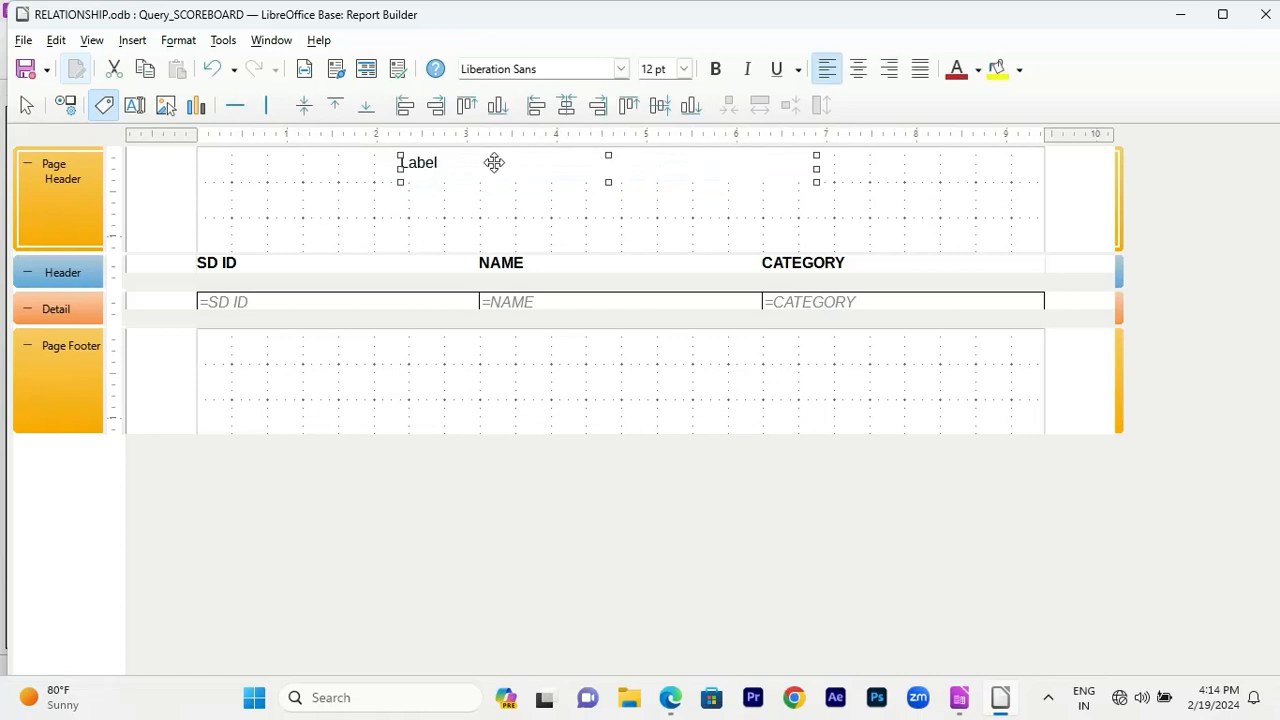
right_click(441, 165)
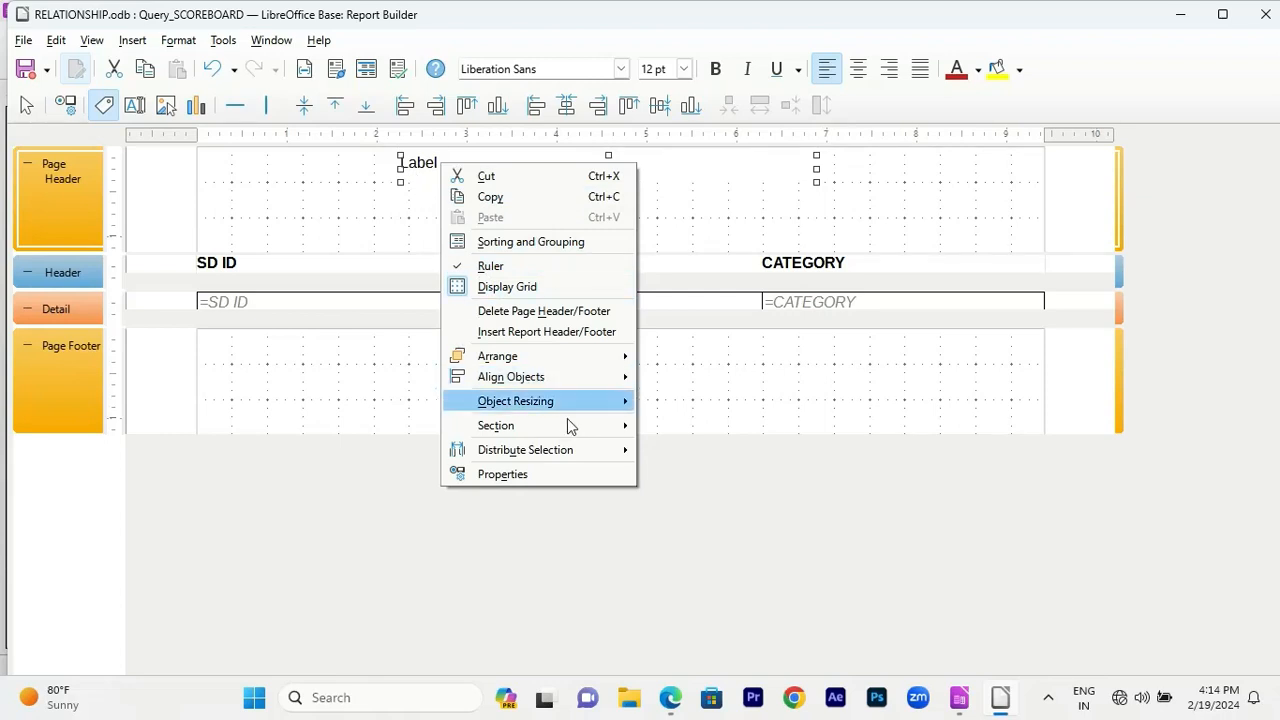
left_click(565, 473)
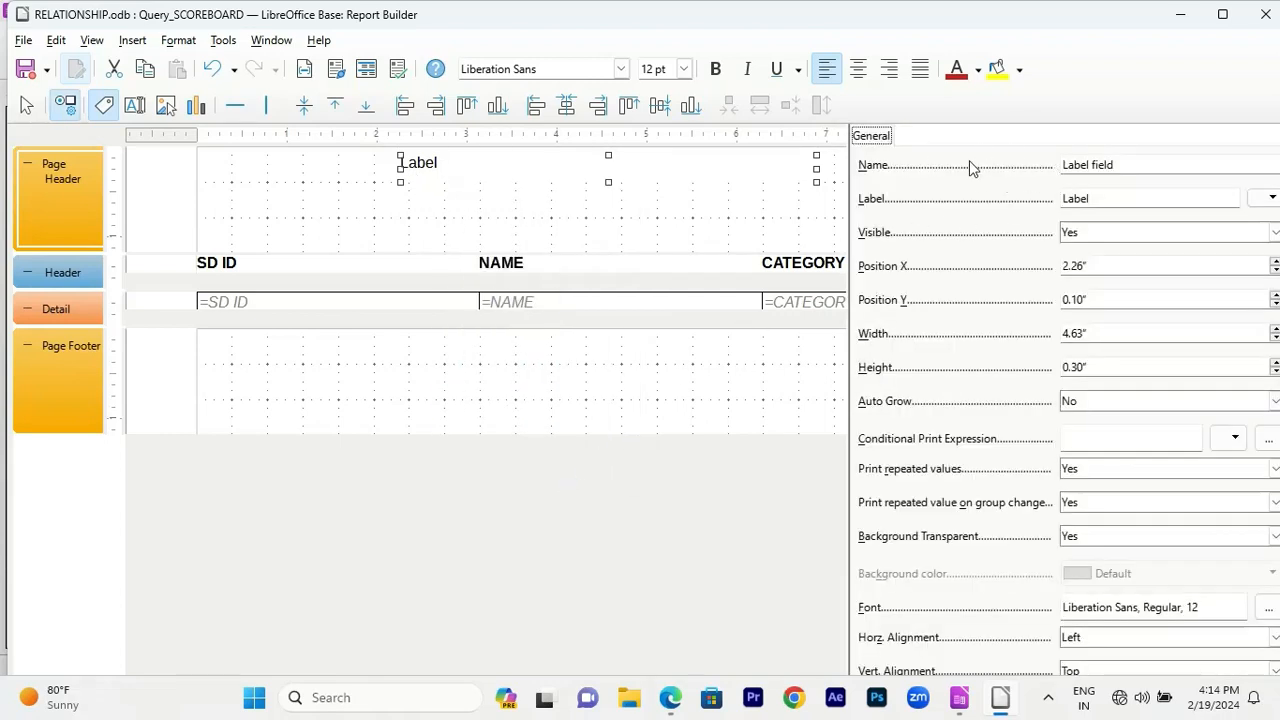
key("Tab")
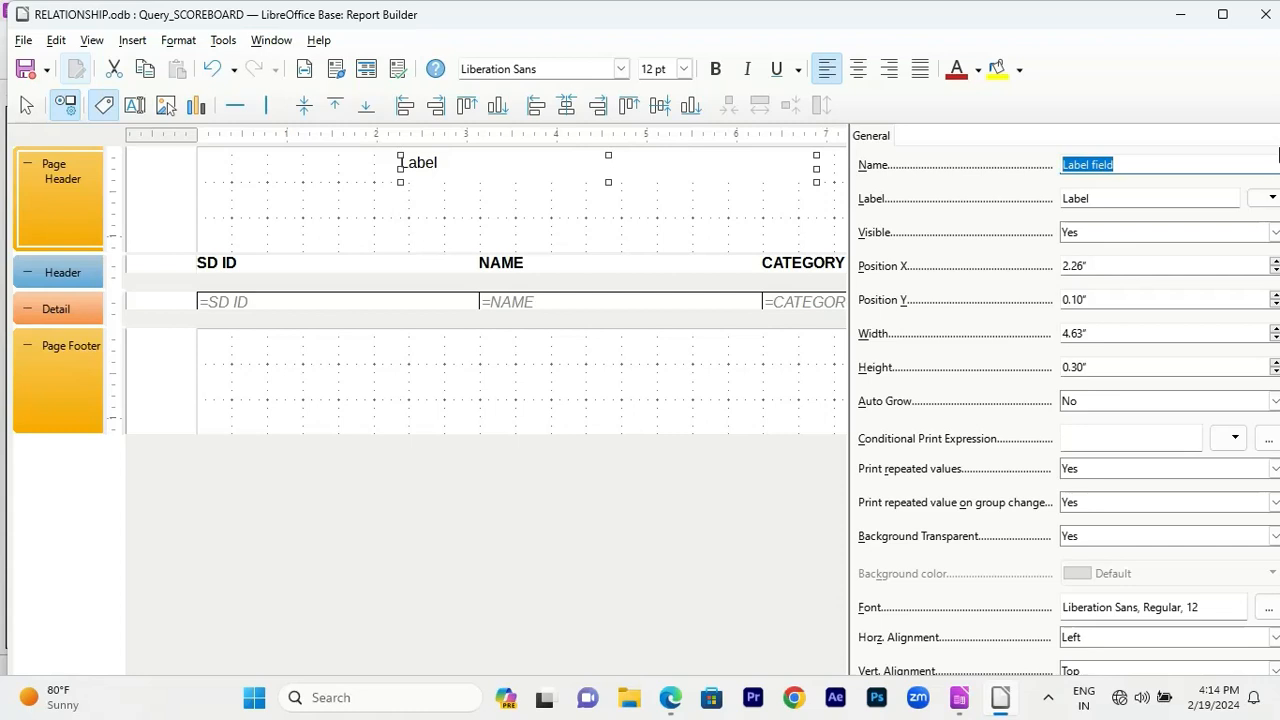
left_click_drag(1178, 198, 1066, 208)
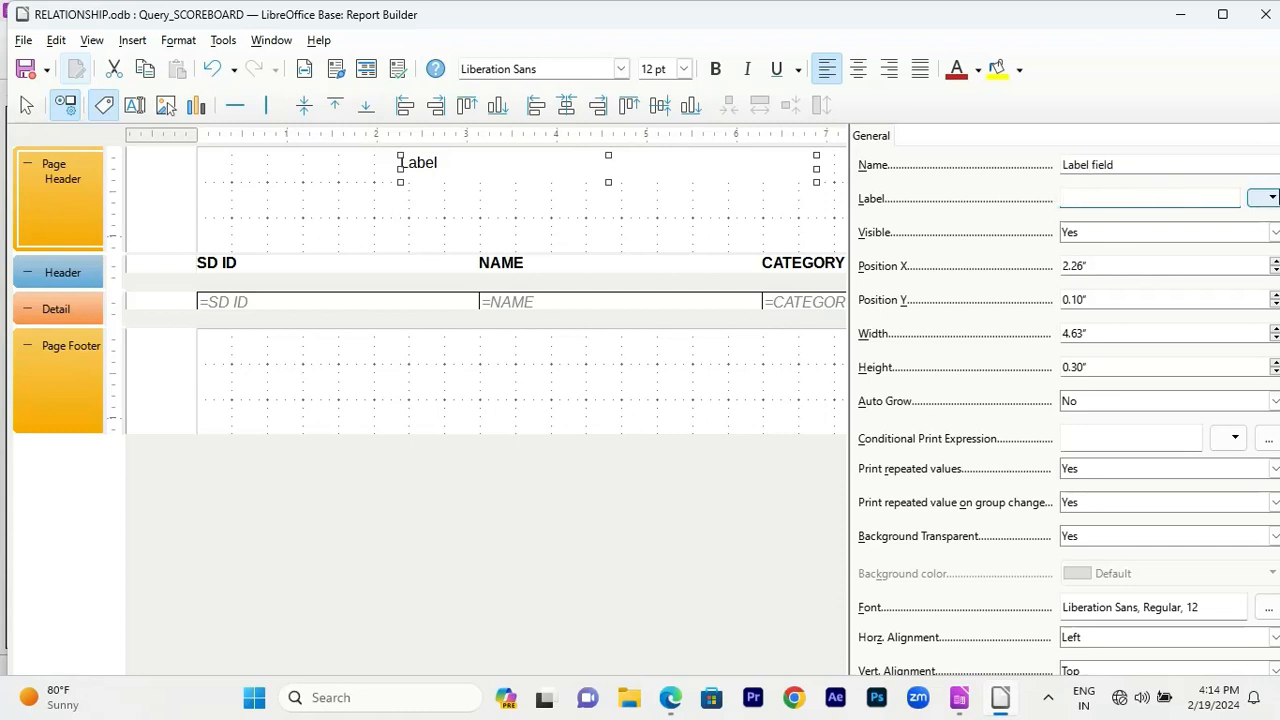
type("GOVERNMENT")
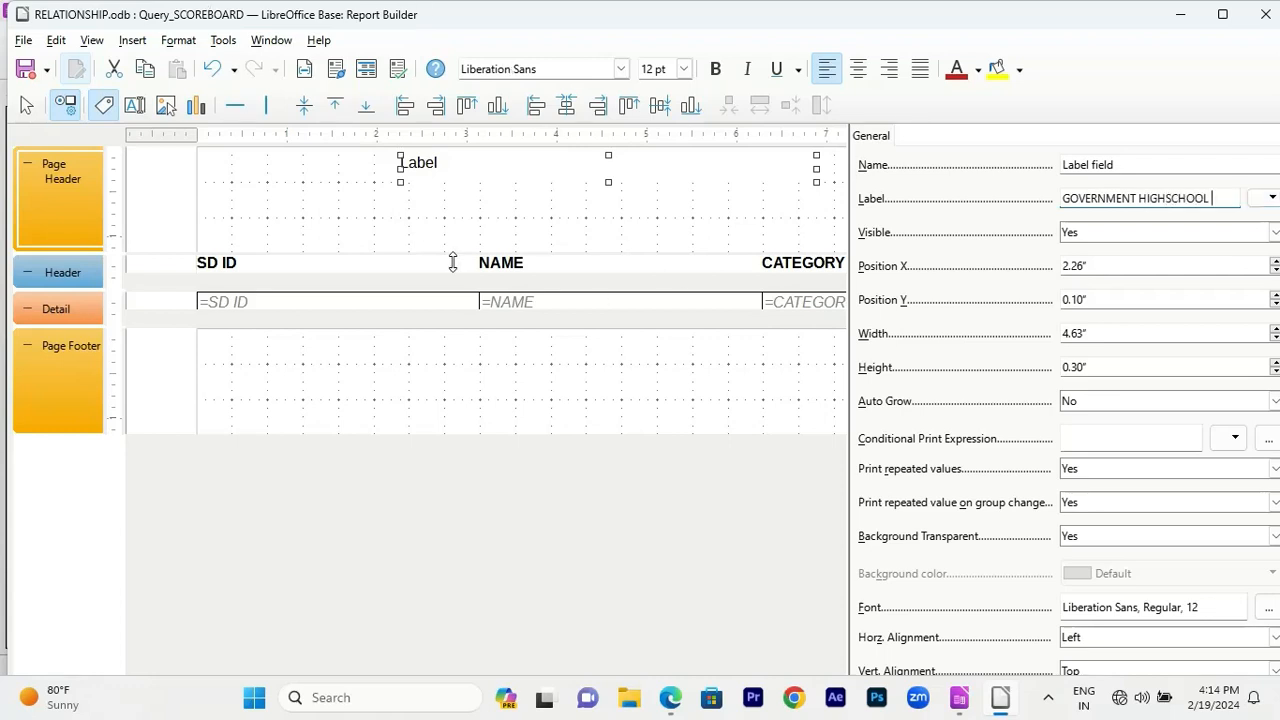
left_click(543, 457)
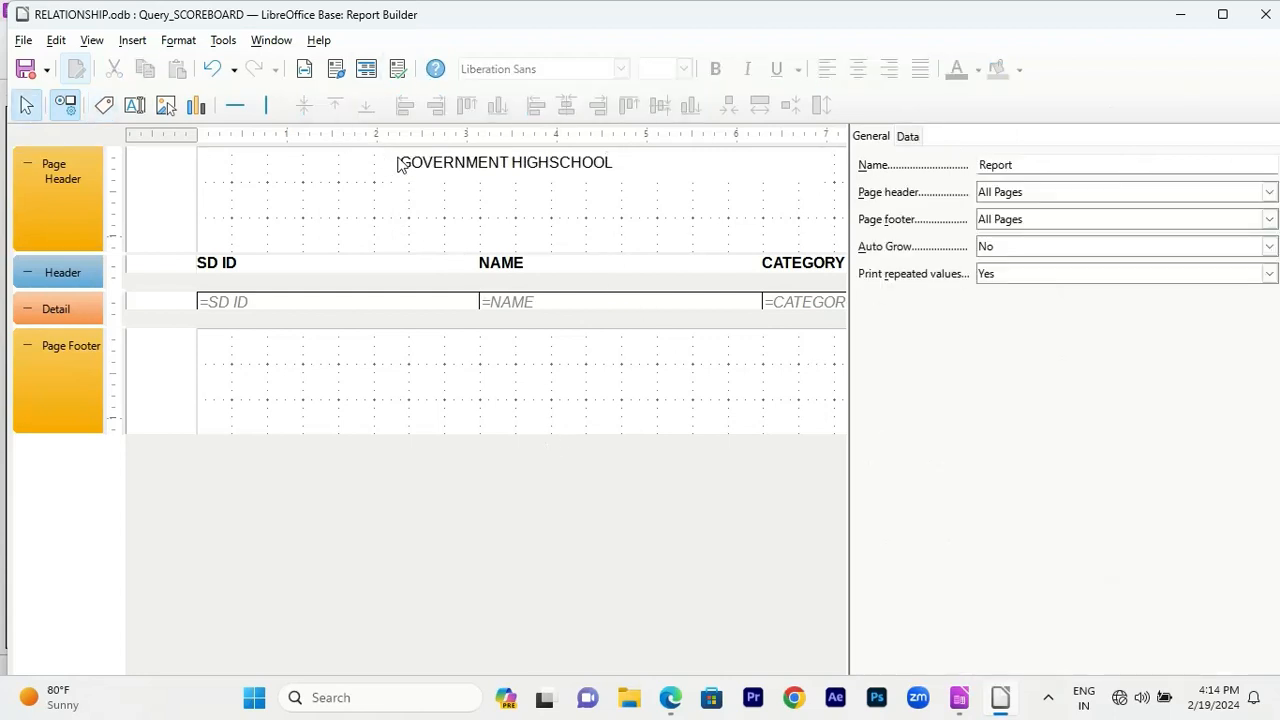
Give the GOVERNMENT HIGHSCHOOL label in the page header a yellow background.
left_click(505, 166)
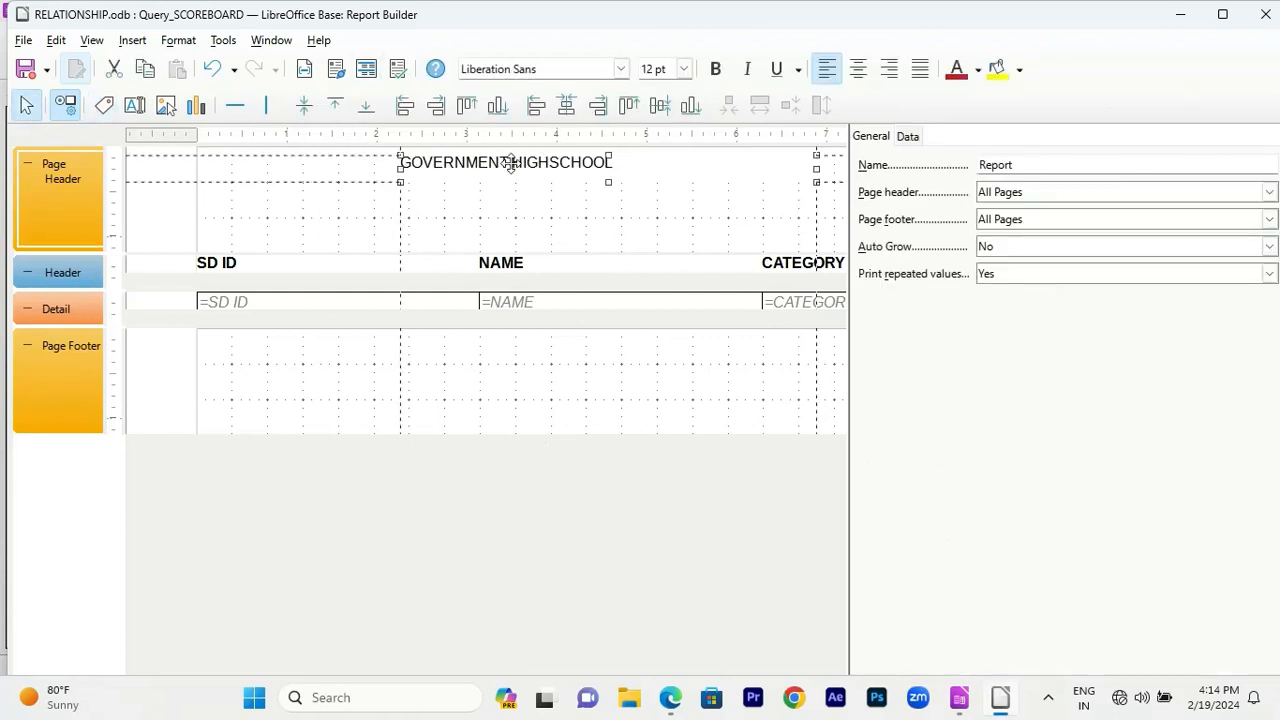
left_click(996, 69)
left_click(976, 76)
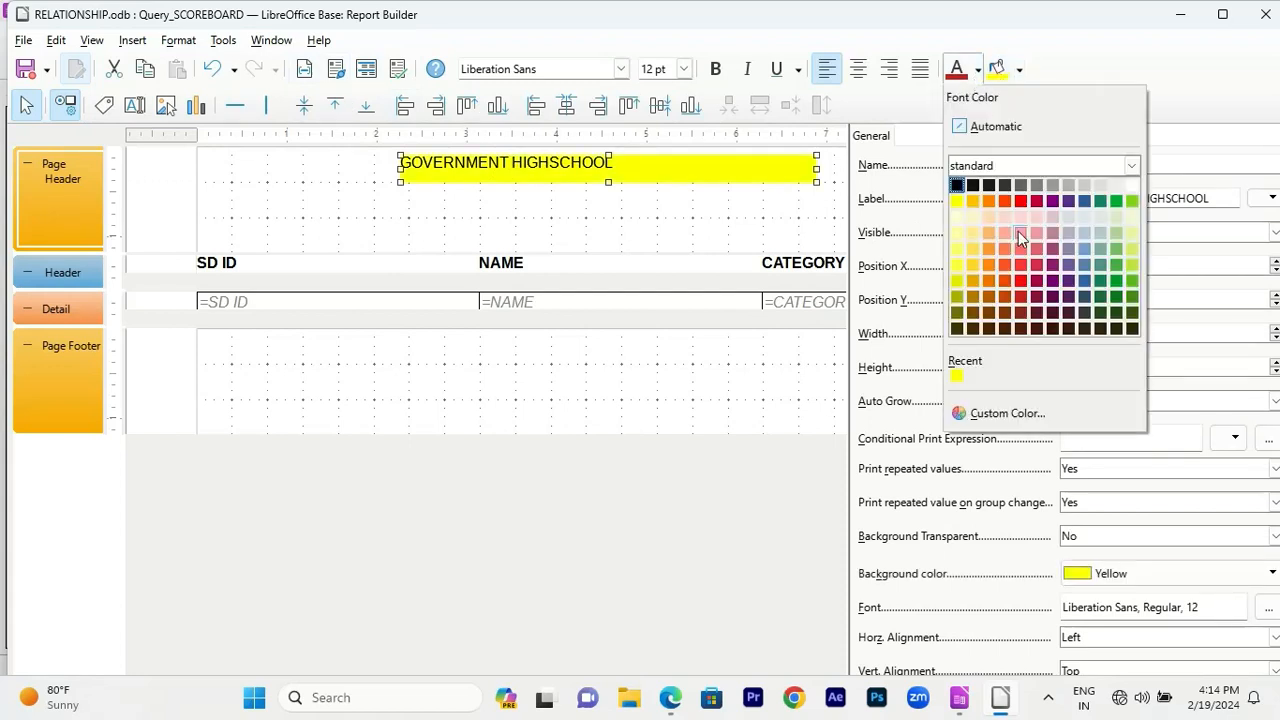
key("Escape")
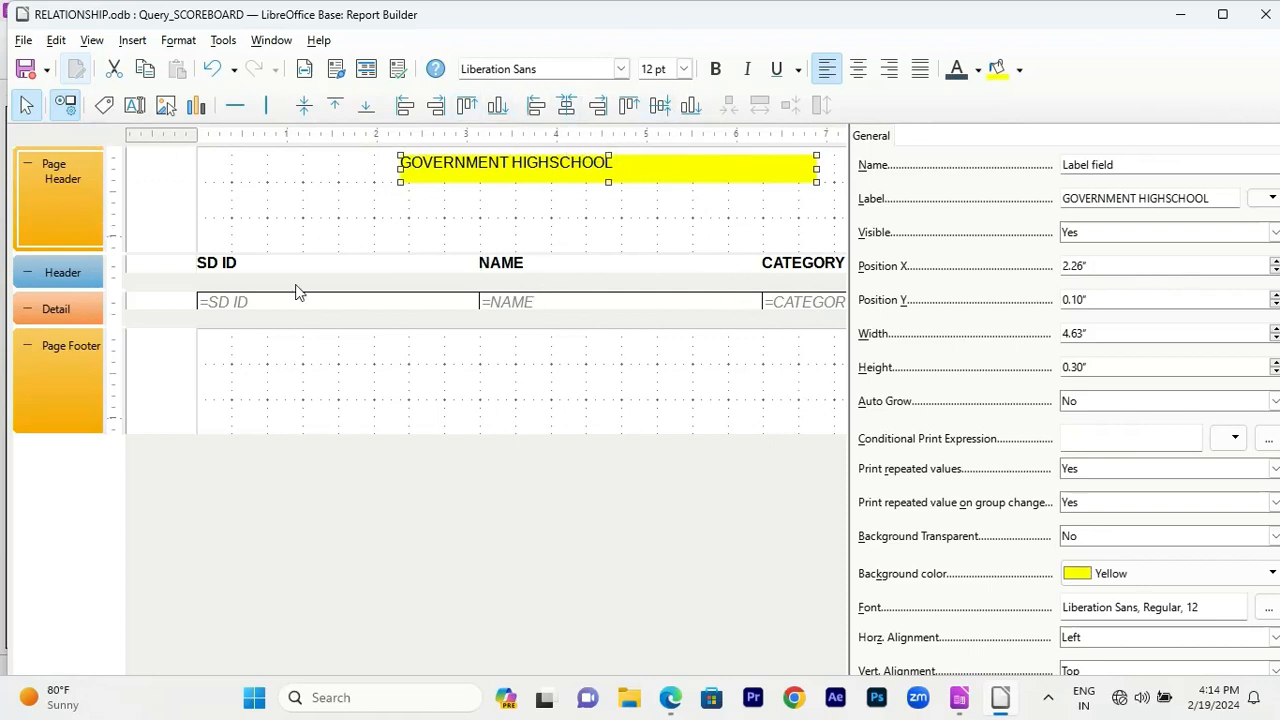
Draw a text box about 4.92" wide and 0.39" high in the page footer.
left_click(136, 107)
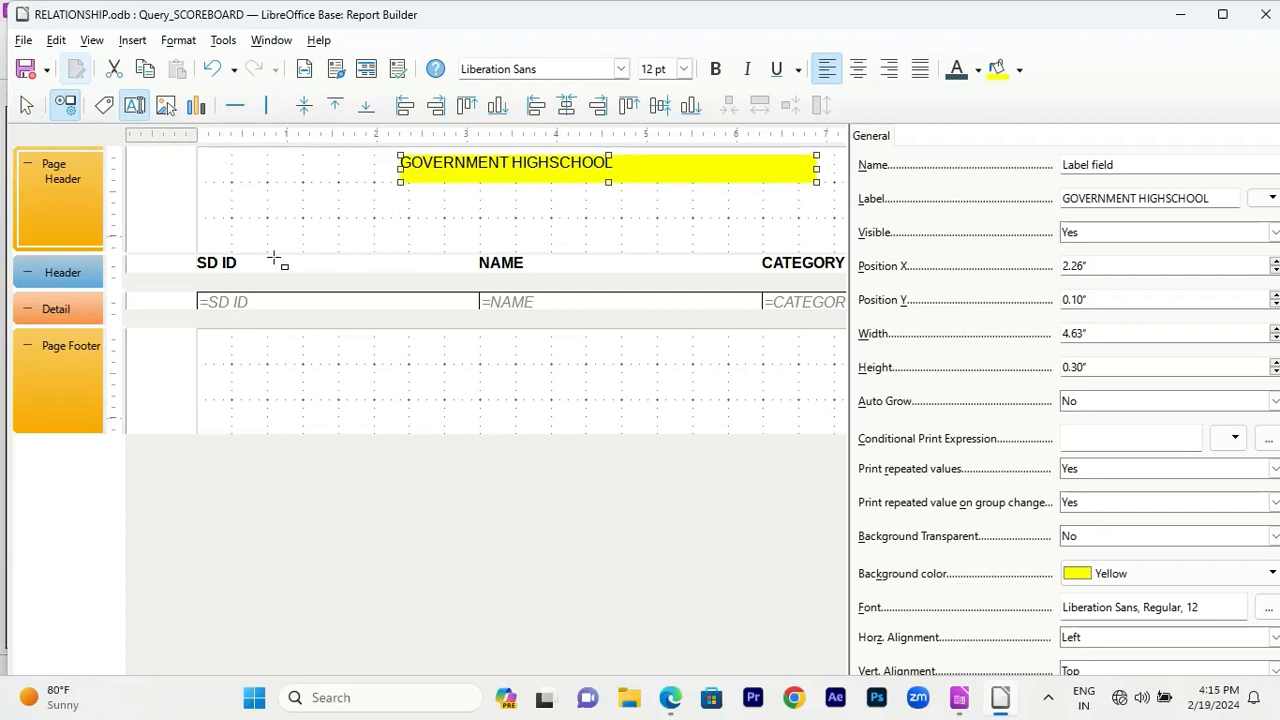
left_click_drag(284, 380, 734, 460)
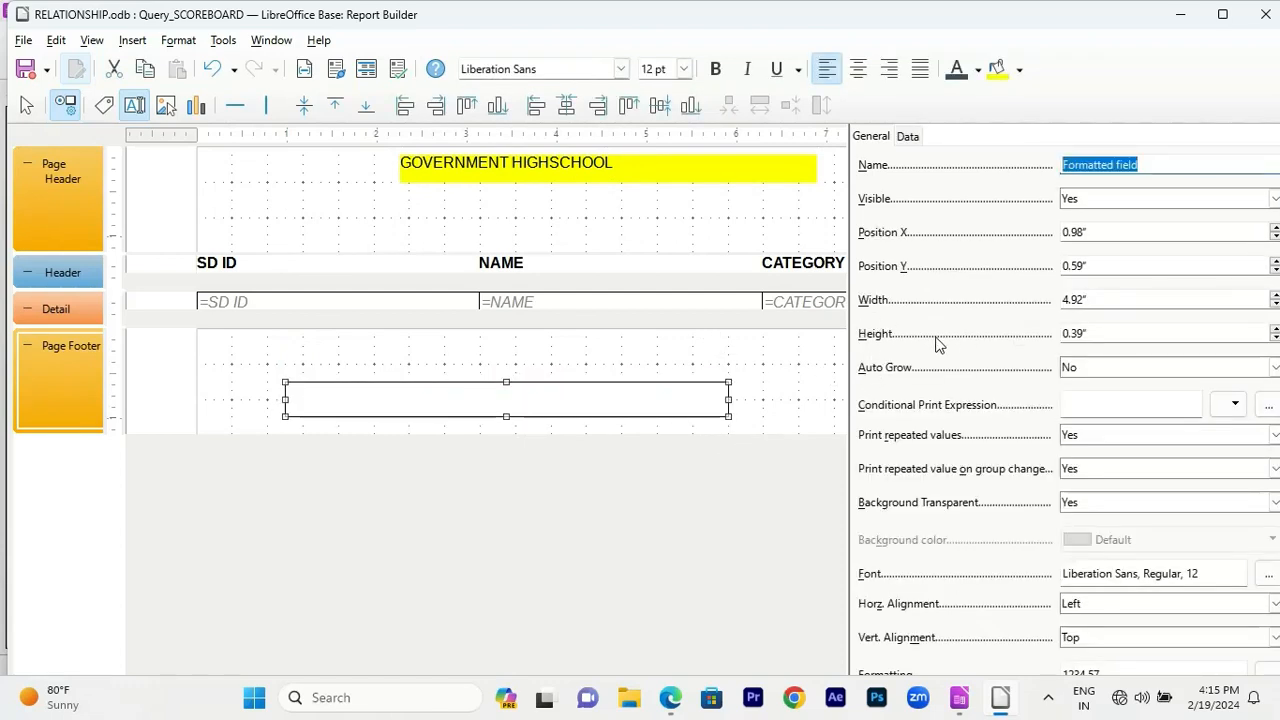
left_click(137, 260)
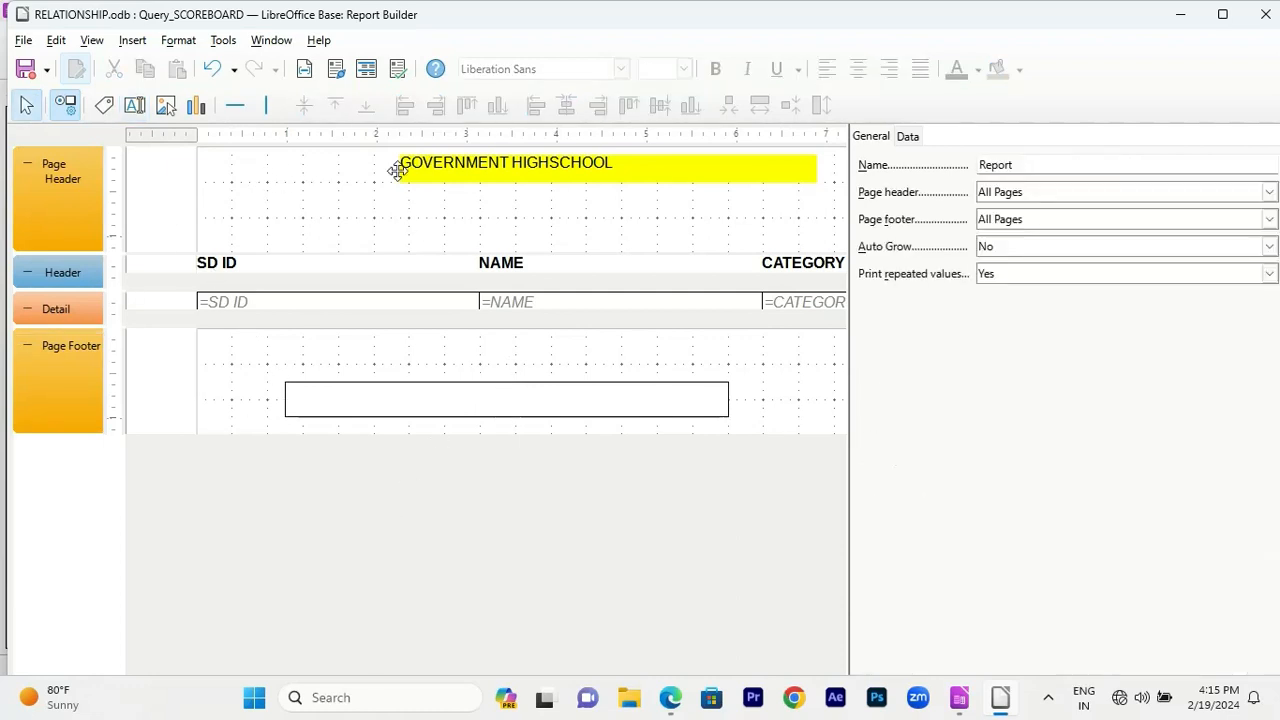
Add a "Principle signature" label about 3.15" wide above the footer text box and reduce its height to about 0.20".
left_click(104, 105)
left_click_drag(365, 346, 648, 382)
left_click(1126, 205)
type("Principle signature")
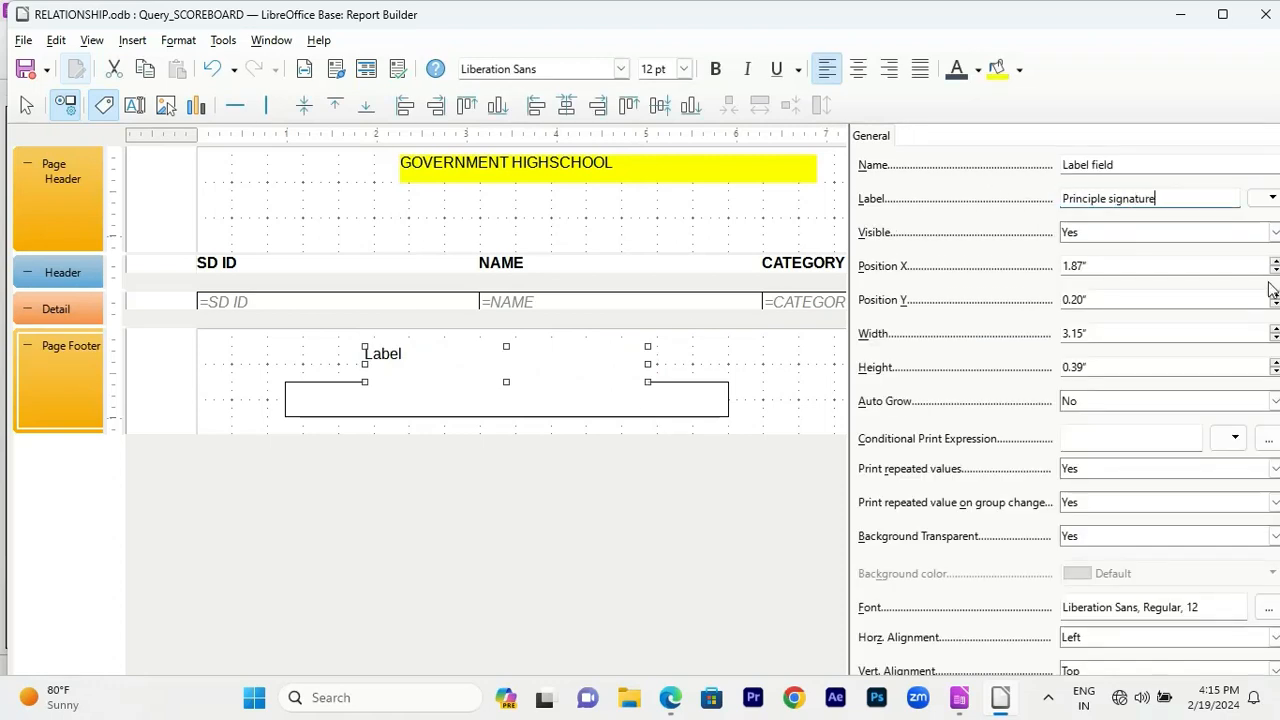
left_click(546, 482)
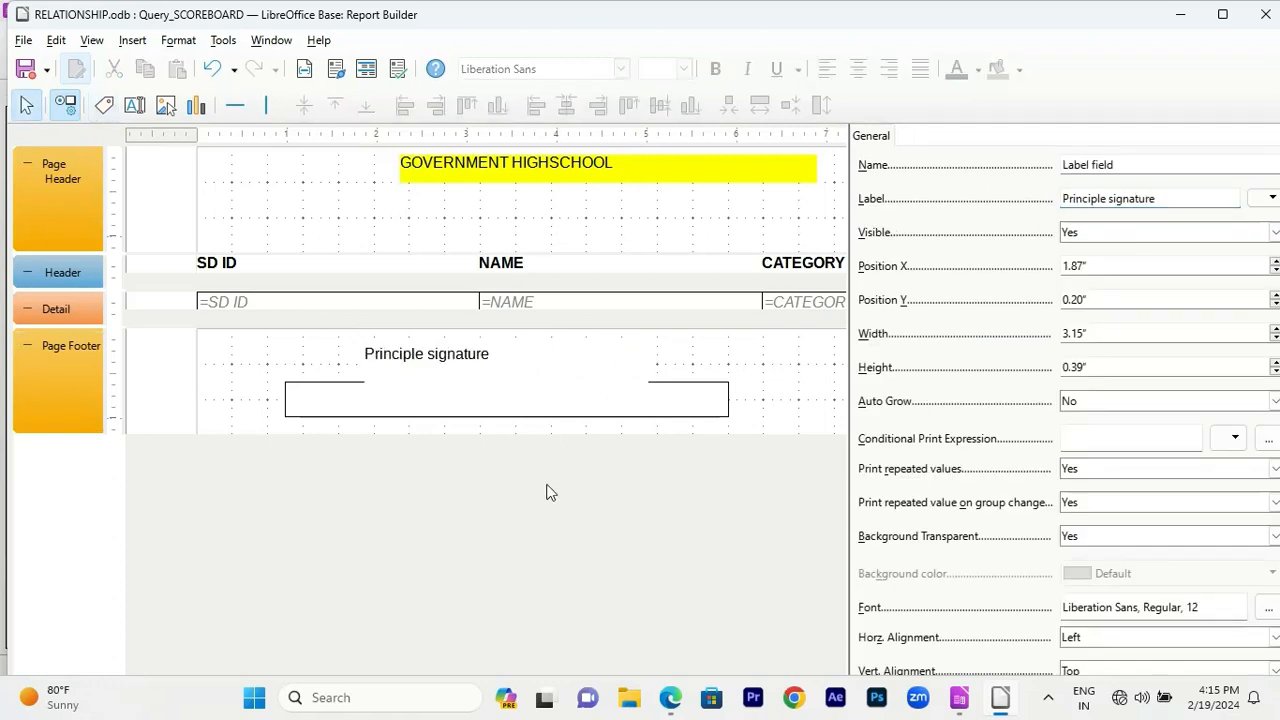
mouse_move(423, 380)
left_mouse_down()
mouse_move(462, 387)
mouse_move(509, 366)
mouse_move(448, 362)
left_mouse_up()
left_click(457, 454)
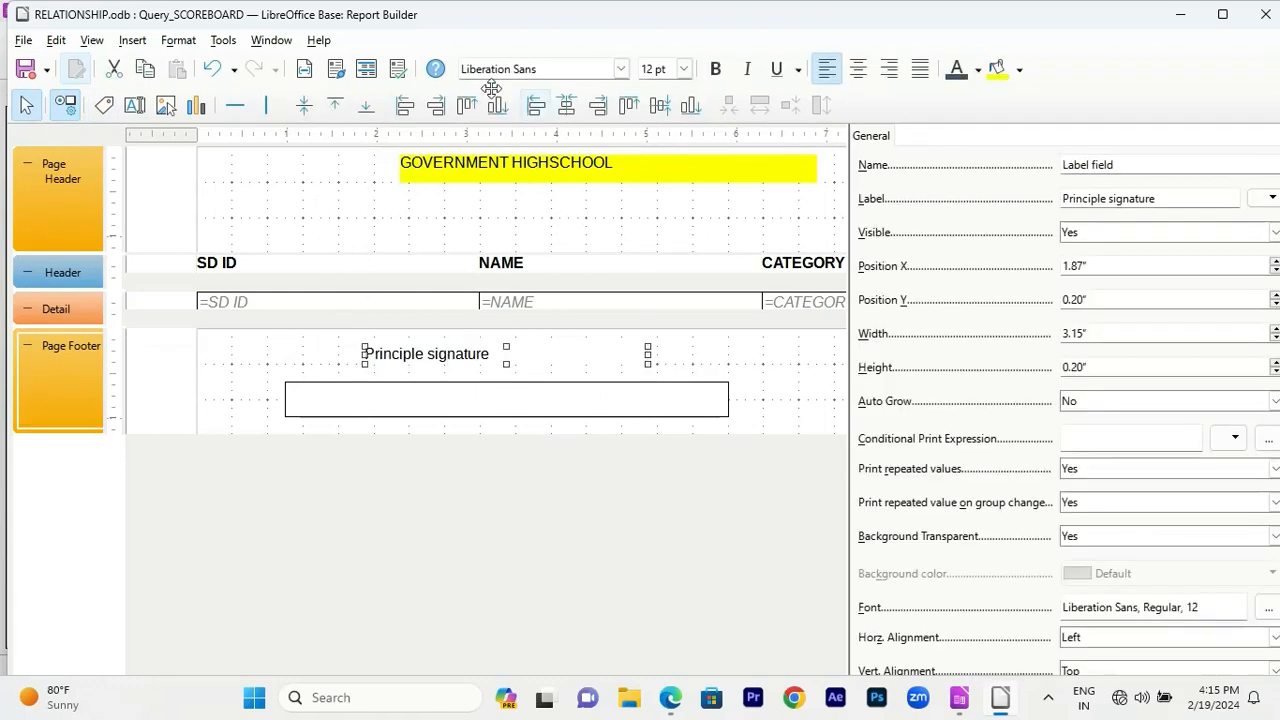
Try right and left alignment on section for the Principle signature label, and place it at about X 1.97", Y 0.00" in the footer.
left_click(440, 106)
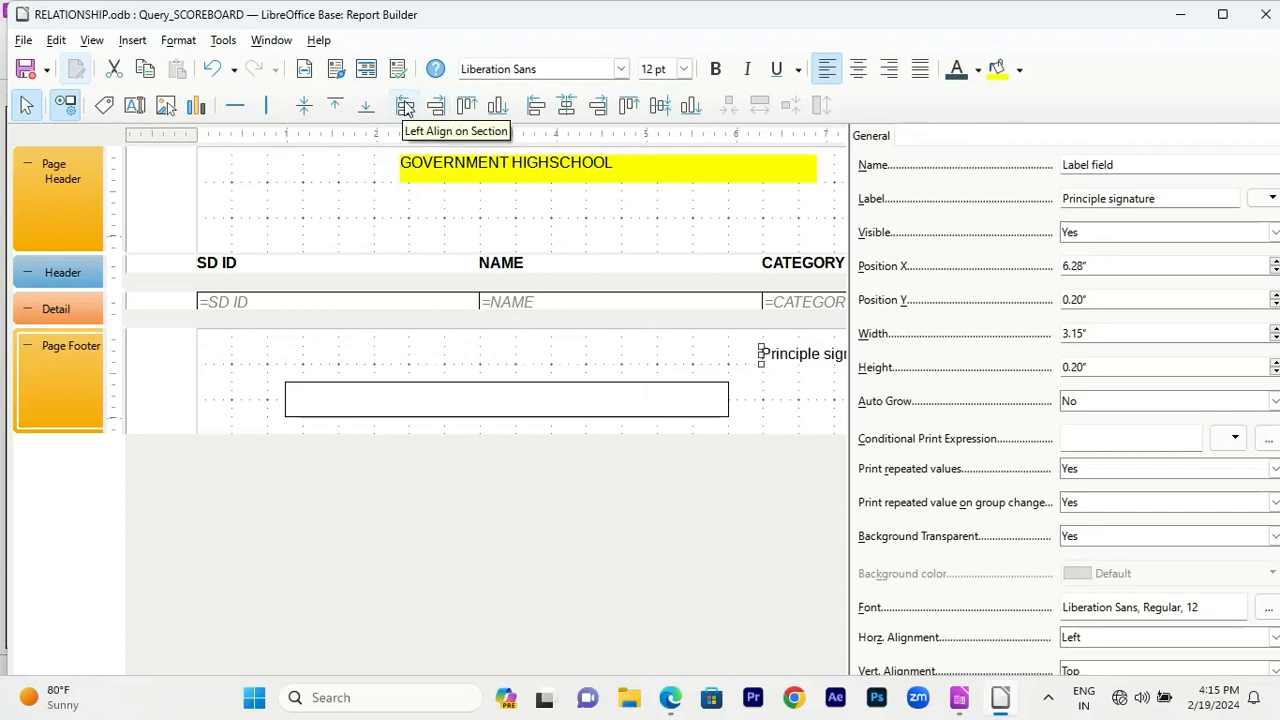
left_click(405, 106)
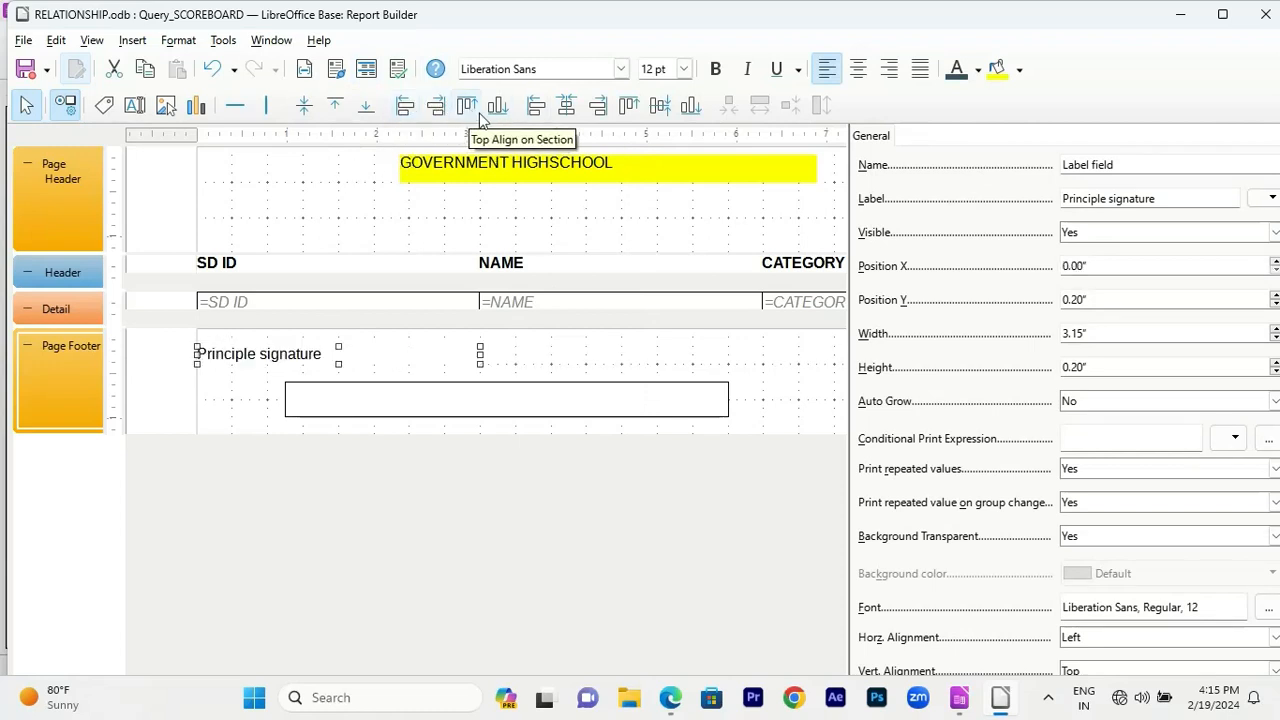
left_click_drag(465, 353, 484, 354)
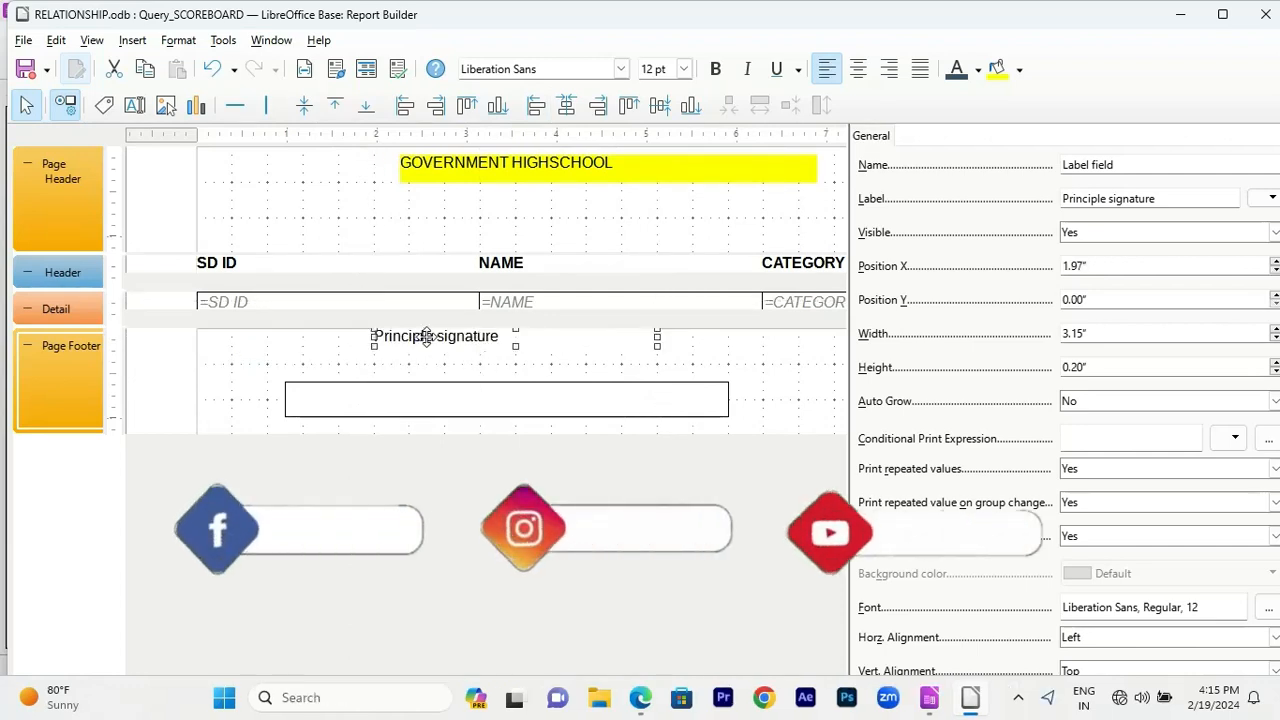
left_click(369, 477)
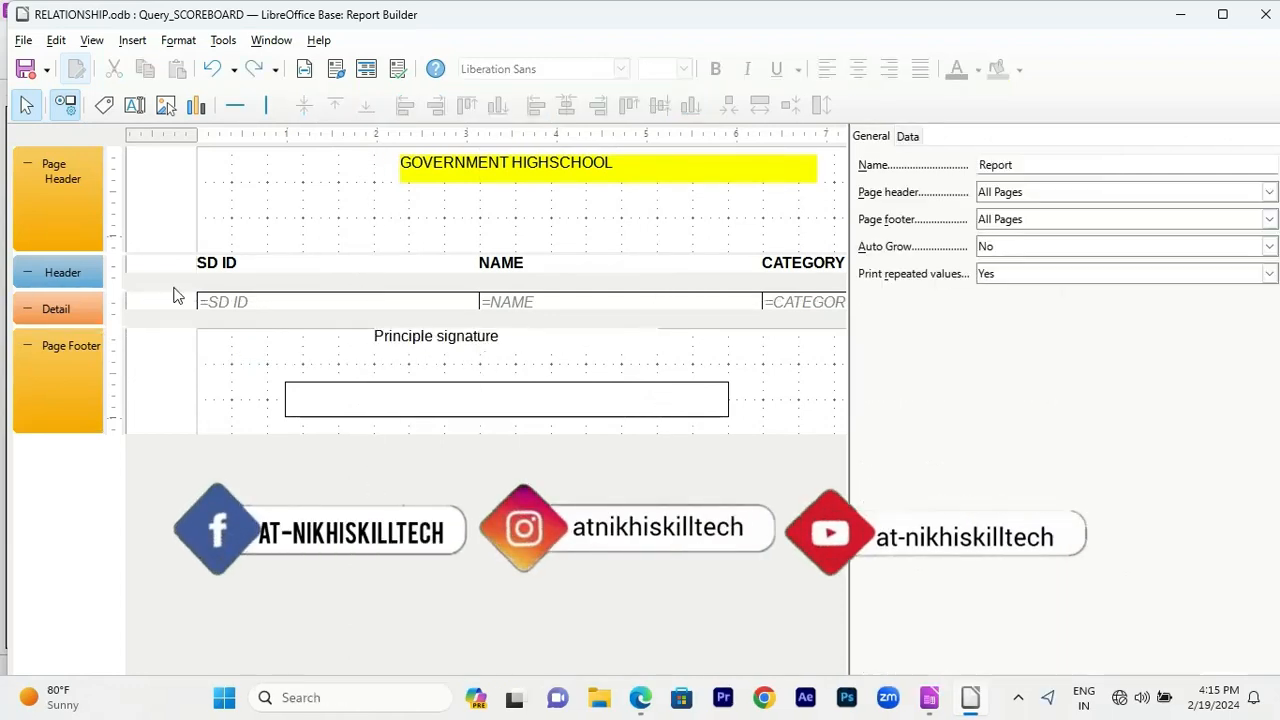
left_click(452, 348)
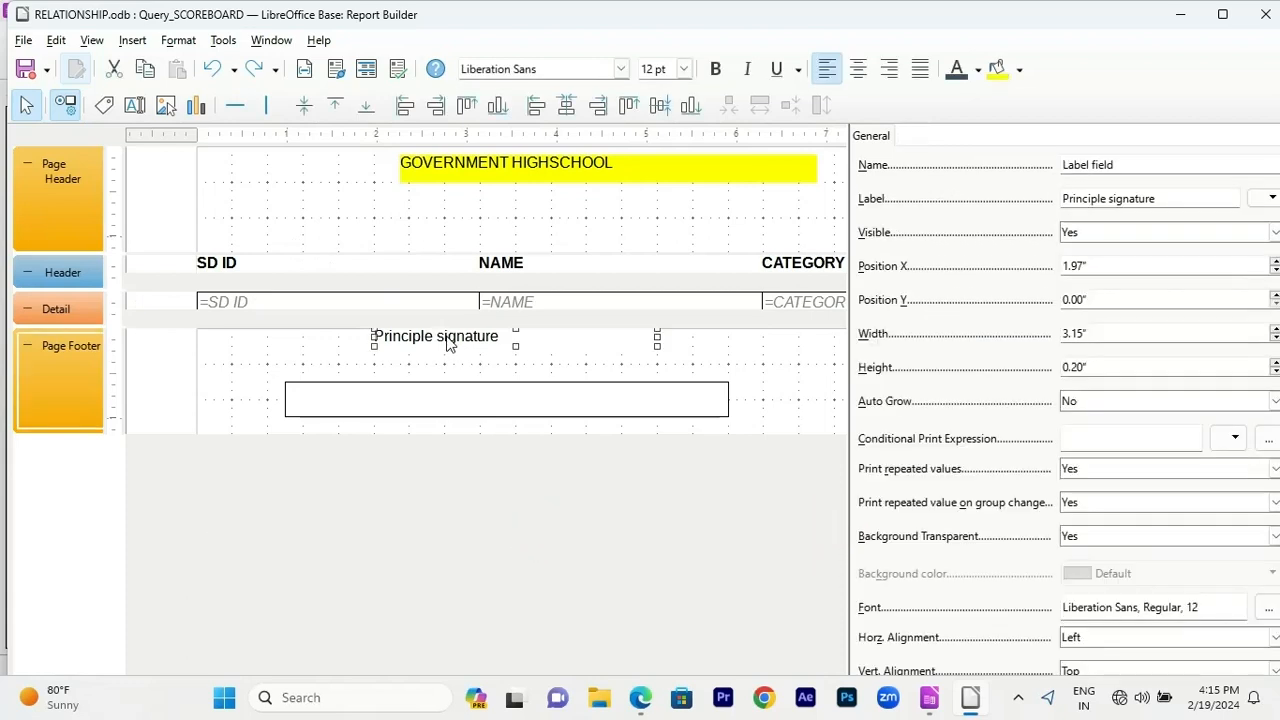
Increase the height of the Principle signature label in the page footer to about 0.49".
left_click_drag(511, 350, 515, 364)
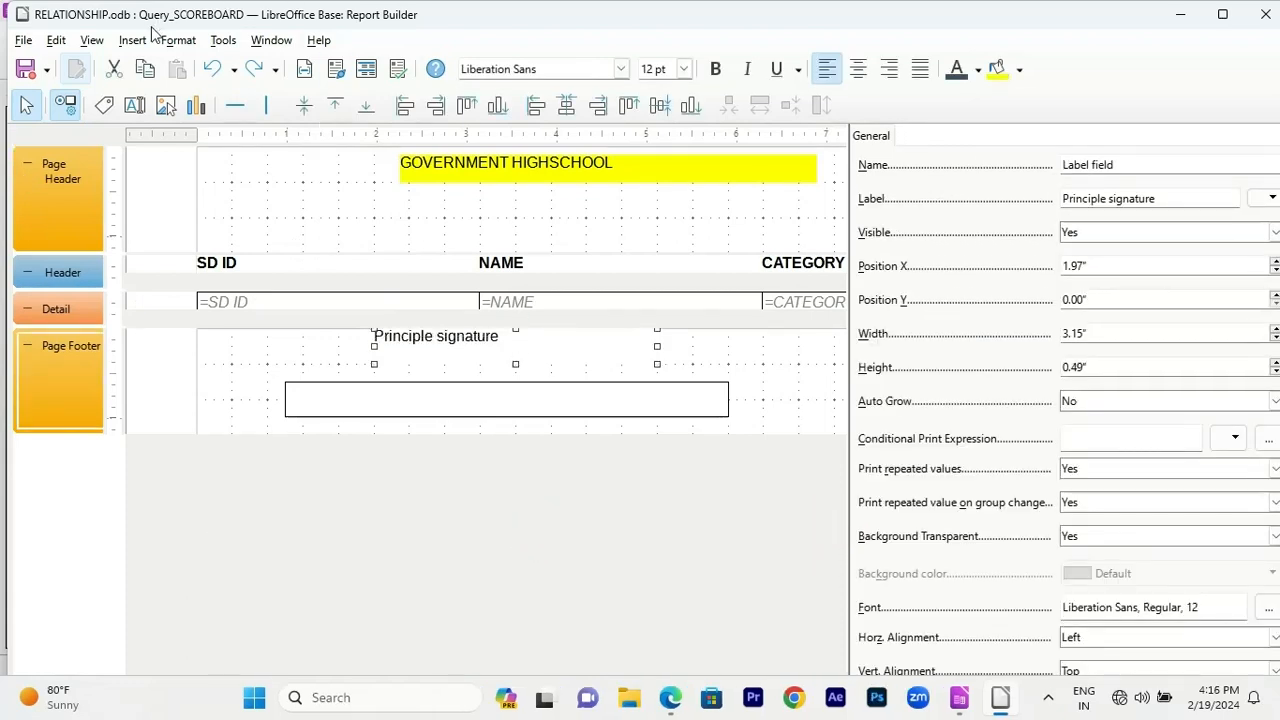
Insert date and time fields in the page header and place them below the GOVERNMENT HIGHSCHOOL label at about X 5.61".
left_click(98, 192)
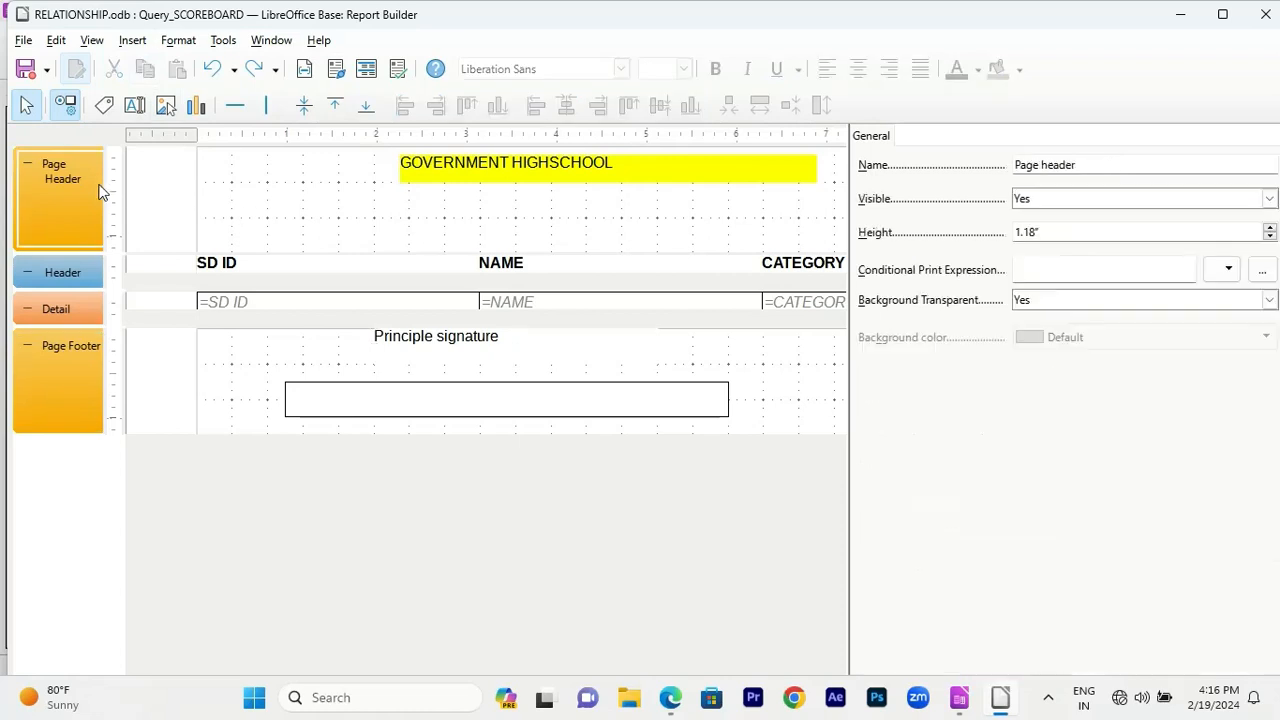
left_click(137, 334)
left_click(151, 201)
left_click(133, 41)
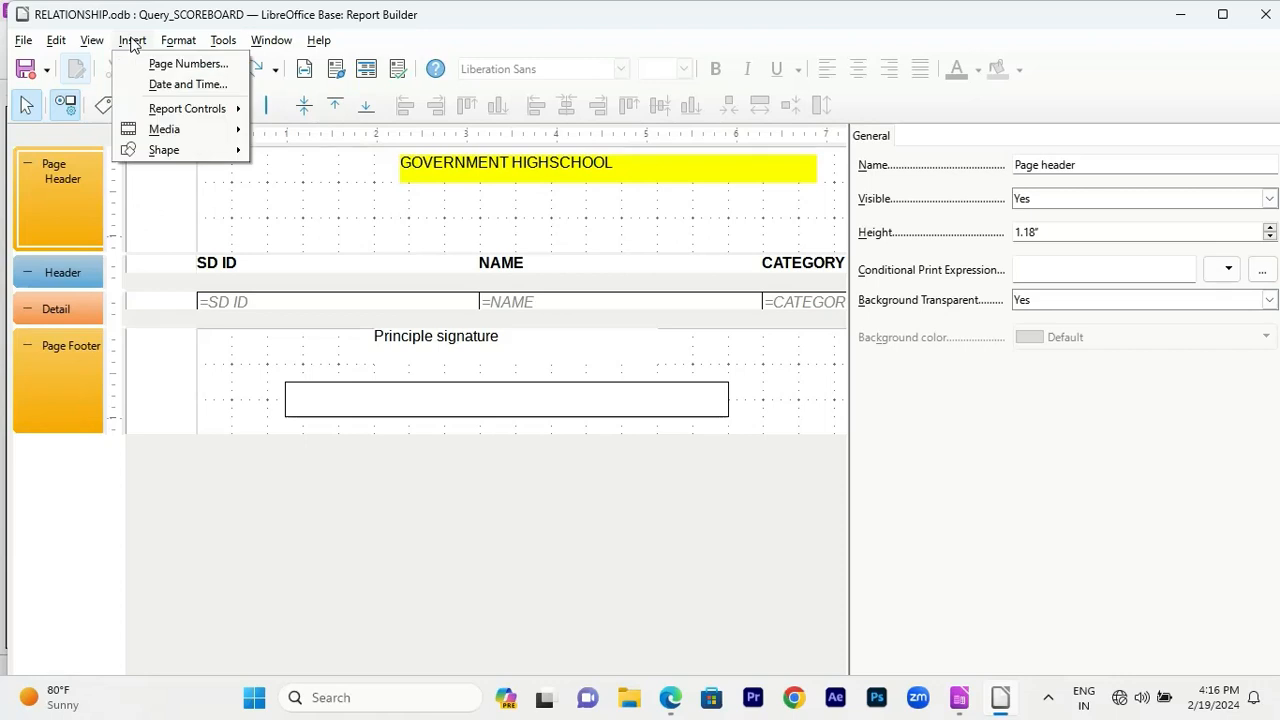
left_click(150, 86)
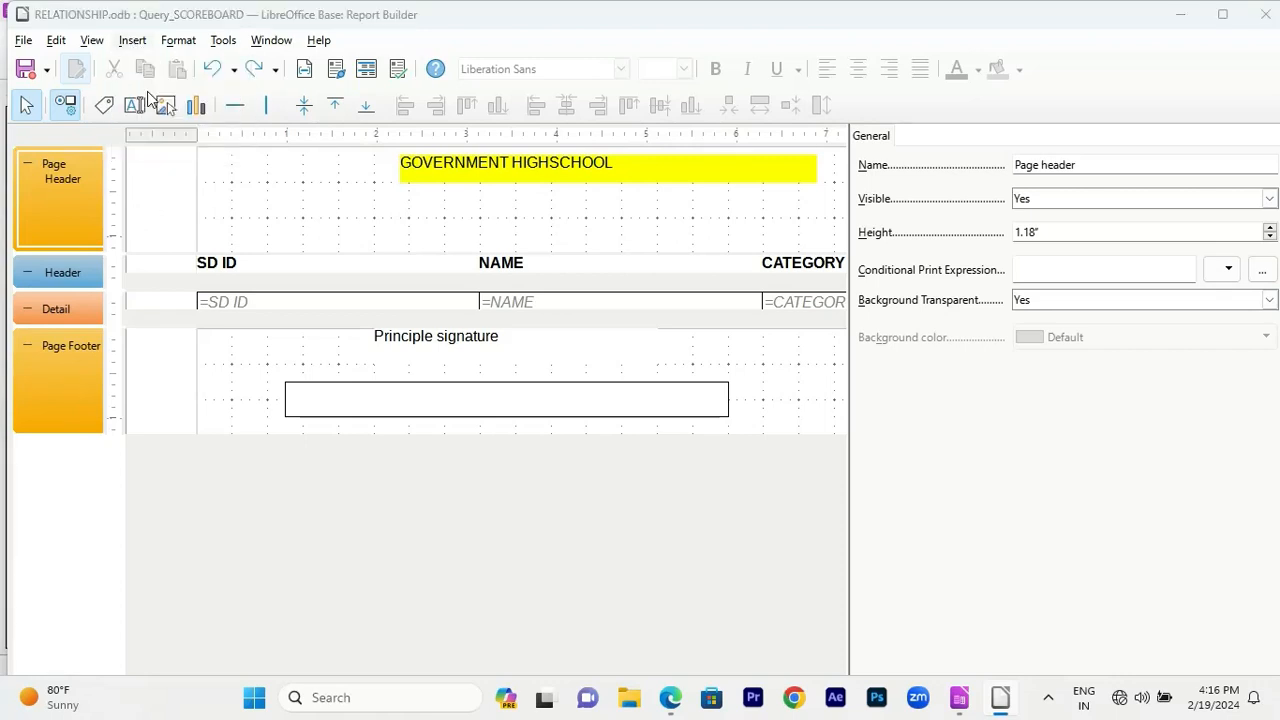
left_click(522, 318)
left_click(524, 366)
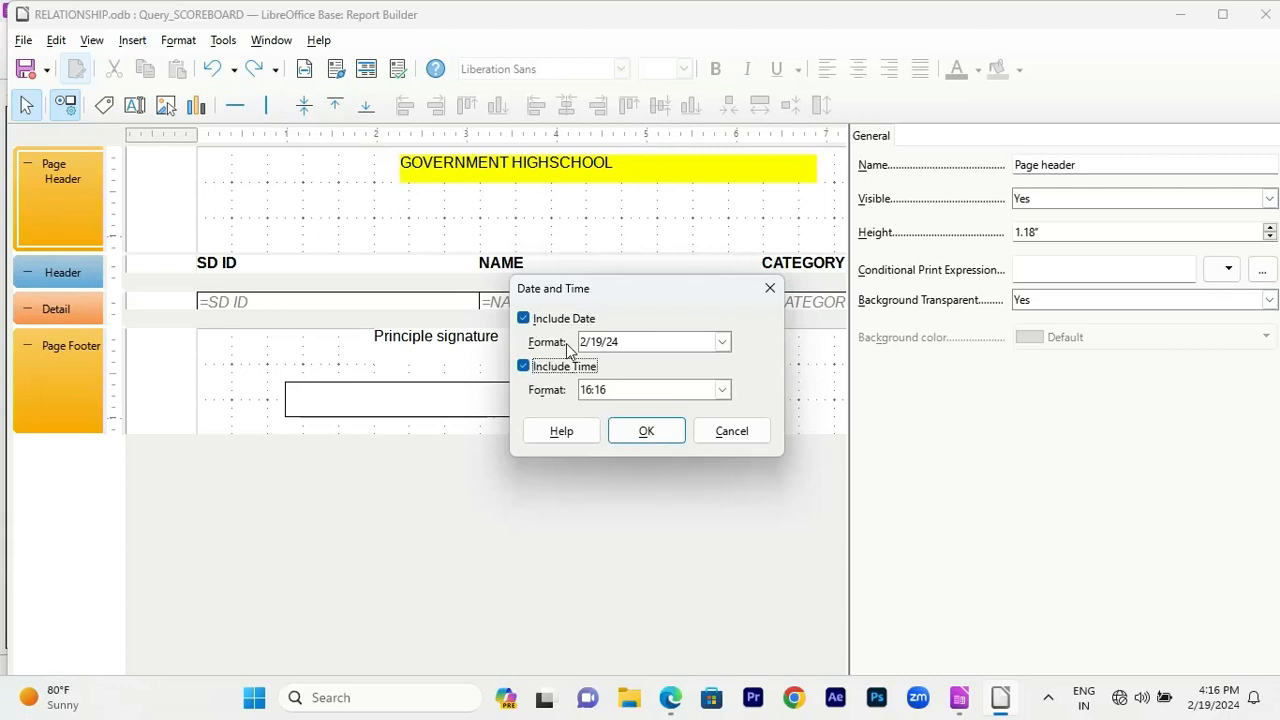
left_click(644, 431)
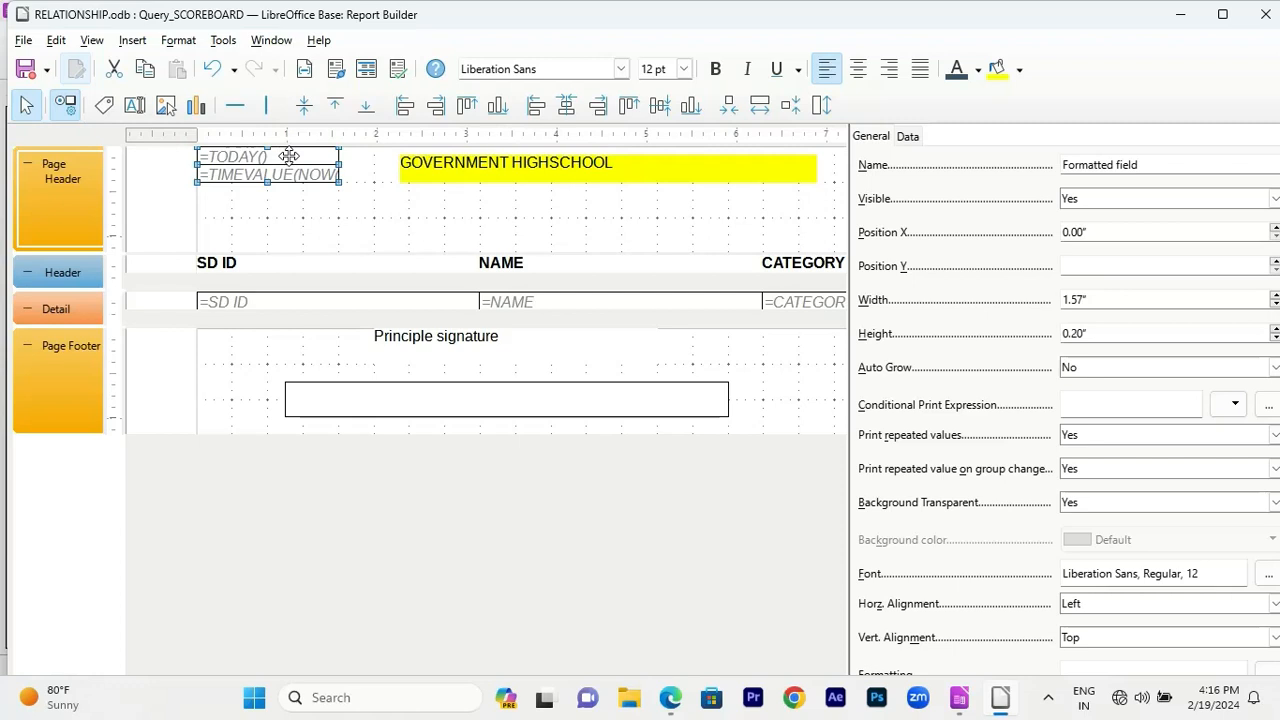
left_click_drag(289, 156, 792, 190)
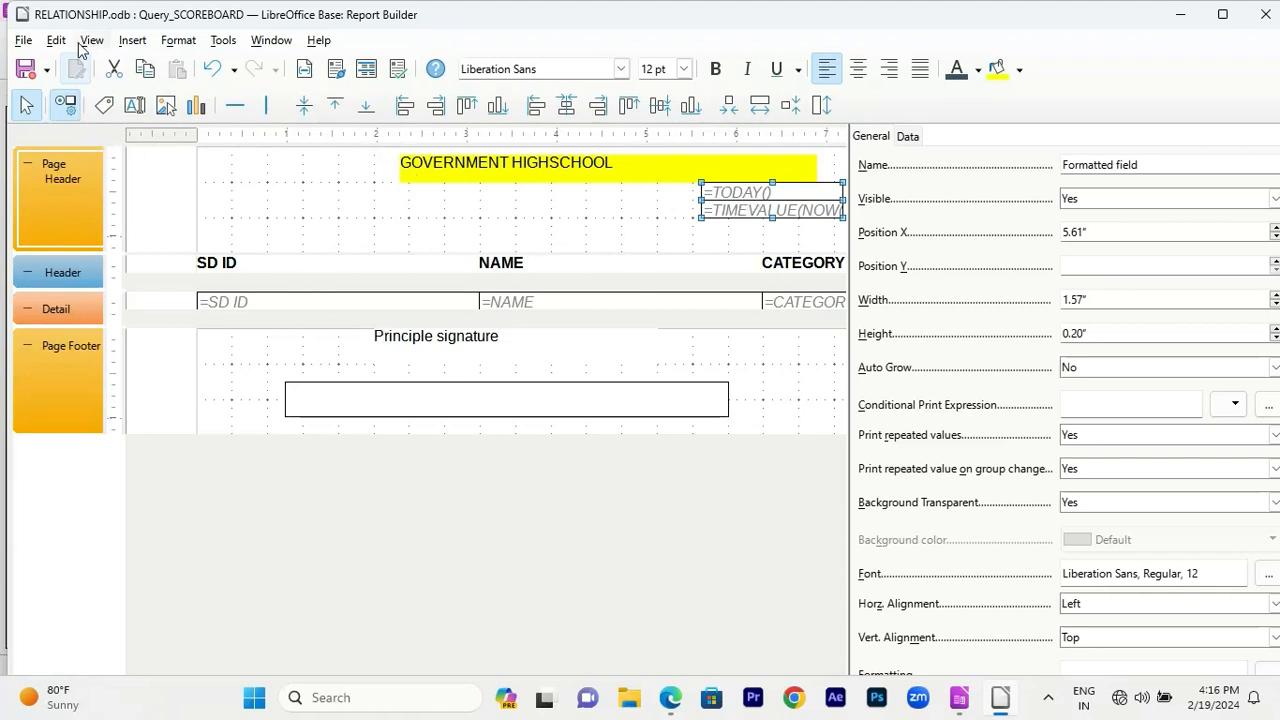
Insert a left-aligned Page N field in the header and move it into the page footer beside the text box, at about X 6.10", Y 0.69".
left_click(132, 40)
left_click(180, 64)
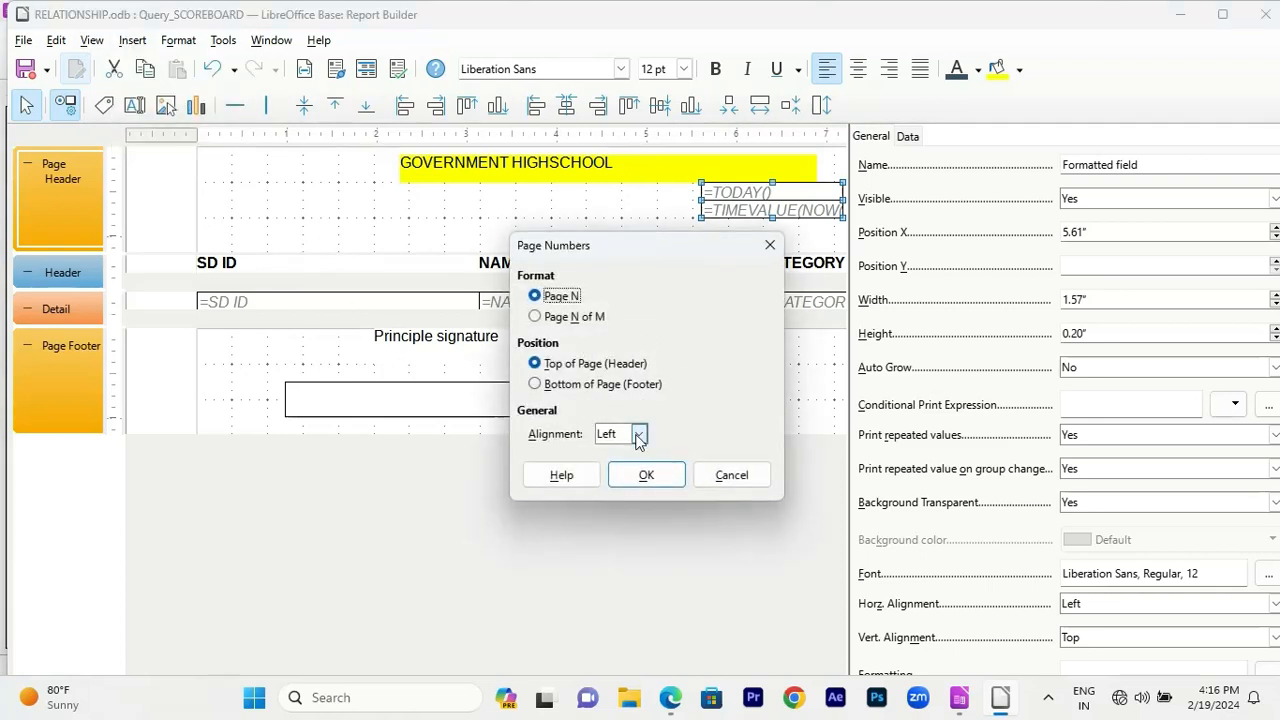
left_click(648, 482)
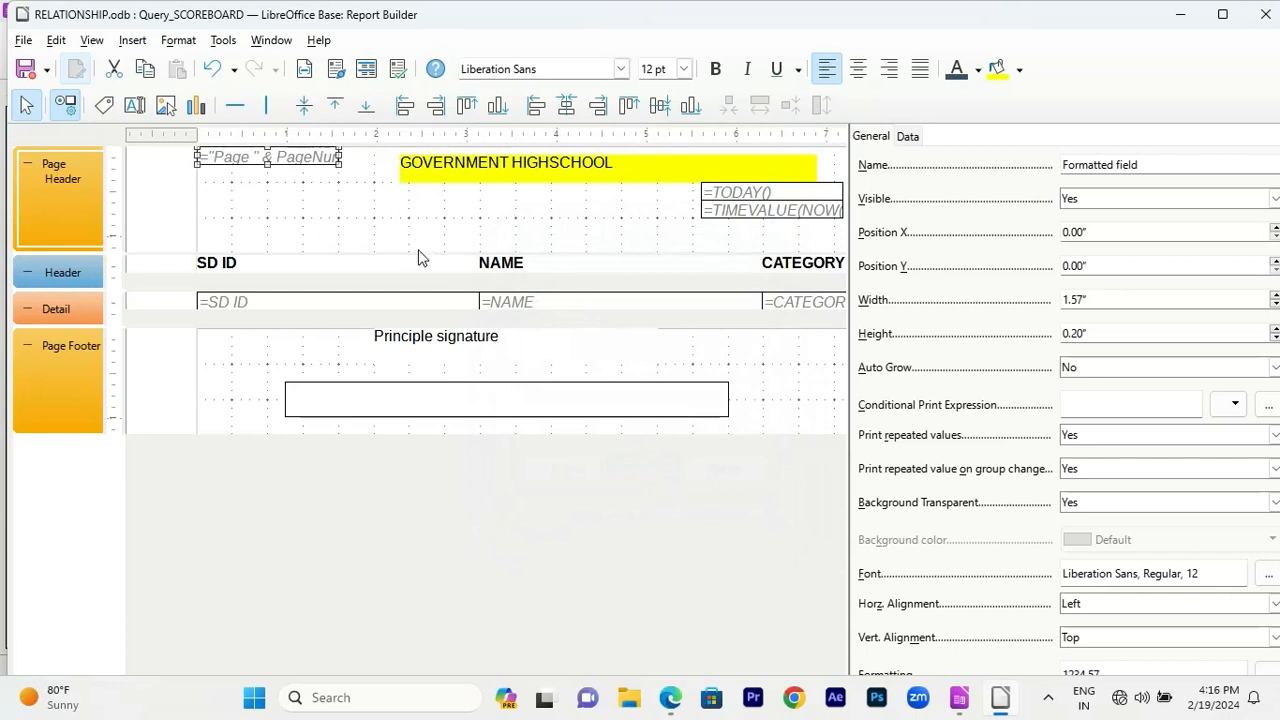
left_click_drag(233, 318, 205, 432)
left_click_drag(245, 361, 796, 440)
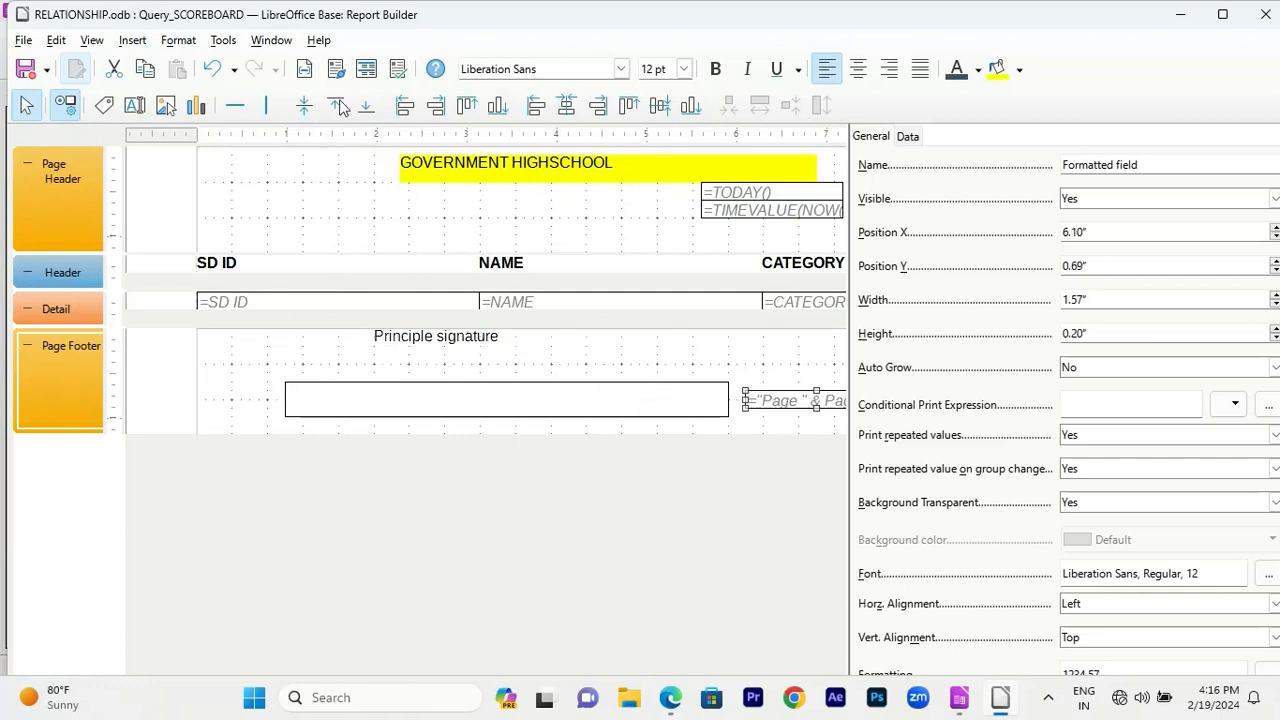
Run the report and examine its header label, date and time, column headings, records, signature label and page number.
left_click(398, 69)
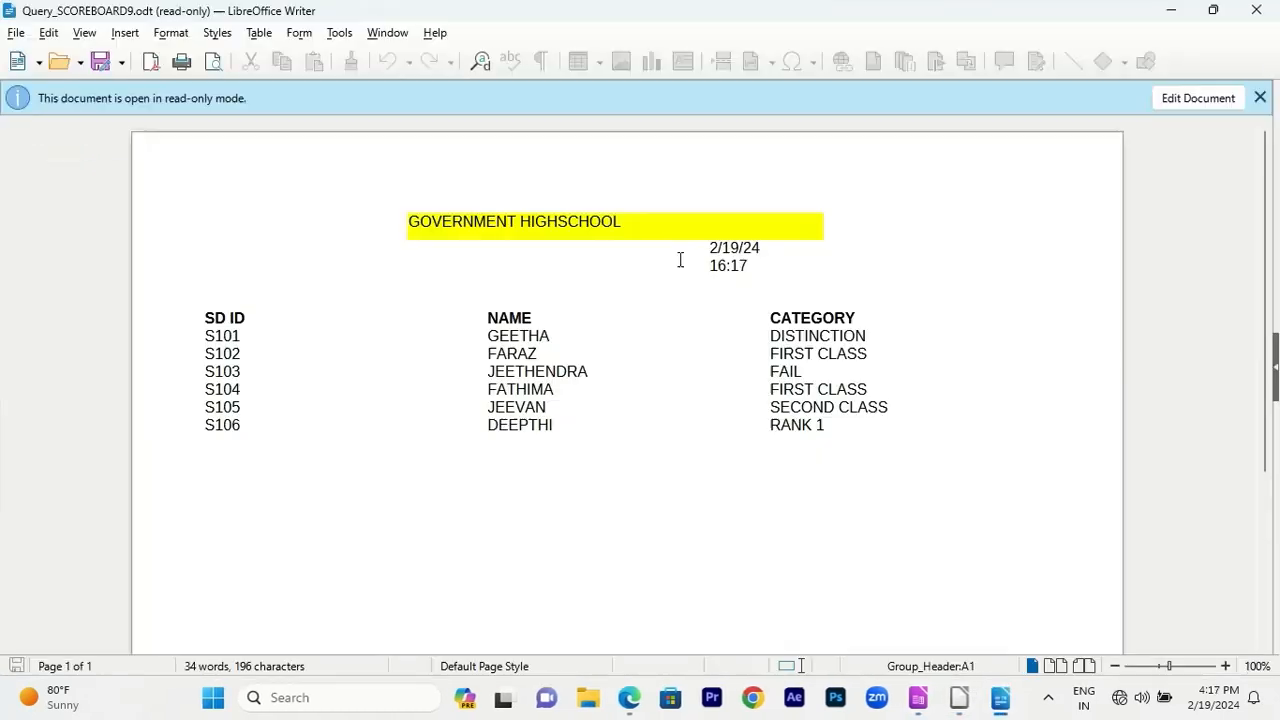
scroll(776, 257, "down", 2)
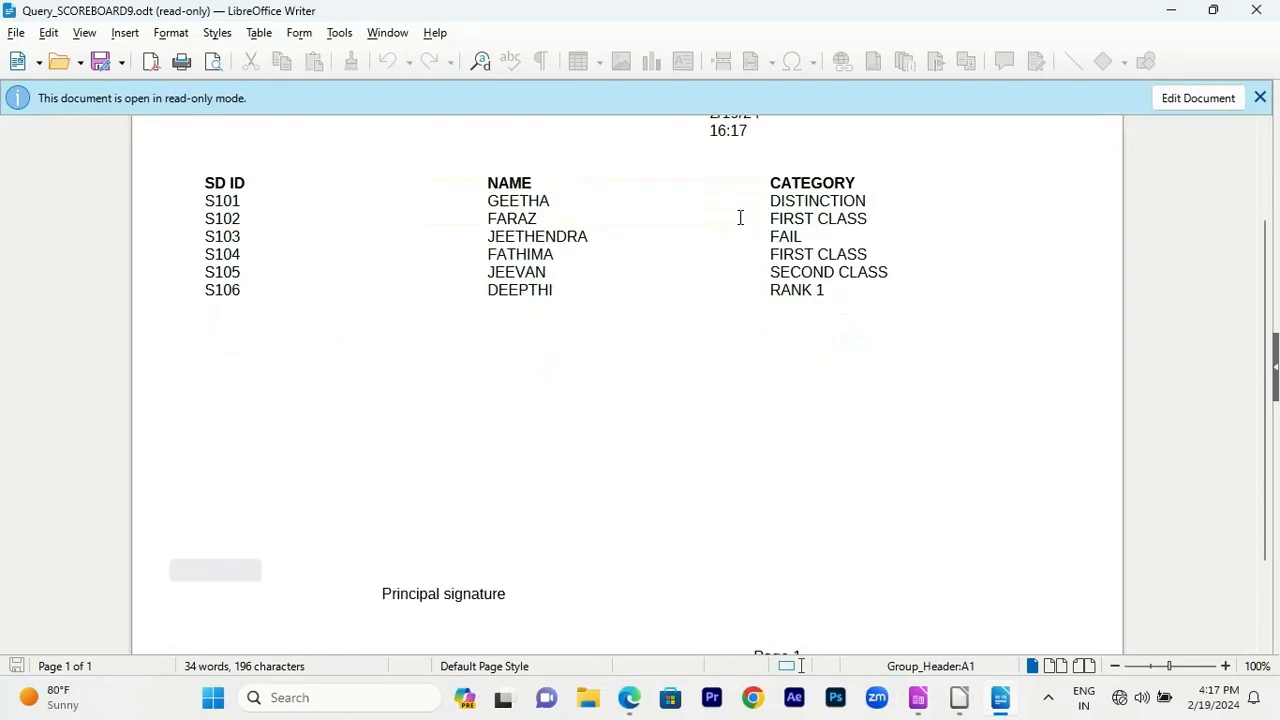
scroll(740, 217, "up", 2)
left_click_drag(711, 250, 767, 272)
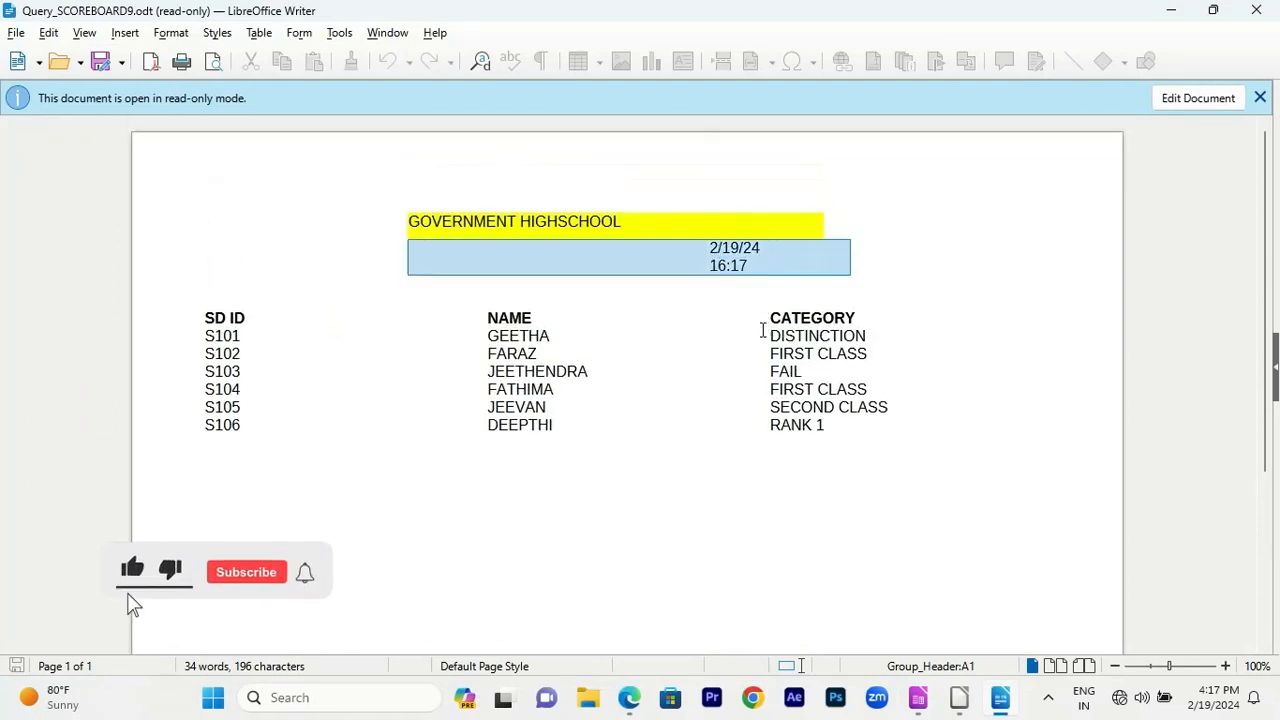
left_click(619, 339)
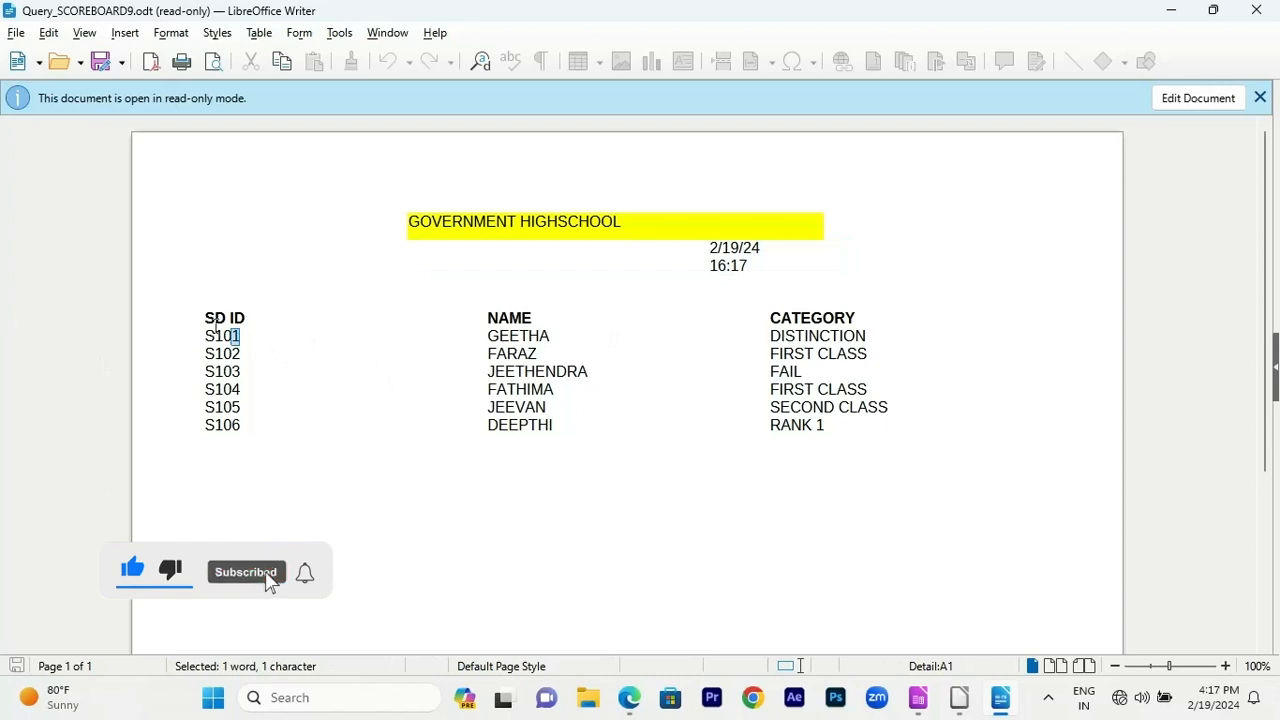
left_click_drag(208, 319, 256, 322)
scroll(794, 394, "down", 3)
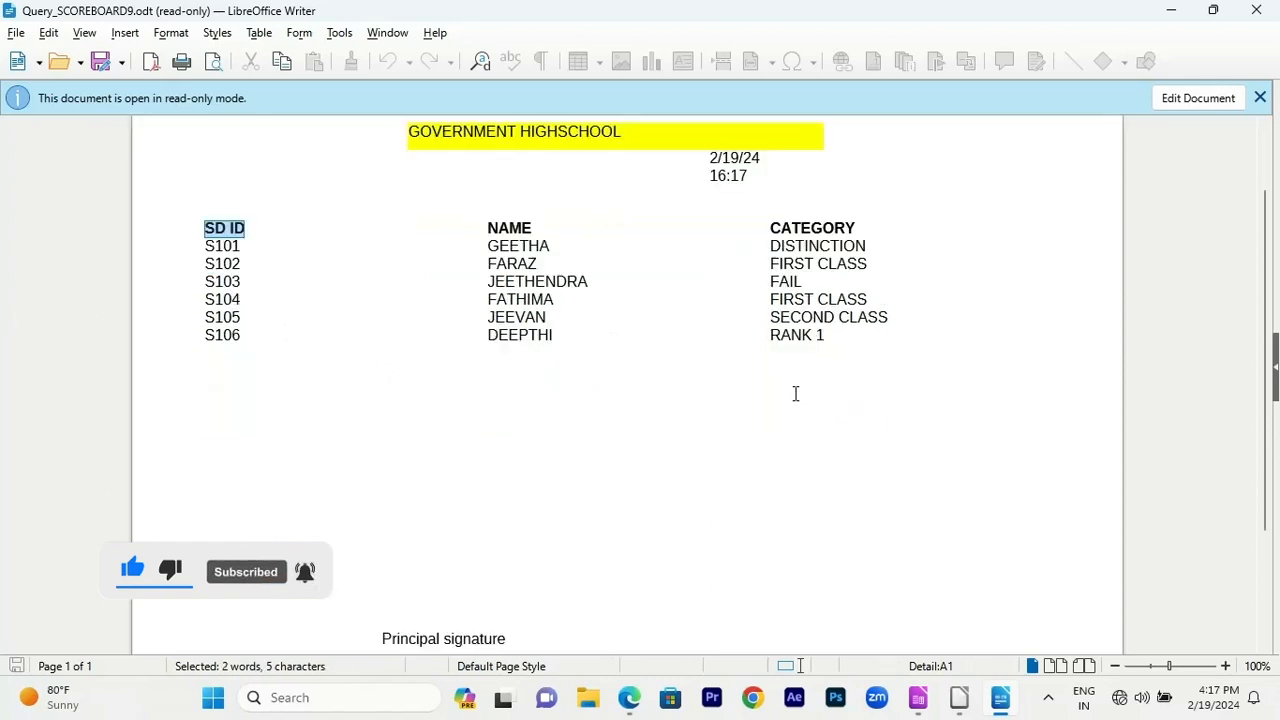
scroll(554, 240, "up", 3)
left_click(540, 228)
left_click(528, 204)
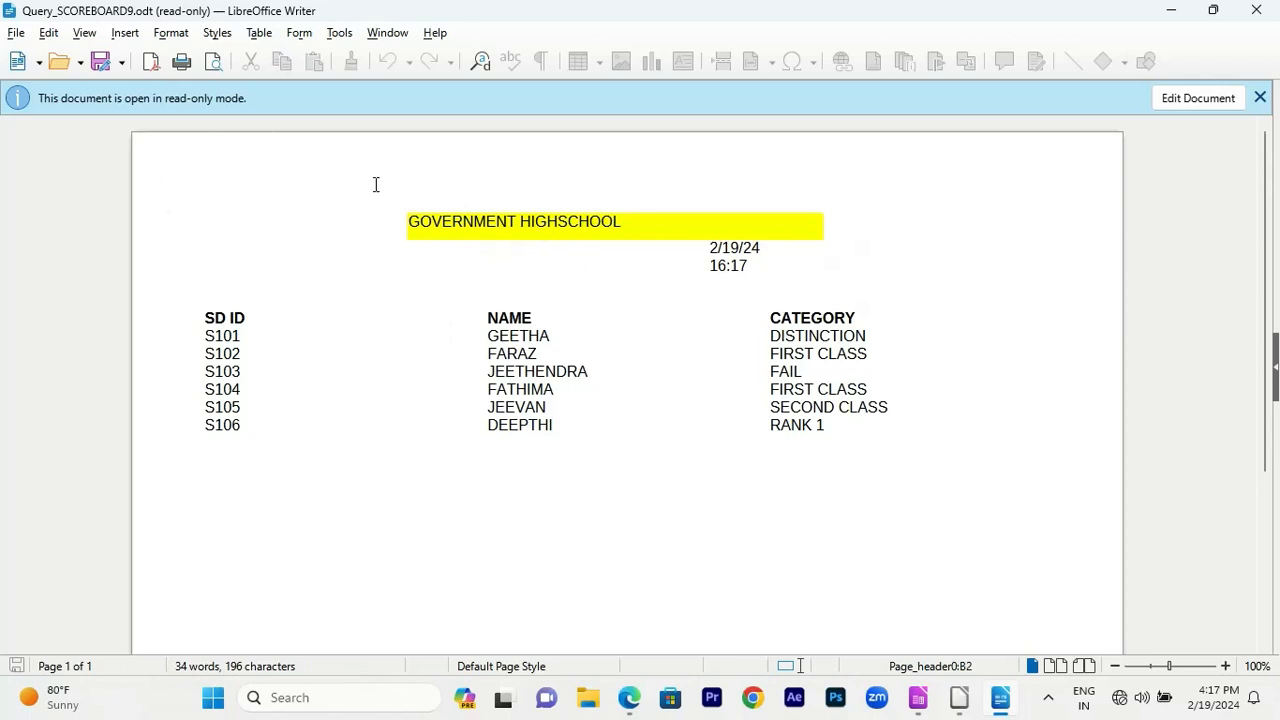
scroll(379, 184, "down", 2)
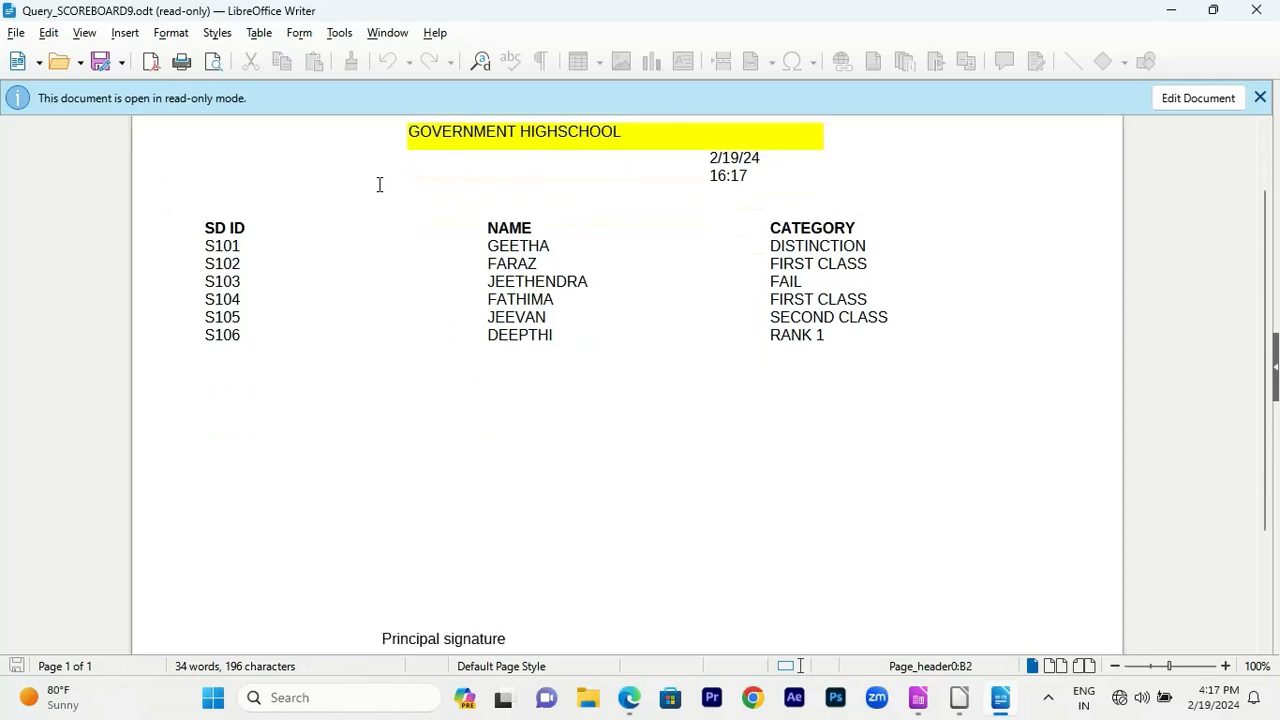
scroll(406, 349, "down", 3)
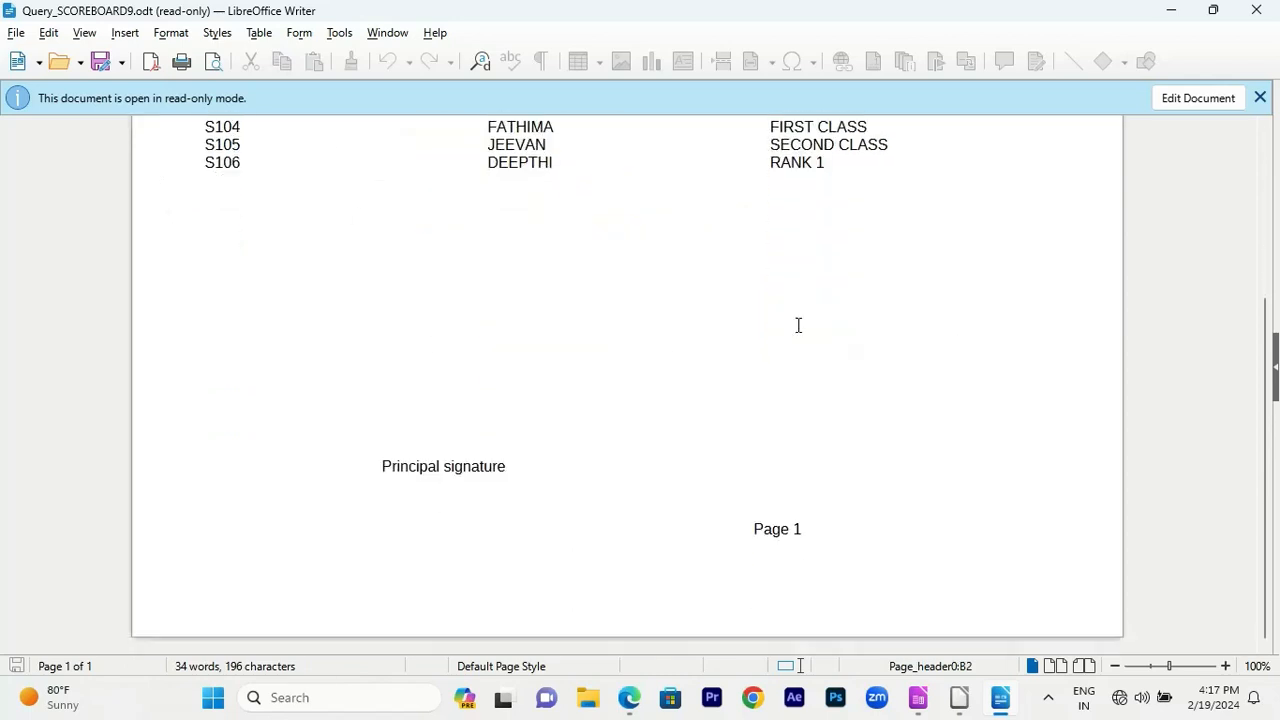
left_click_drag(757, 532, 807, 533)
scroll(806, 536, "up", 3)
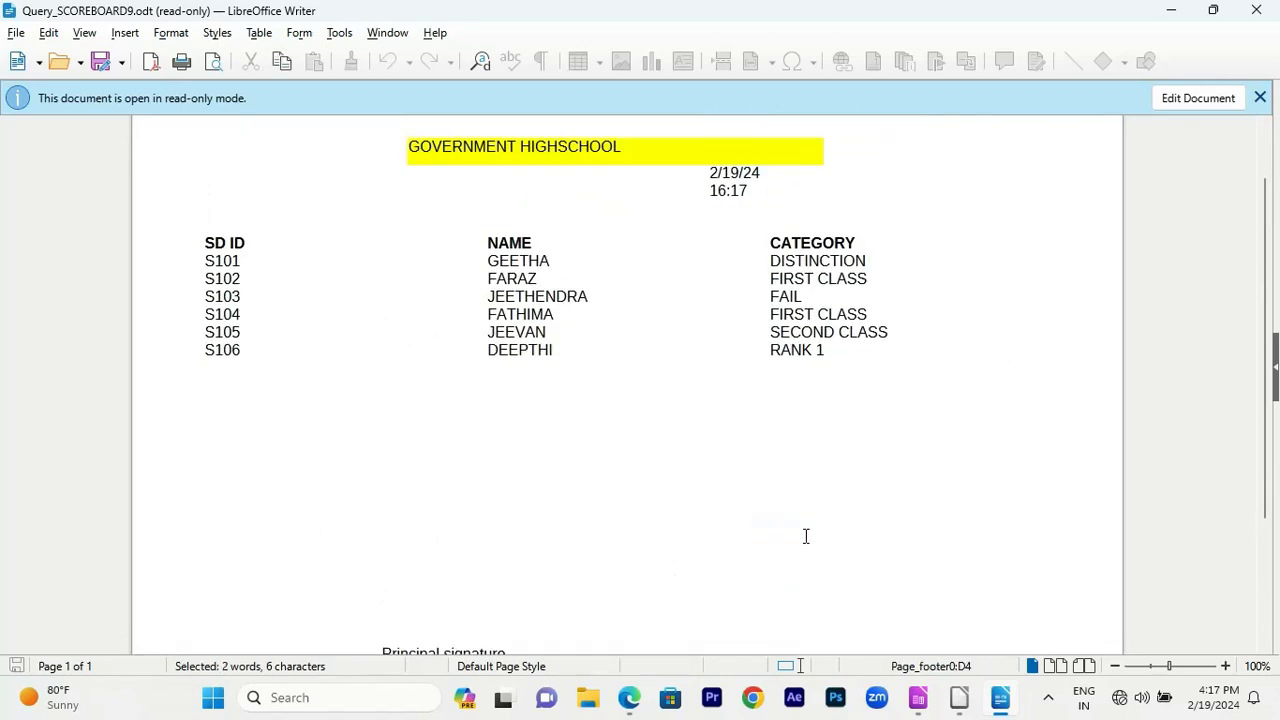
scroll(806, 536, "up", 1)
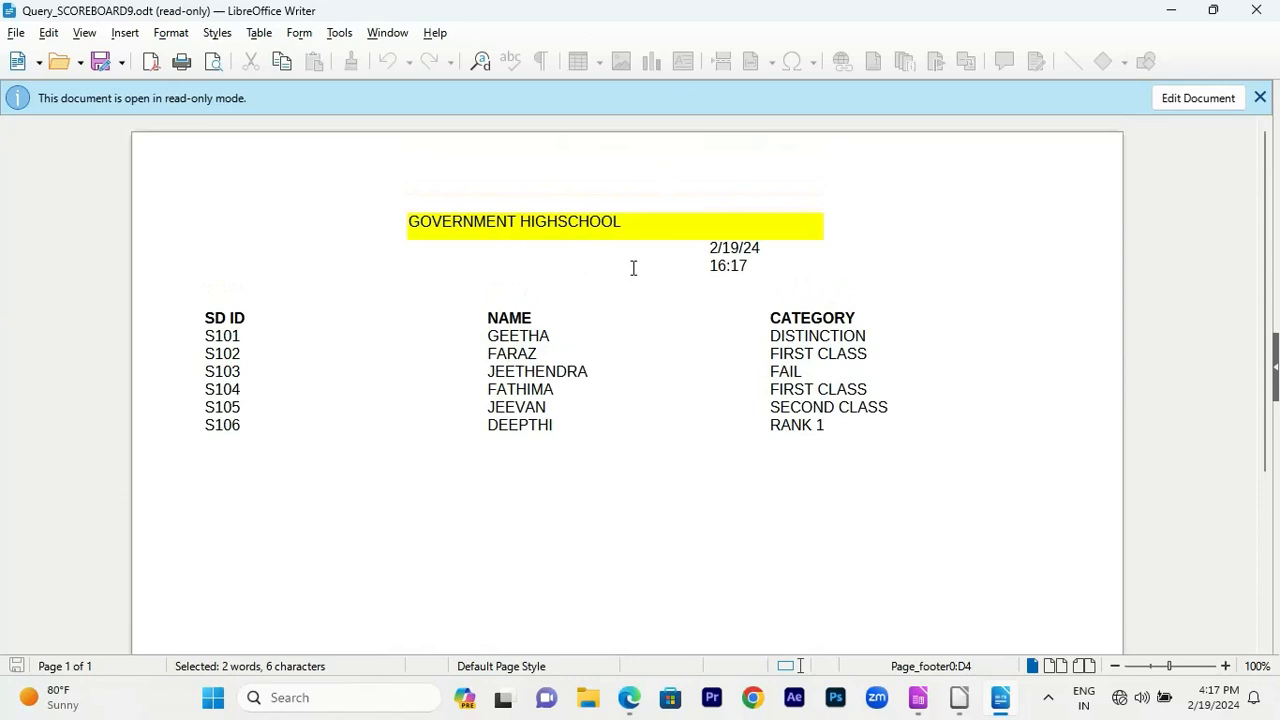
View the print settings for the generated report and close them without printing.
left_click(182, 62)
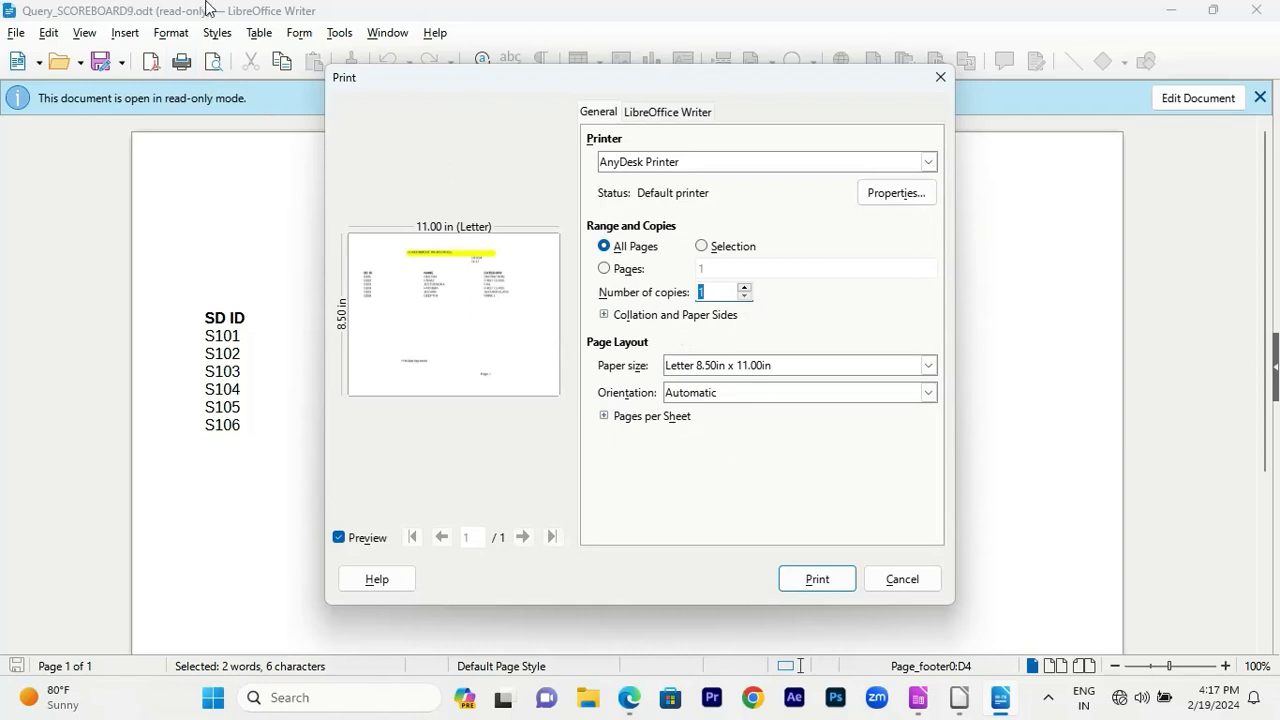
left_click(947, 81)
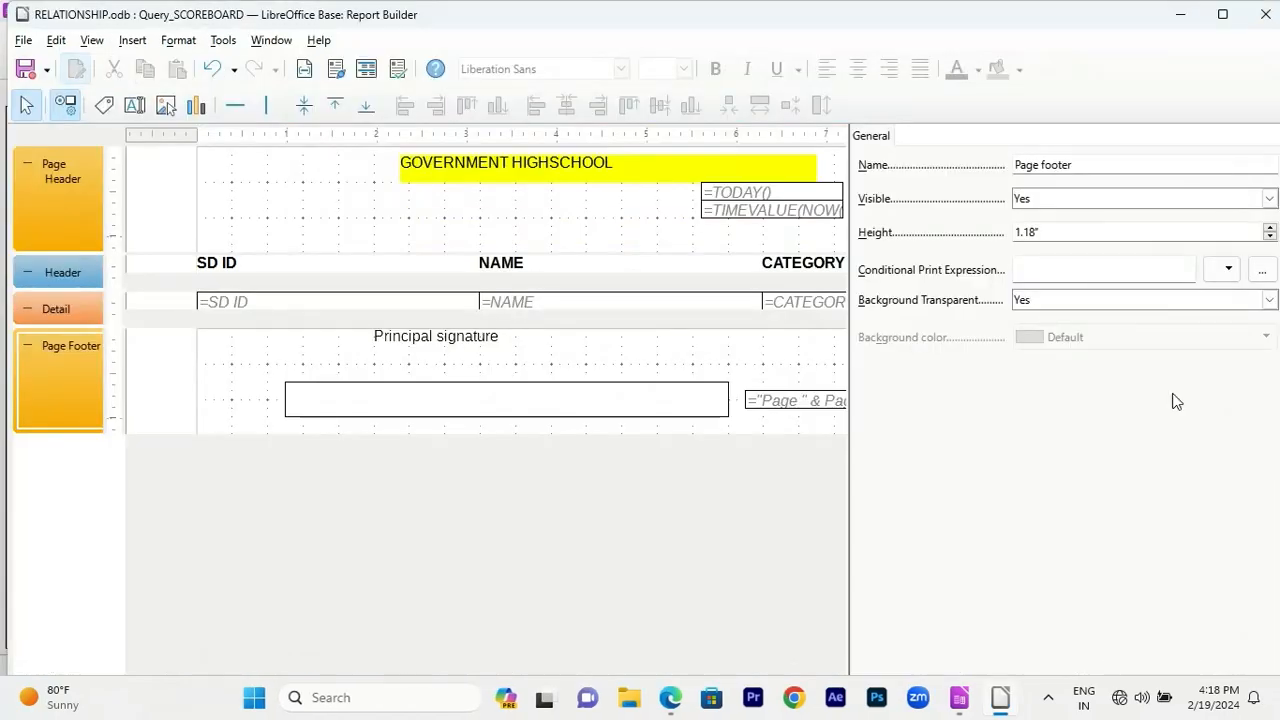
Switch to the RELATIONSHIP.odb database window and review its tables, queries, forms and reports.
left_click(959, 697)
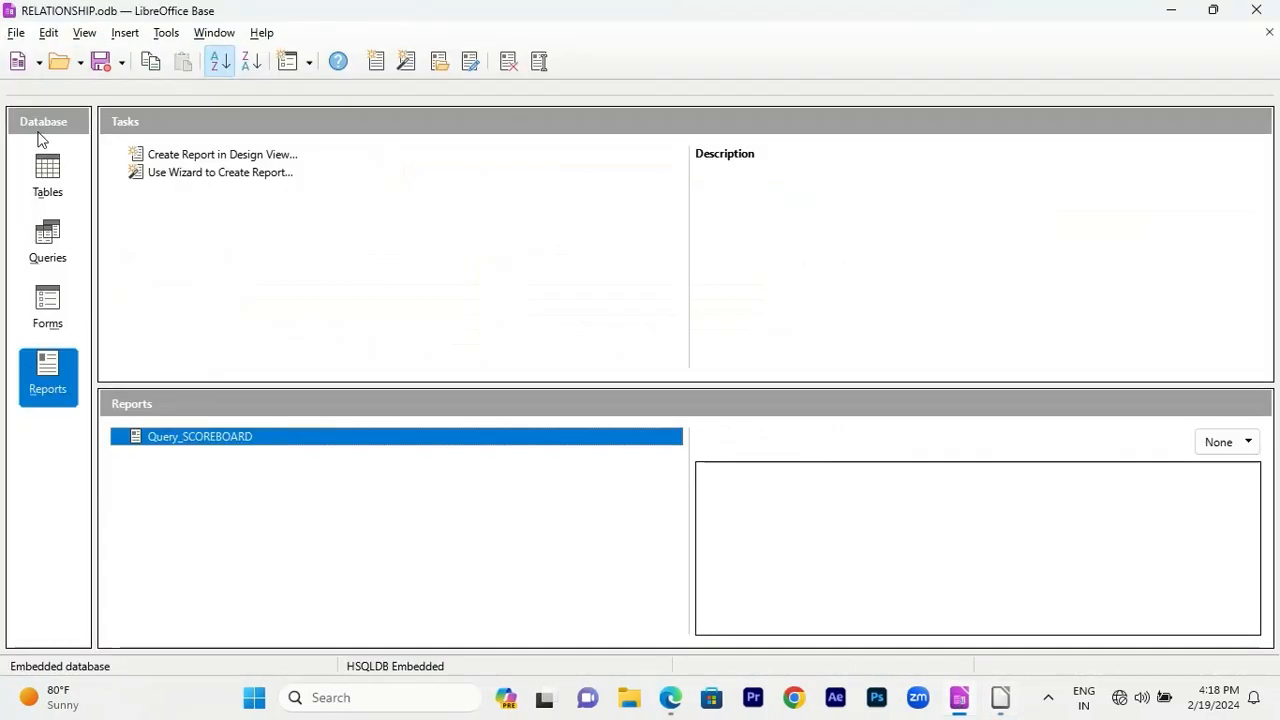
left_click(45, 165)
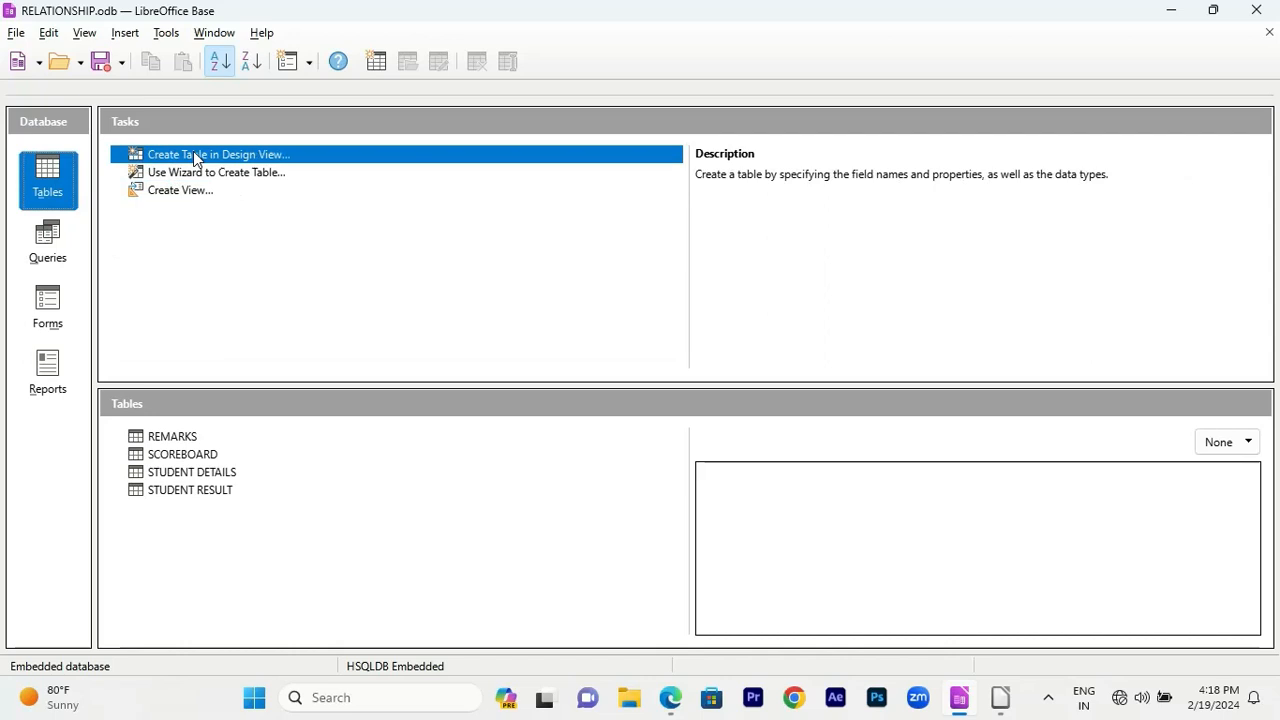
left_click(62, 245)
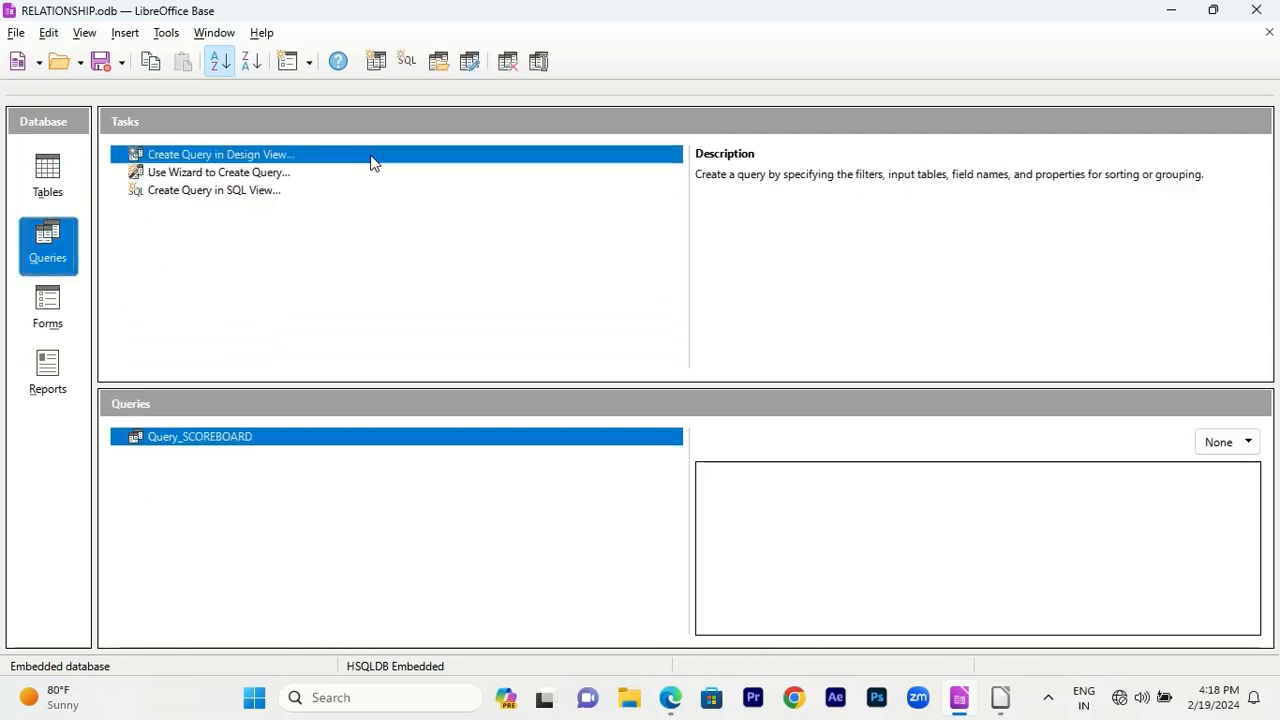
left_click(52, 320)
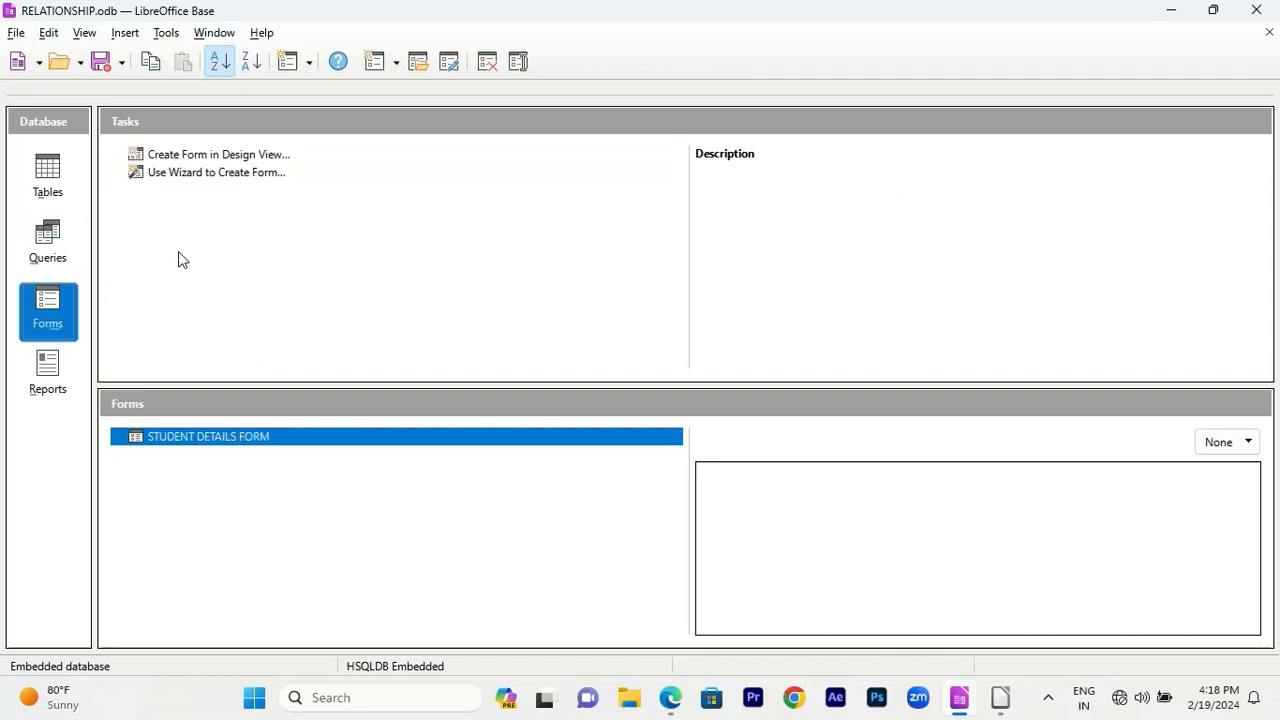
left_click(50, 372)
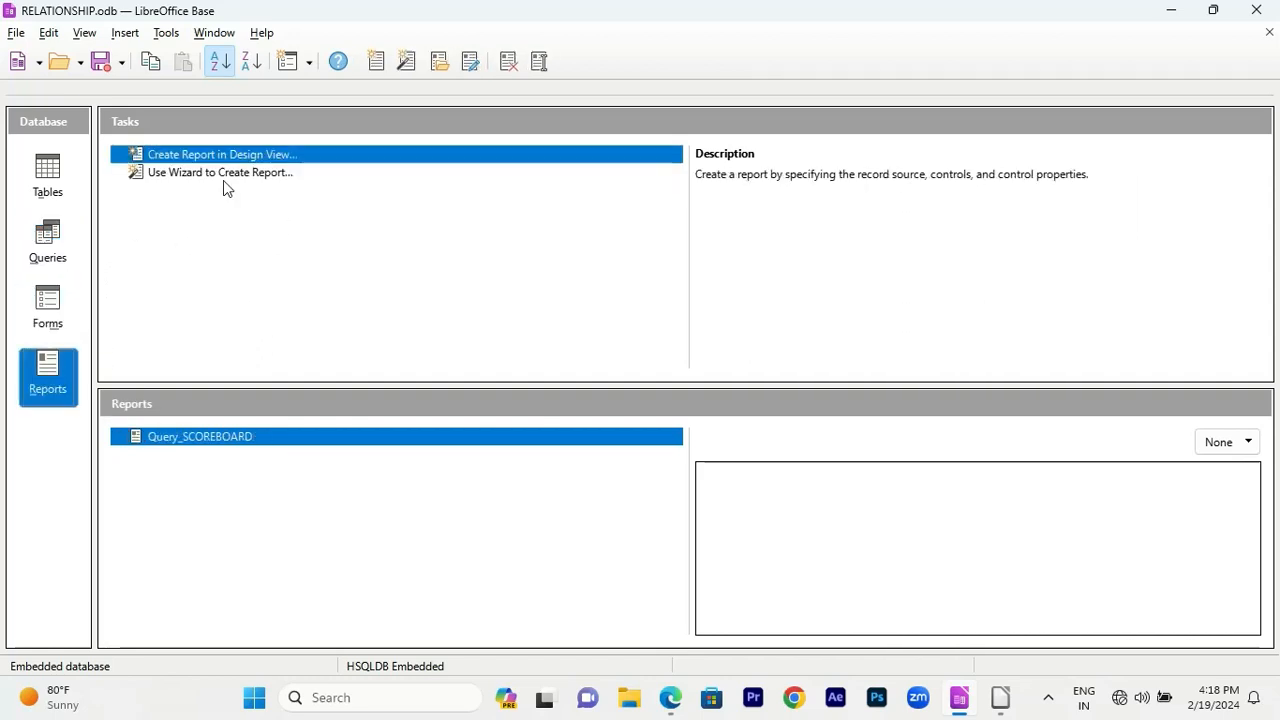